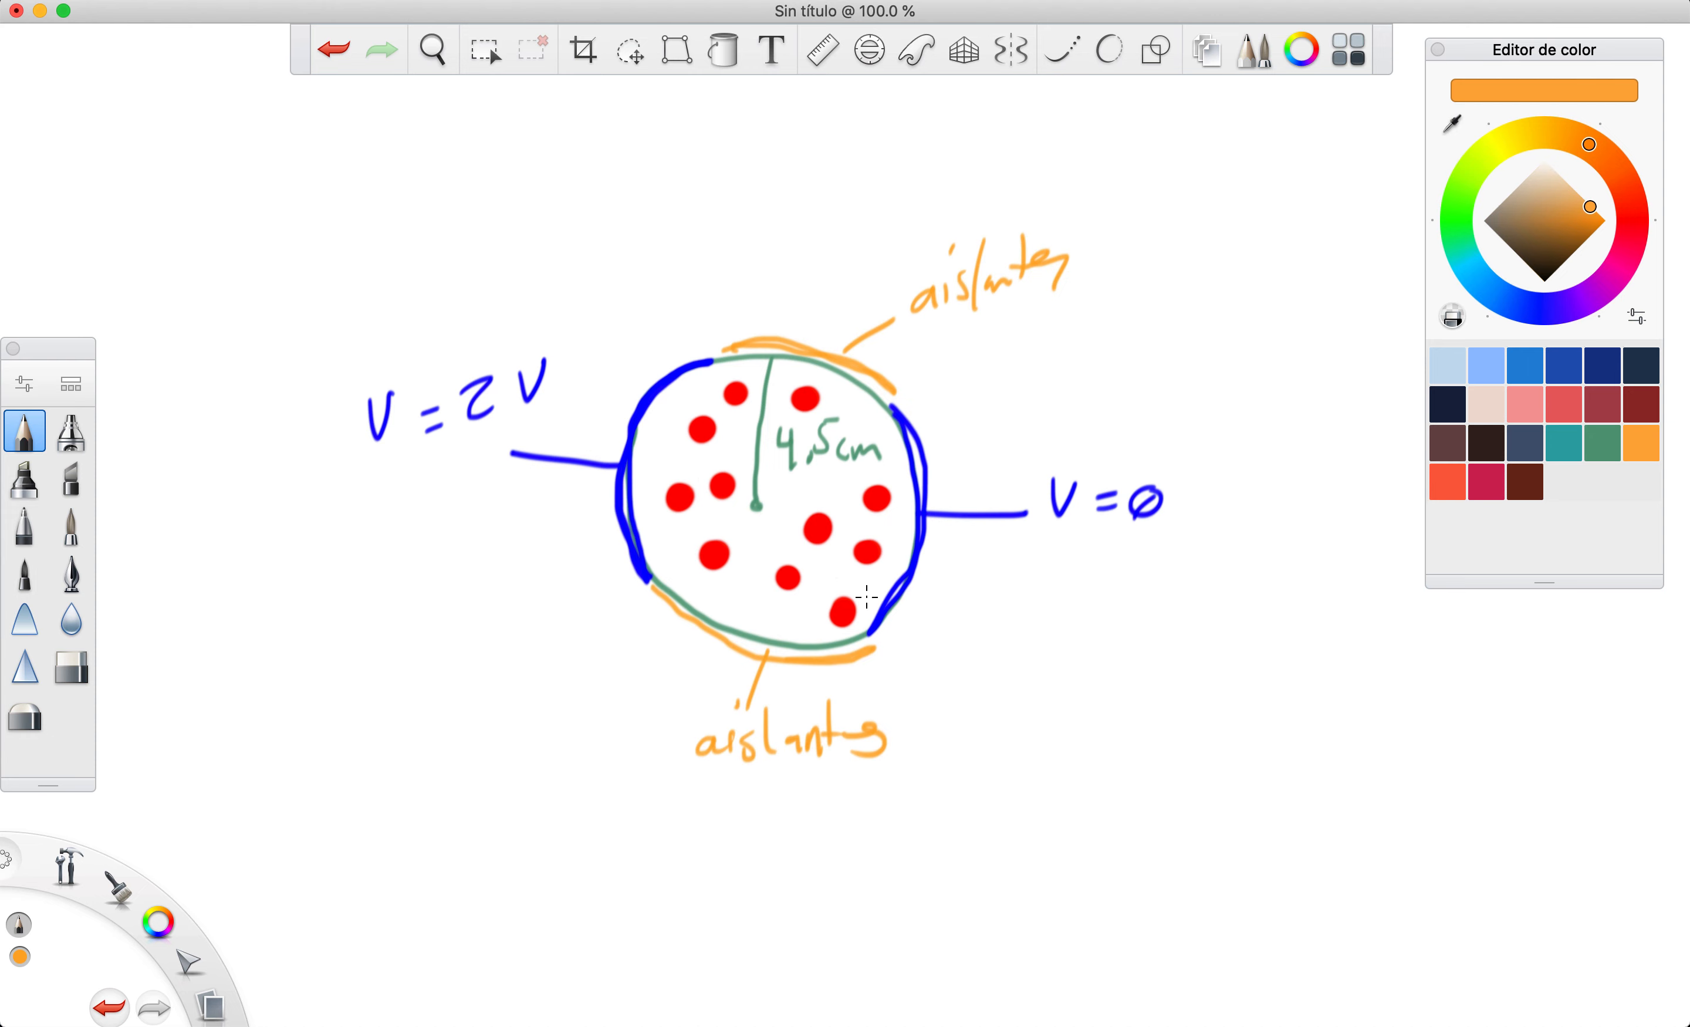
Pick a teal colour and annotate the circle with an arrow labelled σ = 1 S/m and 'solución salina'
click(1565, 444)
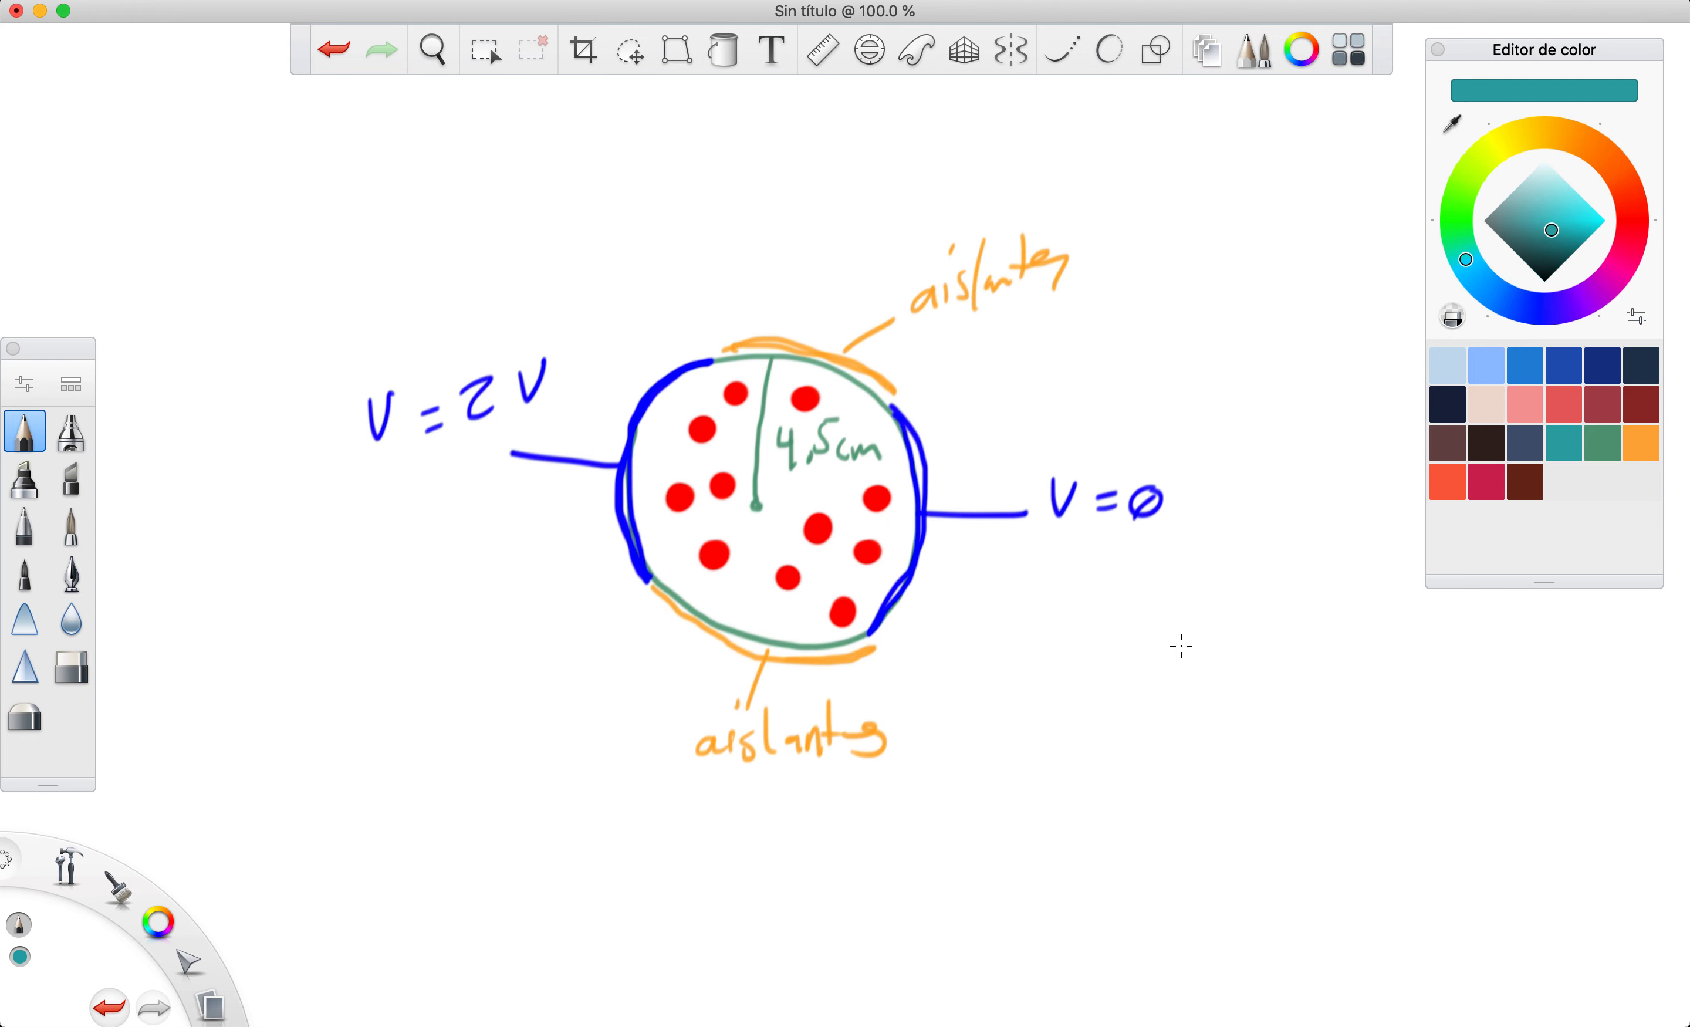
drag(1126, 657, 1142, 675)
drag(1240, 621, 1197, 648)
mouse_move(1242, 626)
mouse_down()
mouse_move(1203, 700)
mouse_move(1269, 696)
mouse_up()
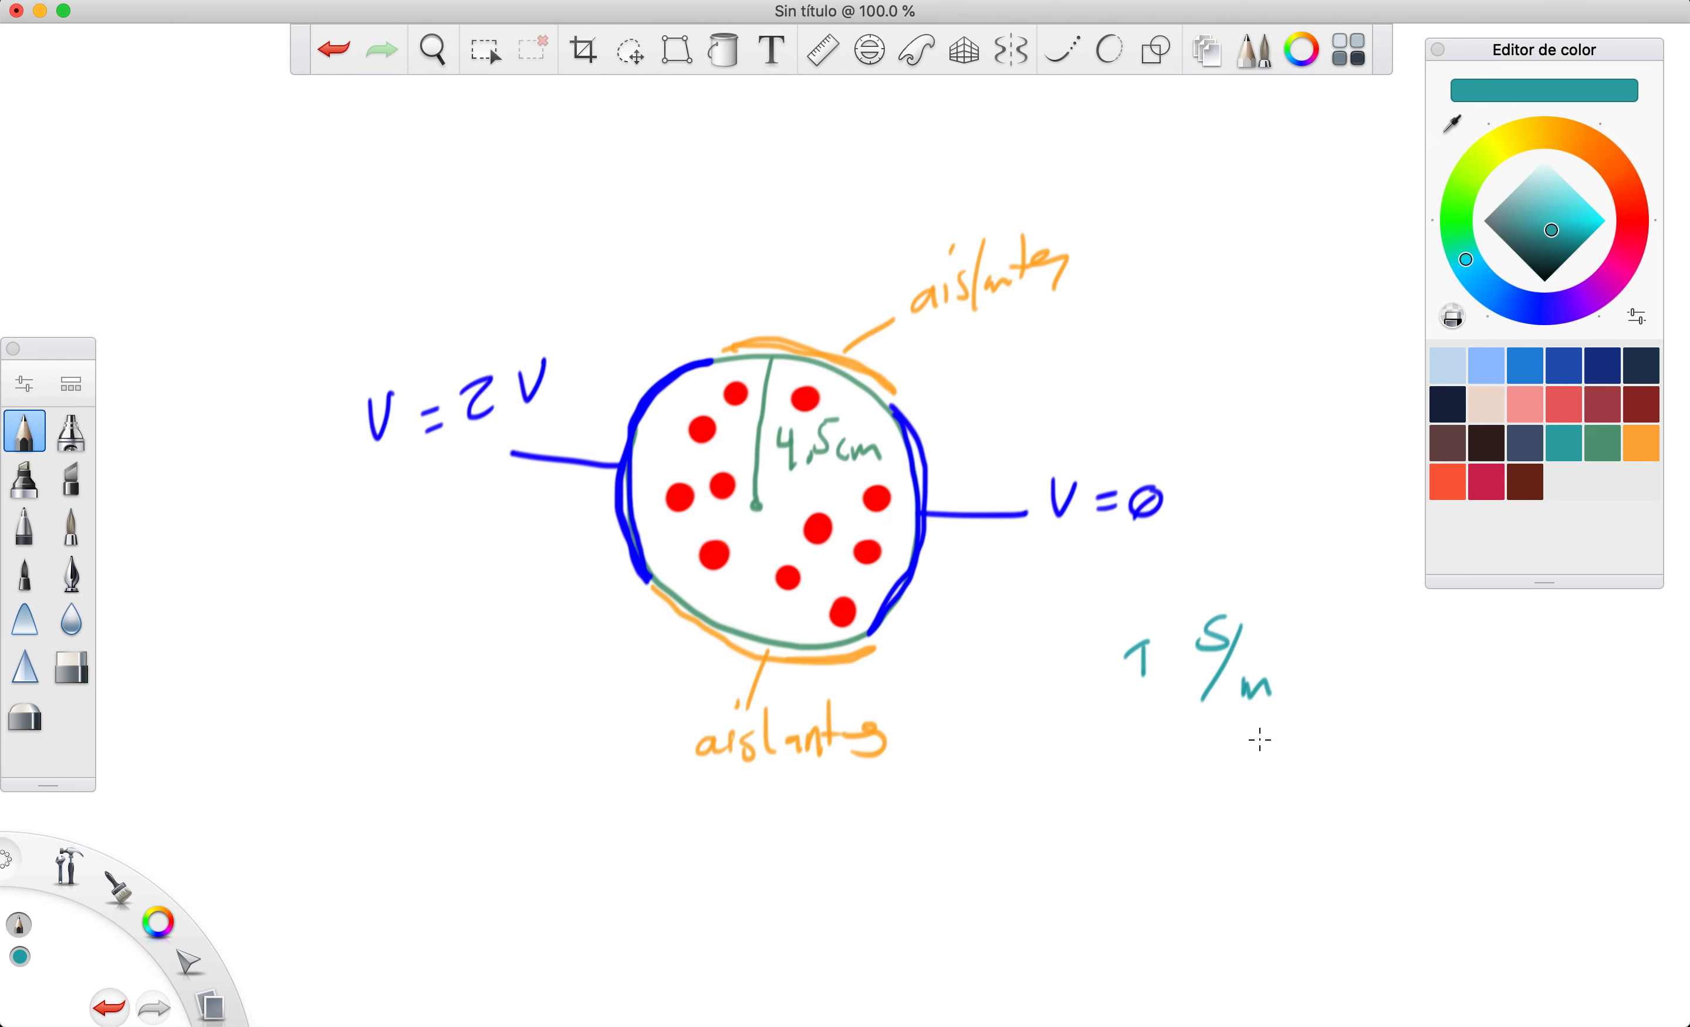
mouse_move(1075, 634)
mouse_down()
mouse_move(1058, 654)
mouse_move(1122, 665)
mouse_up()
drag(1095, 689, 1121, 685)
drag(875, 578, 1000, 675)
mouse_move(1089, 736)
mouse_down()
mouse_move(1177, 733)
mouse_move(1192, 707)
mouse_move(1259, 733)
mouse_move(1286, 709)
mouse_move(1330, 737)
mouse_up()
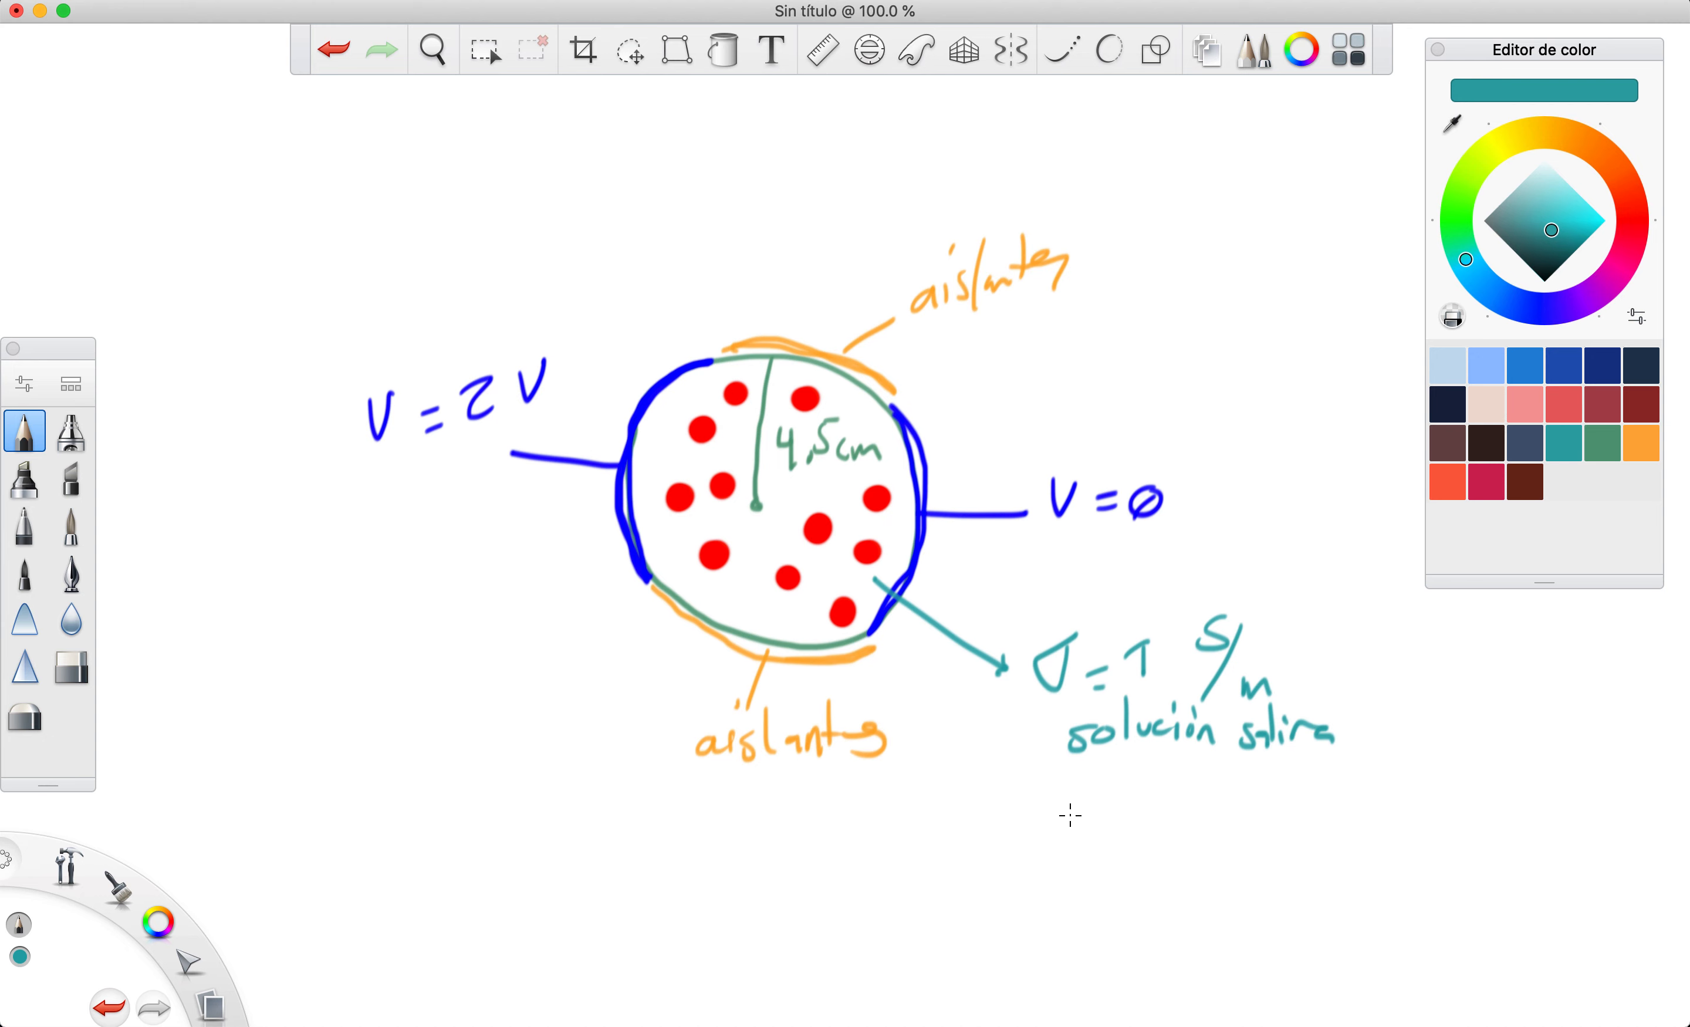
Write εr = 1 below the conductivity note in teal
mouse_move(1066, 803)
mouse_down()
mouse_move(1058, 861)
mouse_move(1055, 833)
mouse_move(1096, 838)
mouse_up()
drag(1119, 826, 1148, 825)
drag(1122, 842, 1216, 858)
mouse_move(1218, 817)
mouse_down()
mouse_move(1193, 840)
mouse_move(1203, 823)
mouse_move(1218, 865)
mouse_up()
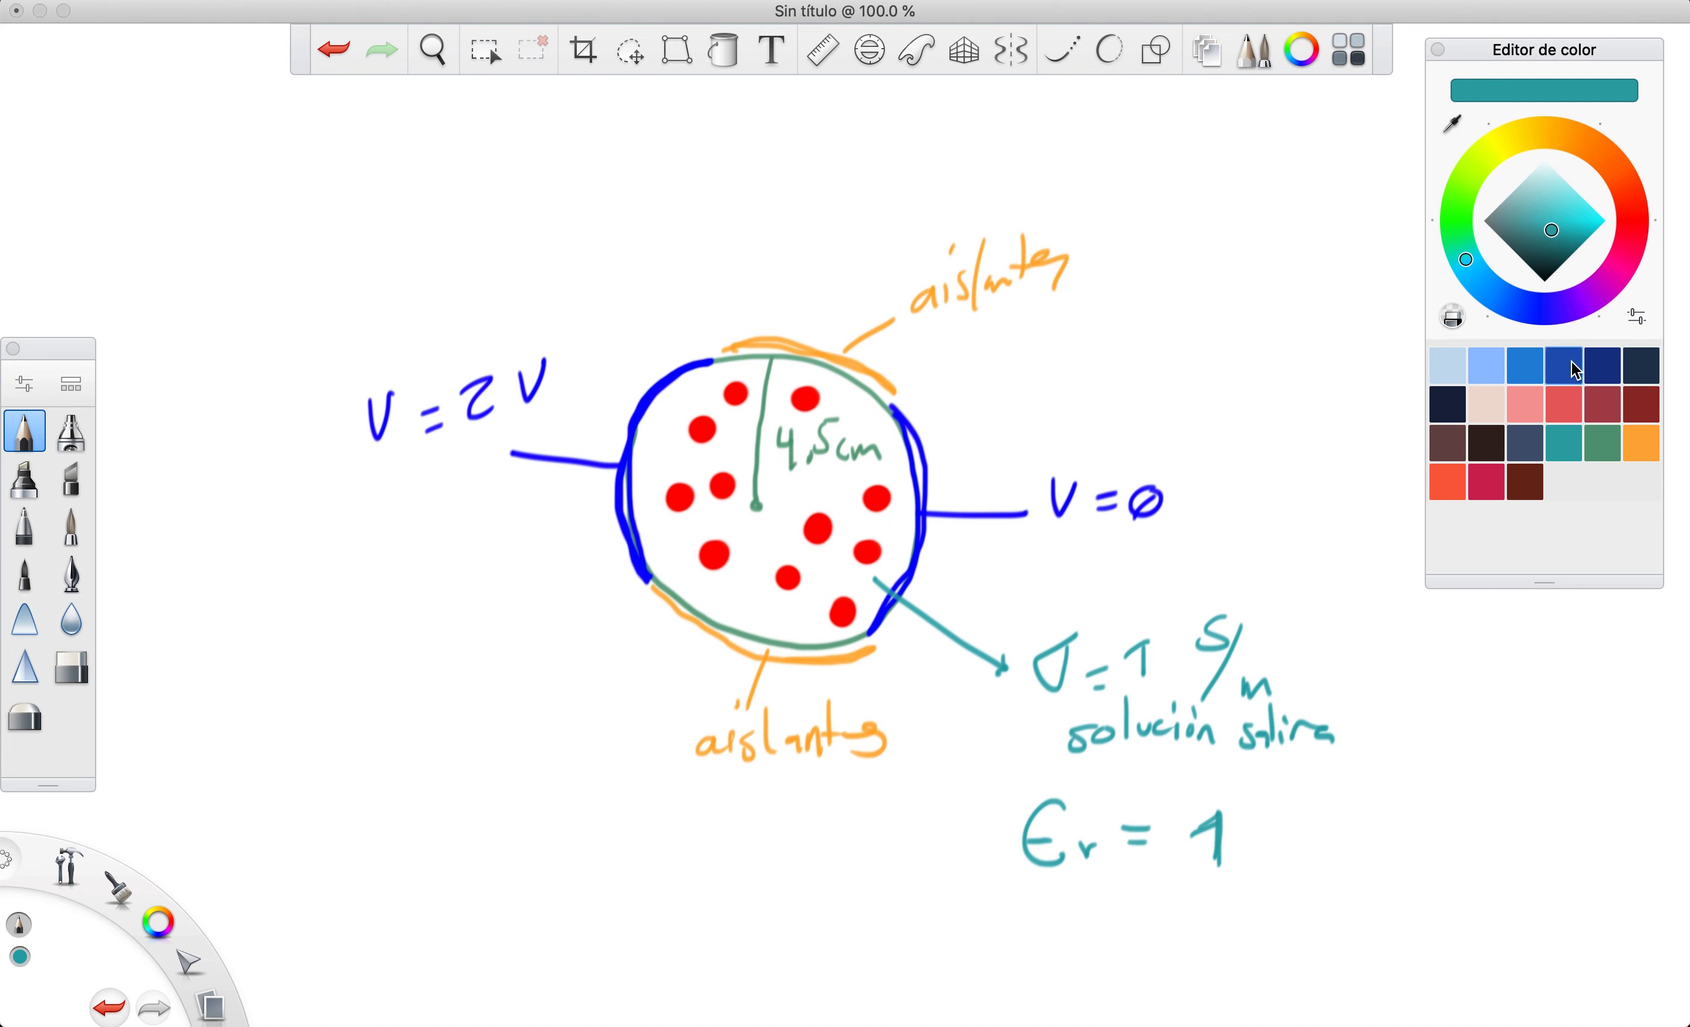
Pick a dark blue colour and draw a long rectangle below the circle sketch
click(1561, 377)
mouse_move(497, 832)
mouse_down()
mouse_move(834, 829)
mouse_move(839, 904)
mouse_up()
drag(511, 916, 837, 899)
drag(494, 898, 857, 913)
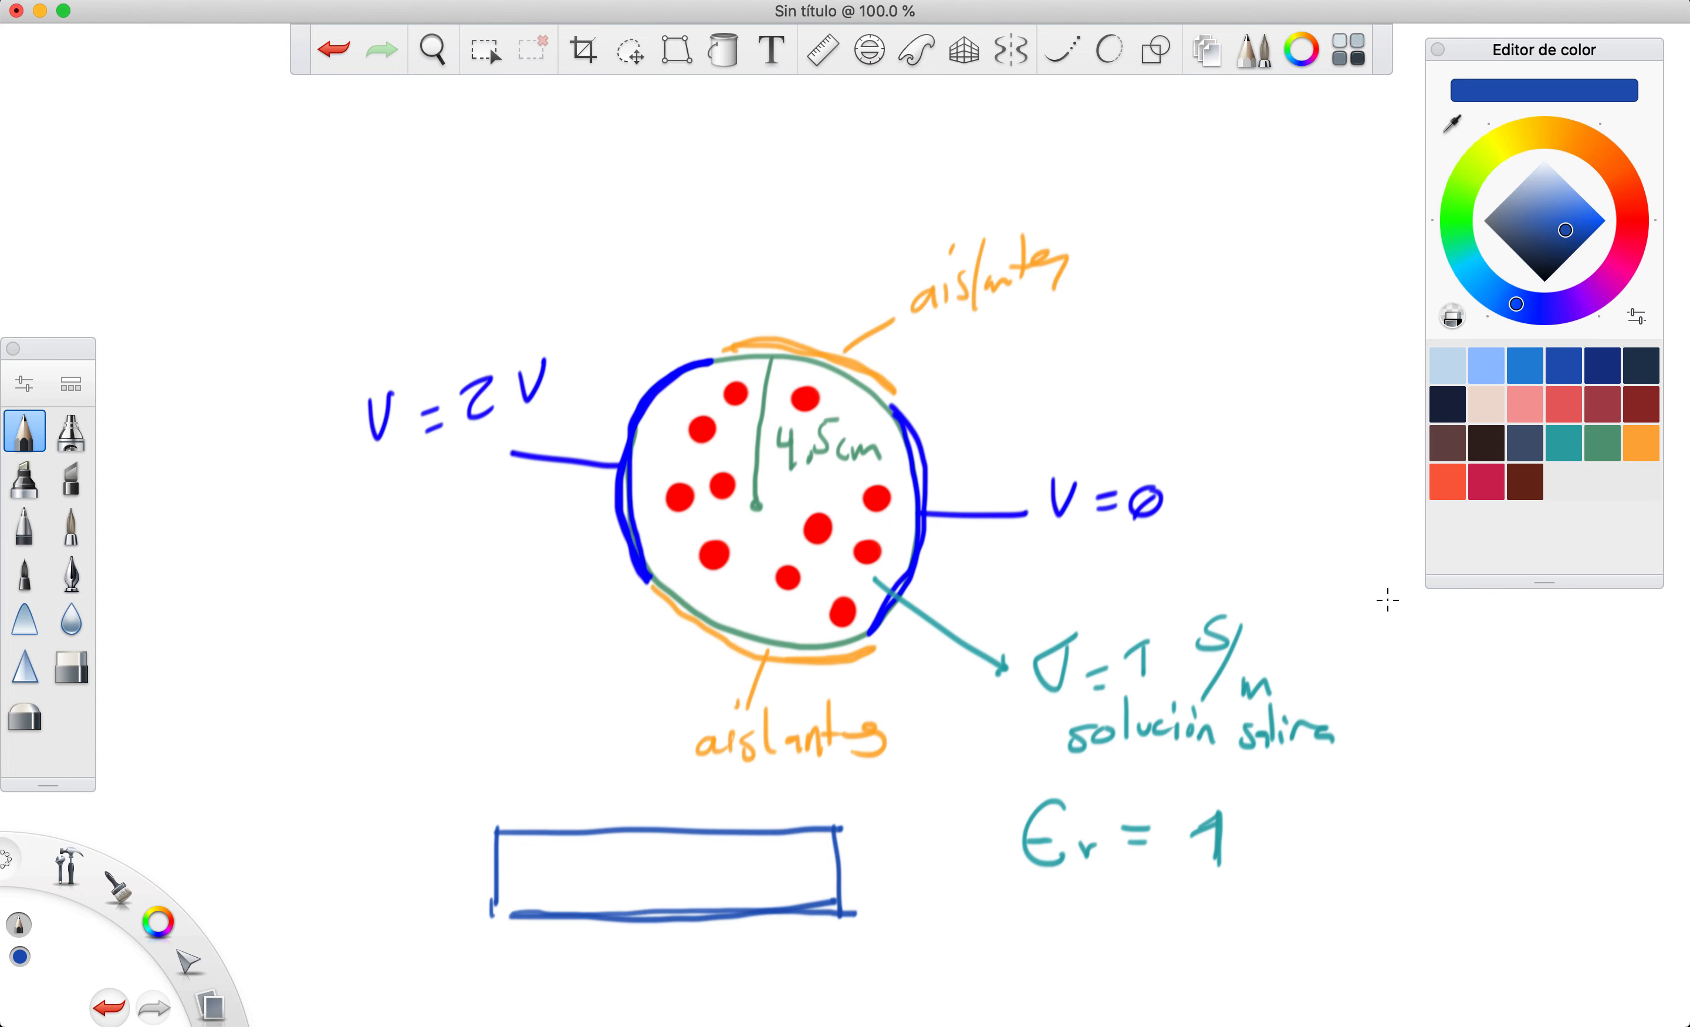
Pick a red colour and draw a wavy line along the inside of the rectangle, with marks at its left end
click(1563, 405)
drag(500, 884, 851, 881)
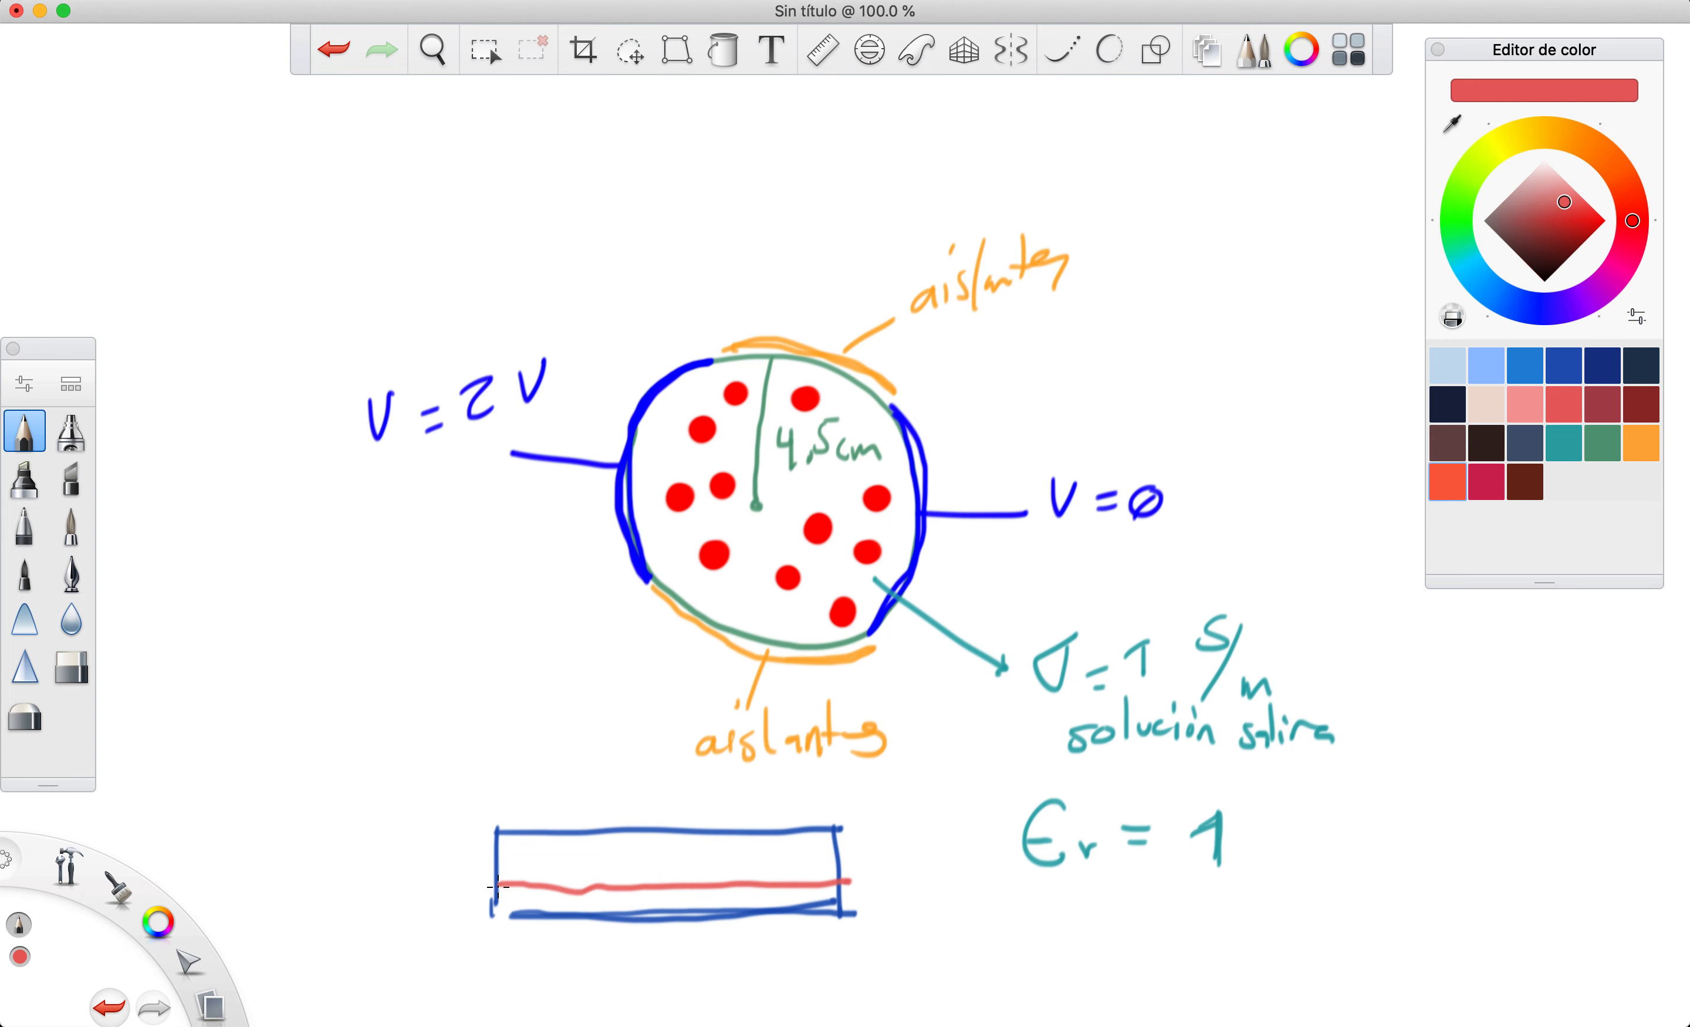
mouse_move(498, 886)
mouse_down()
mouse_move(558, 906)
mouse_move(852, 896)
mouse_up()
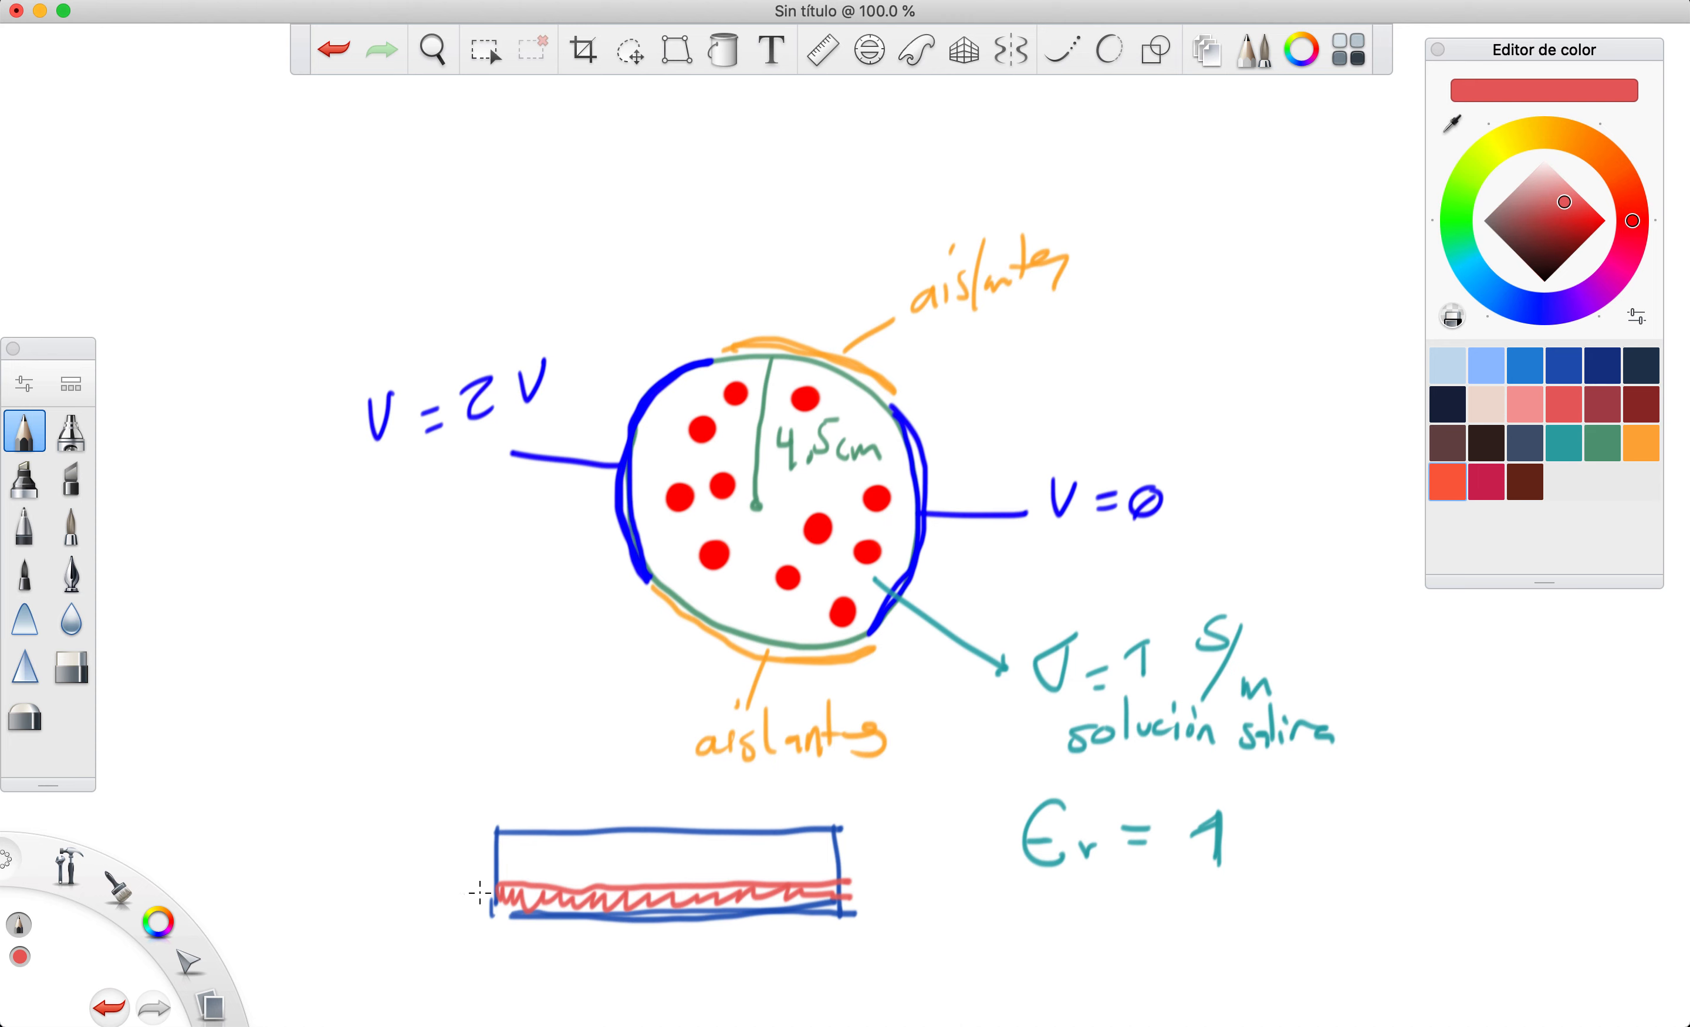
mouse_move(472, 884)
mouse_down()
mouse_move(489, 882)
mouse_move(479, 913)
mouse_up()
click(462, 885)
drag(403, 888, 399, 910)
drag(416, 891, 465, 907)
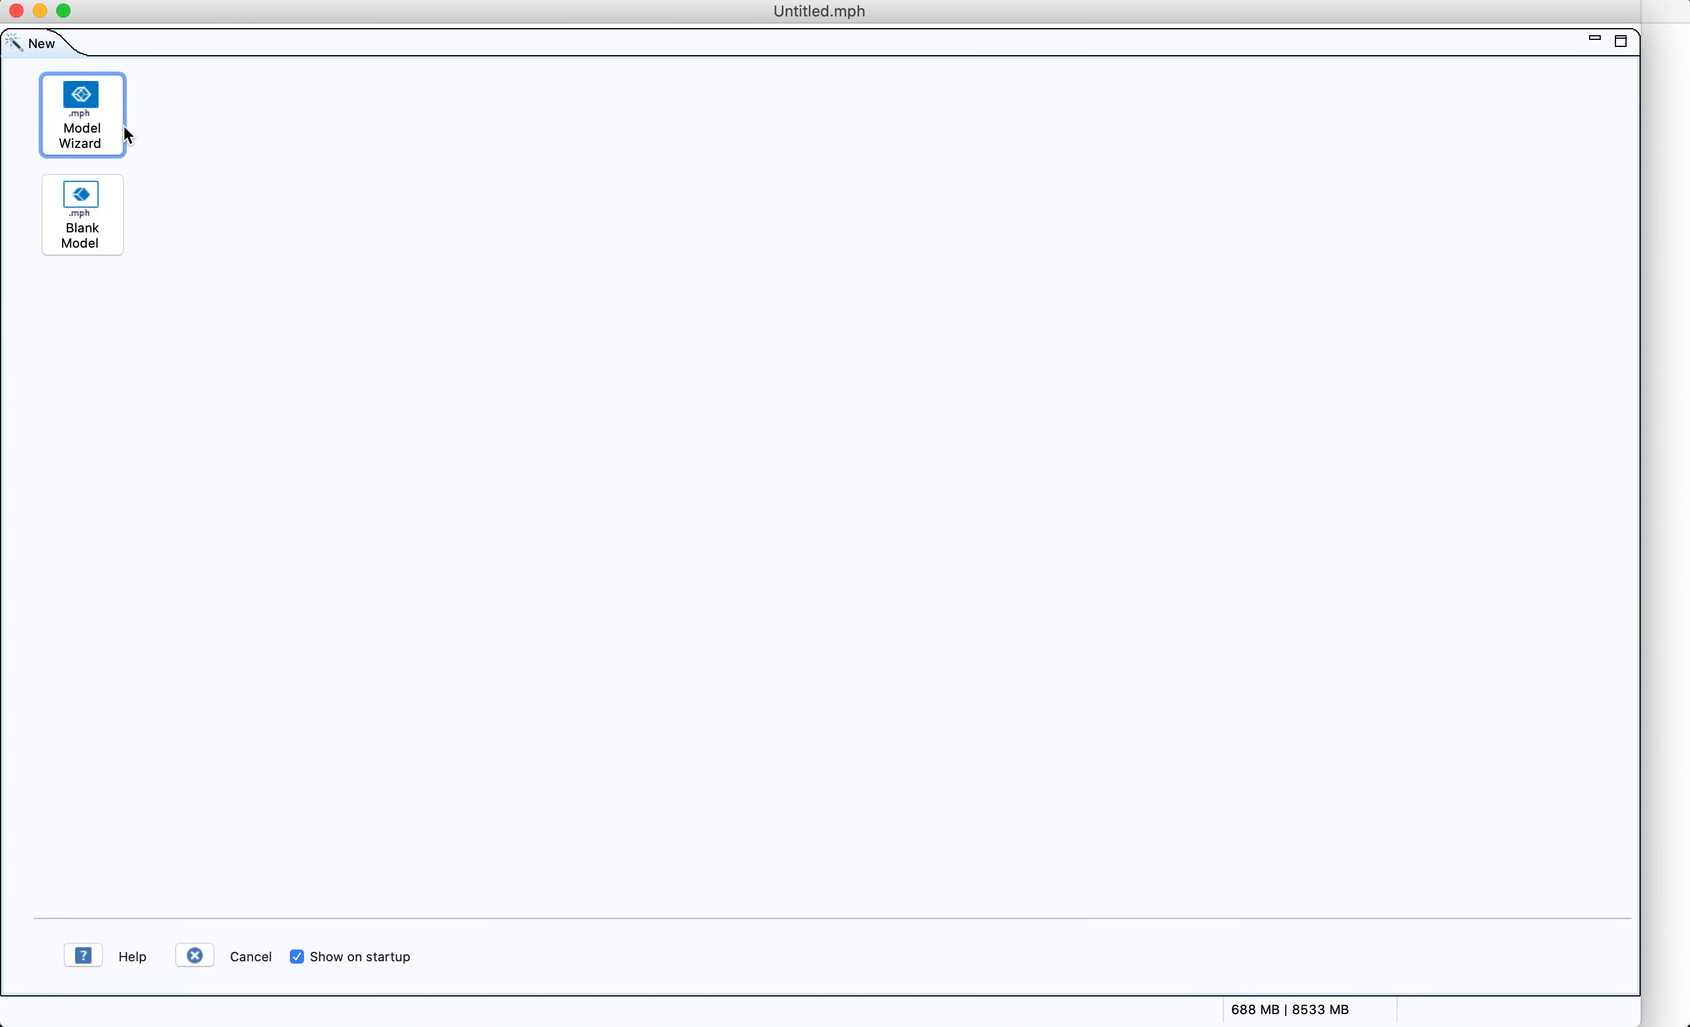
Switch to COMSOL and choose the 2D space dimension in the Model Wizard
click(122, 127)
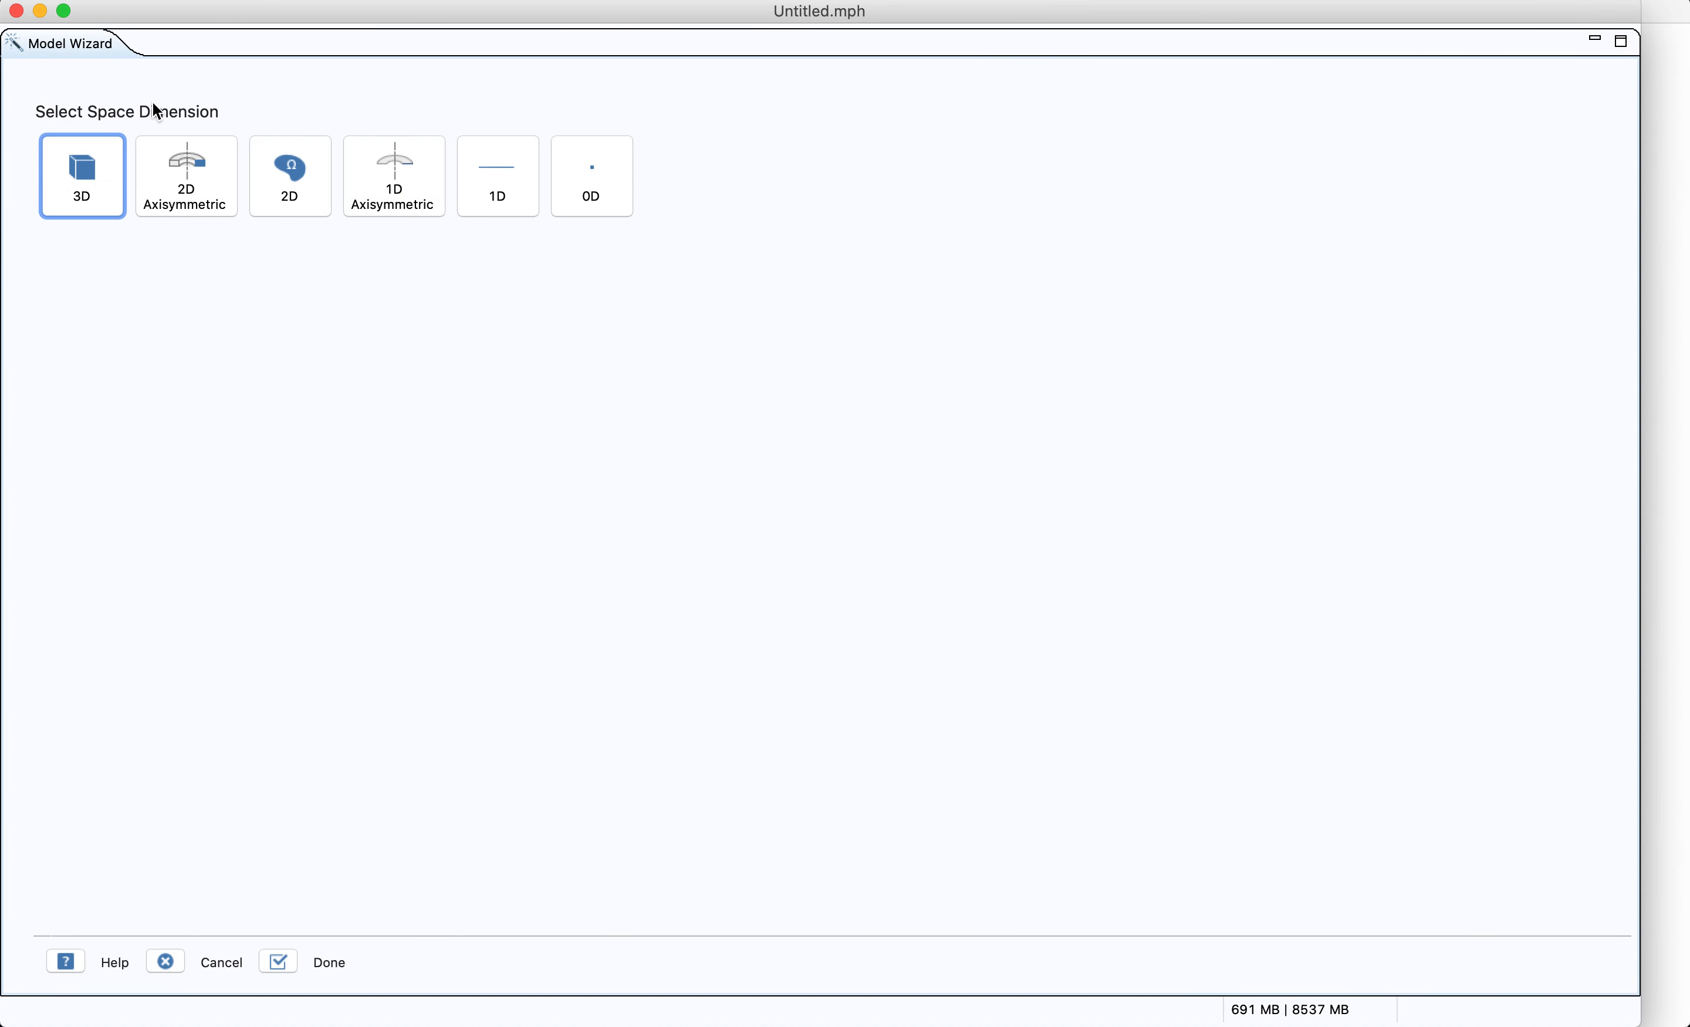
click(289, 177)
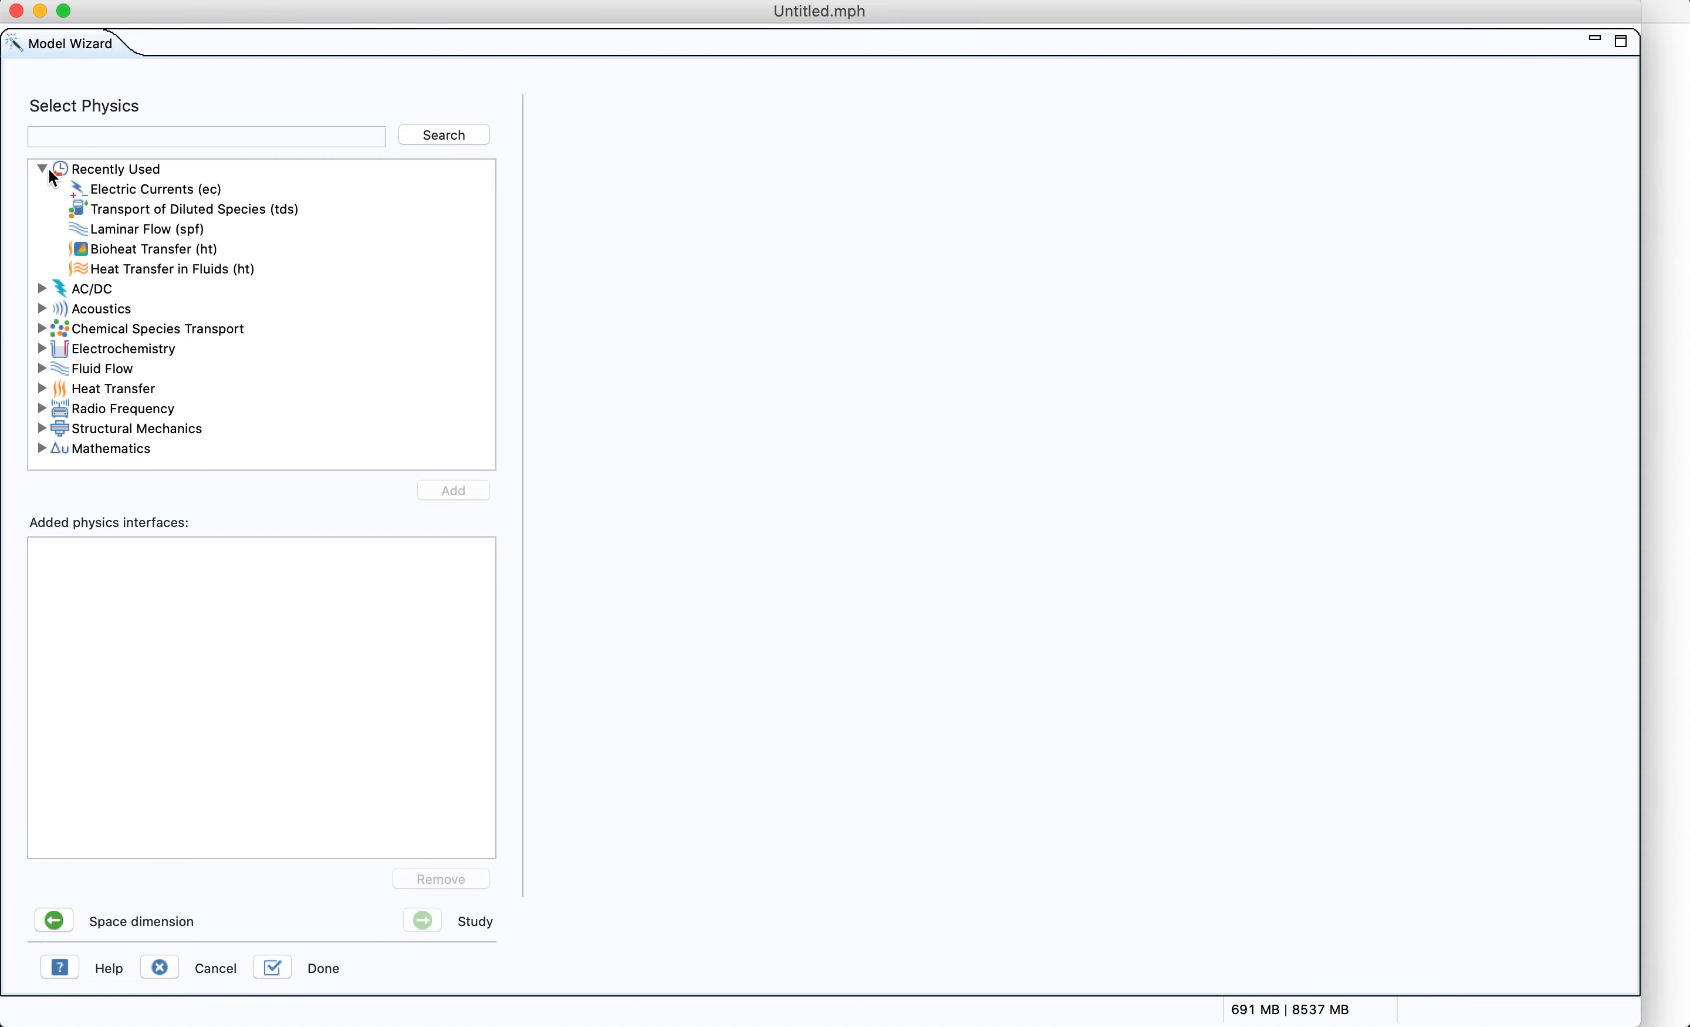
Add the Electric Currents (ec) physics interface from AC/DC, Electric Fields and Currents
click(57, 169)
click(42, 169)
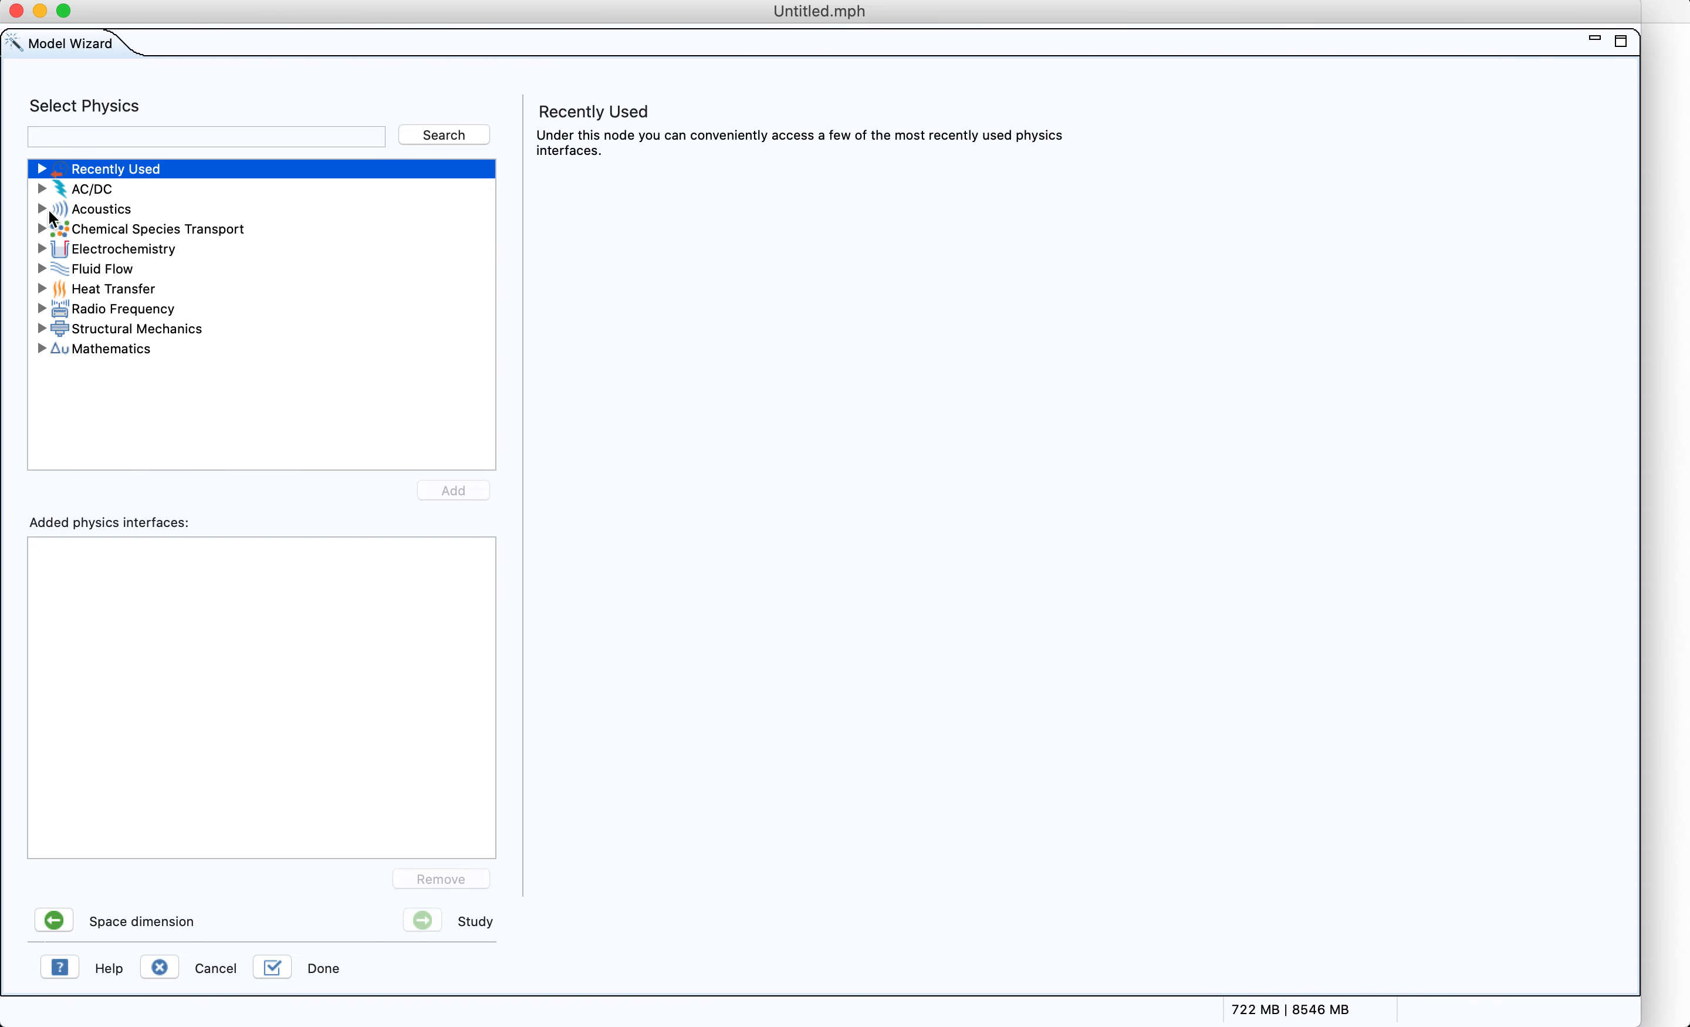
click(42, 189)
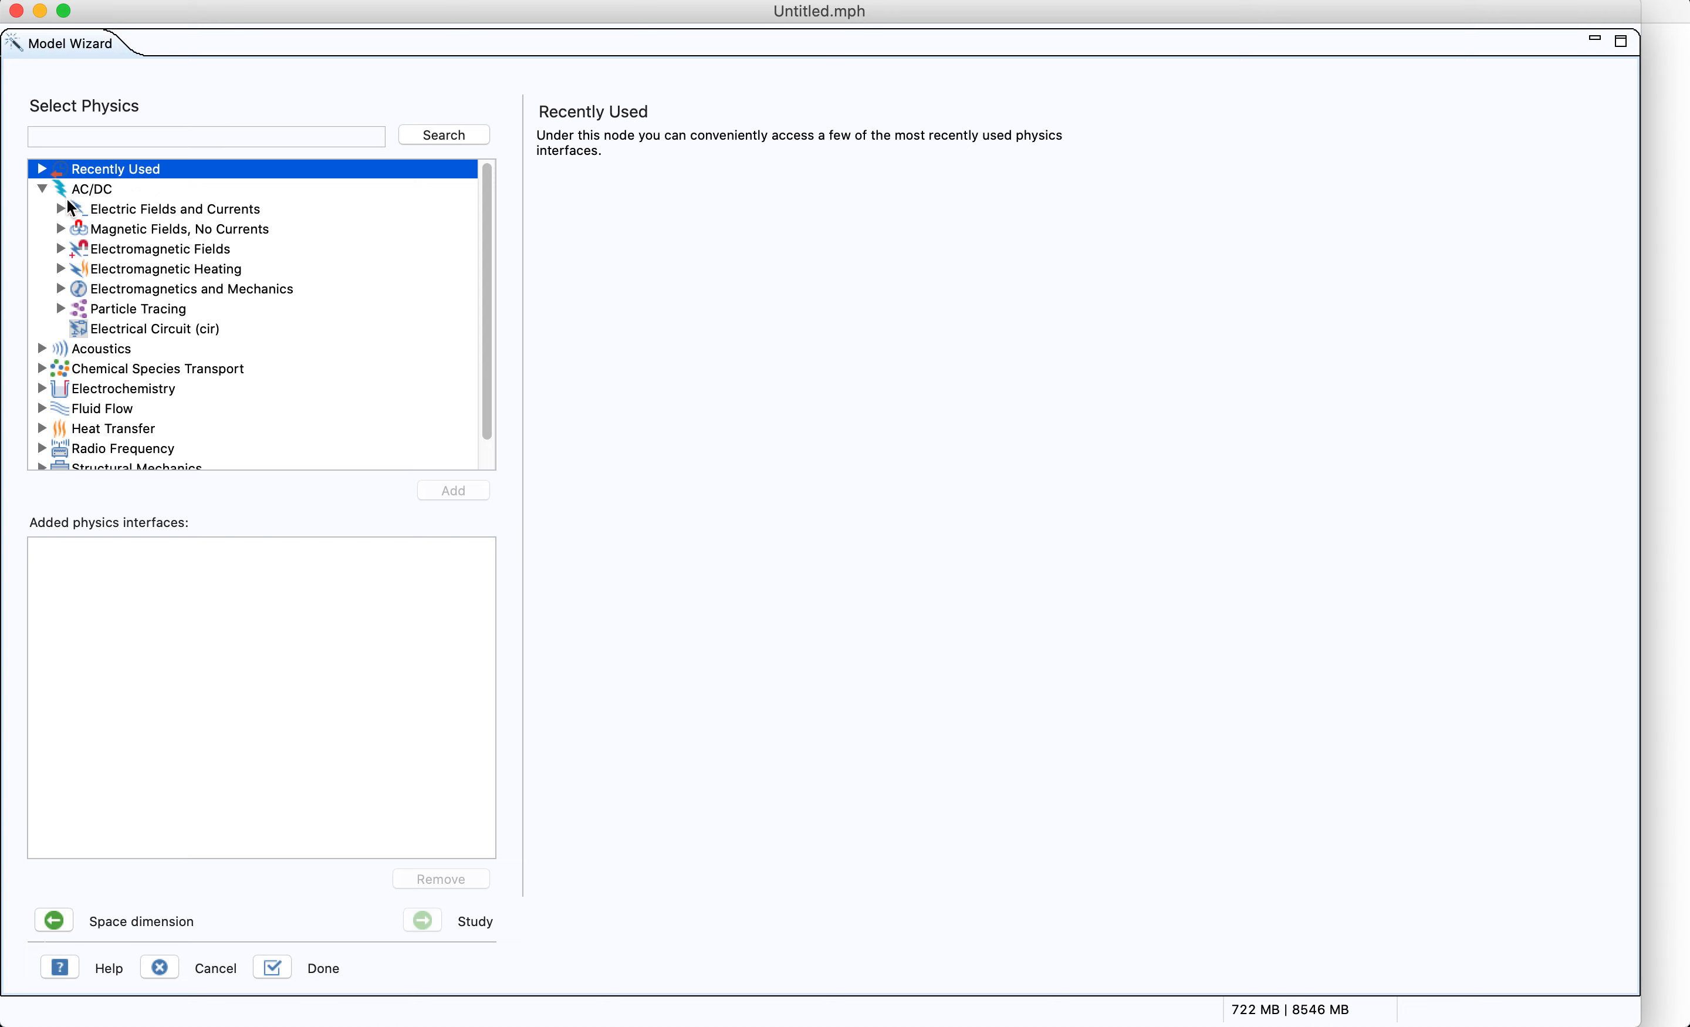
click(138, 212)
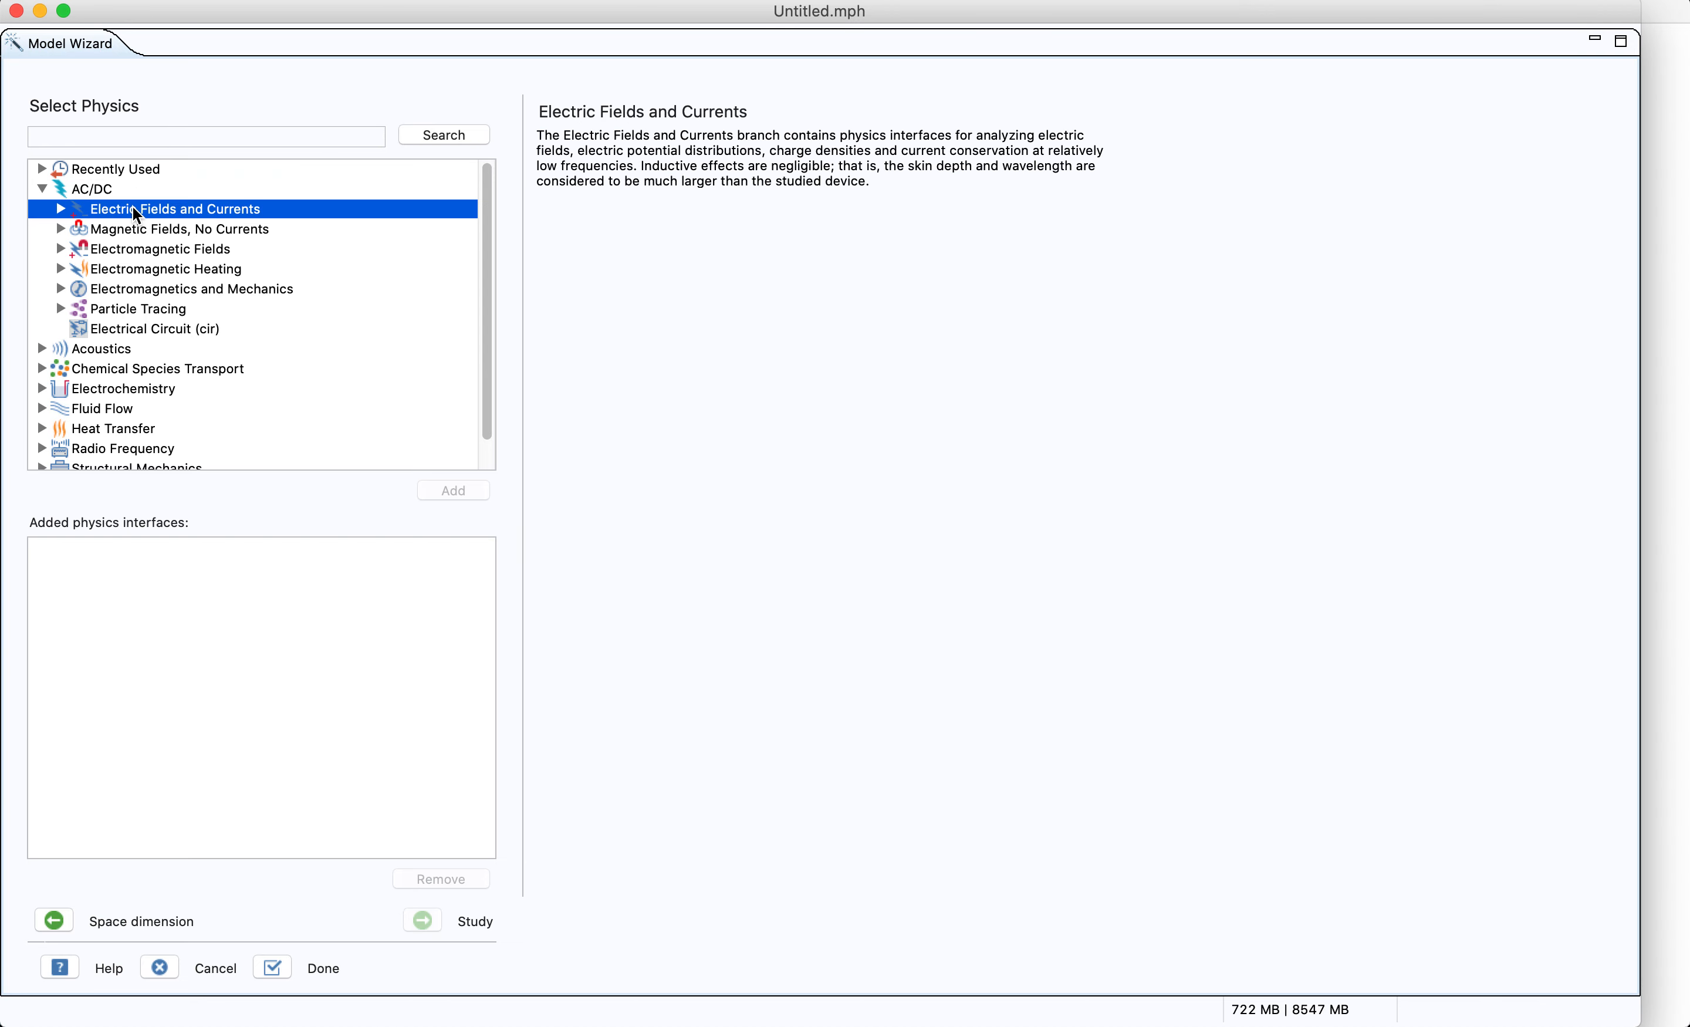
click(61, 210)
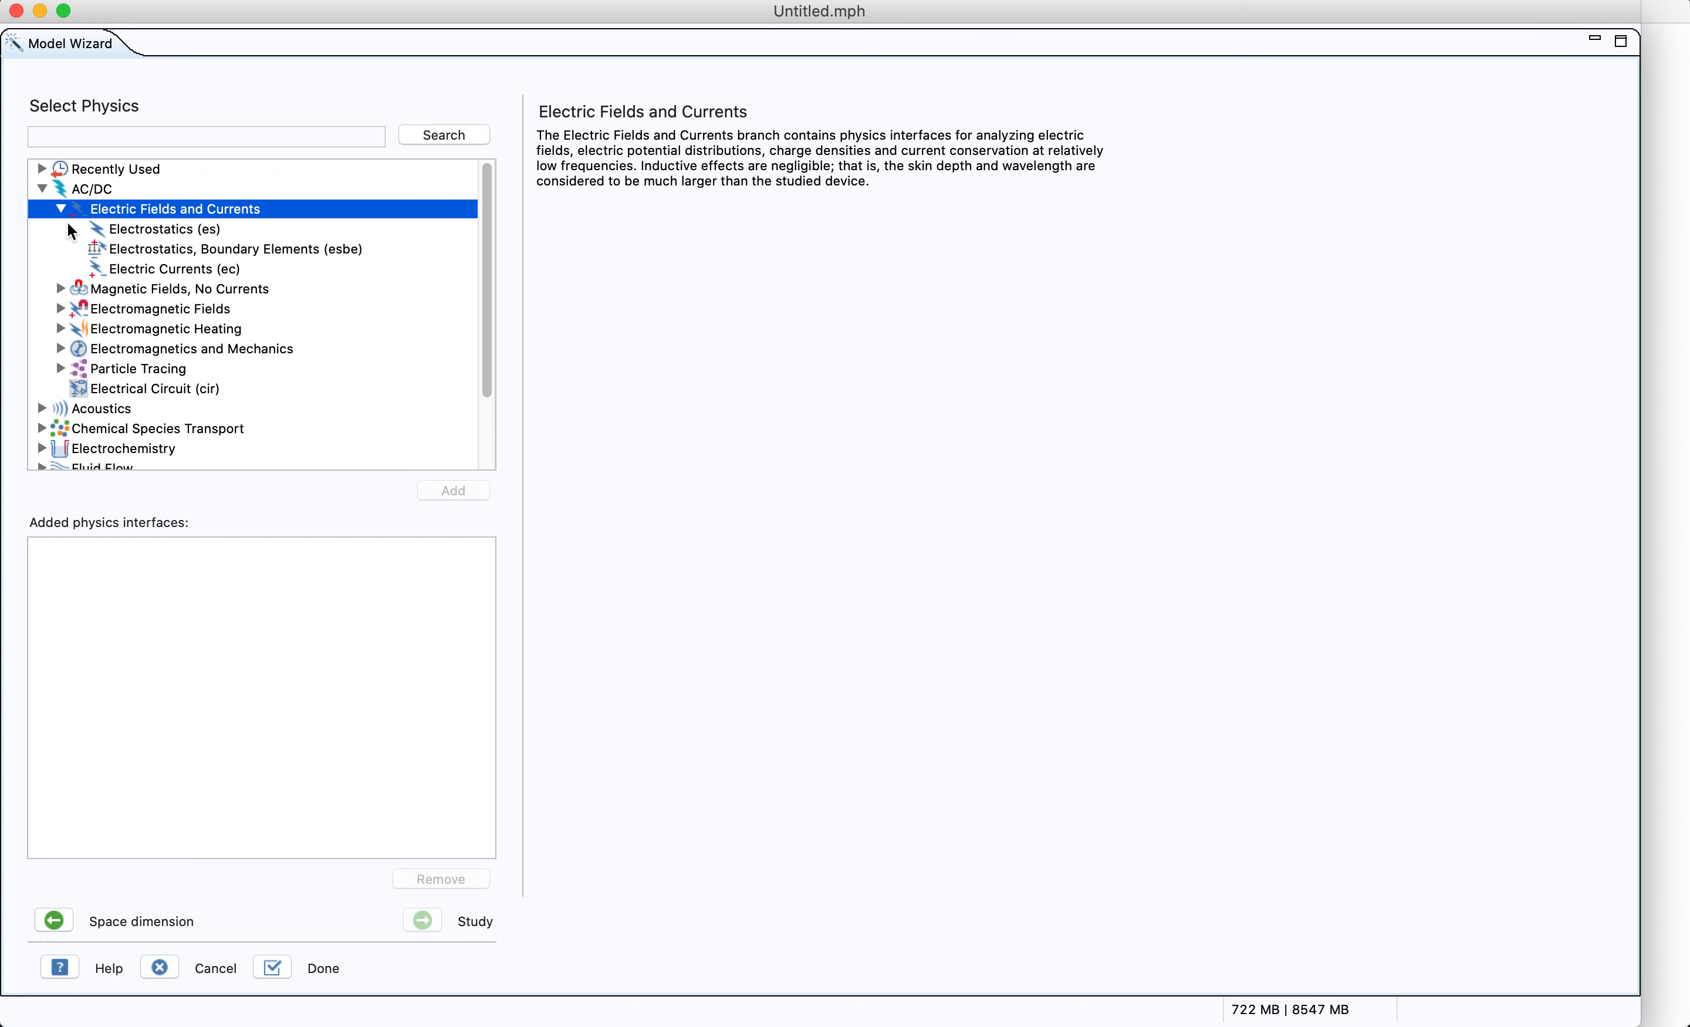
click(170, 270)
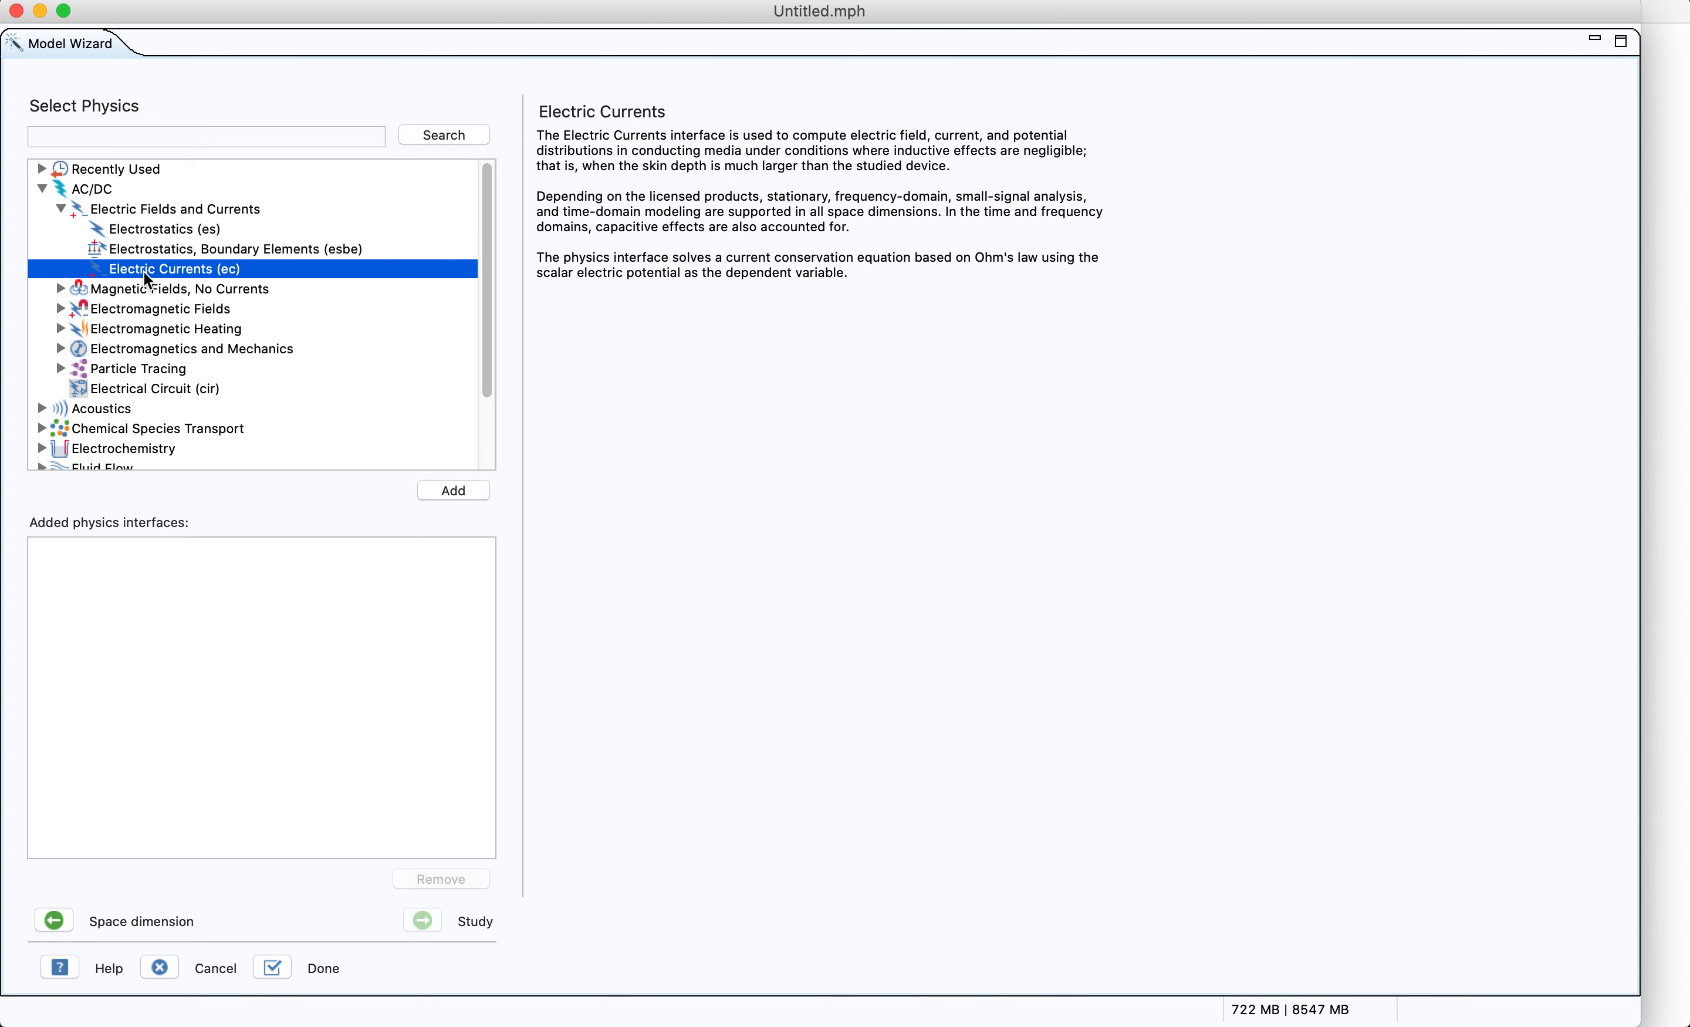
click(449, 494)
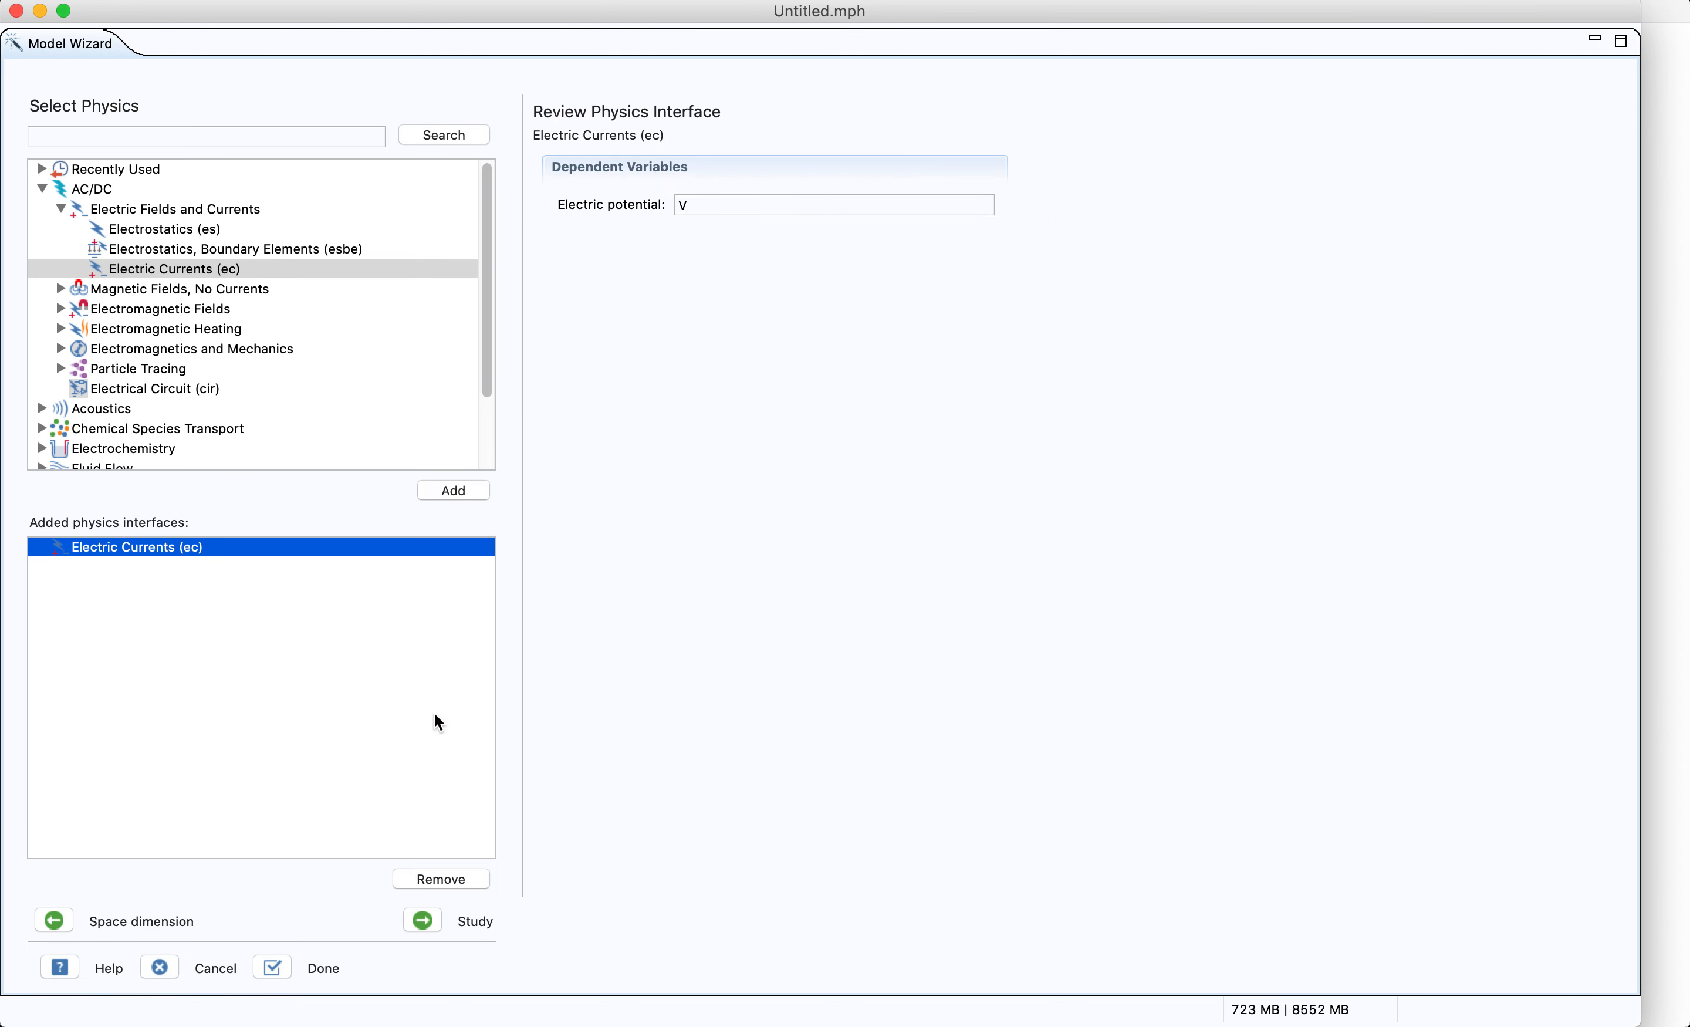
Select a Stationary study and finish the Model Wizard
click(425, 923)
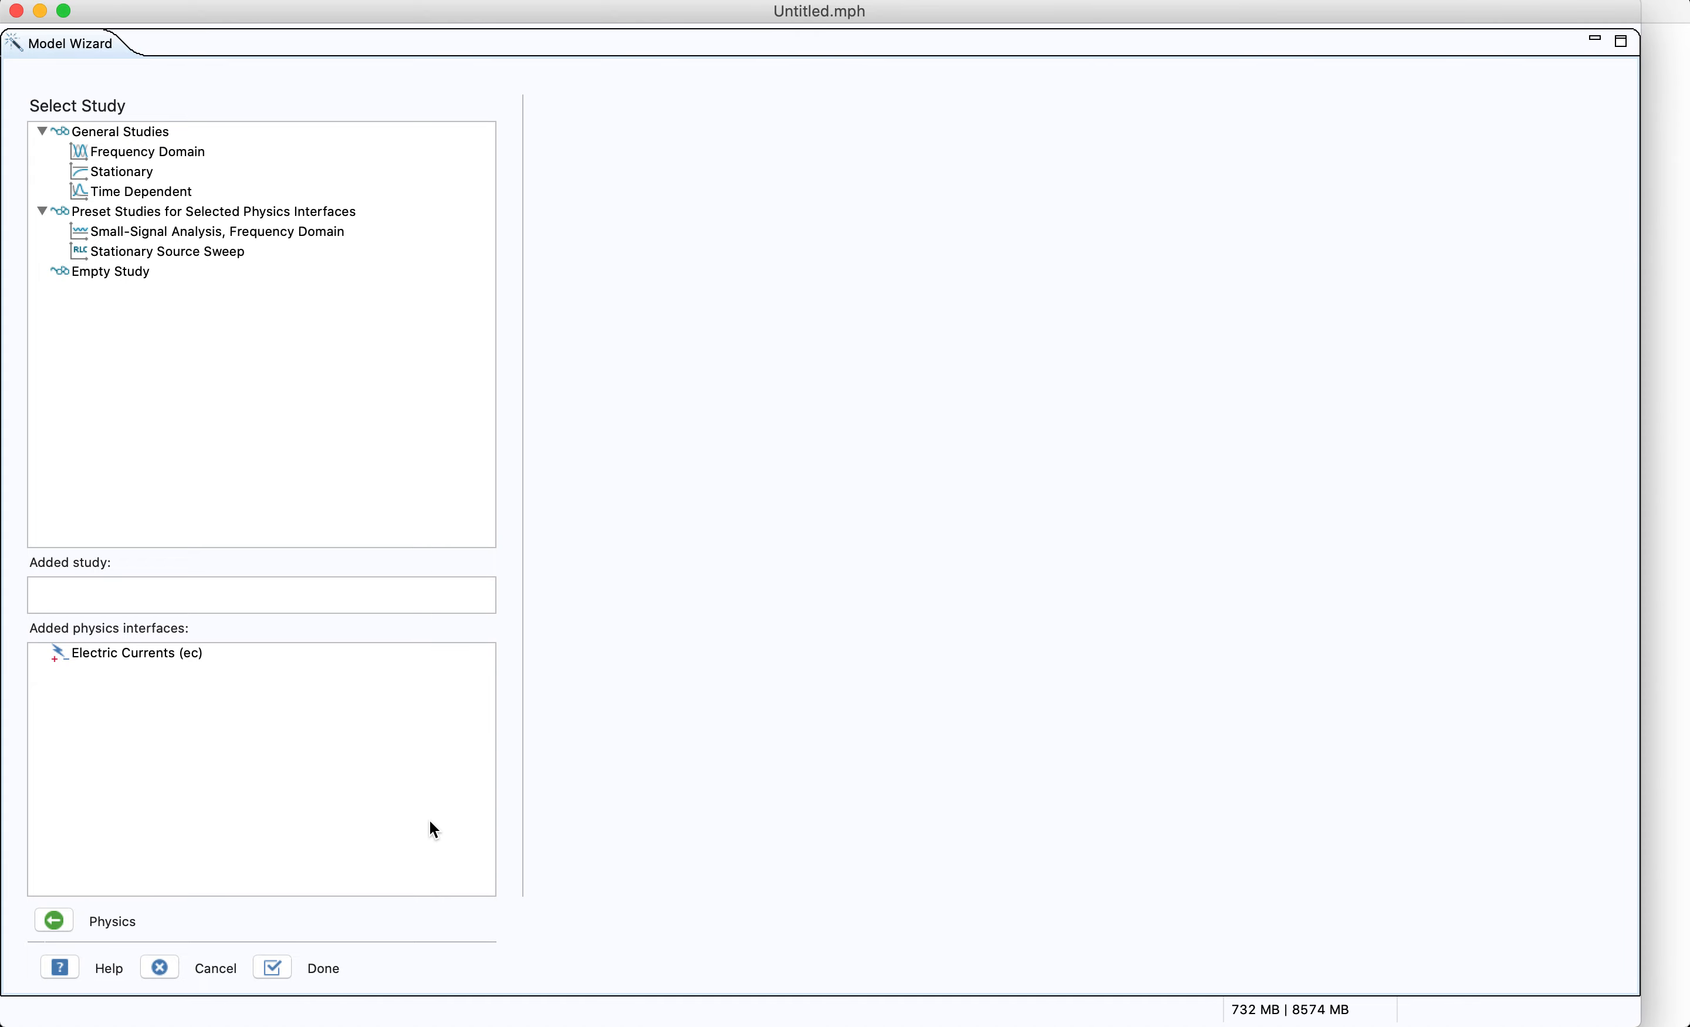
click(172, 176)
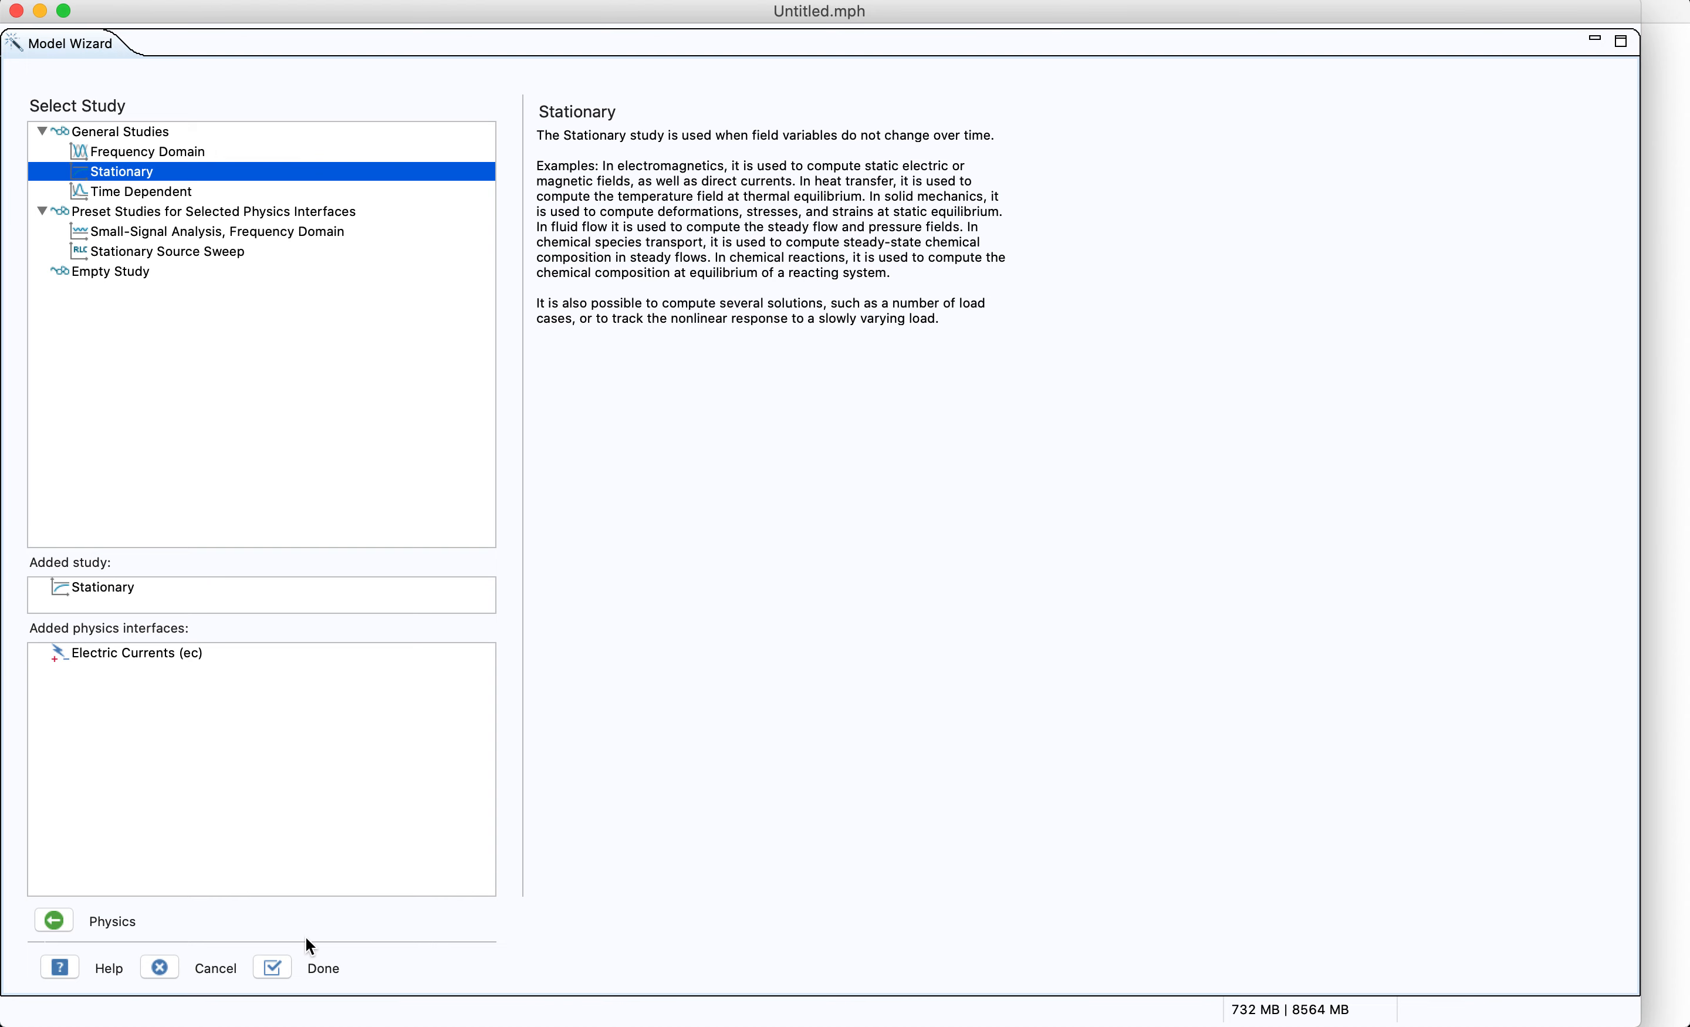
click(315, 968)
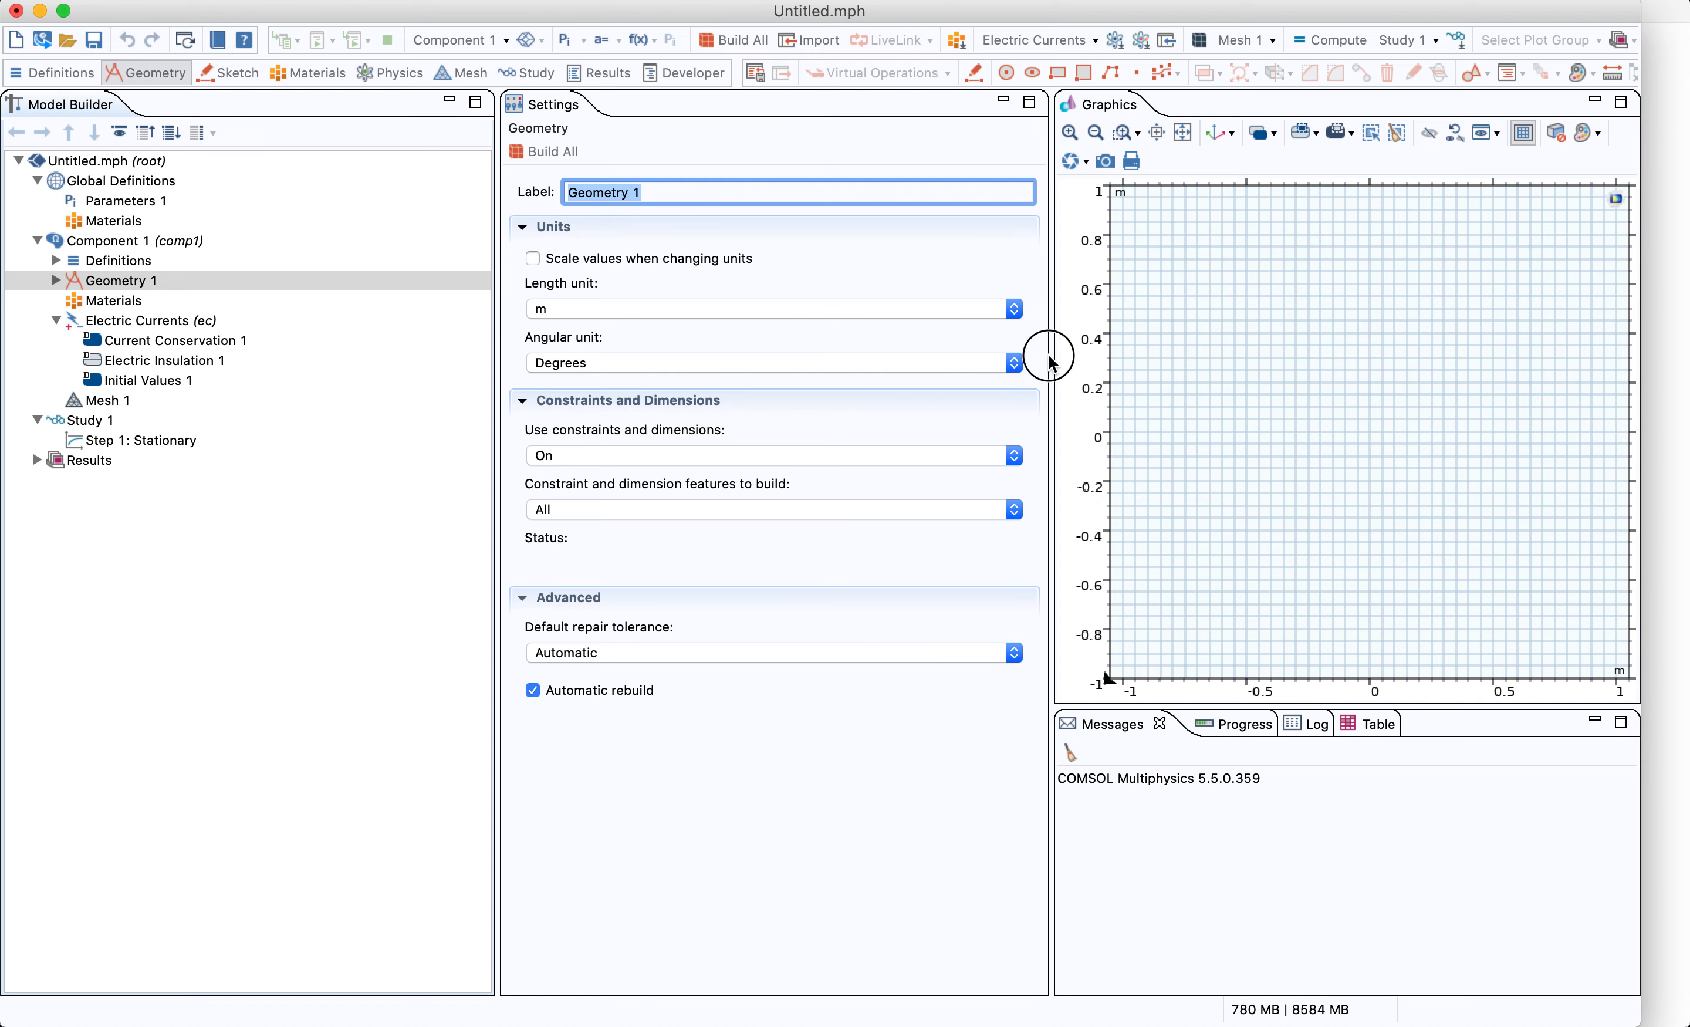
Set the geometry's length unit to mm
click(947, 310)
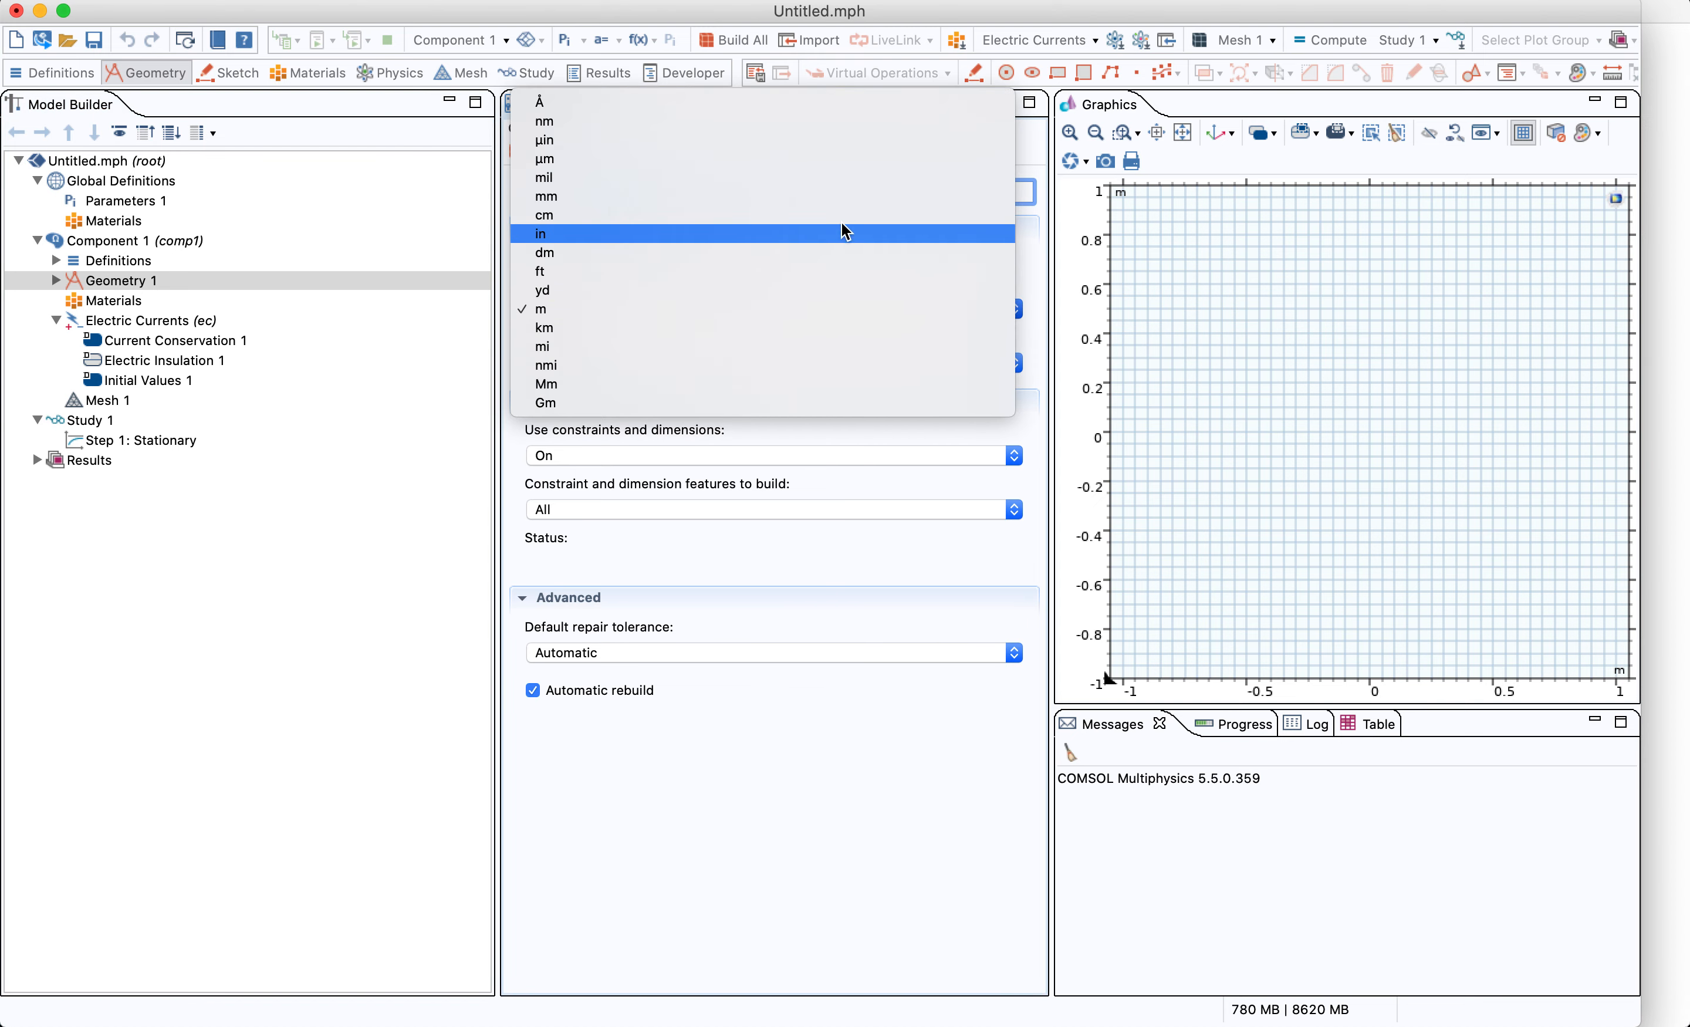
click(836, 197)
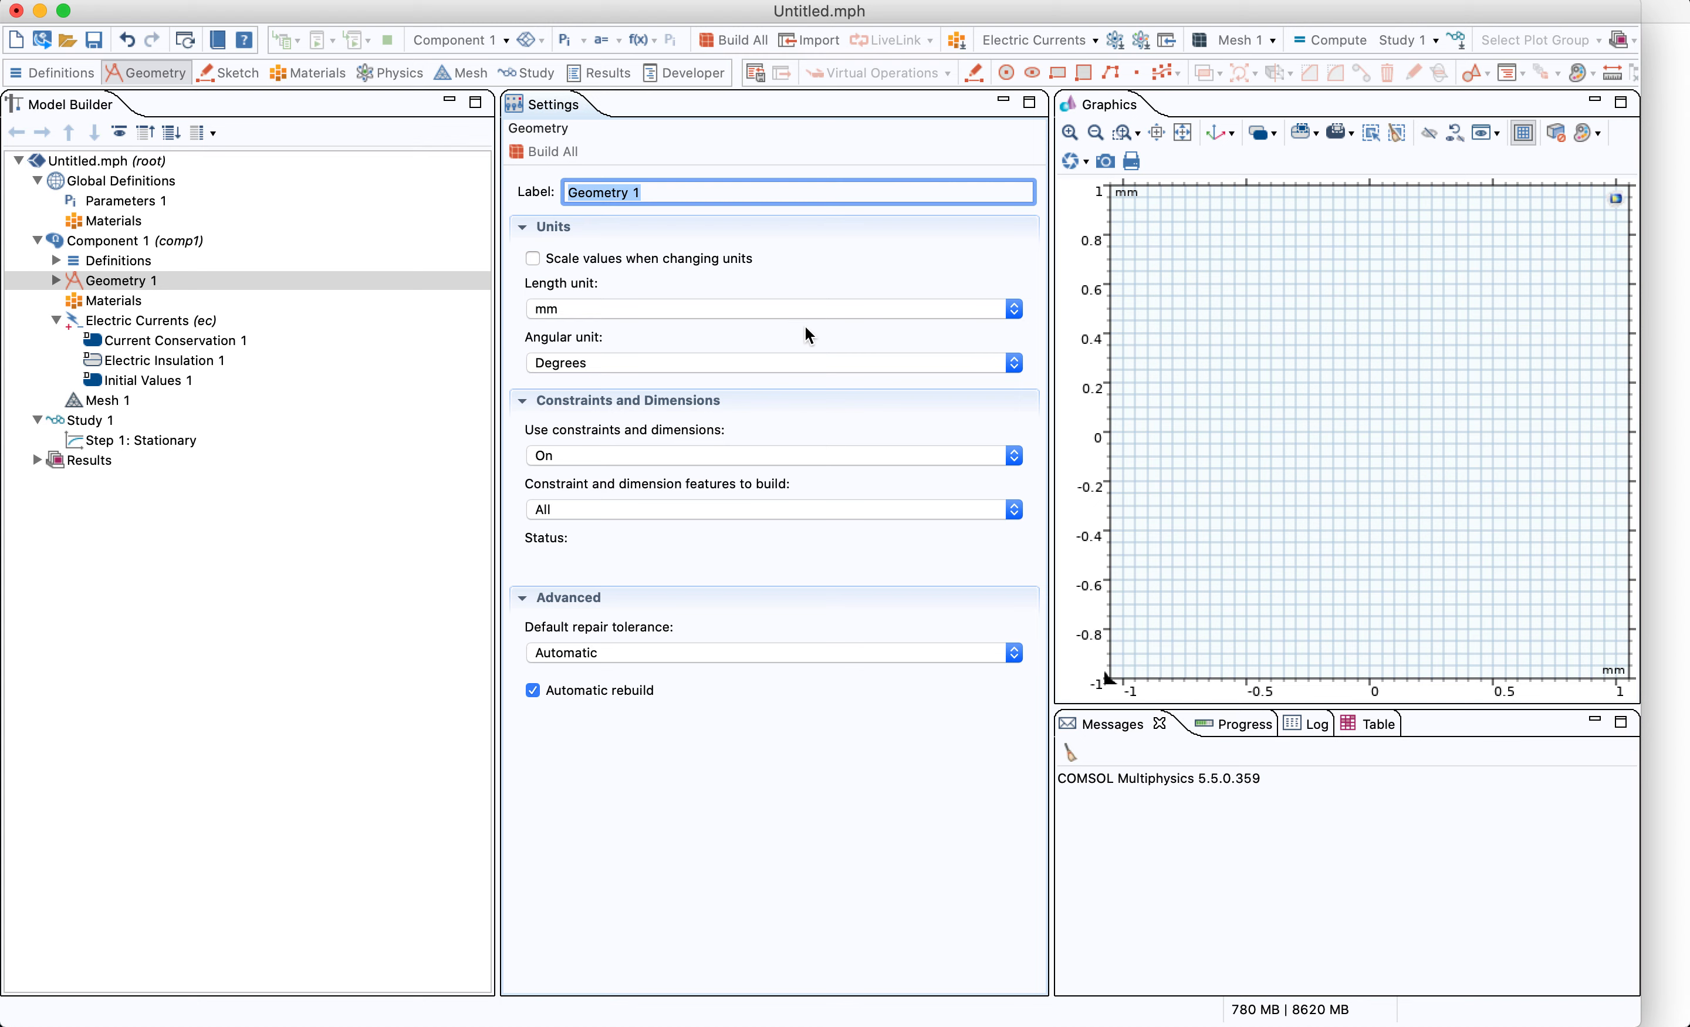
click(1054, 326)
drag(1054, 326, 958, 342)
click(1054, 335)
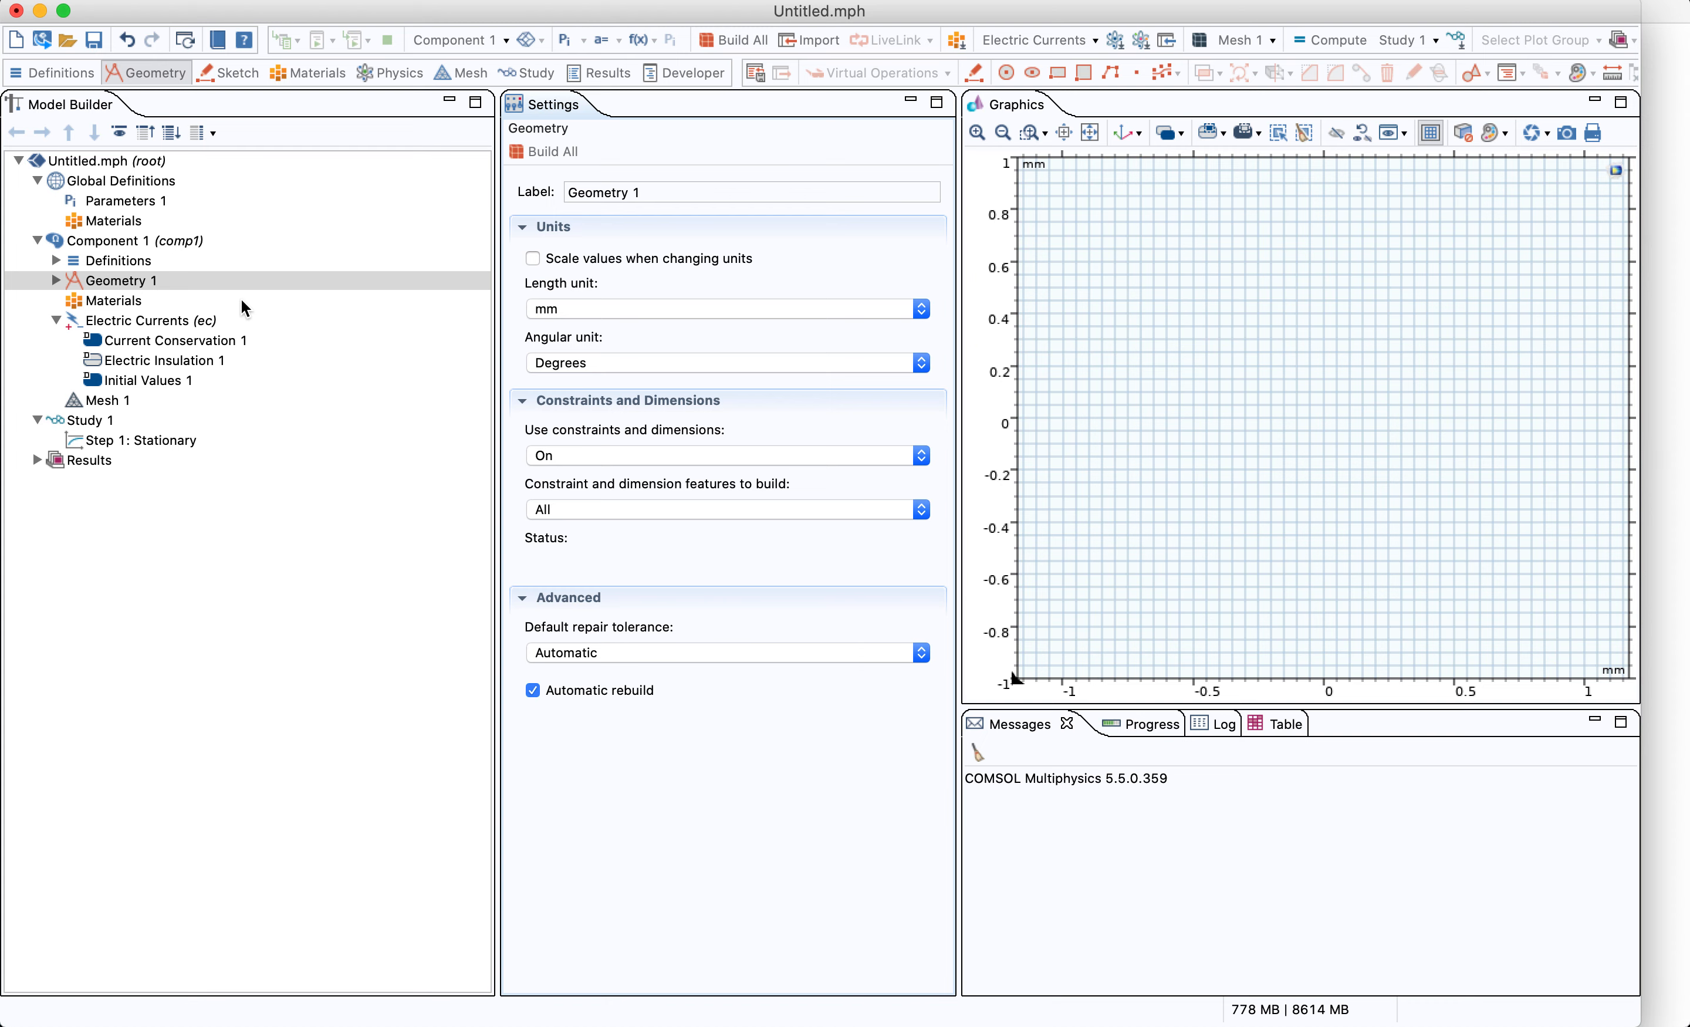
Add a circle to Geometry 1 with a radius of 45 mm
click(61, 285)
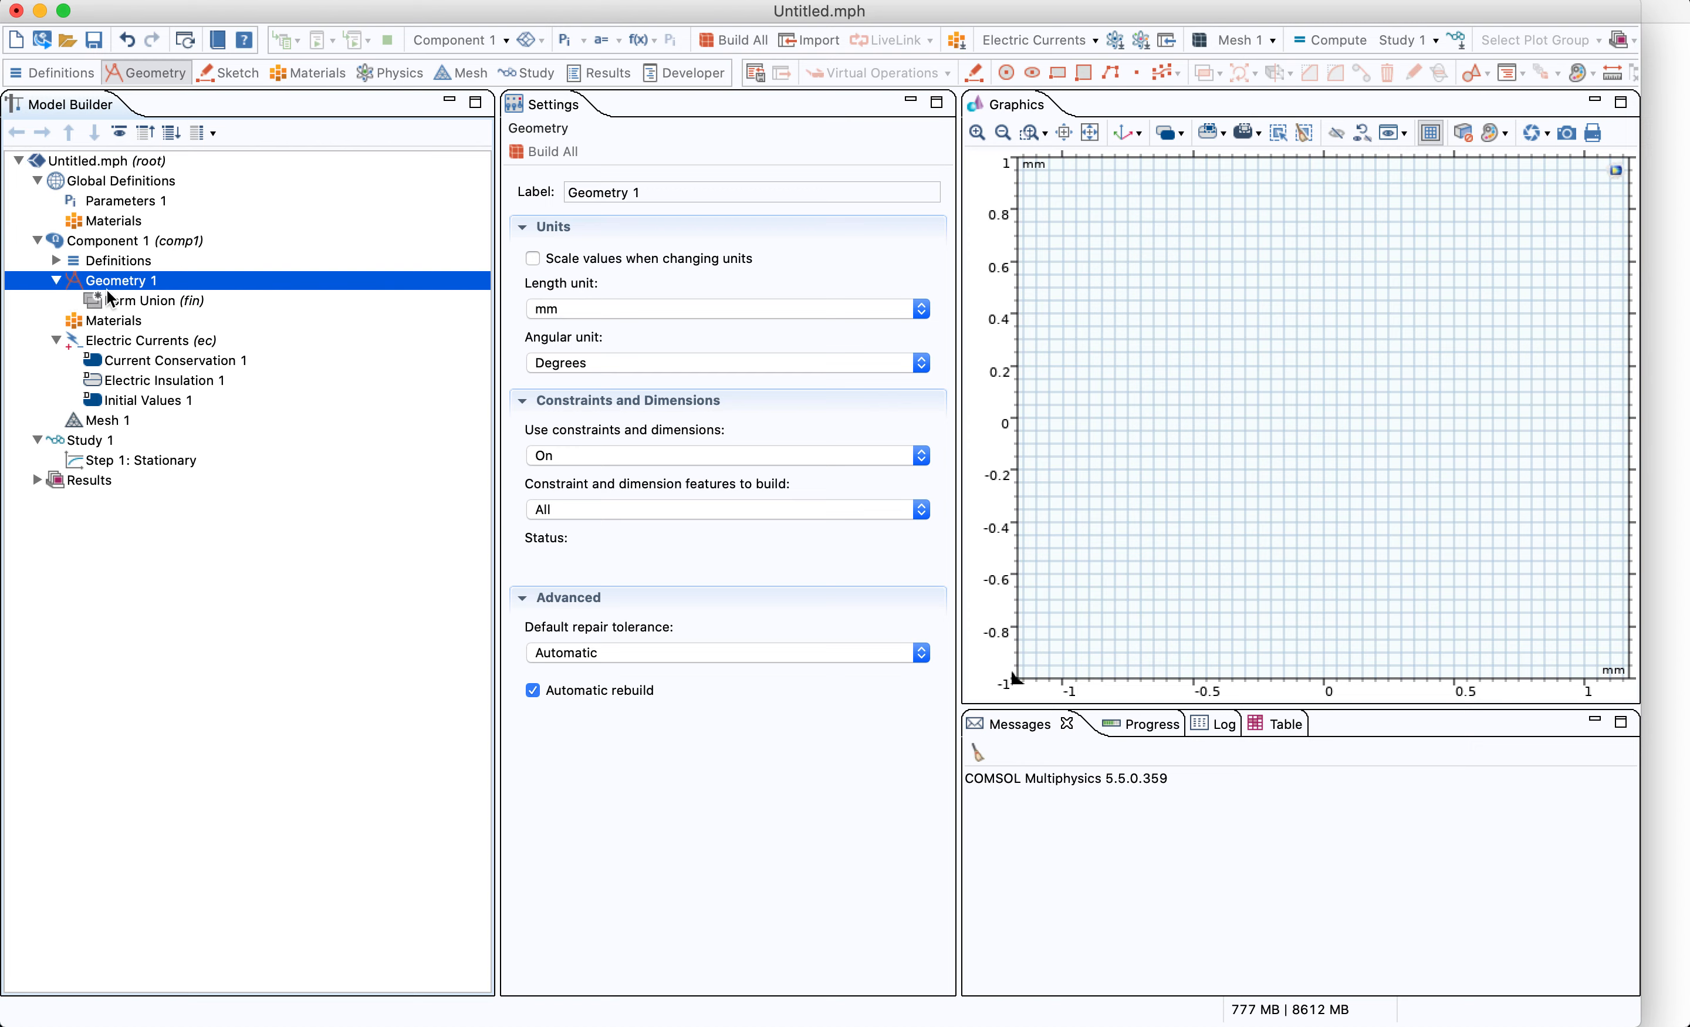
right_click(125, 285)
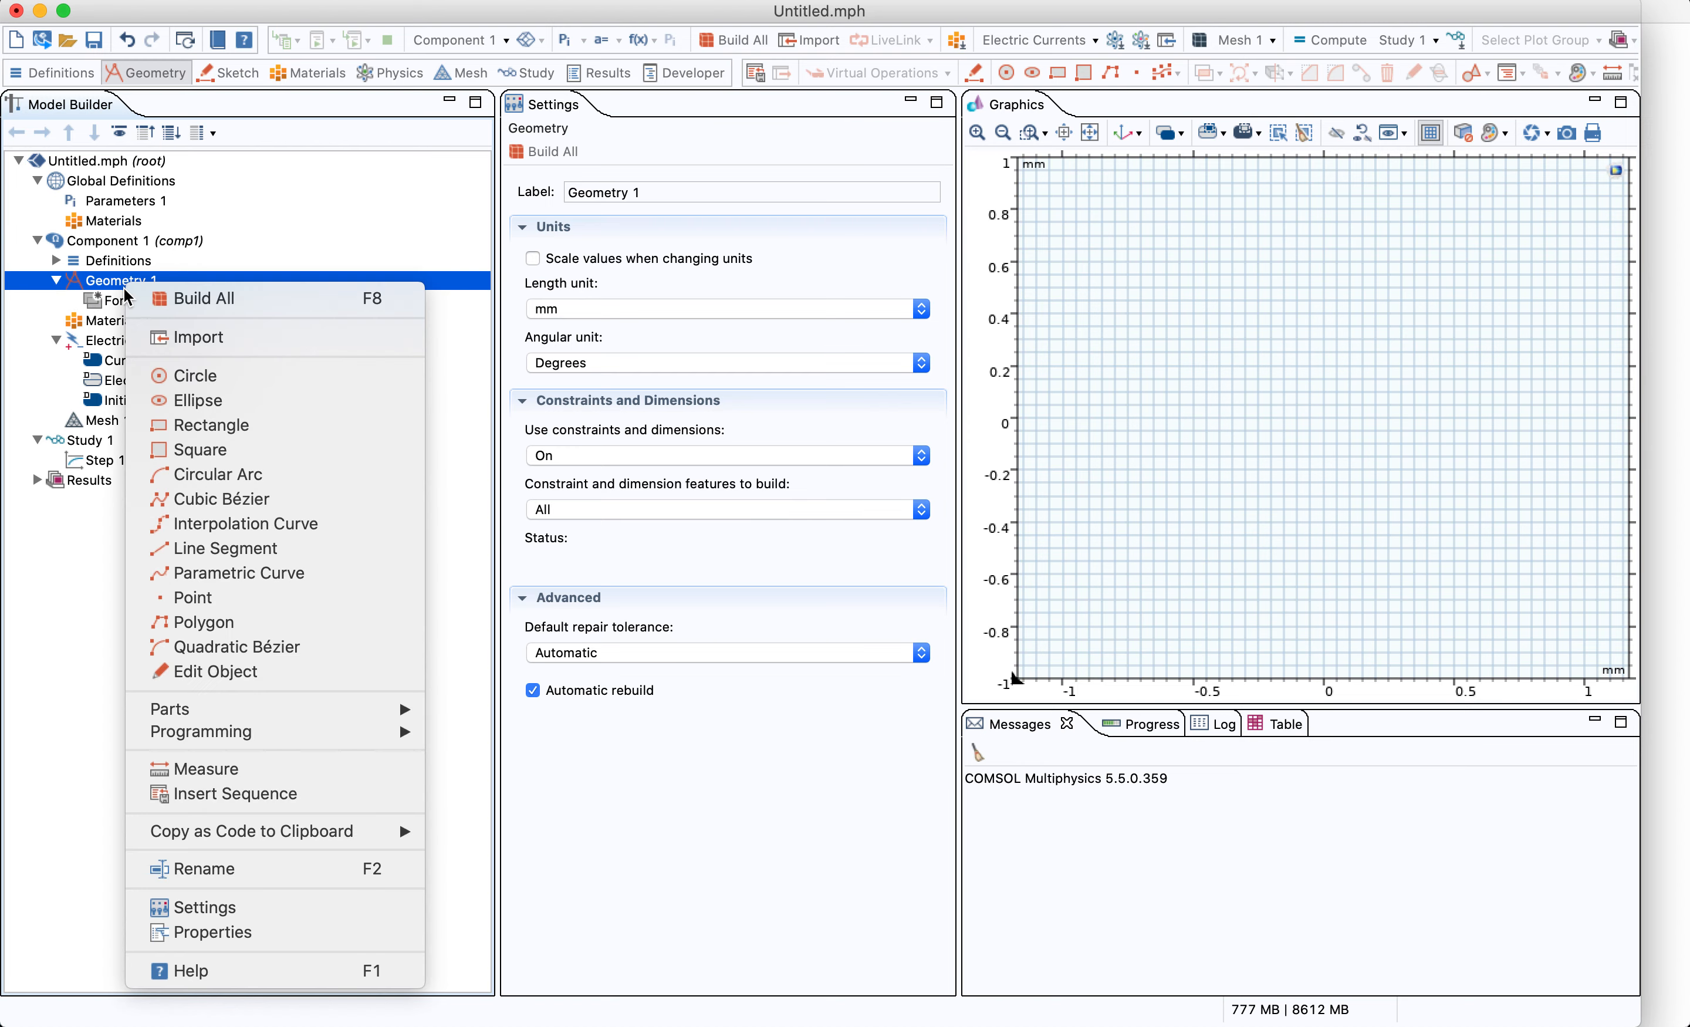
click(228, 379)
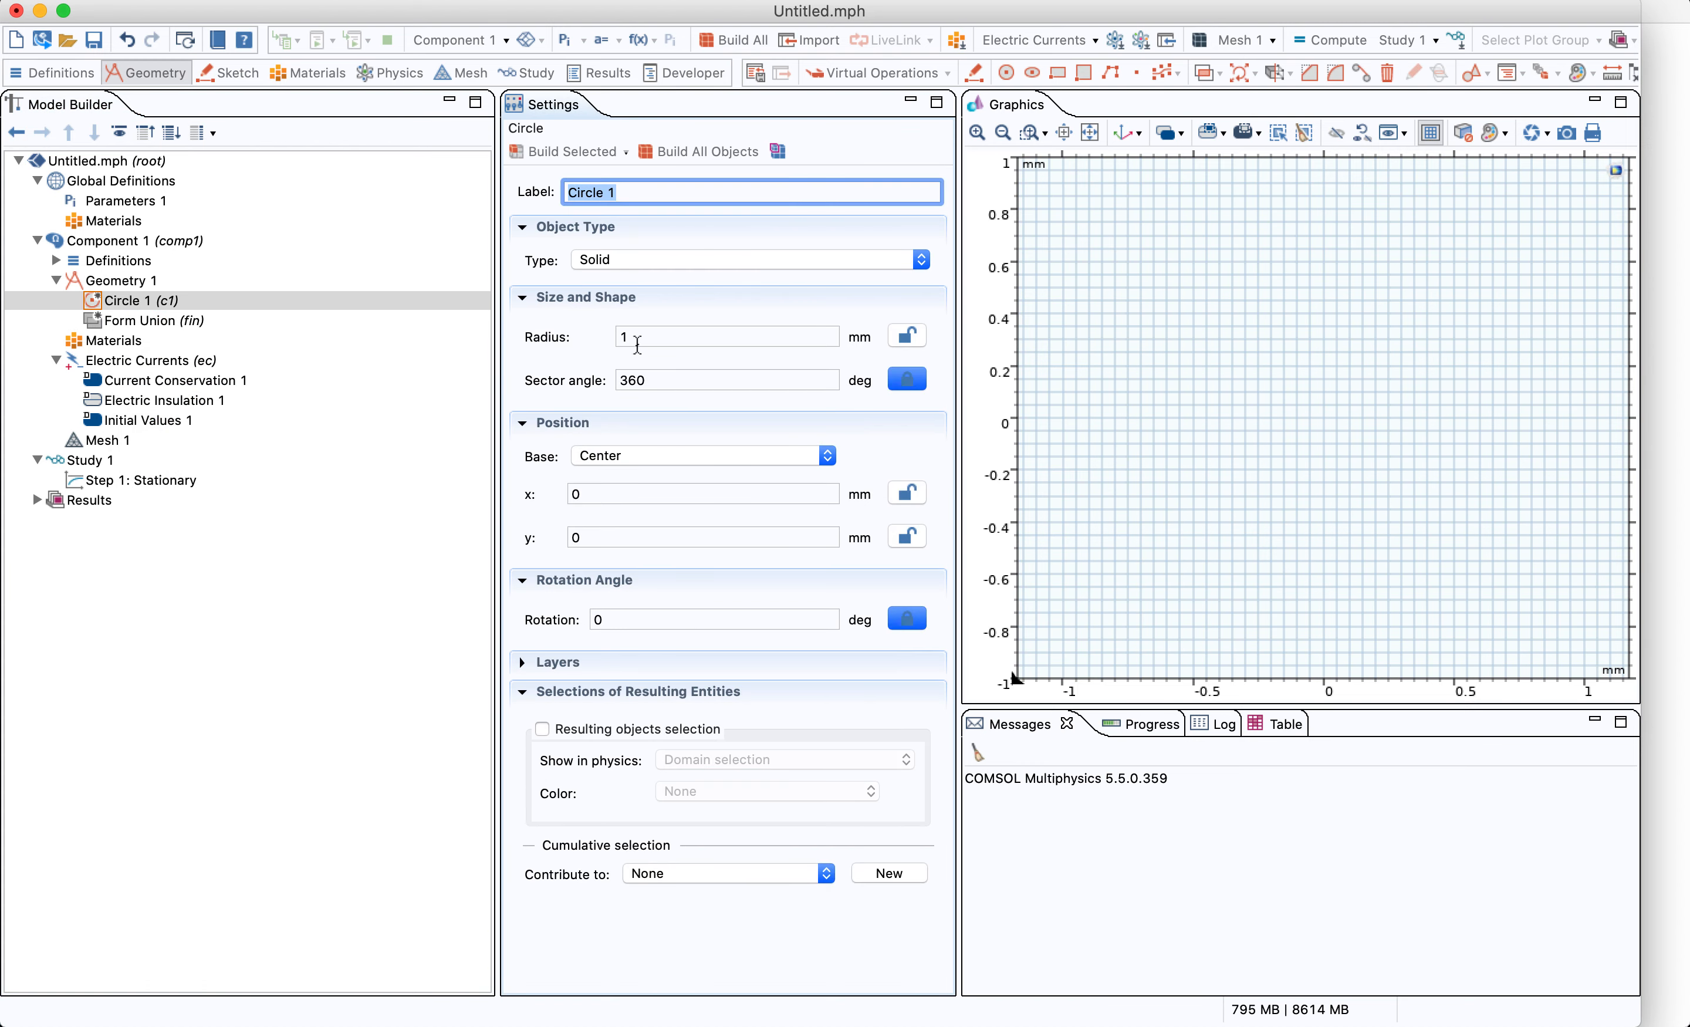
double_click(632, 336)
text(45)
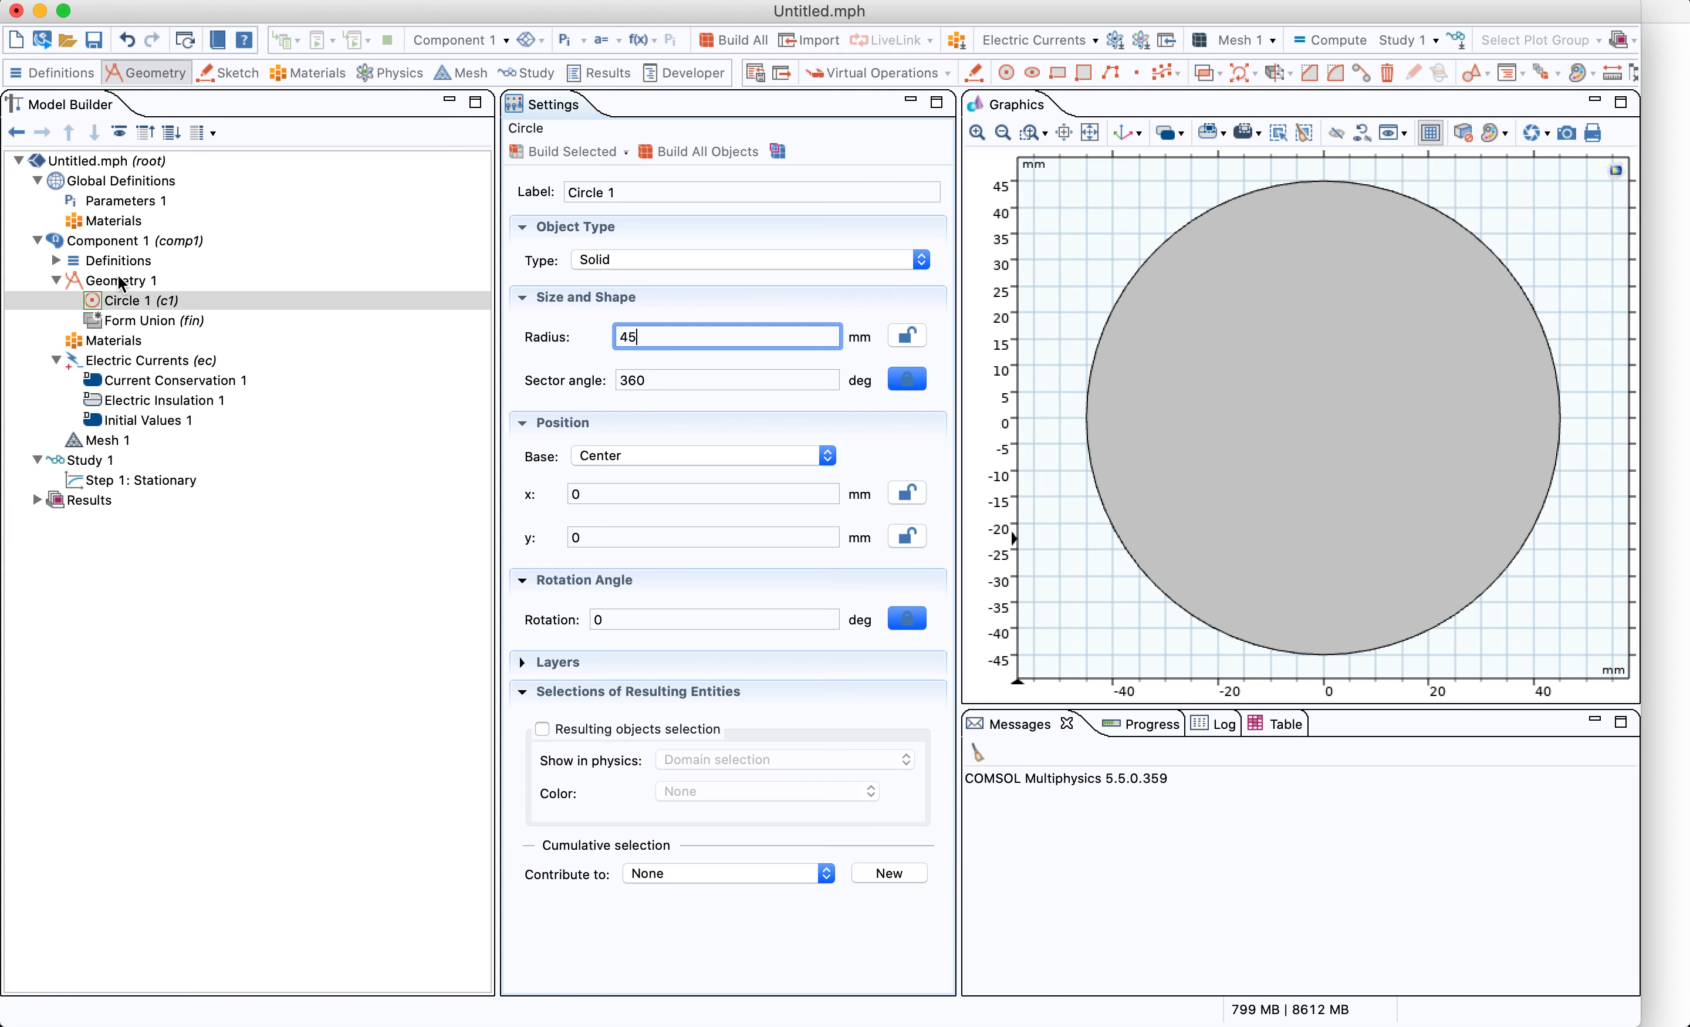
Add a Partition Edges feature splitting all four circle edges at relative arc length 0.5, and build it
right_click(132, 283)
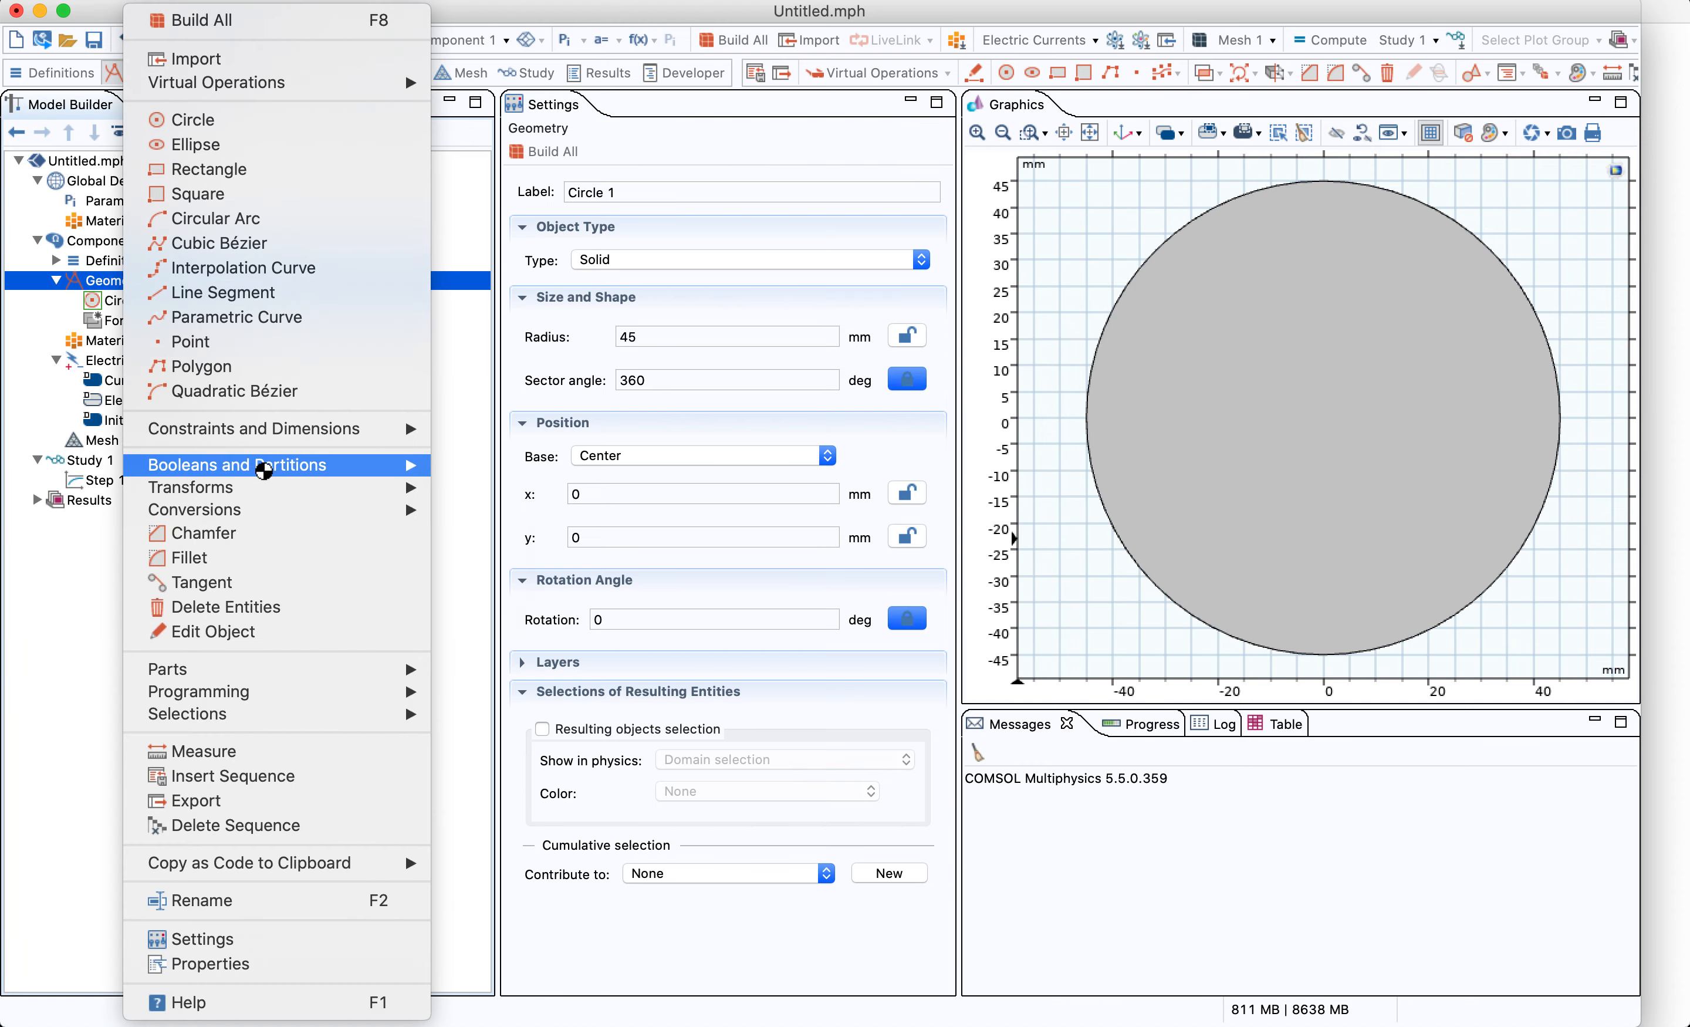
mouse_move(274, 471)
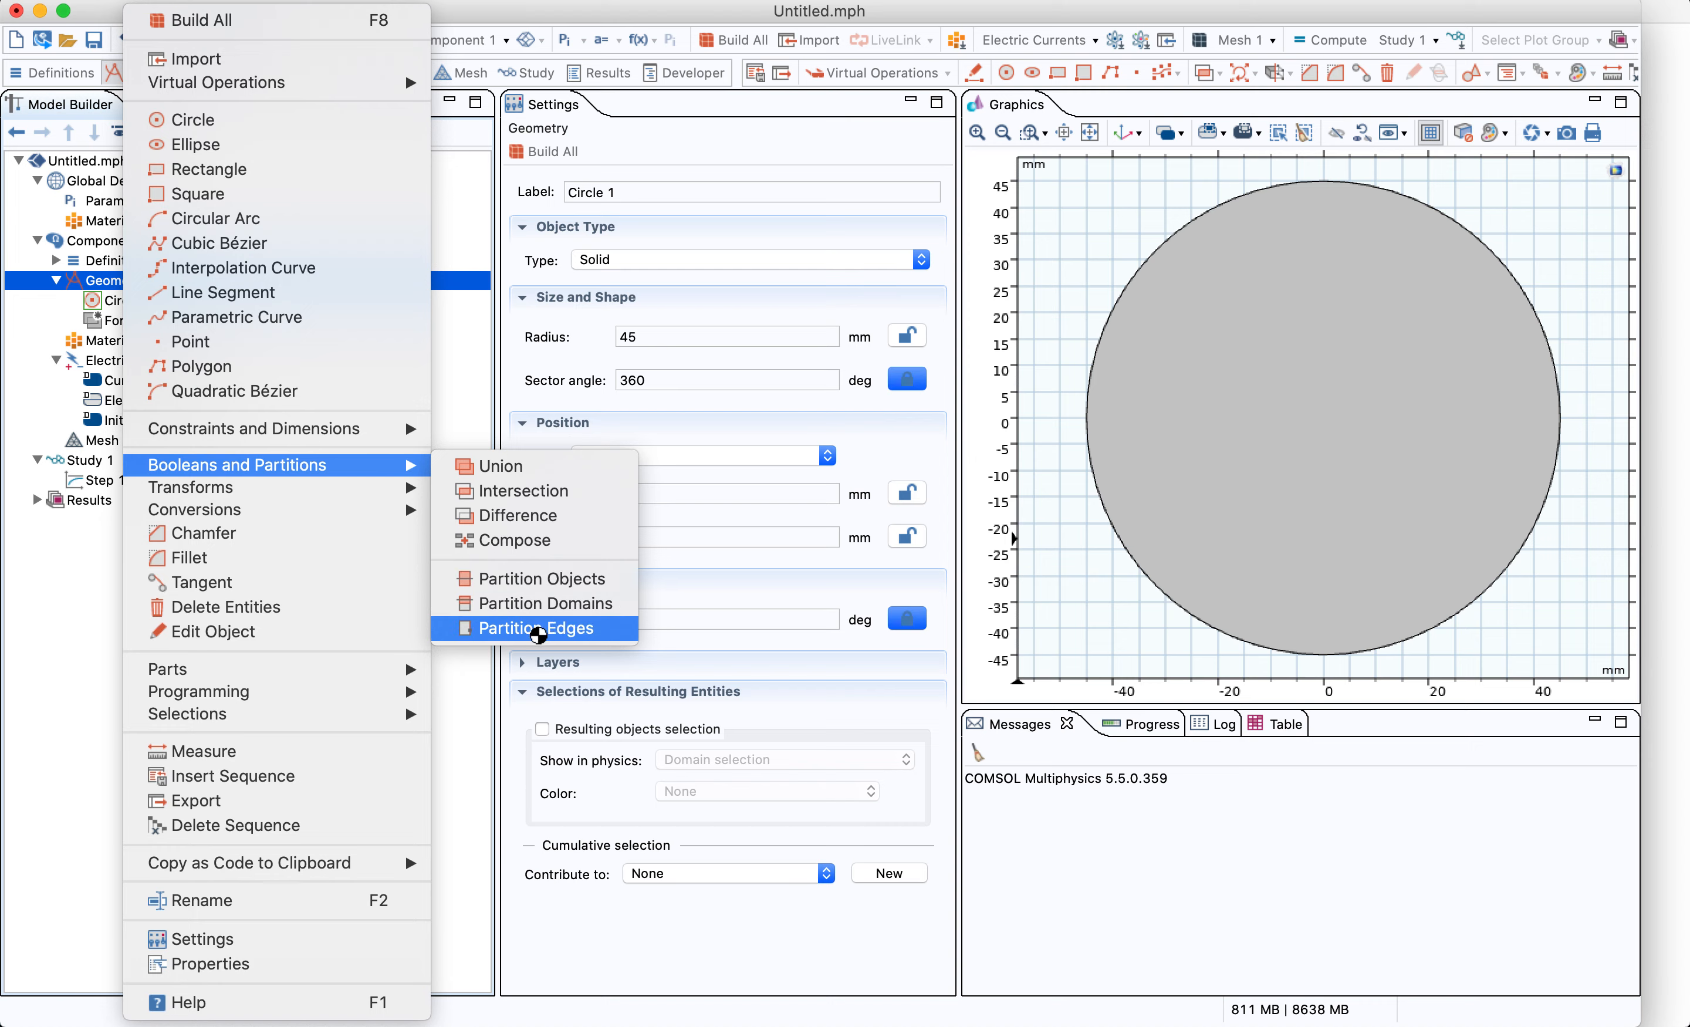
click(536, 628)
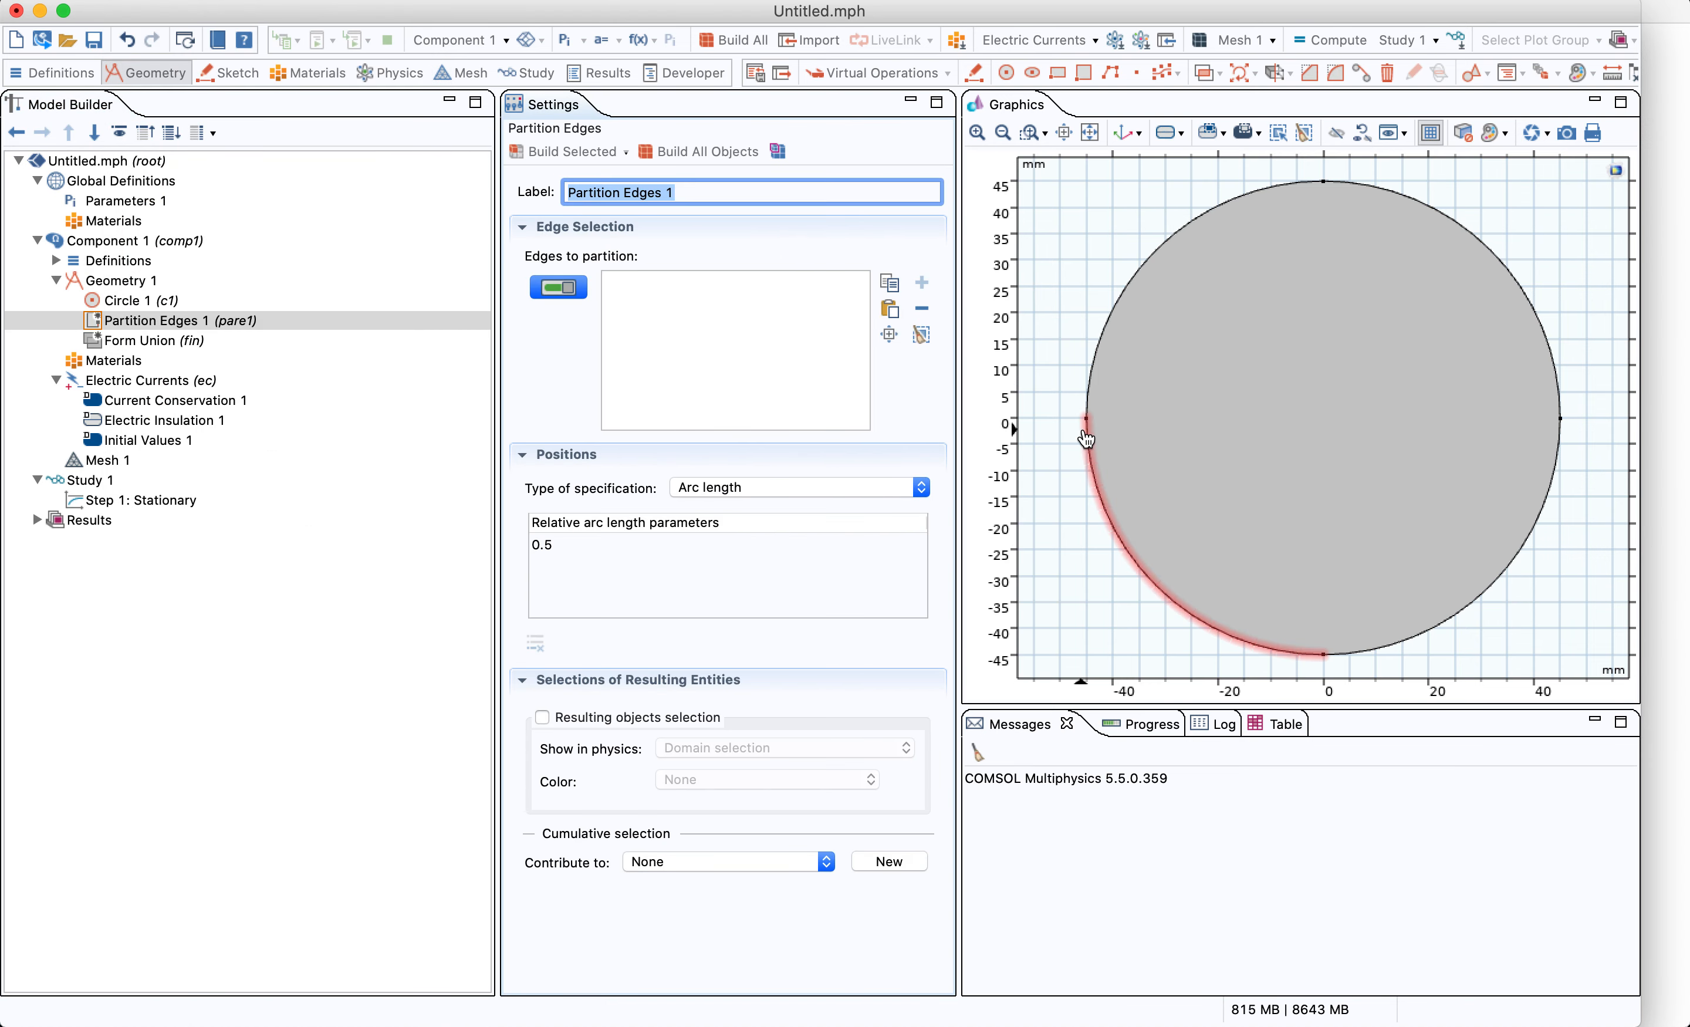
click(1091, 361)
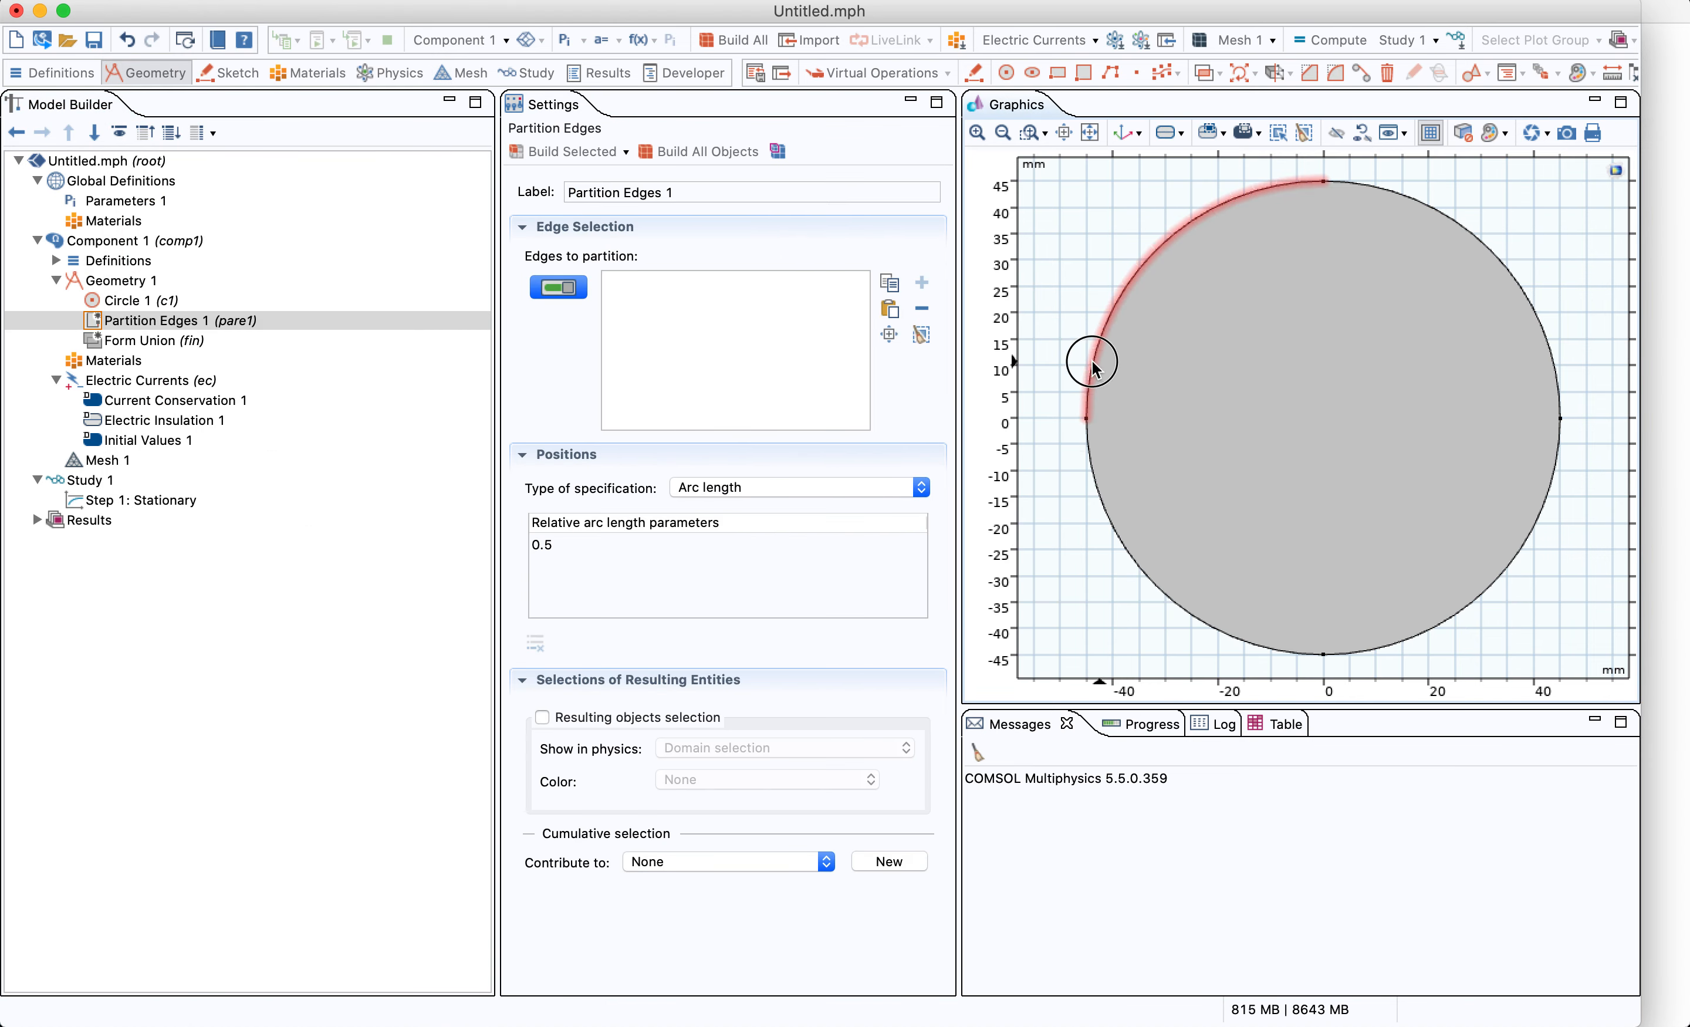
click(1101, 503)
click(1459, 623)
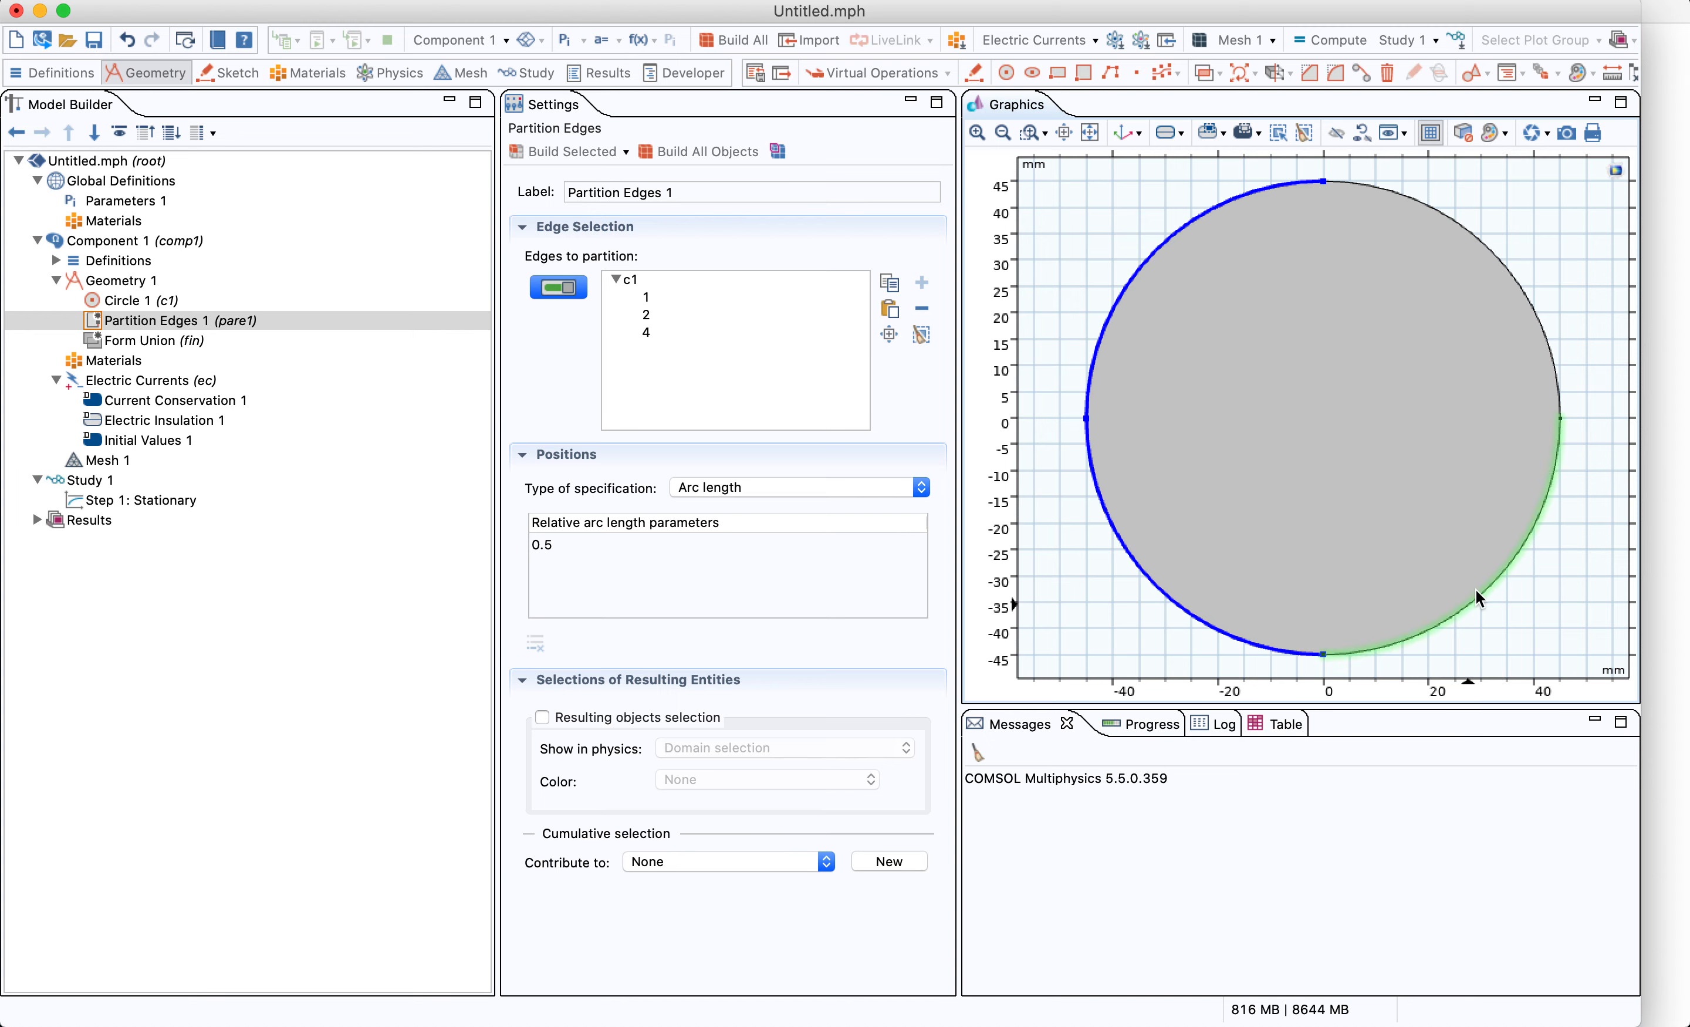
click(1546, 332)
double_click(606, 545)
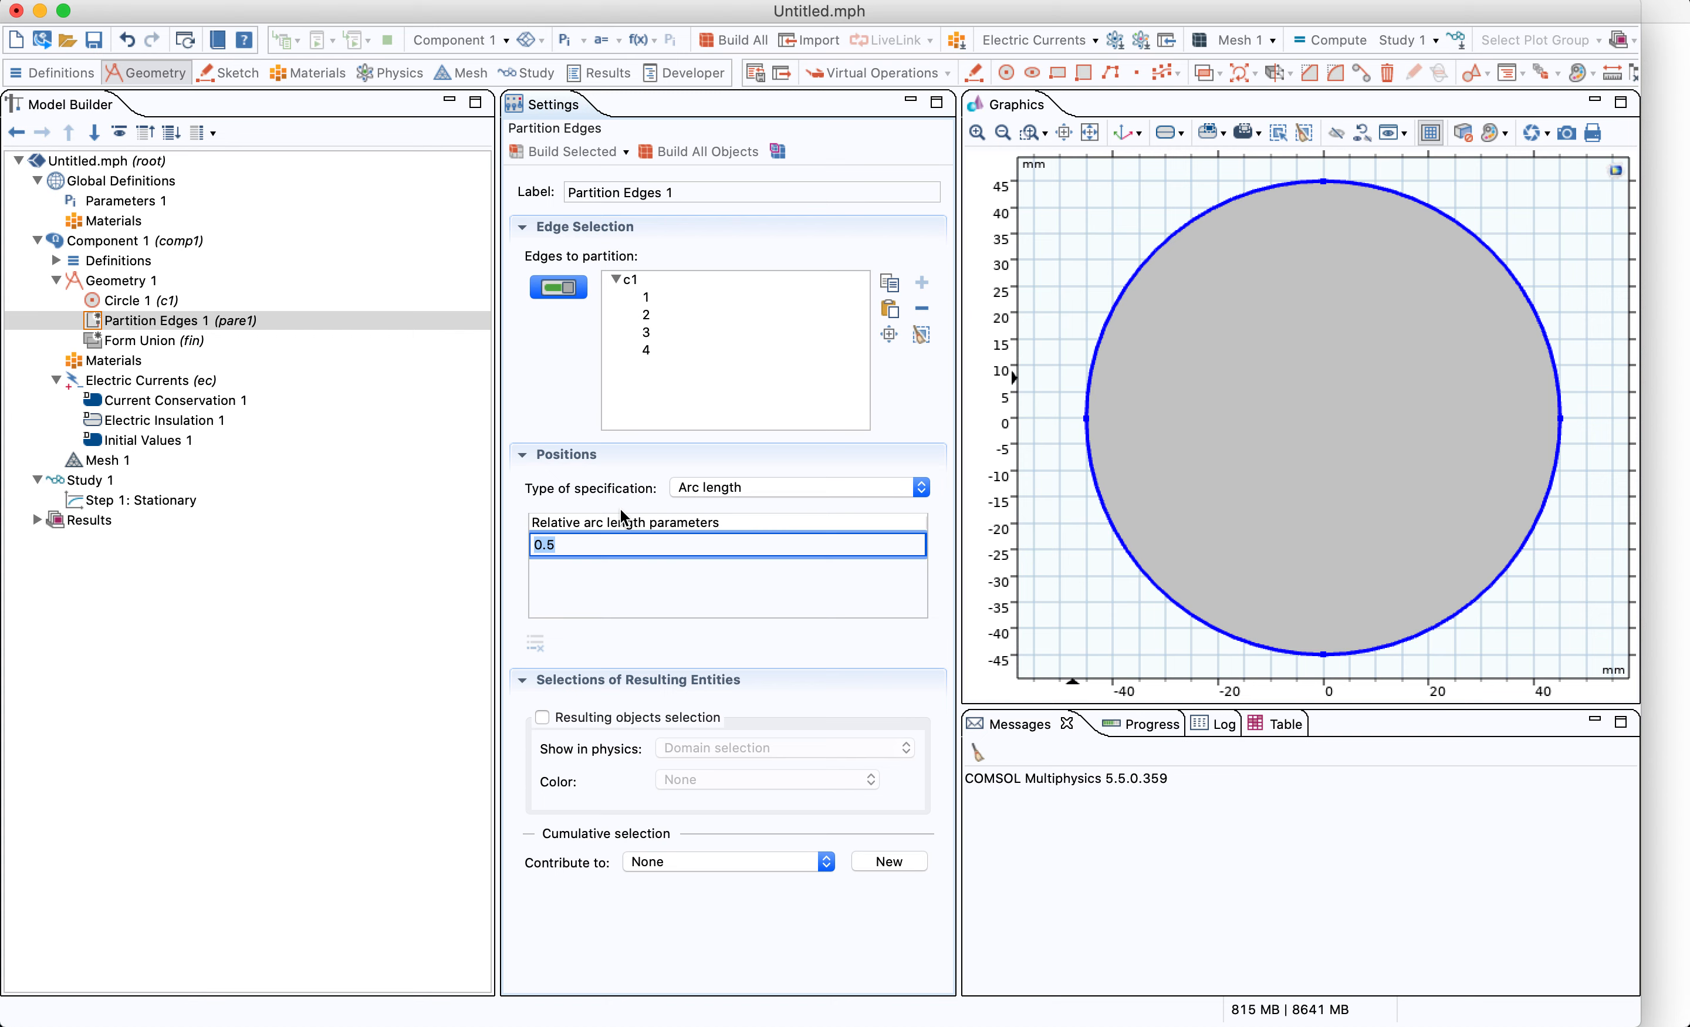
click(579, 152)
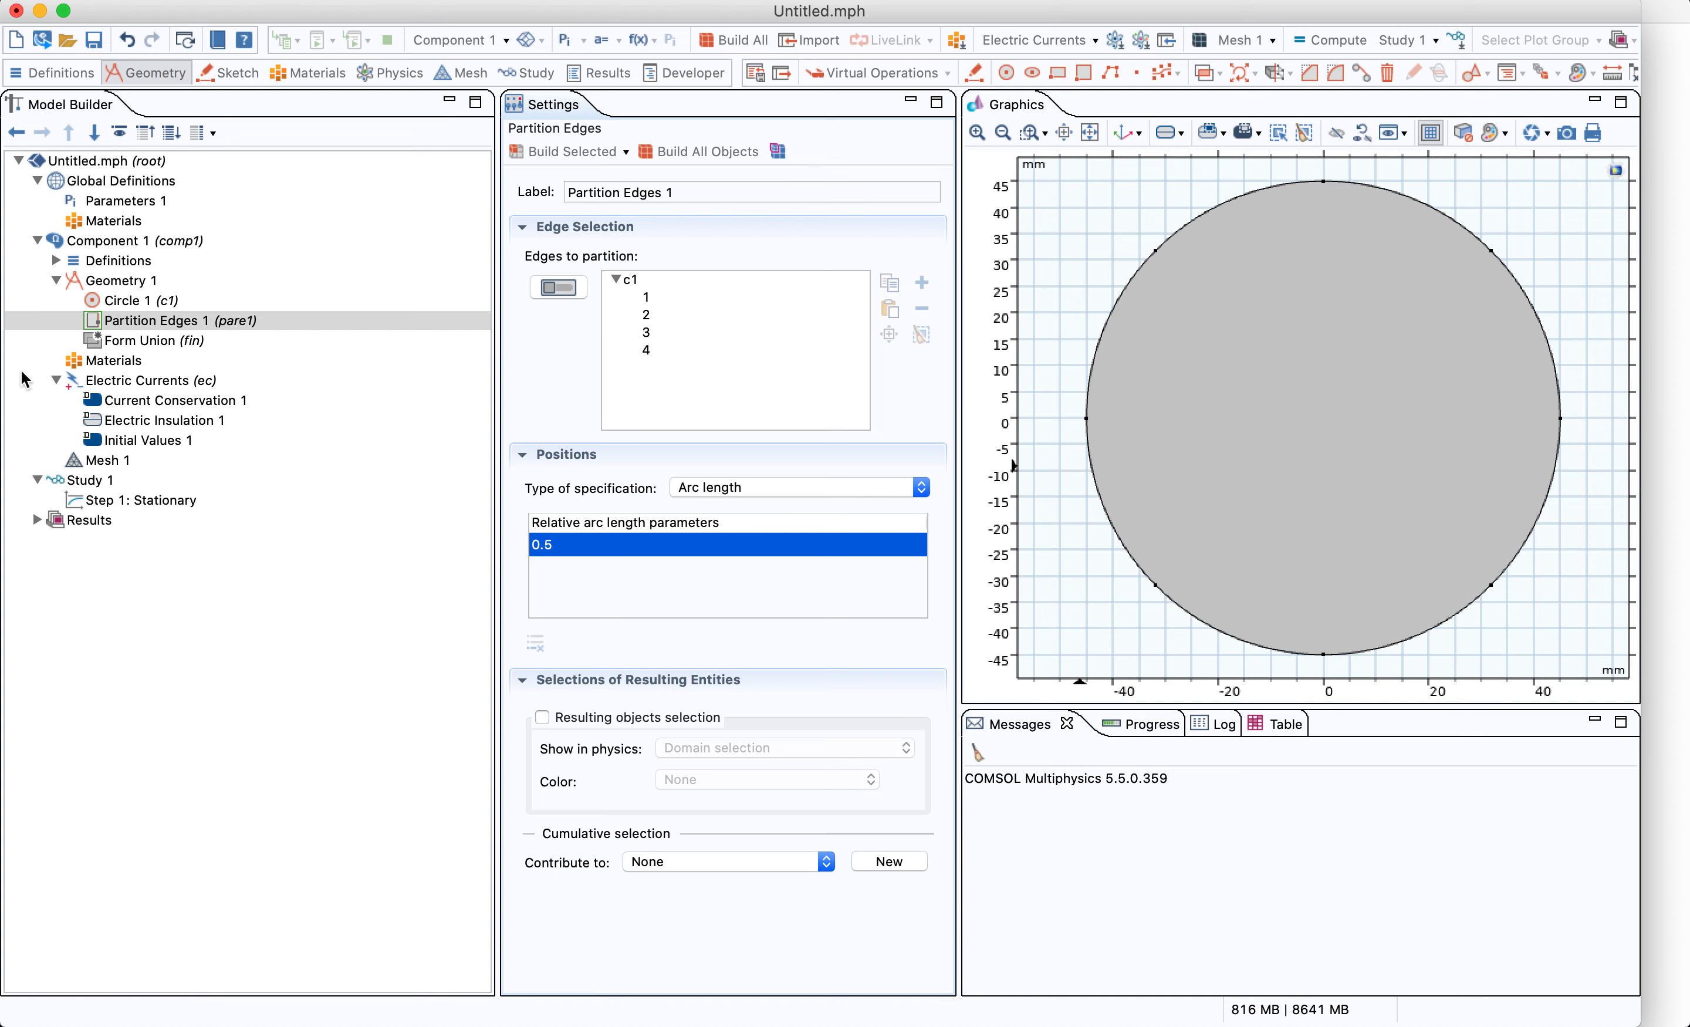
Build the Form Union geometry and open the Electric Currents physics settings
click(145, 340)
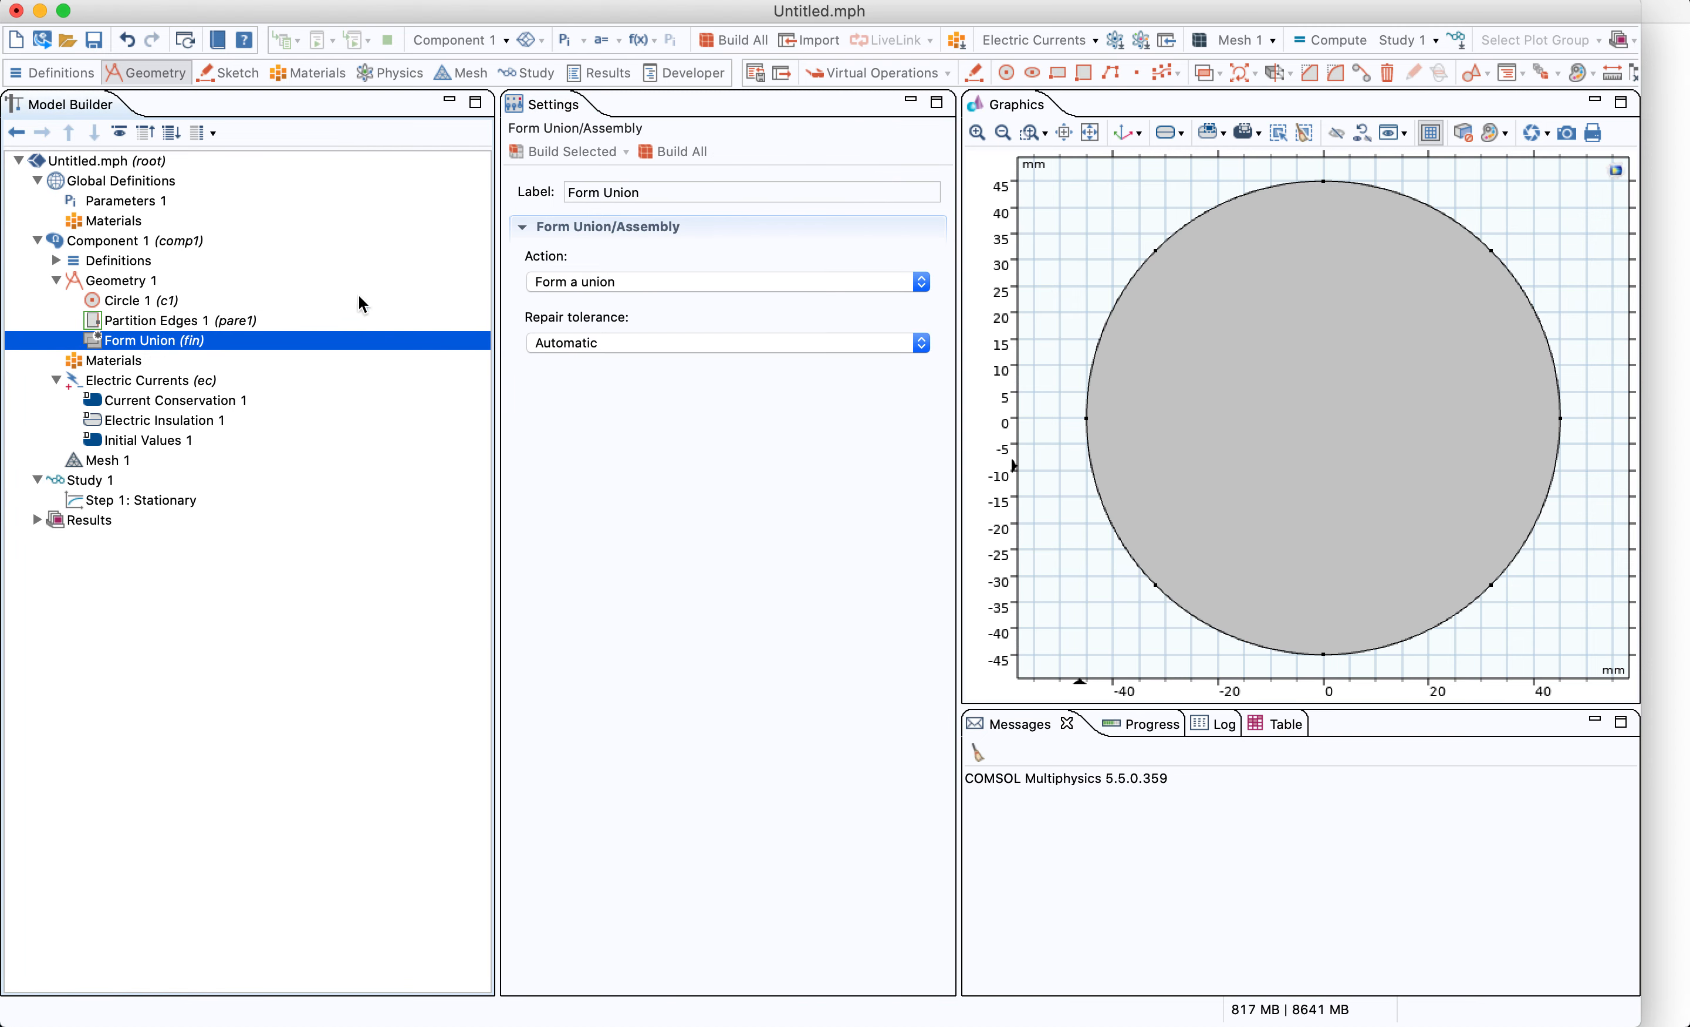
click(554, 151)
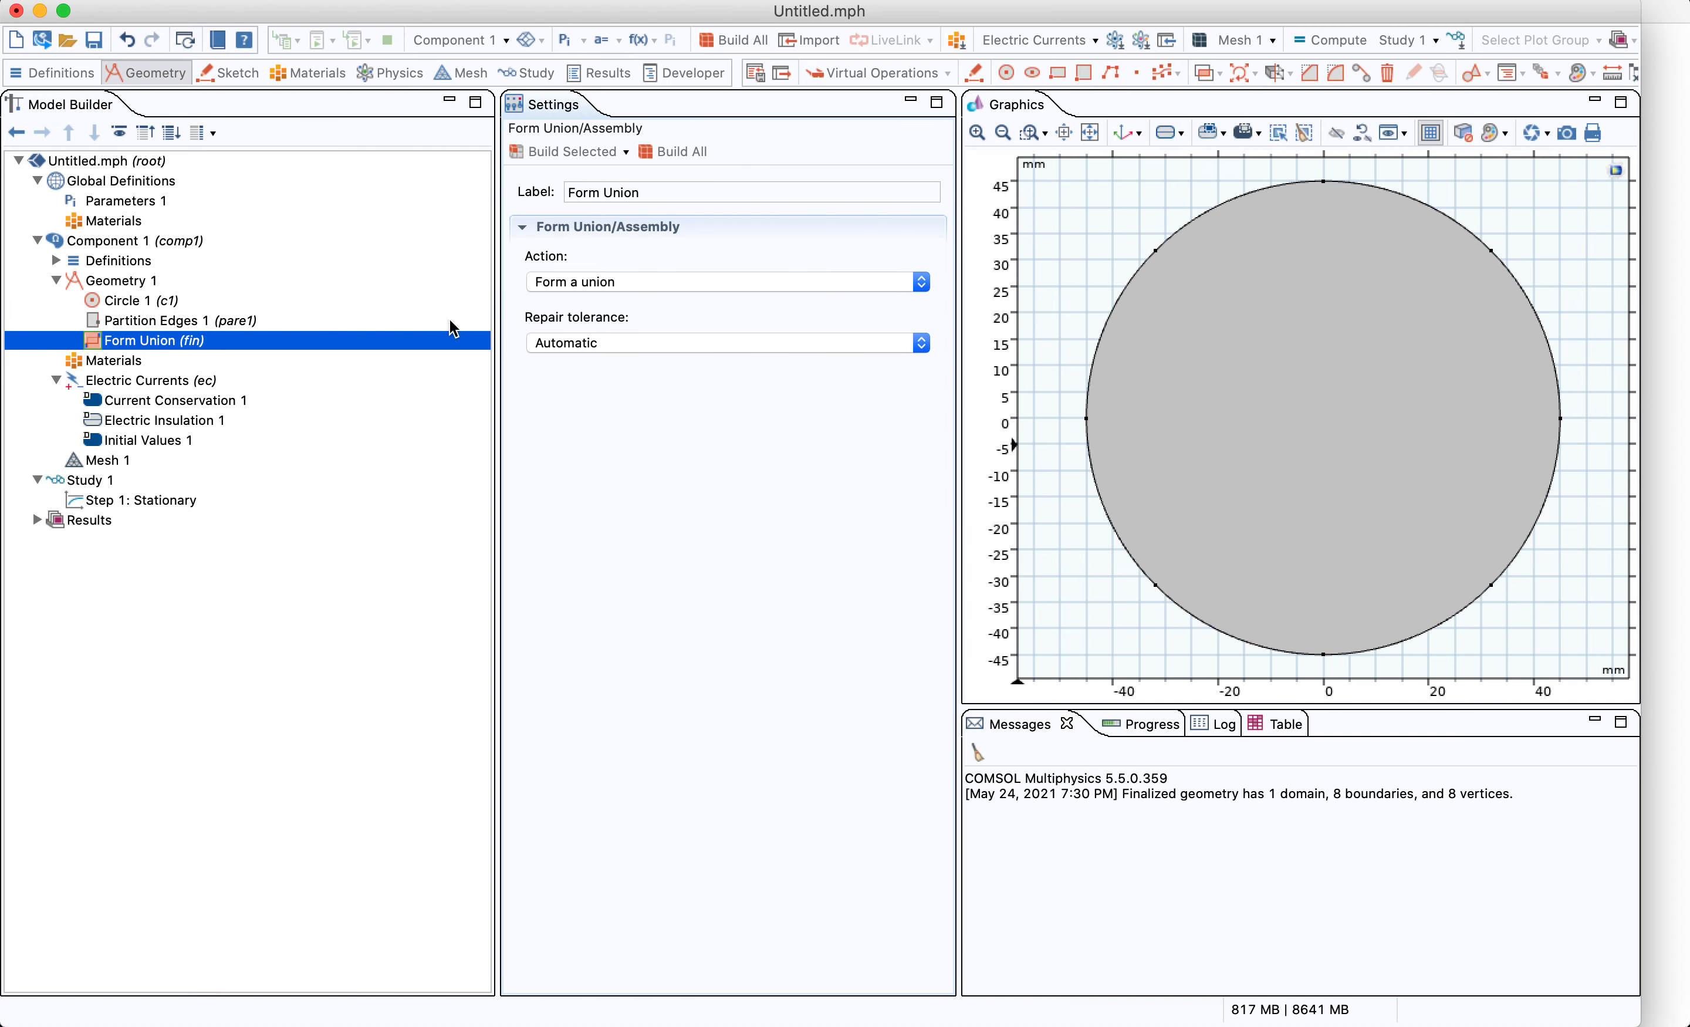
click(160, 379)
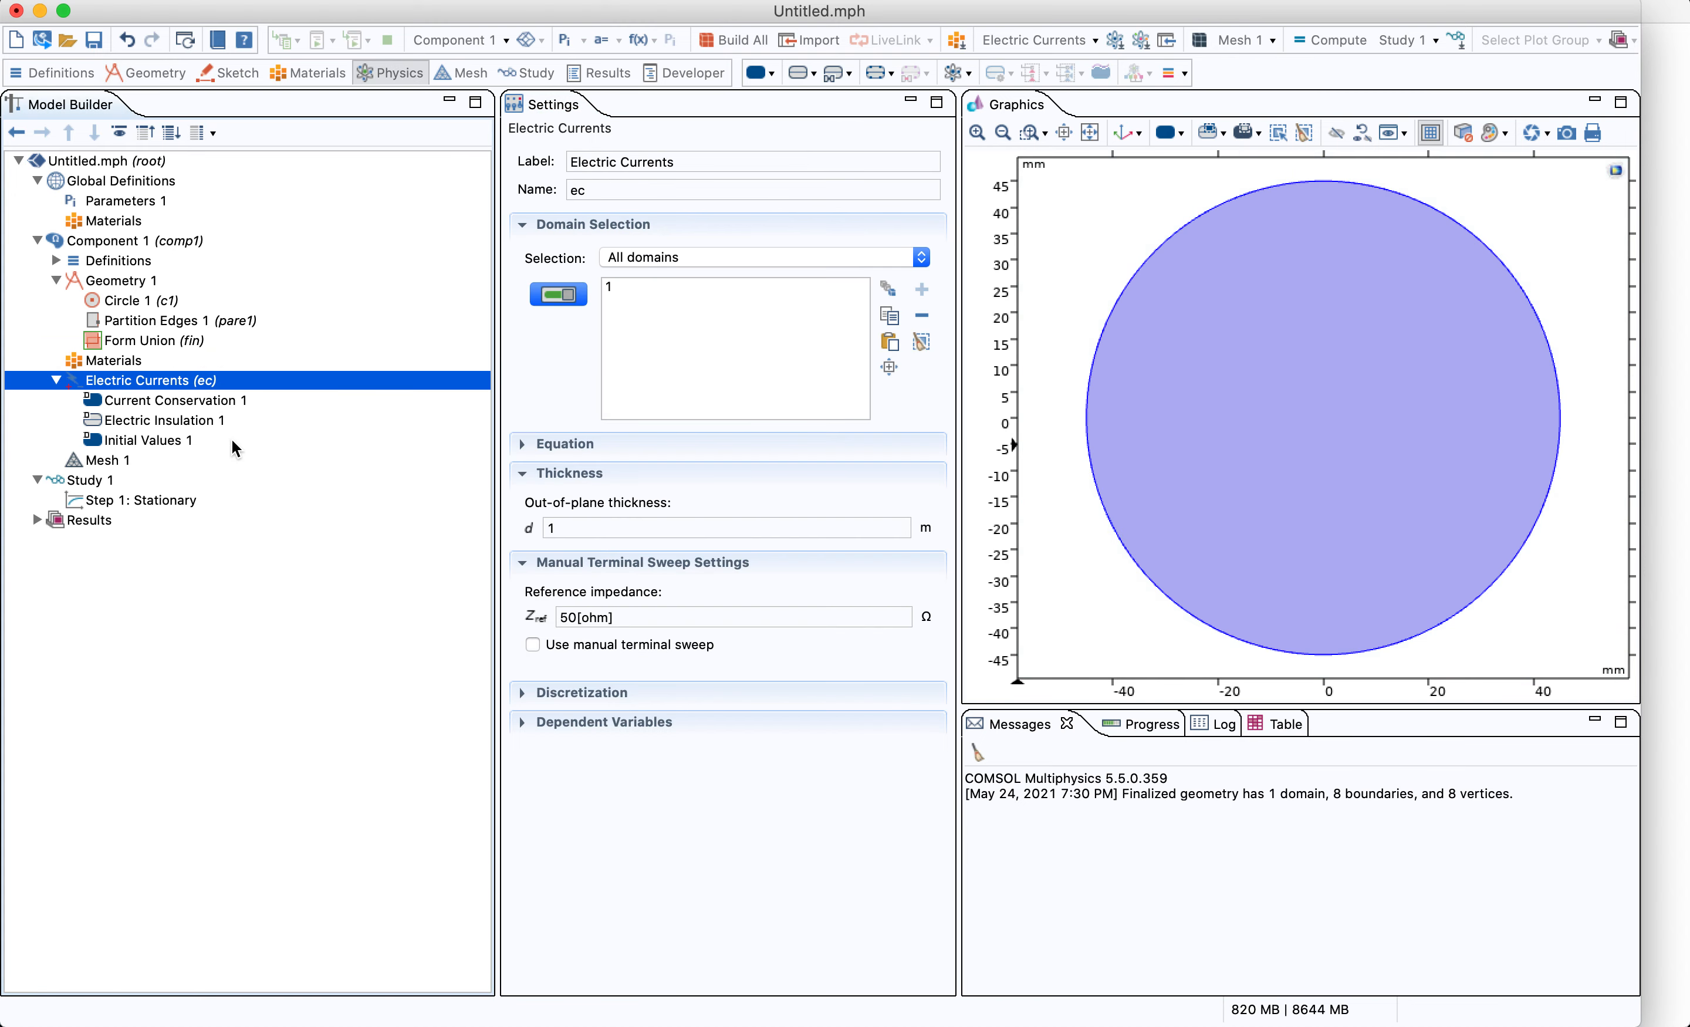
Set the Electric Currents out-of-plane thickness to 0.01 m
click(562, 528)
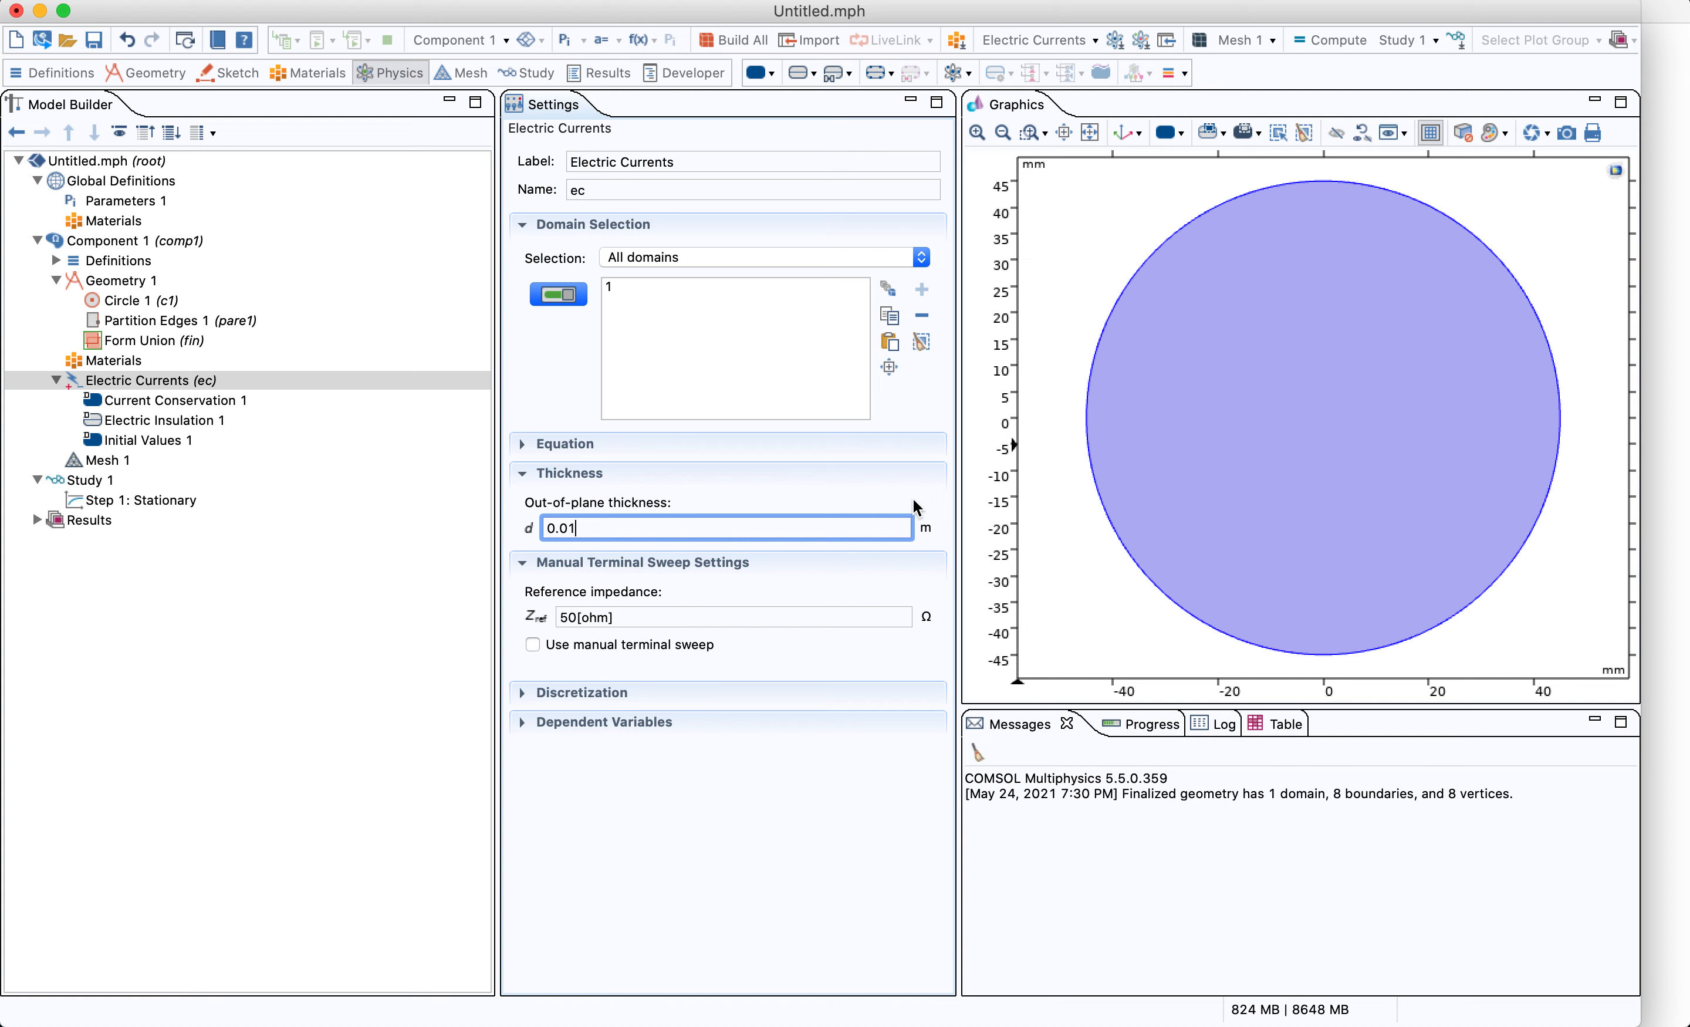
click(132, 281)
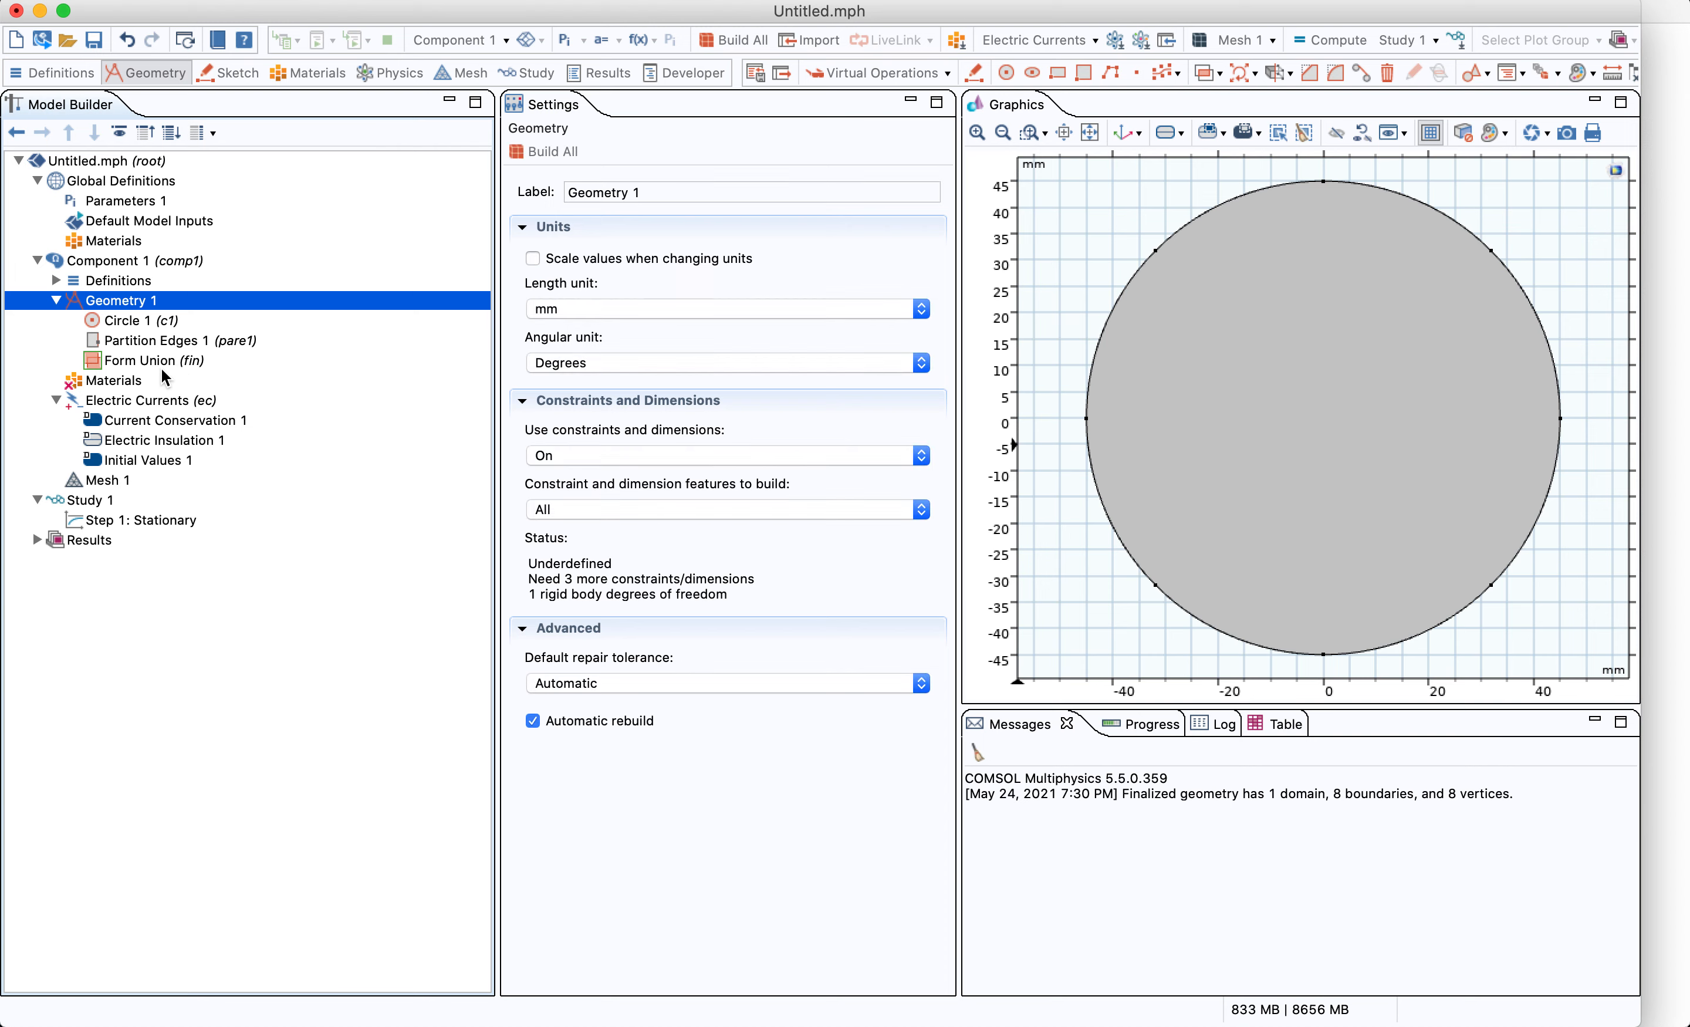
click(178, 402)
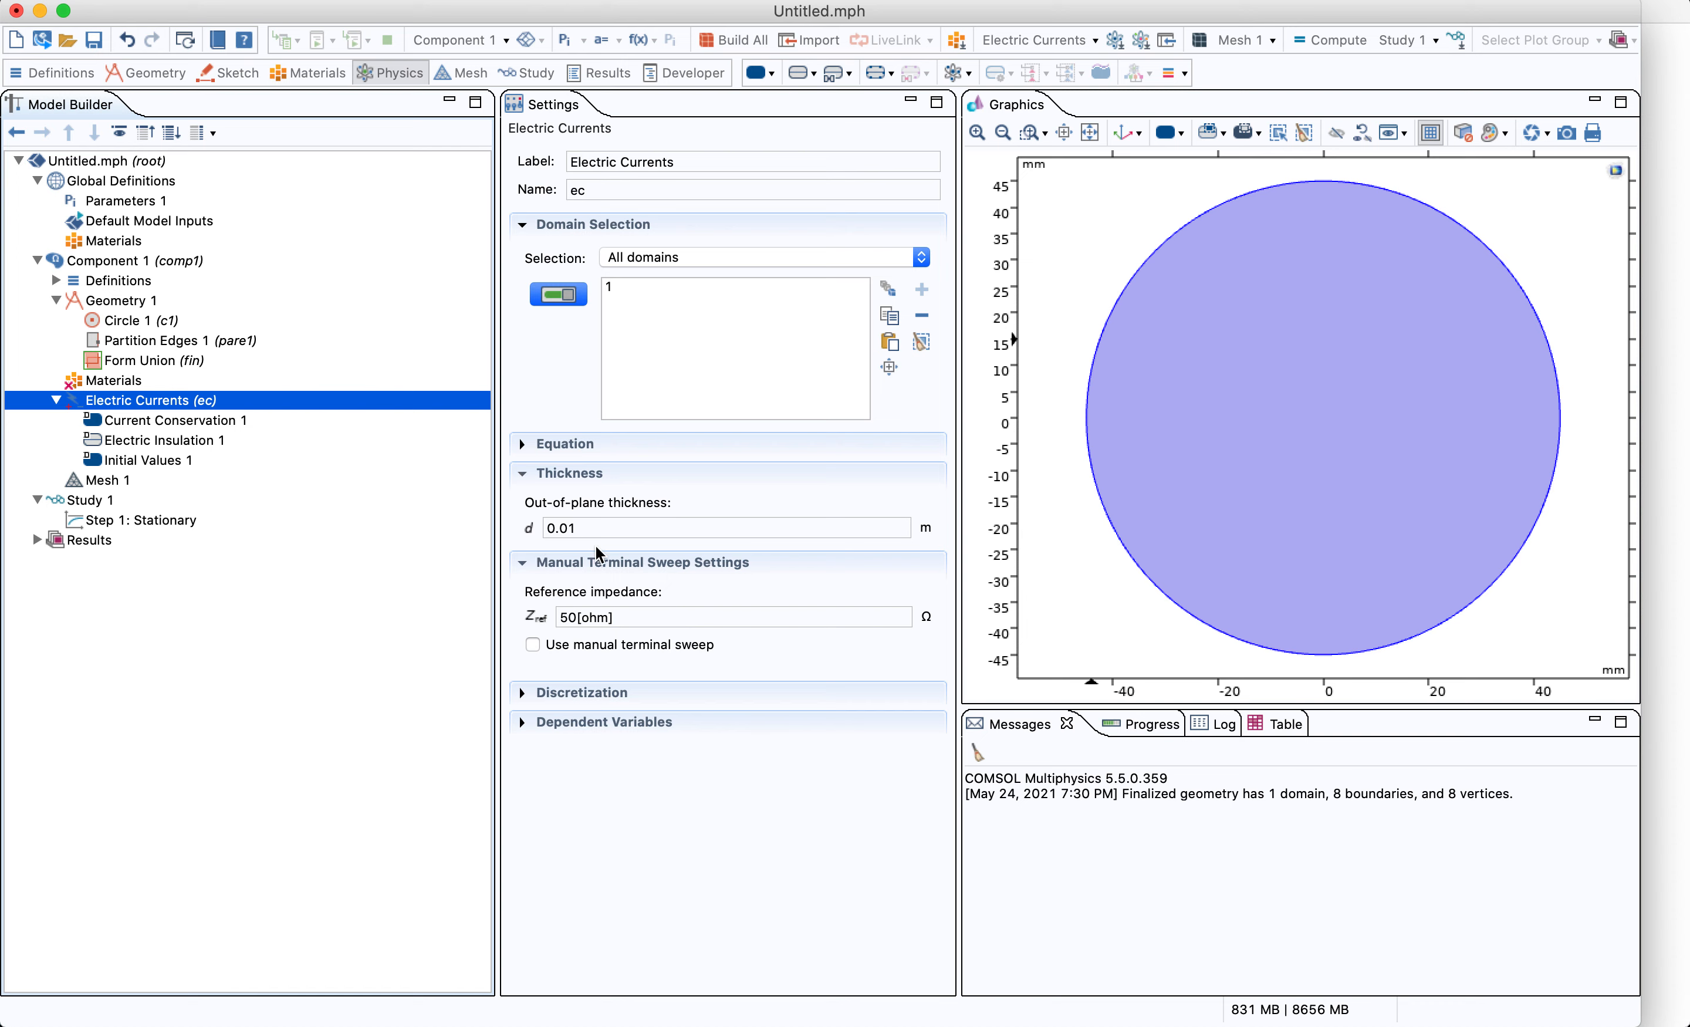
click(523, 564)
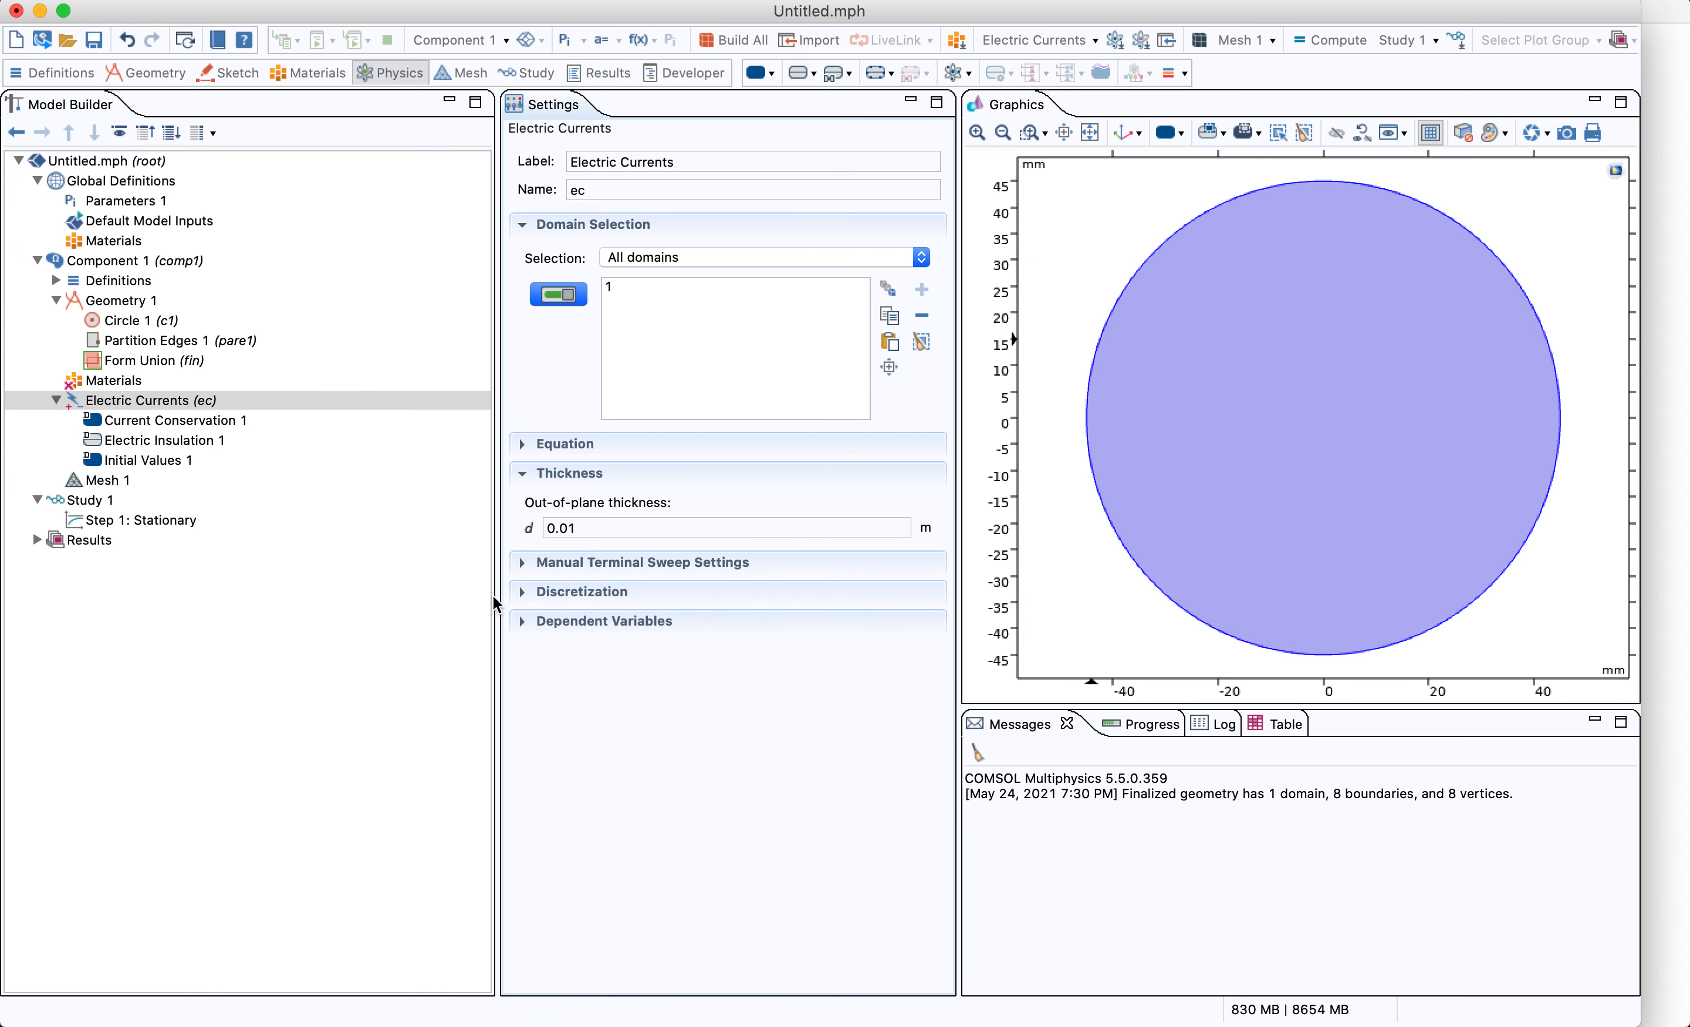
click(524, 622)
click(522, 473)
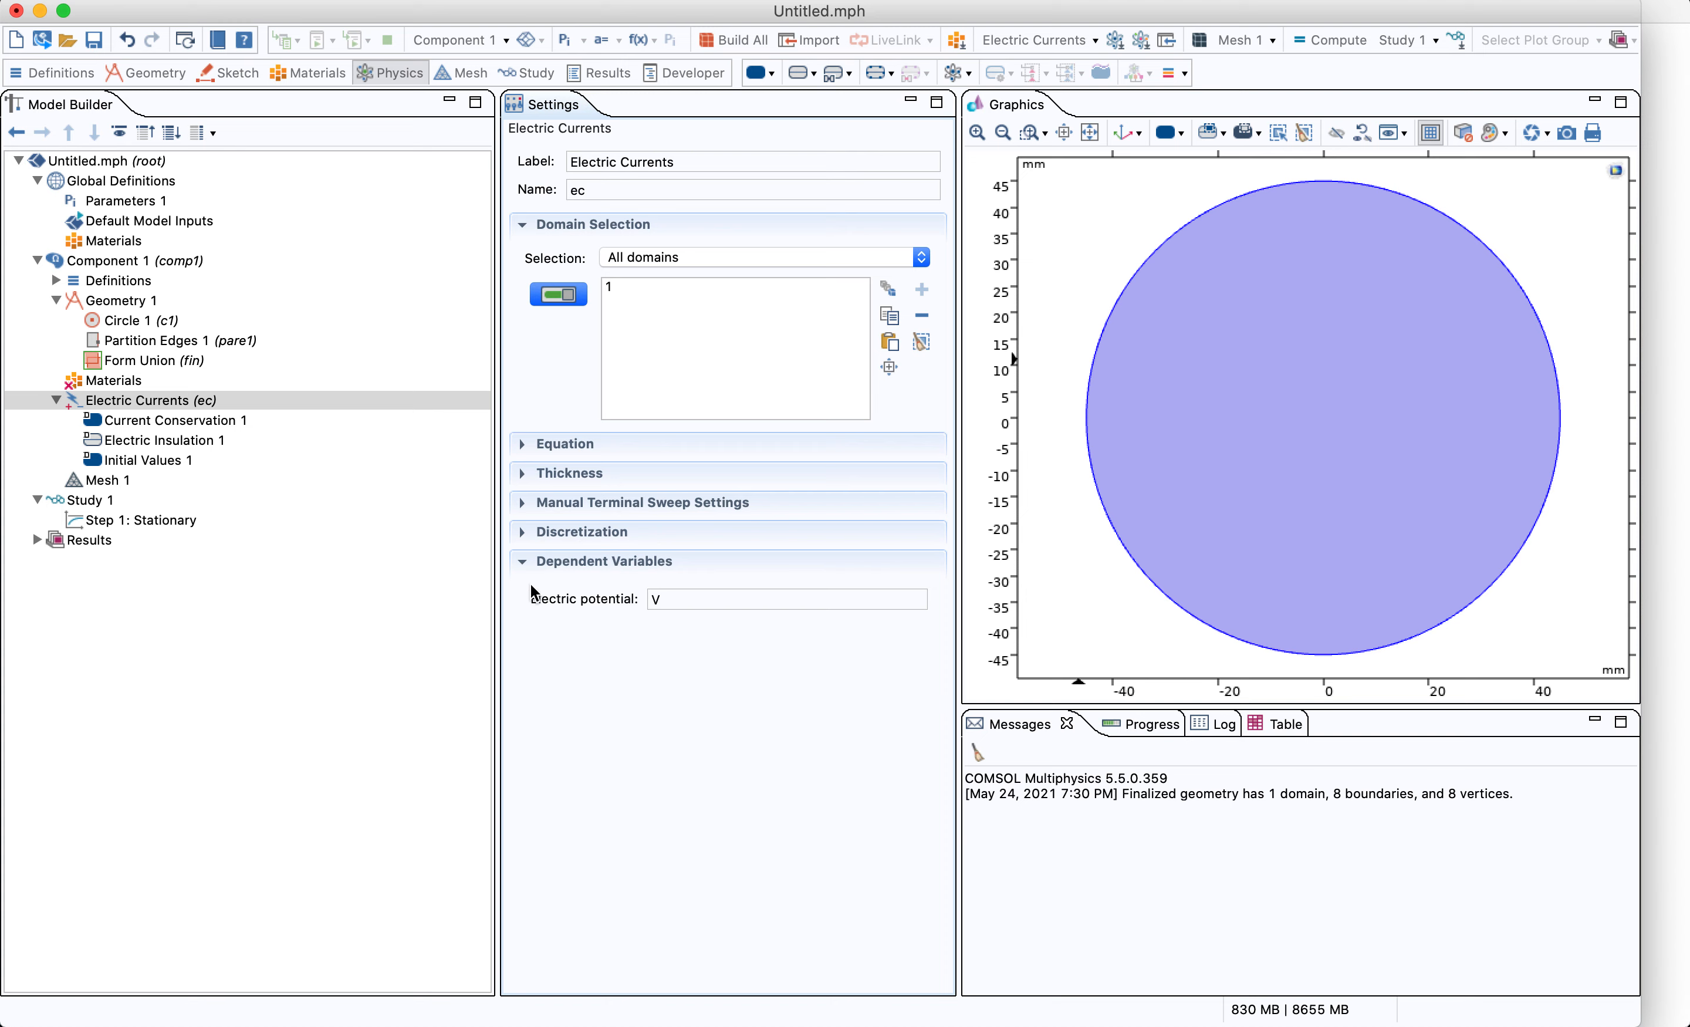
In Current Conservation 1, set the electrical conductivity to User defined with a value of 1 S/m
click(158, 422)
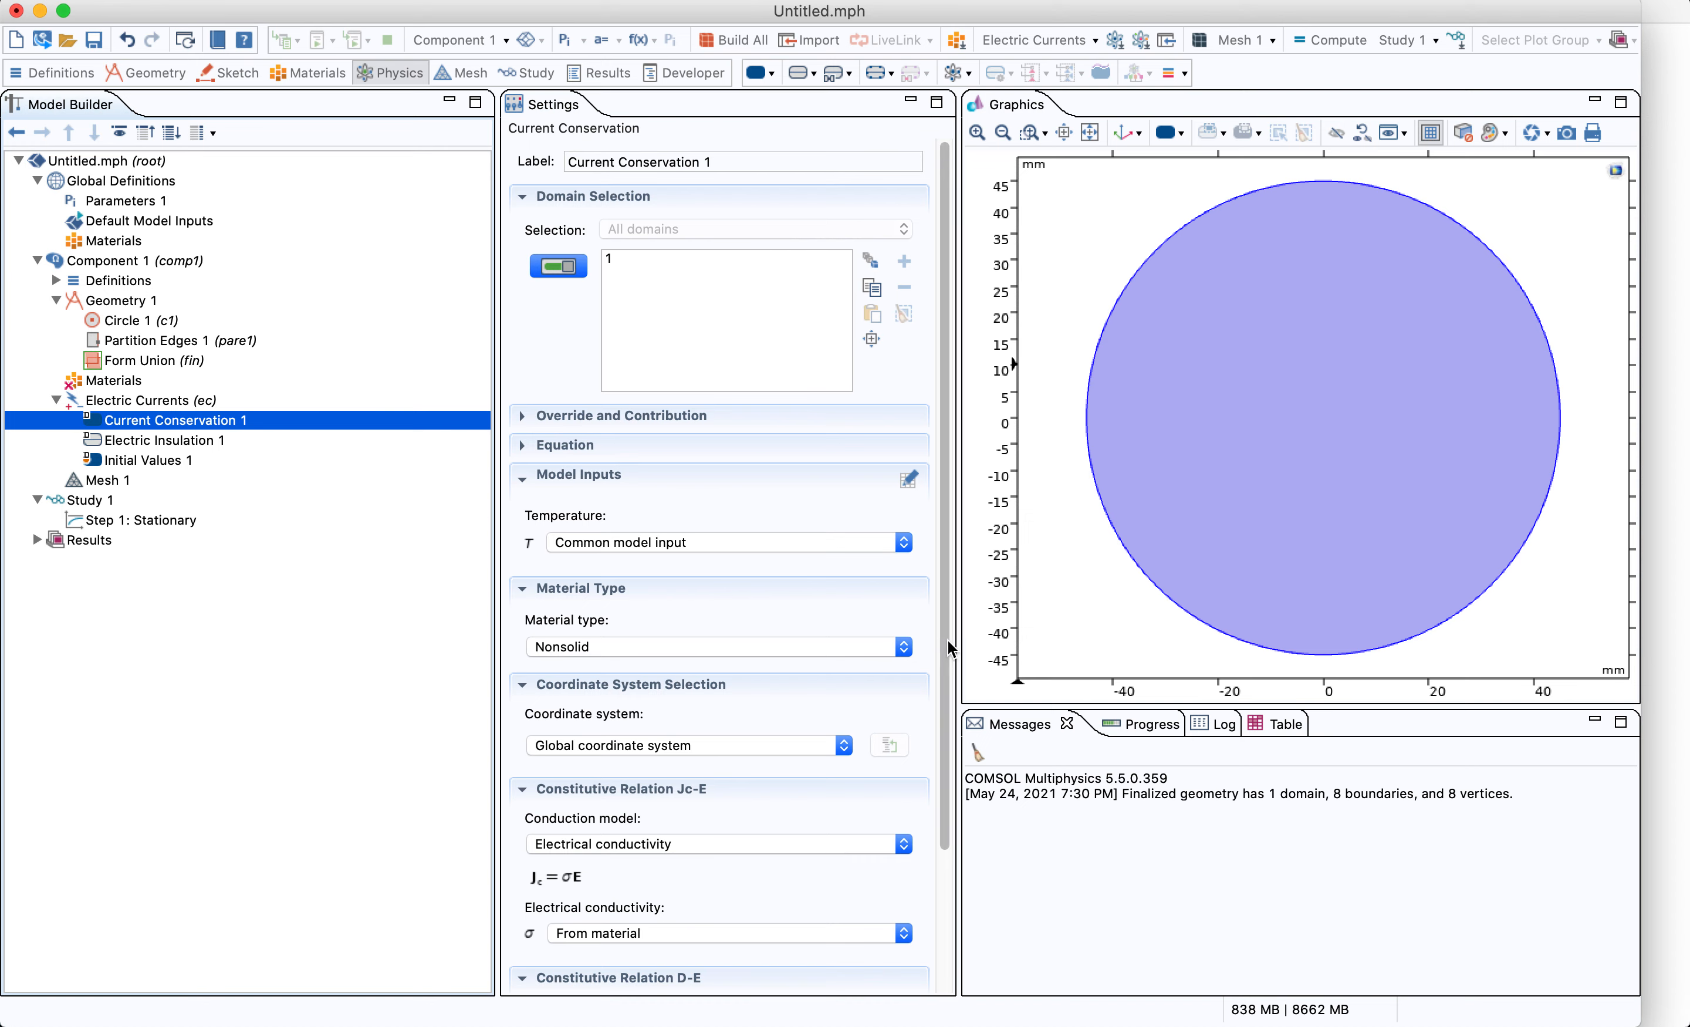
drag(945, 648, 943, 790)
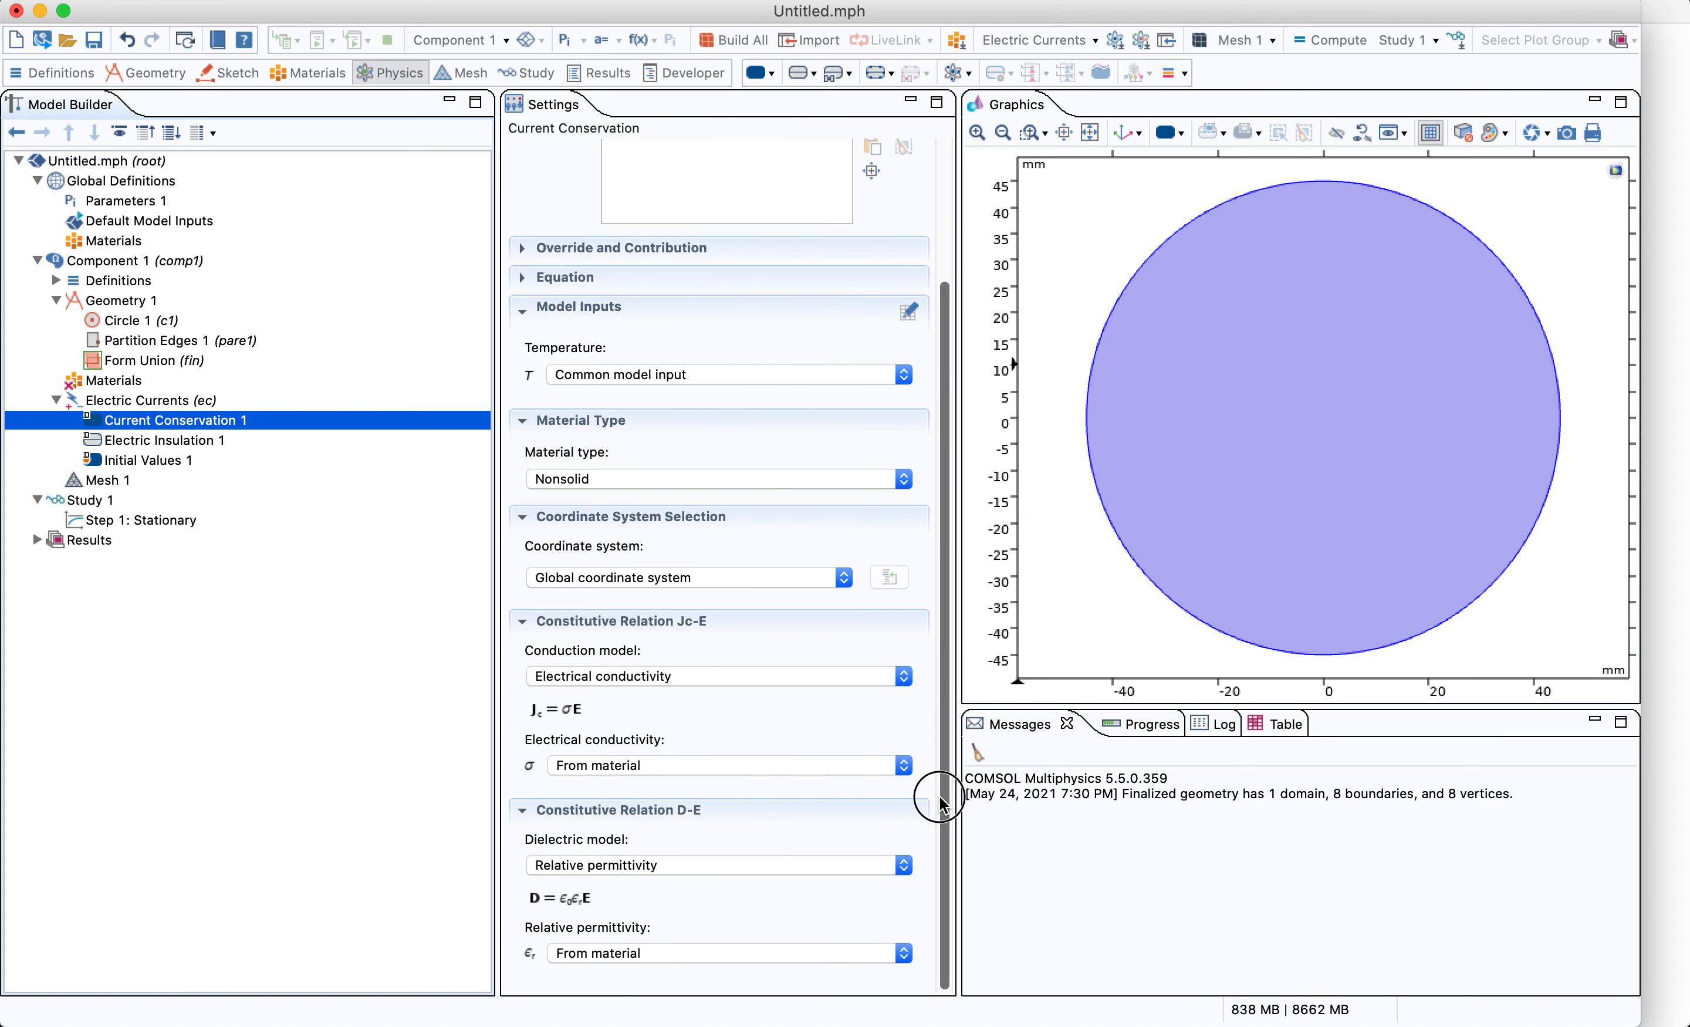
click(632, 778)
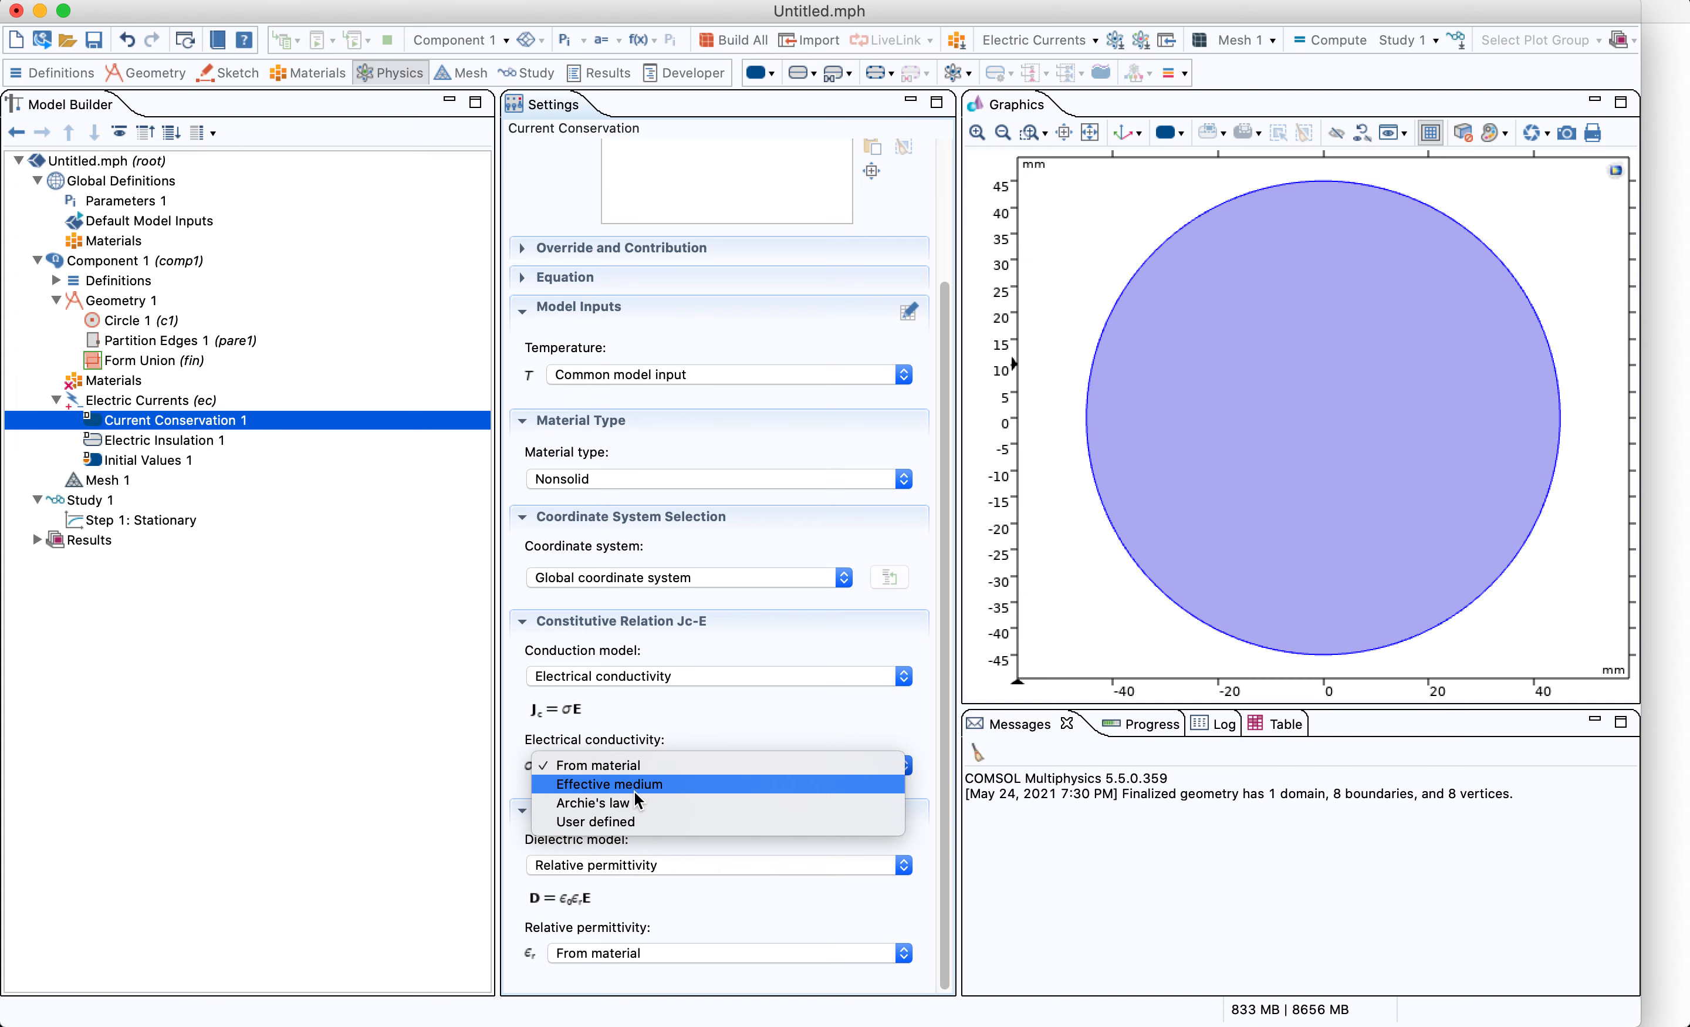
click(630, 827)
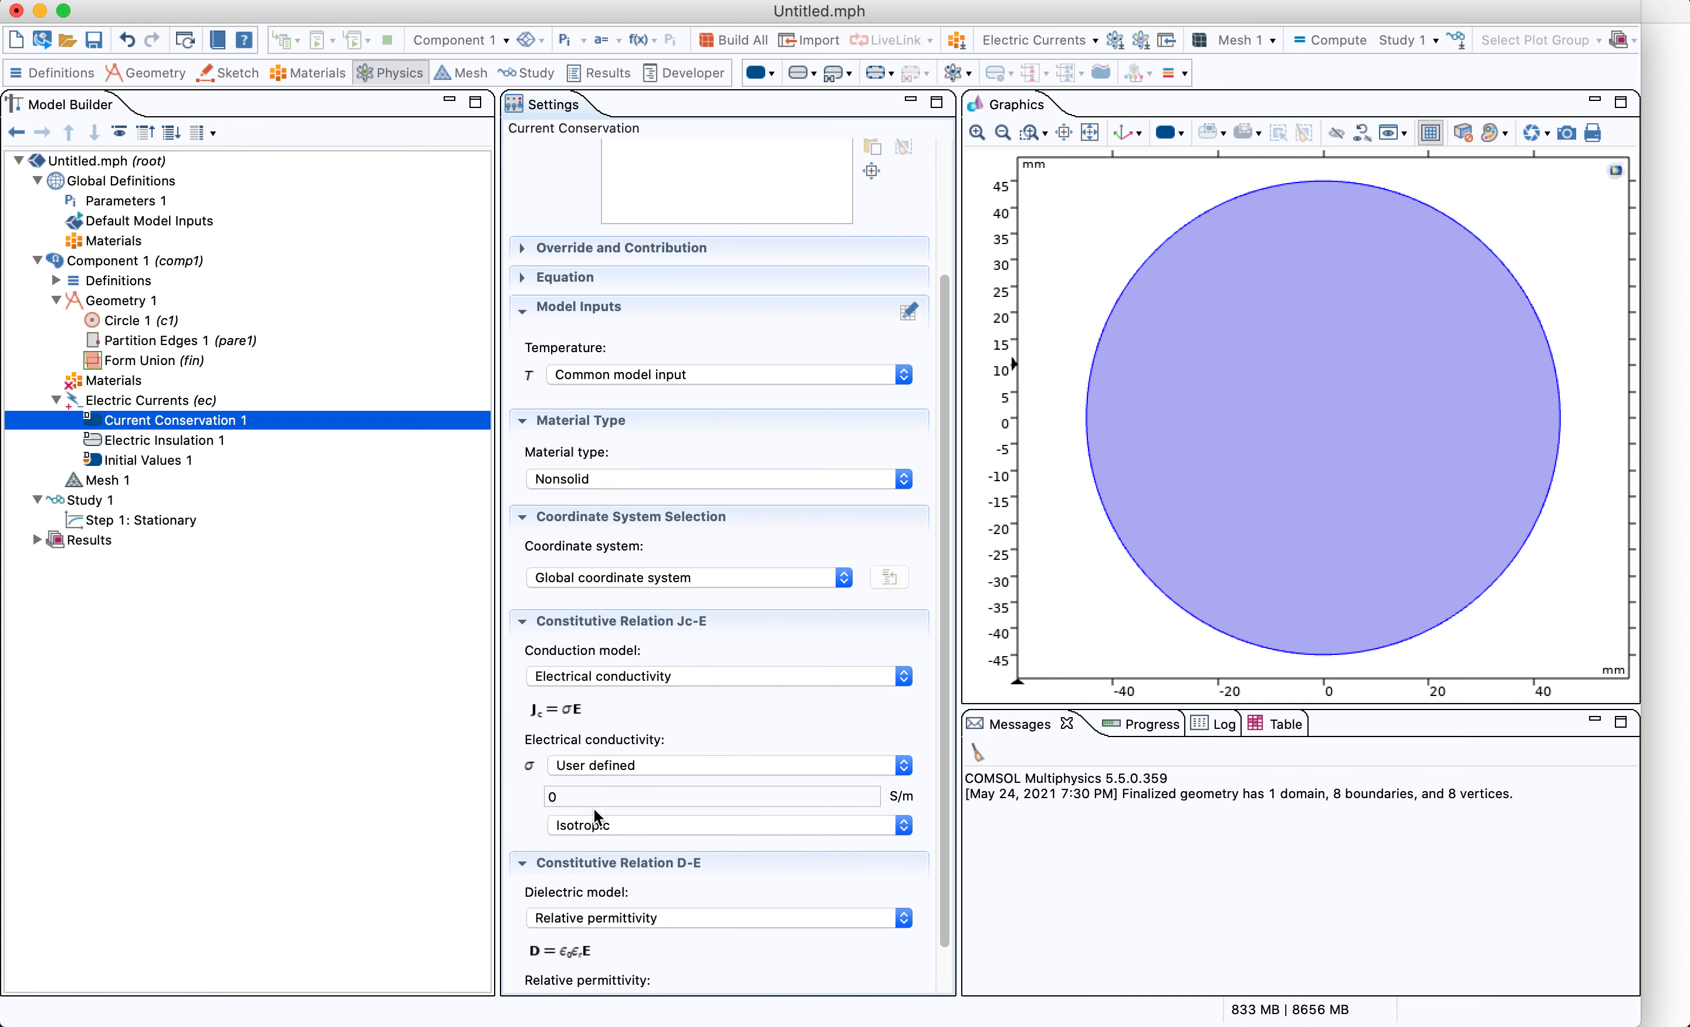
click(583, 795)
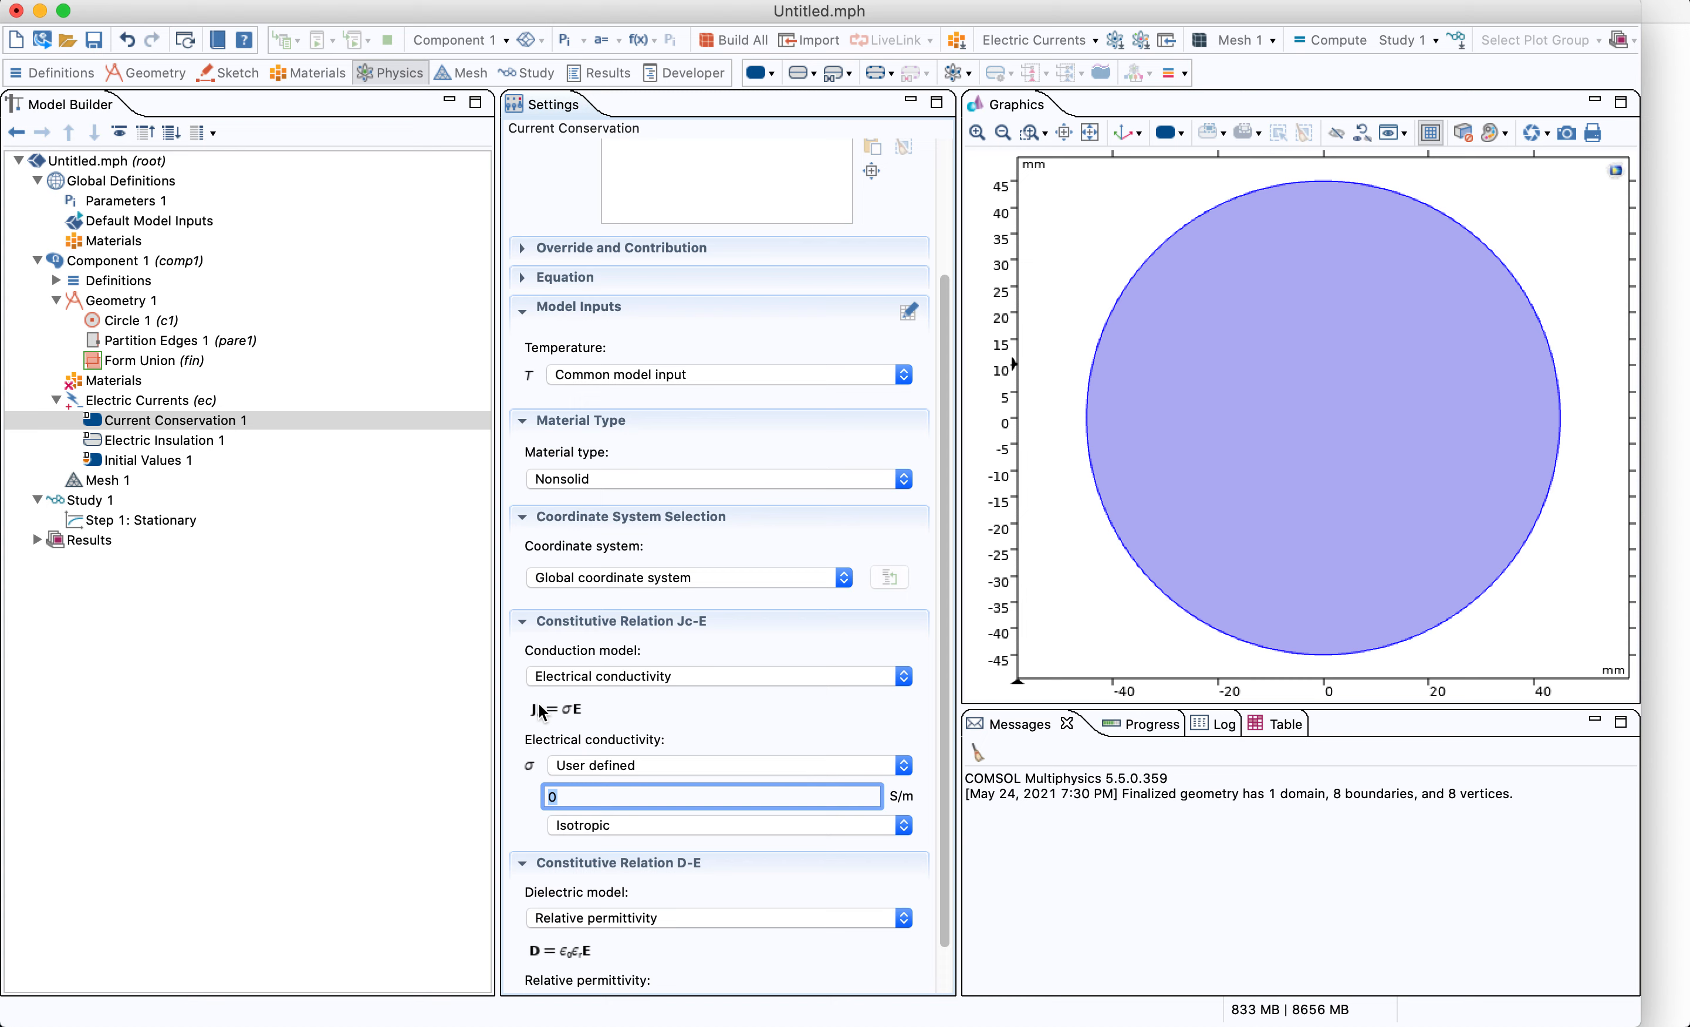
text(1[S/m)
key(Tab)
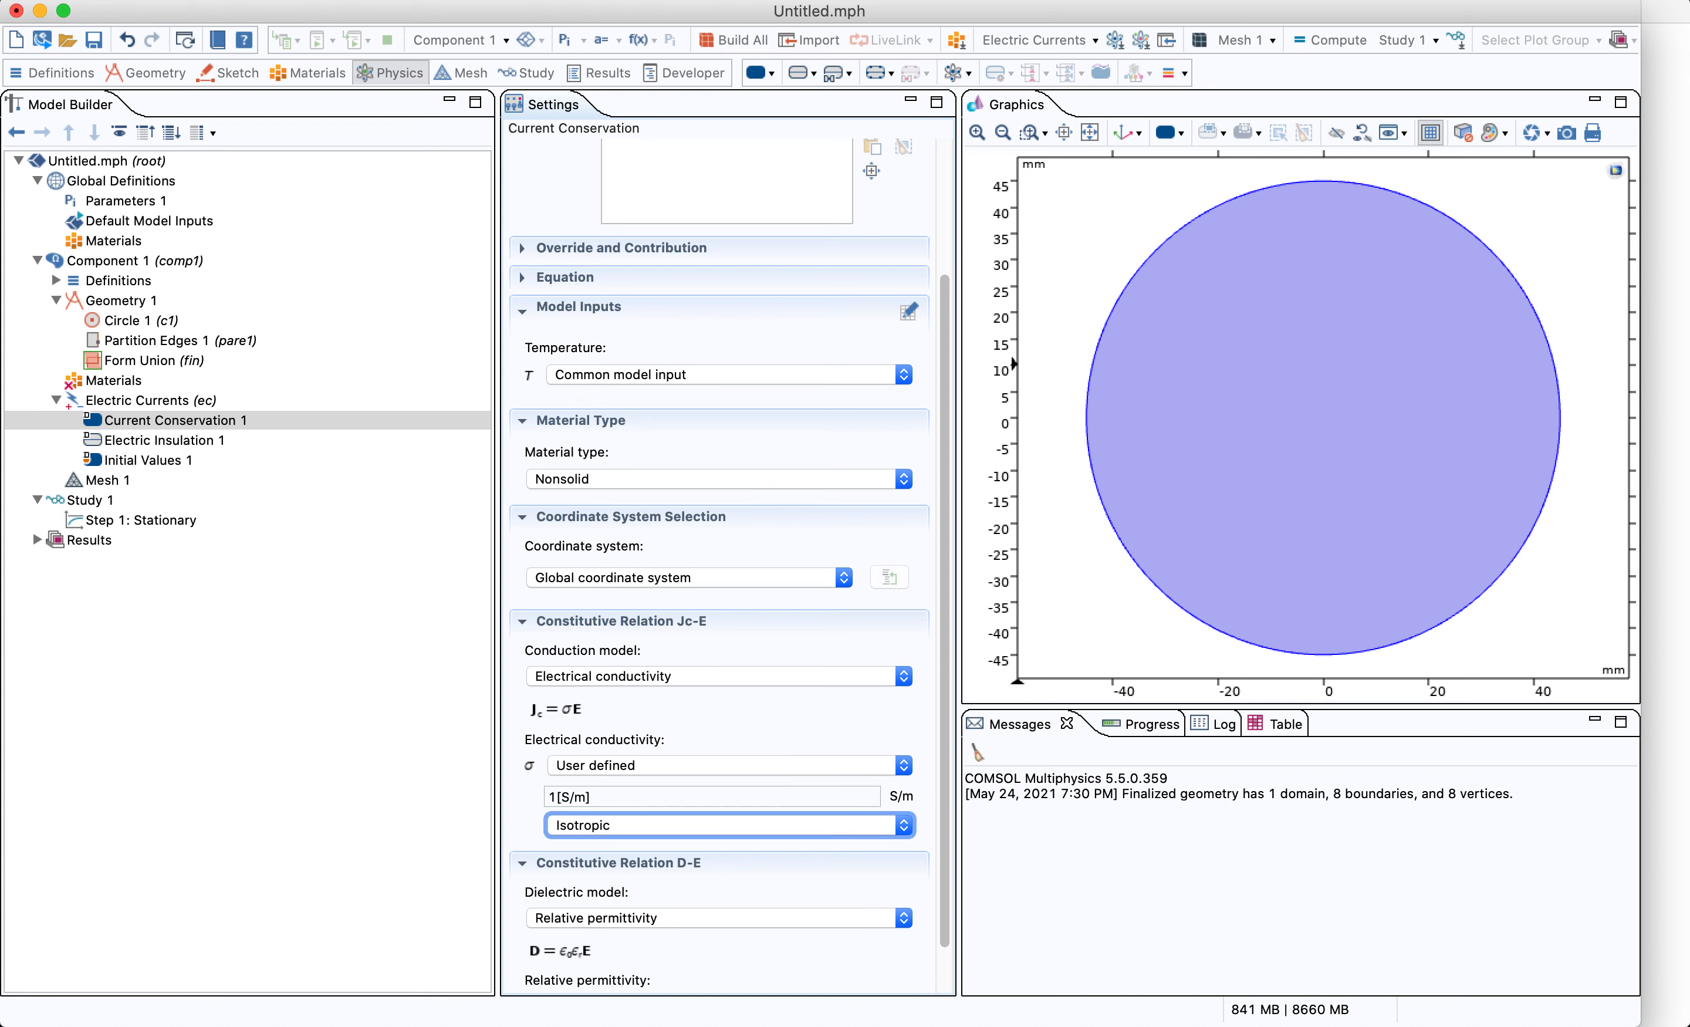
Set the relative permittivity of Current Conservation 1 to User defined
scroll(621, 896, down, 1)
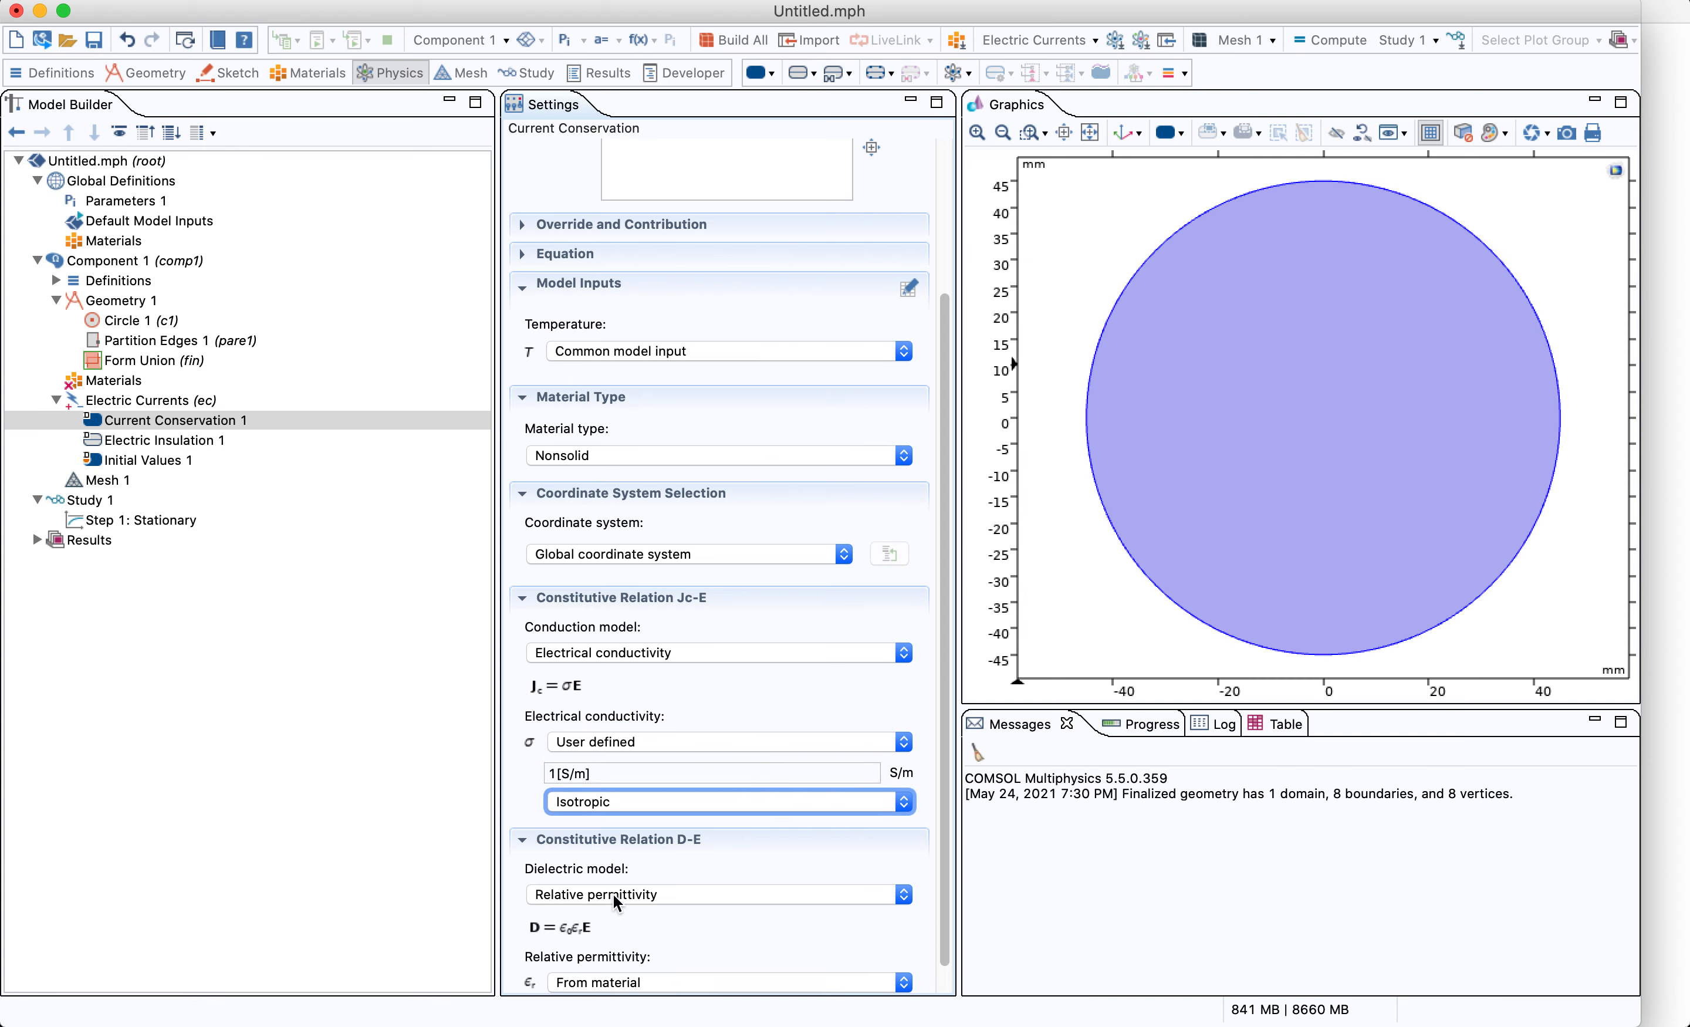
scroll(613, 895, down, 1)
click(605, 955)
click(600, 992)
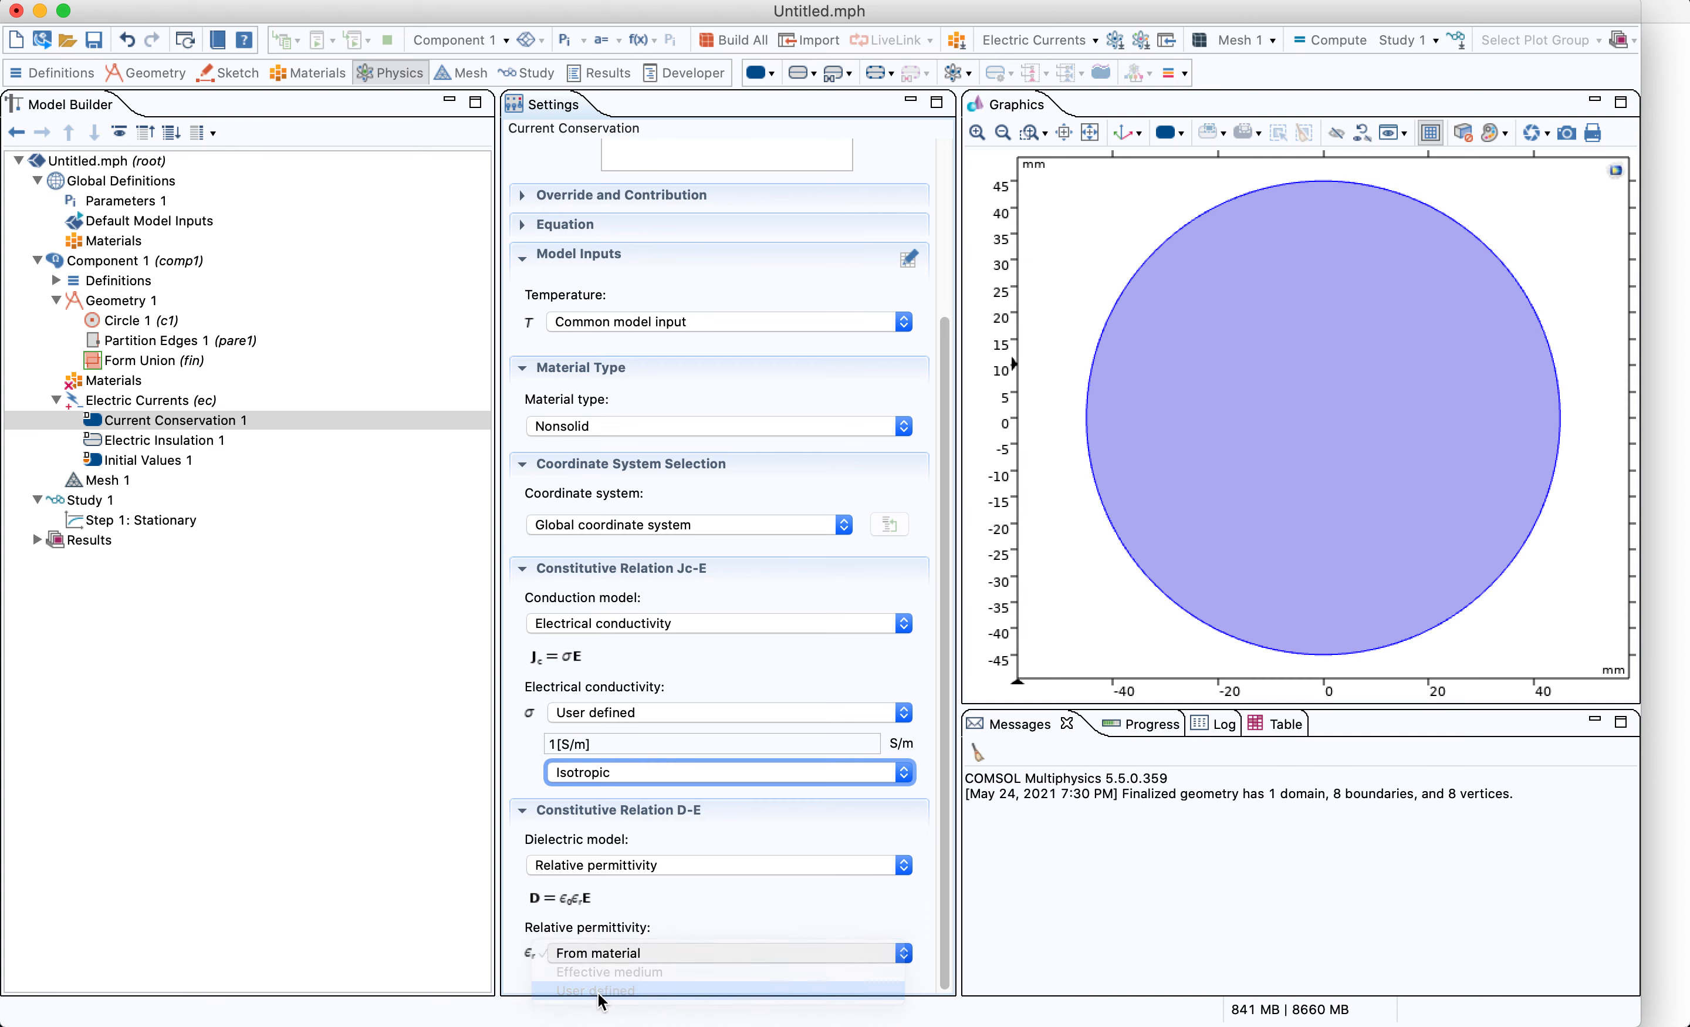
scroll(633, 945, down, 2)
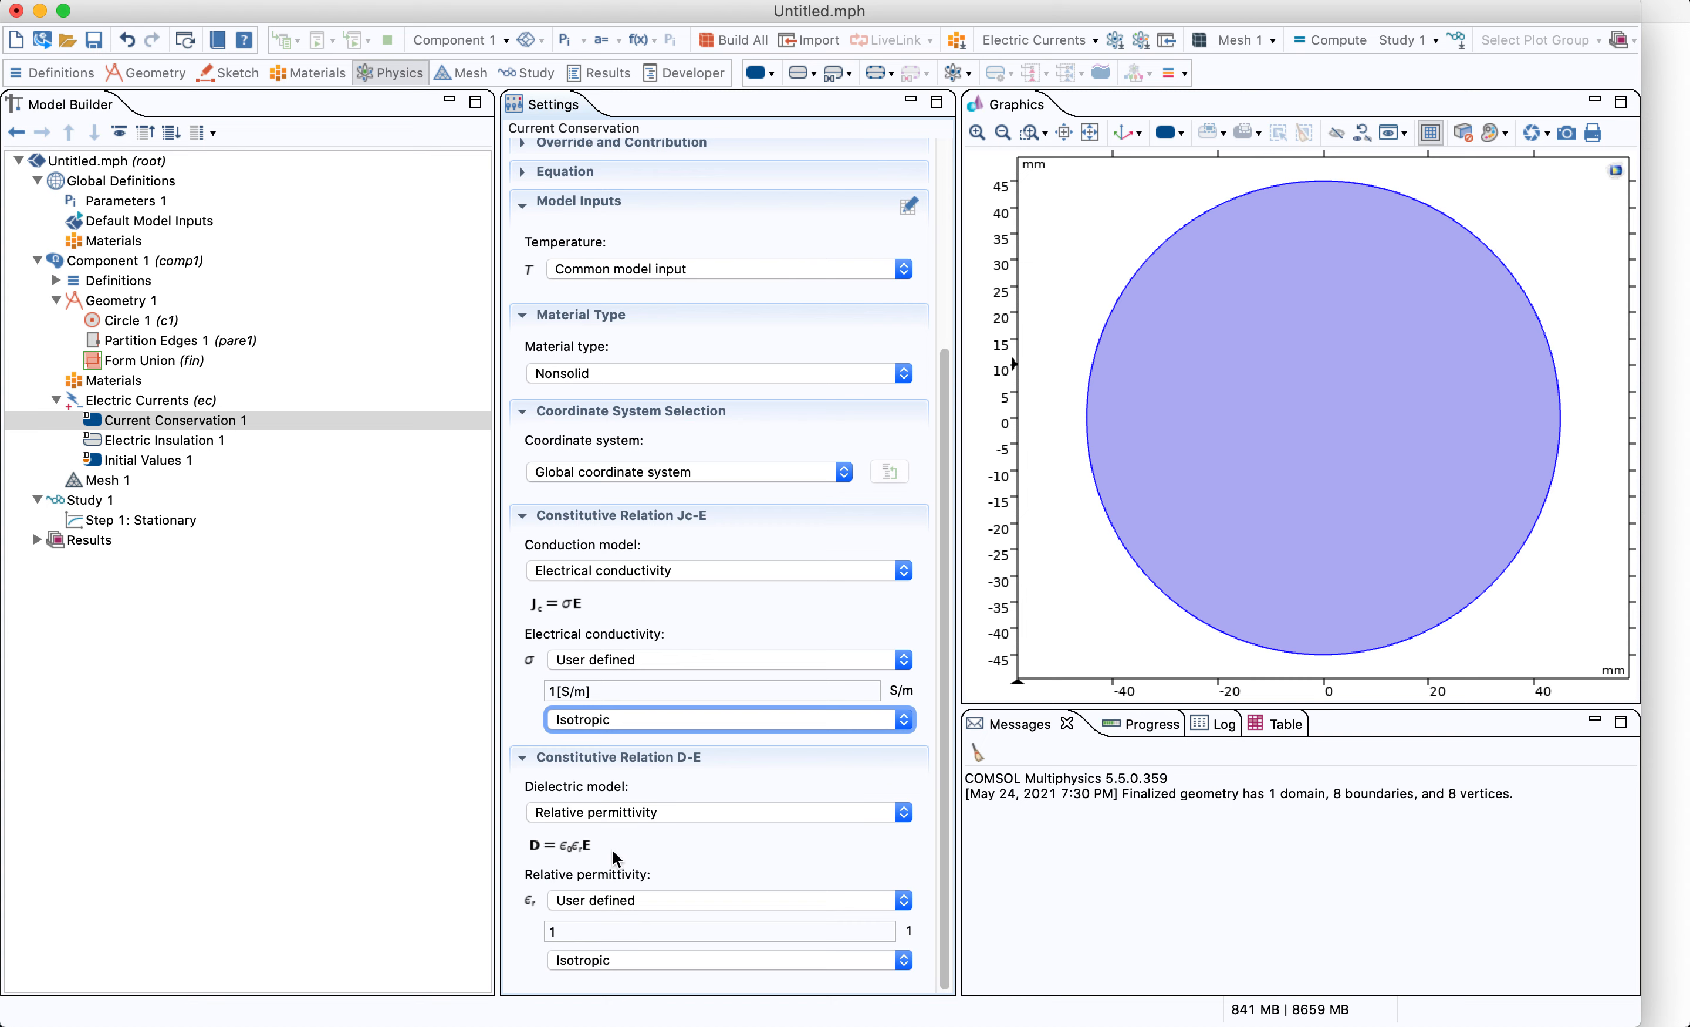
Add a Ground boundary condition on the two right-side arcs of the circle
click(228, 444)
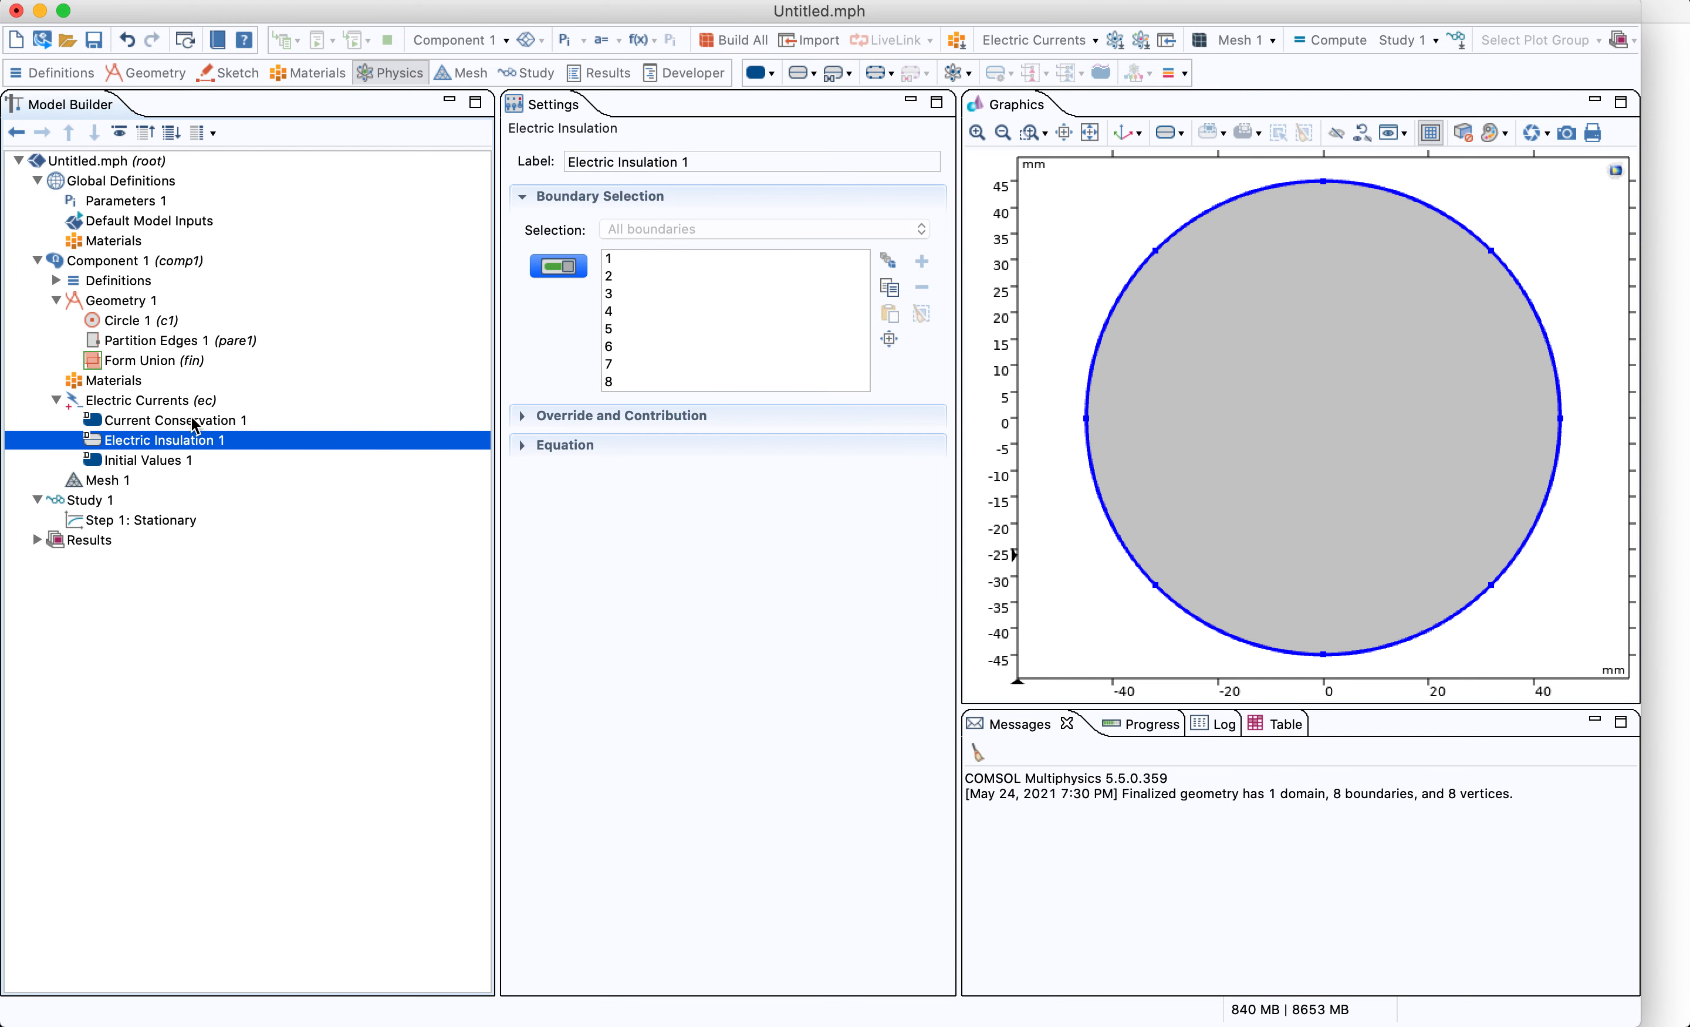
right_click(184, 401)
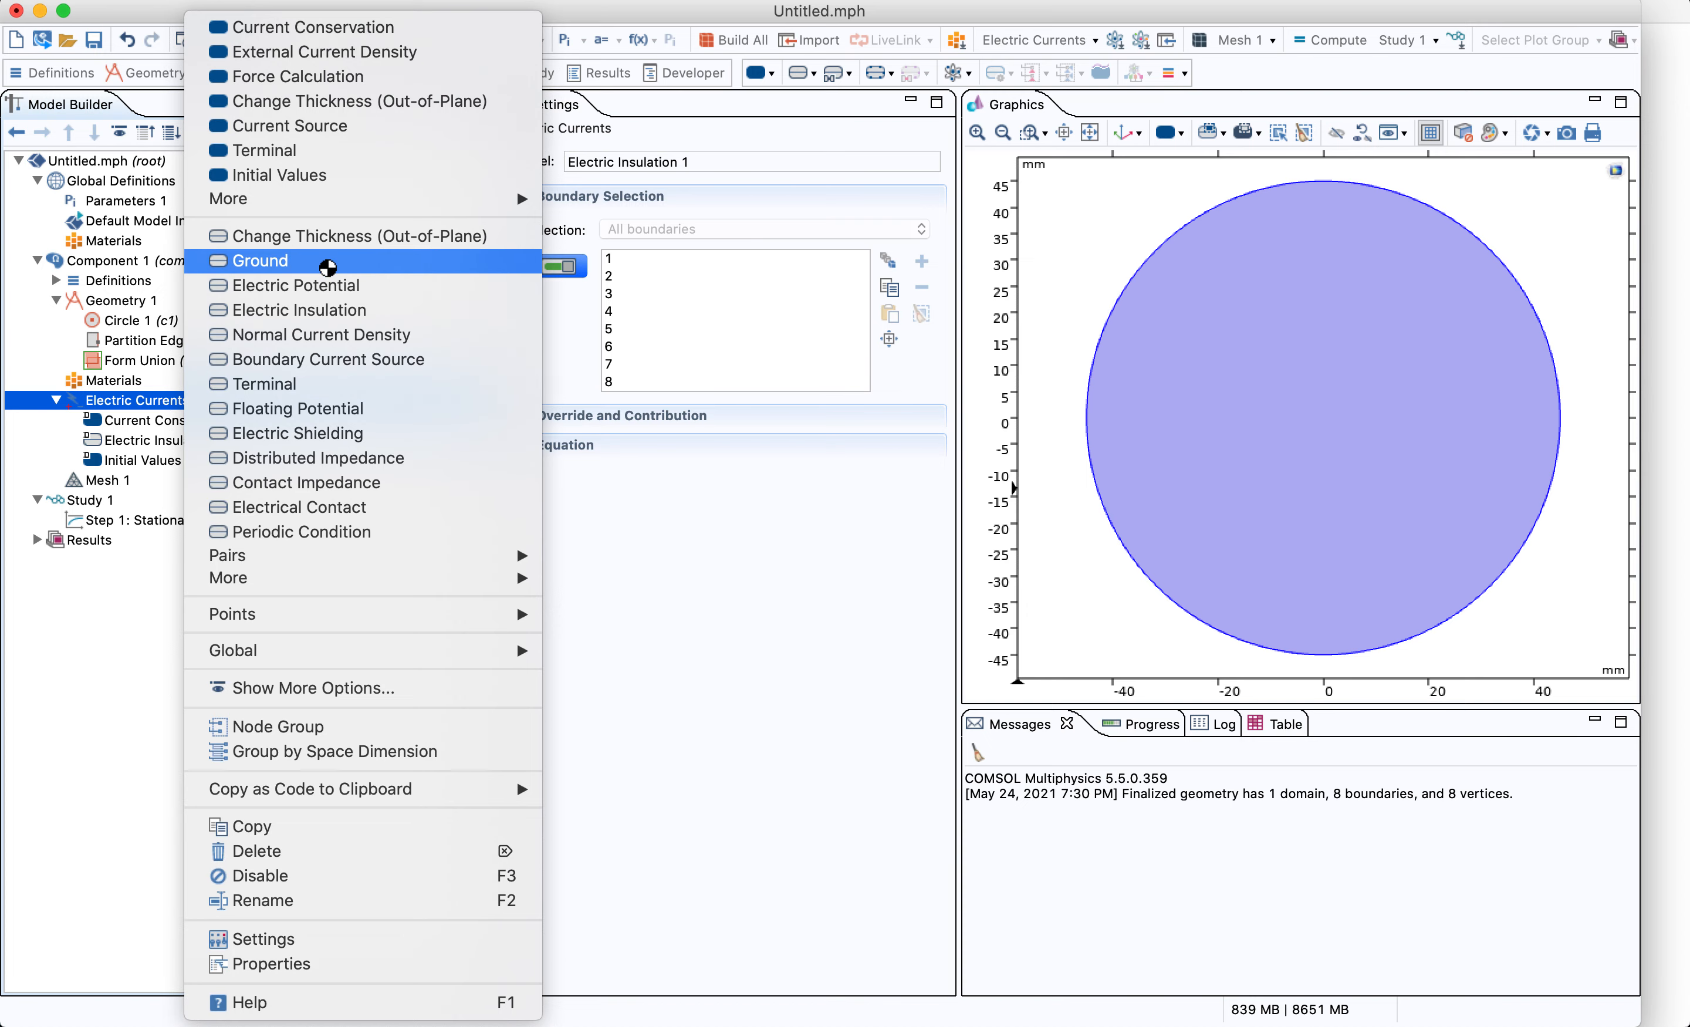
click(327, 267)
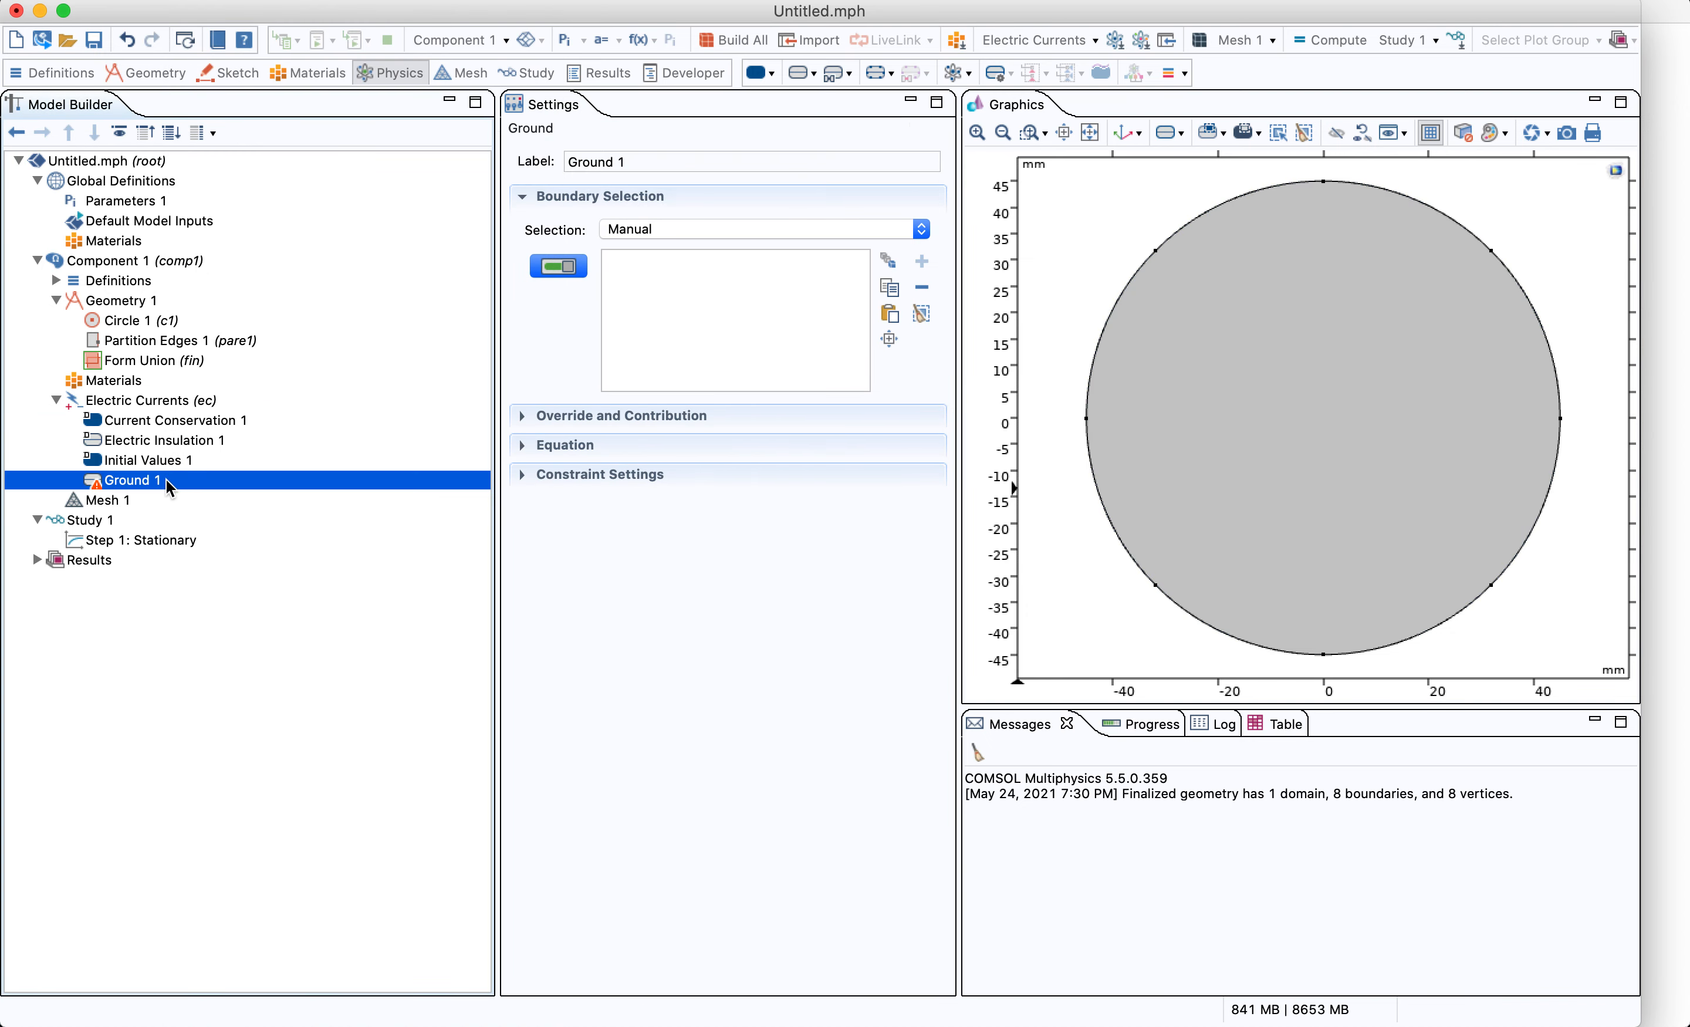
click(1554, 383)
click(1555, 484)
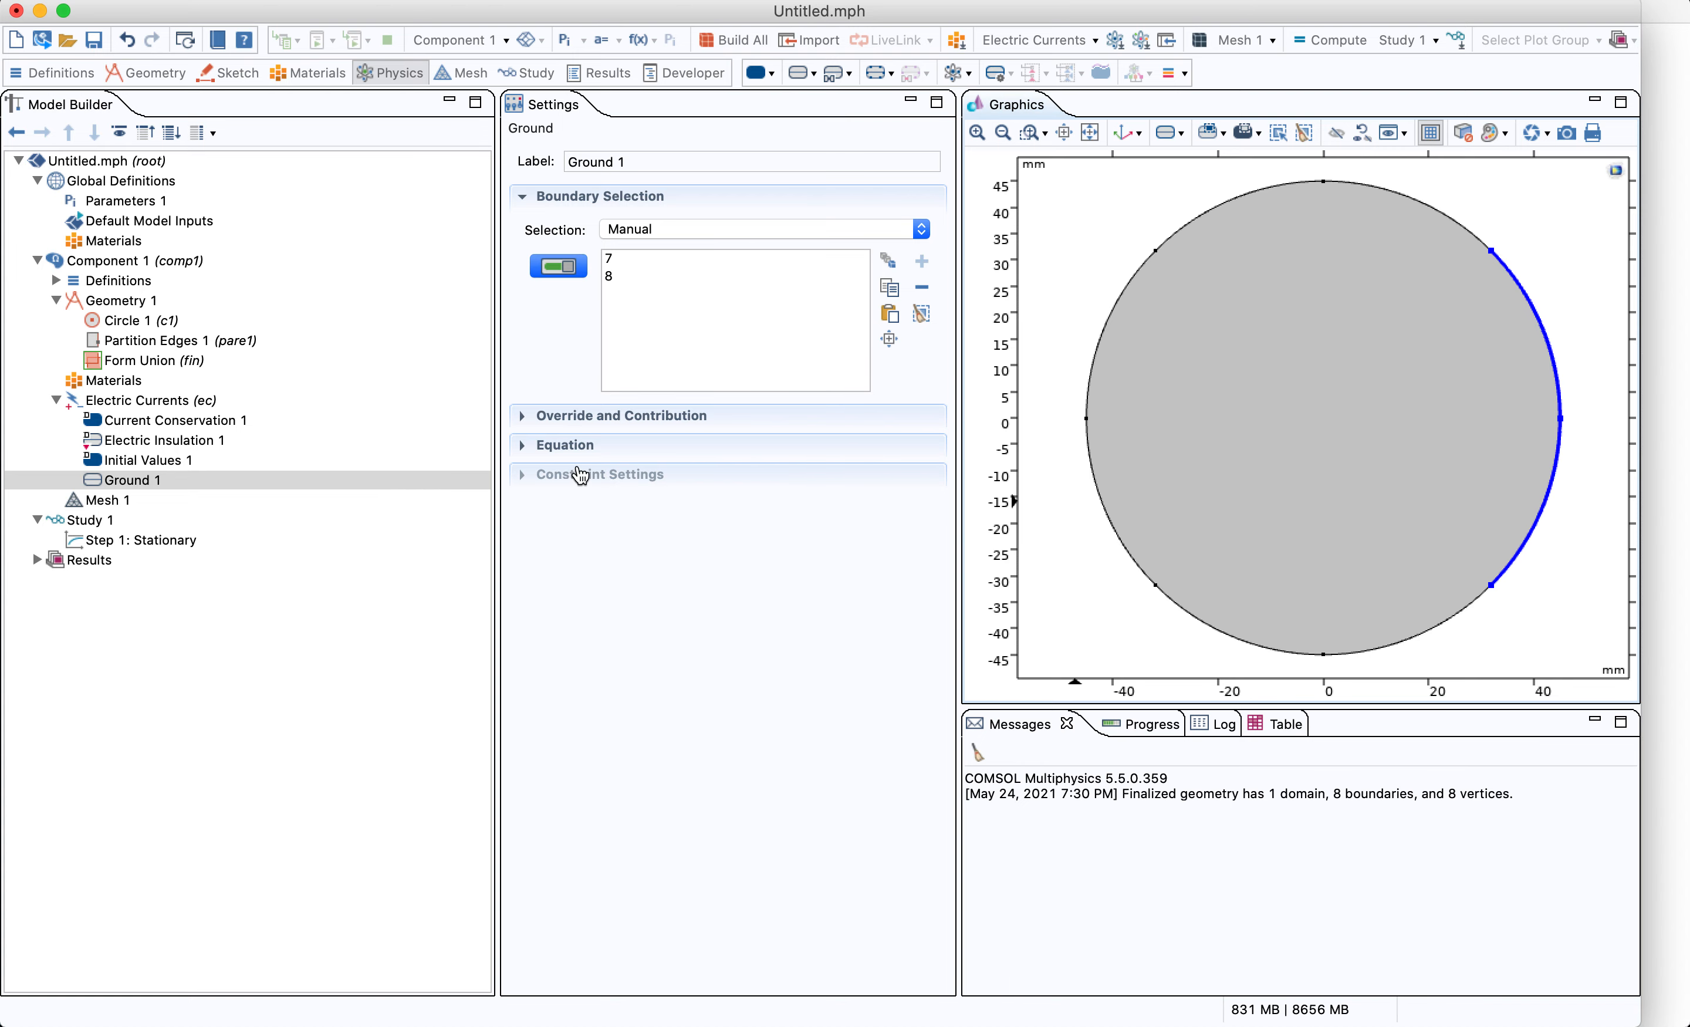
click(537, 449)
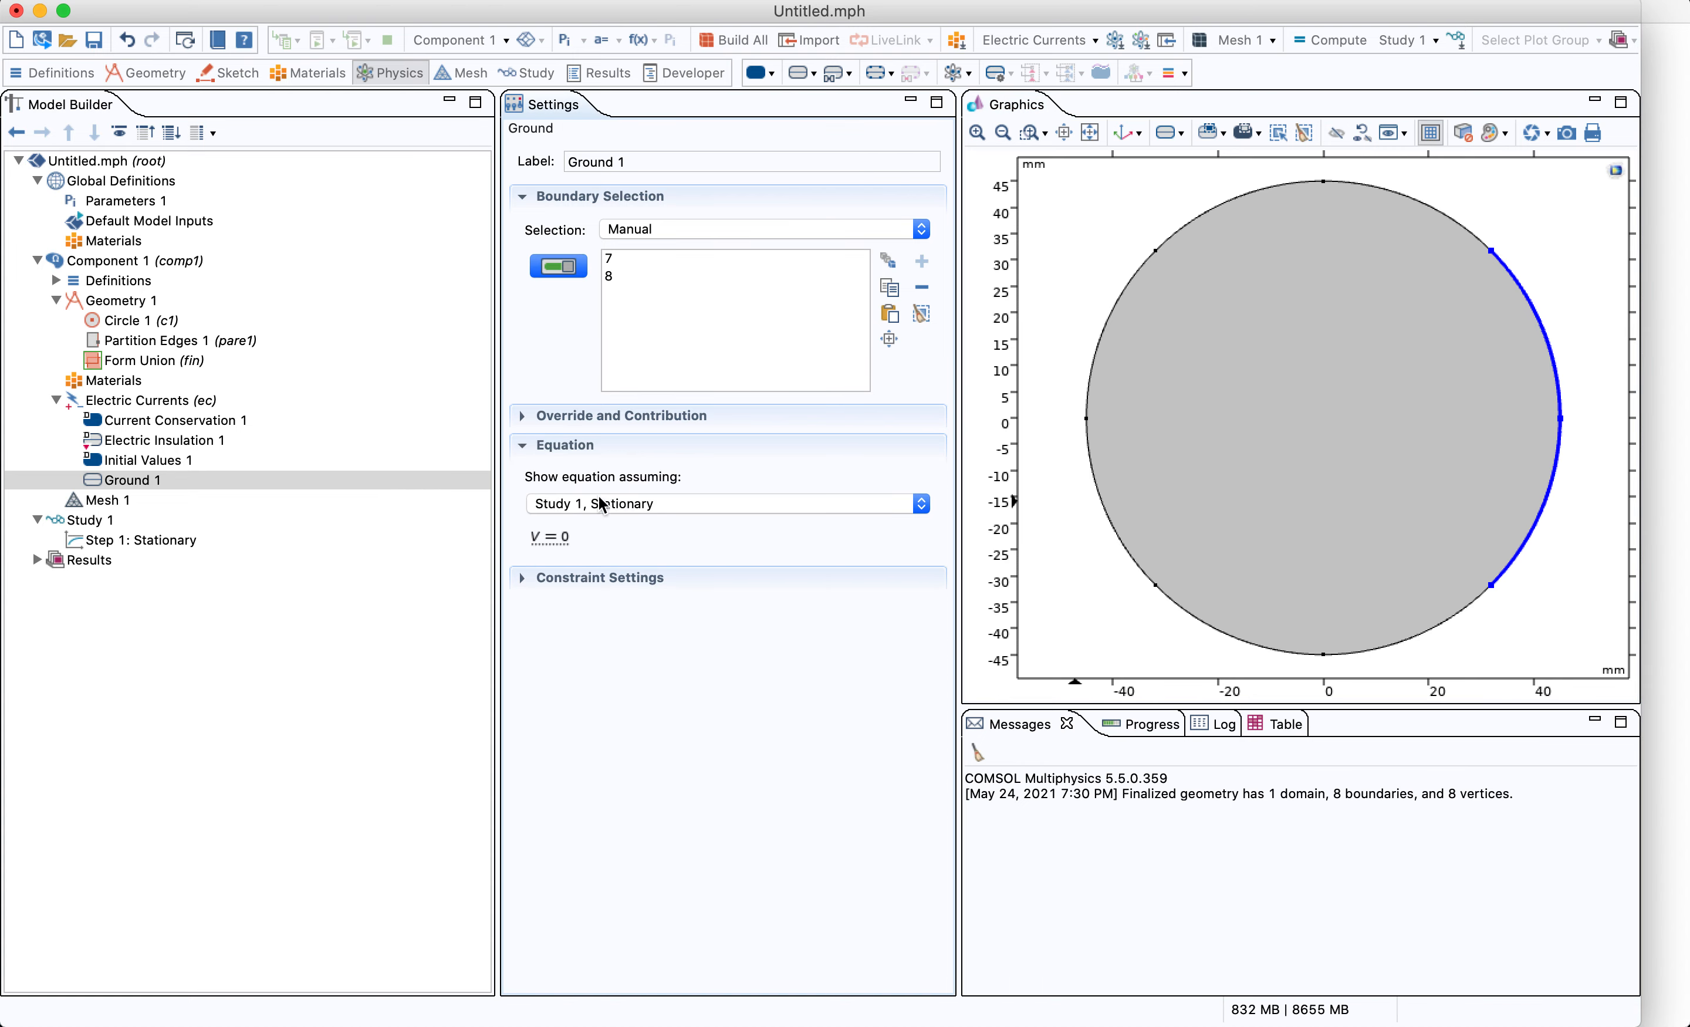
Add an Electric Potential condition on the two left-side arcs and set its potential to 2 V
right_click(128, 401)
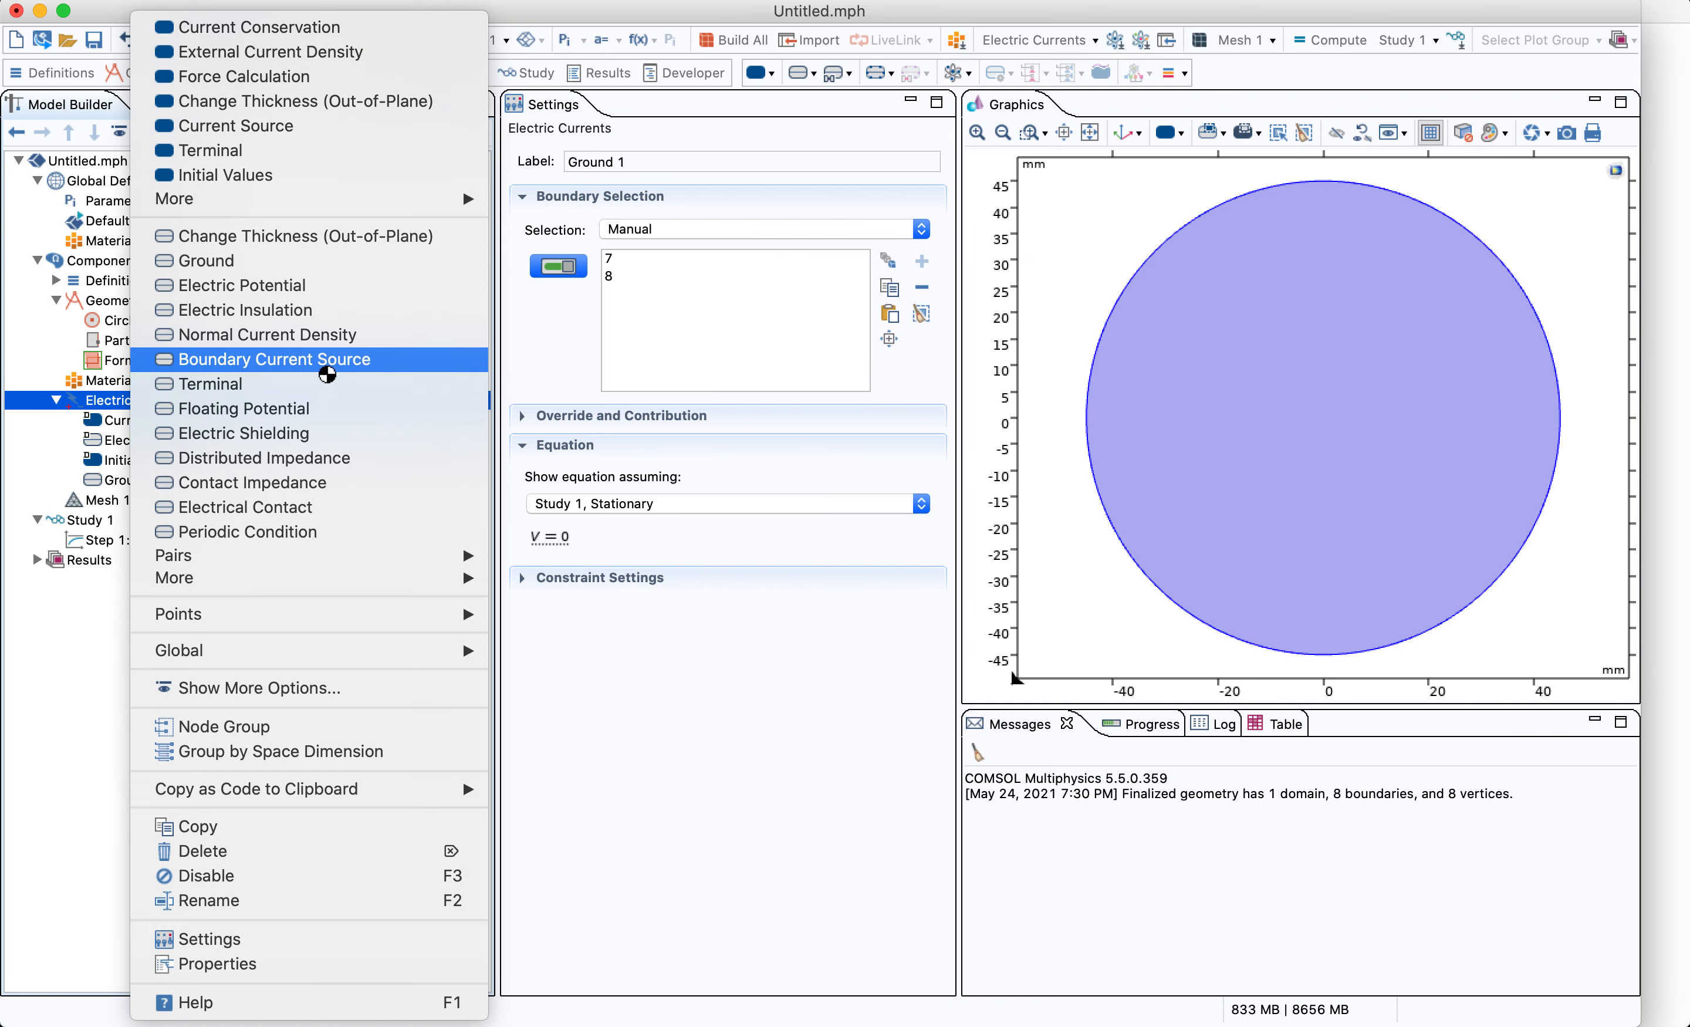
click(336, 289)
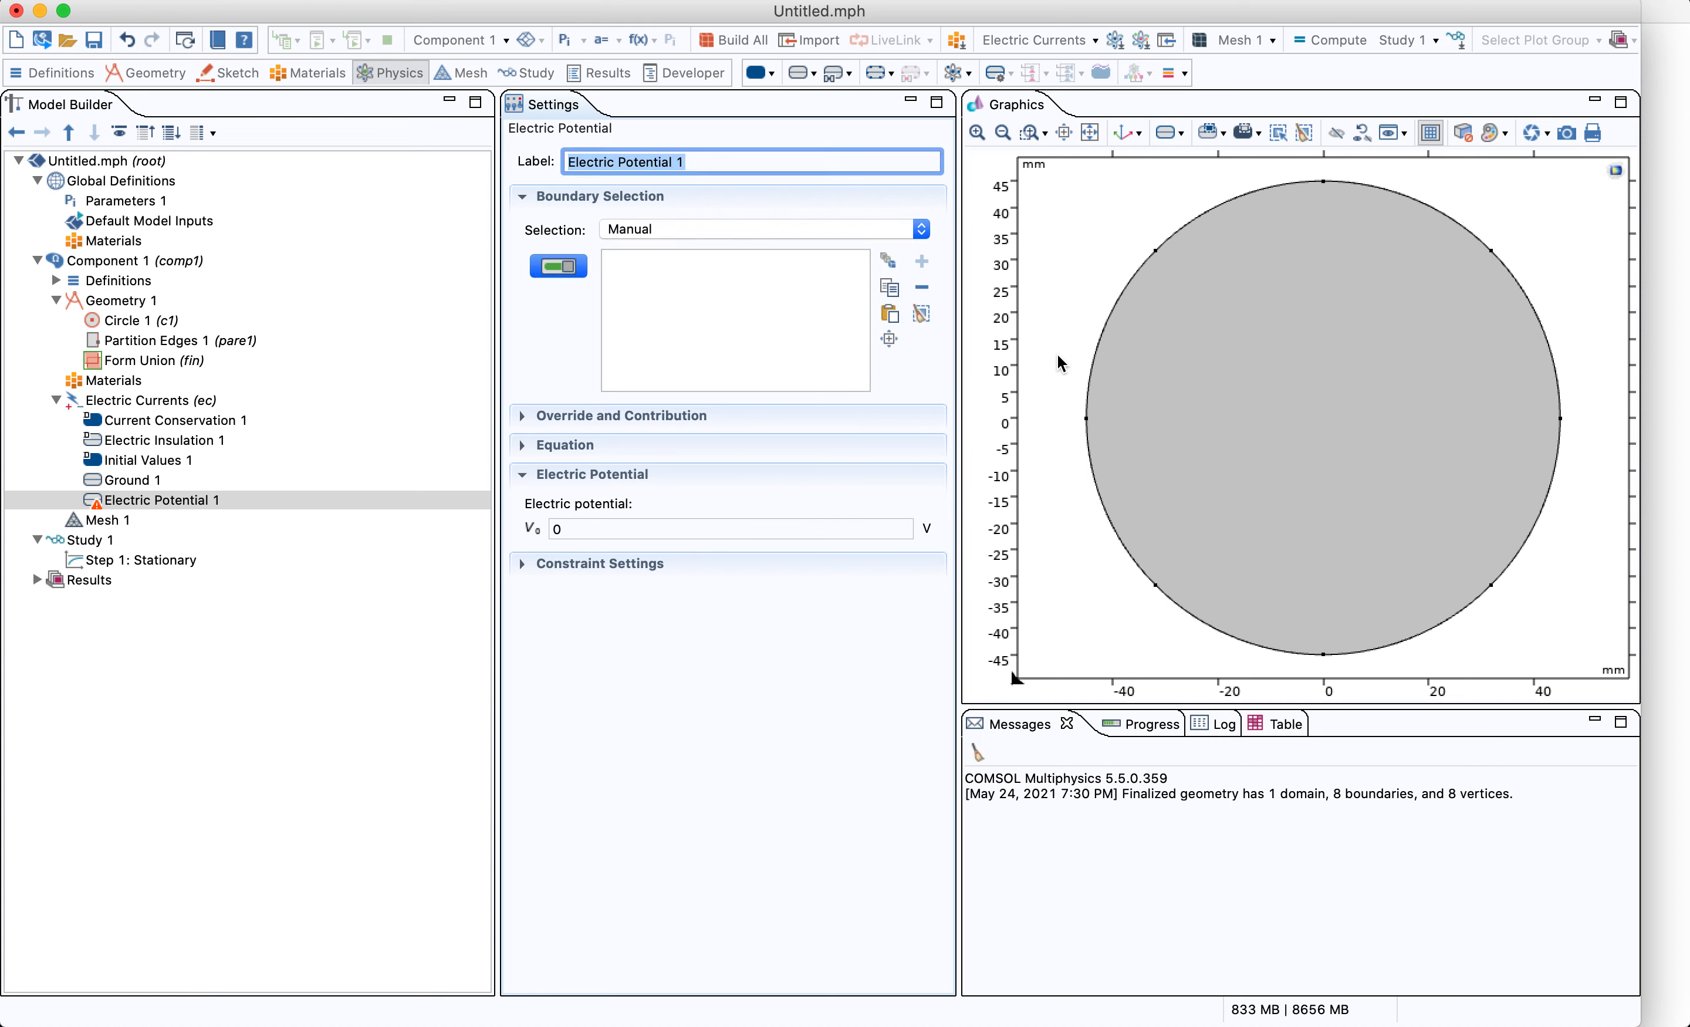
click(1100, 365)
click(1105, 512)
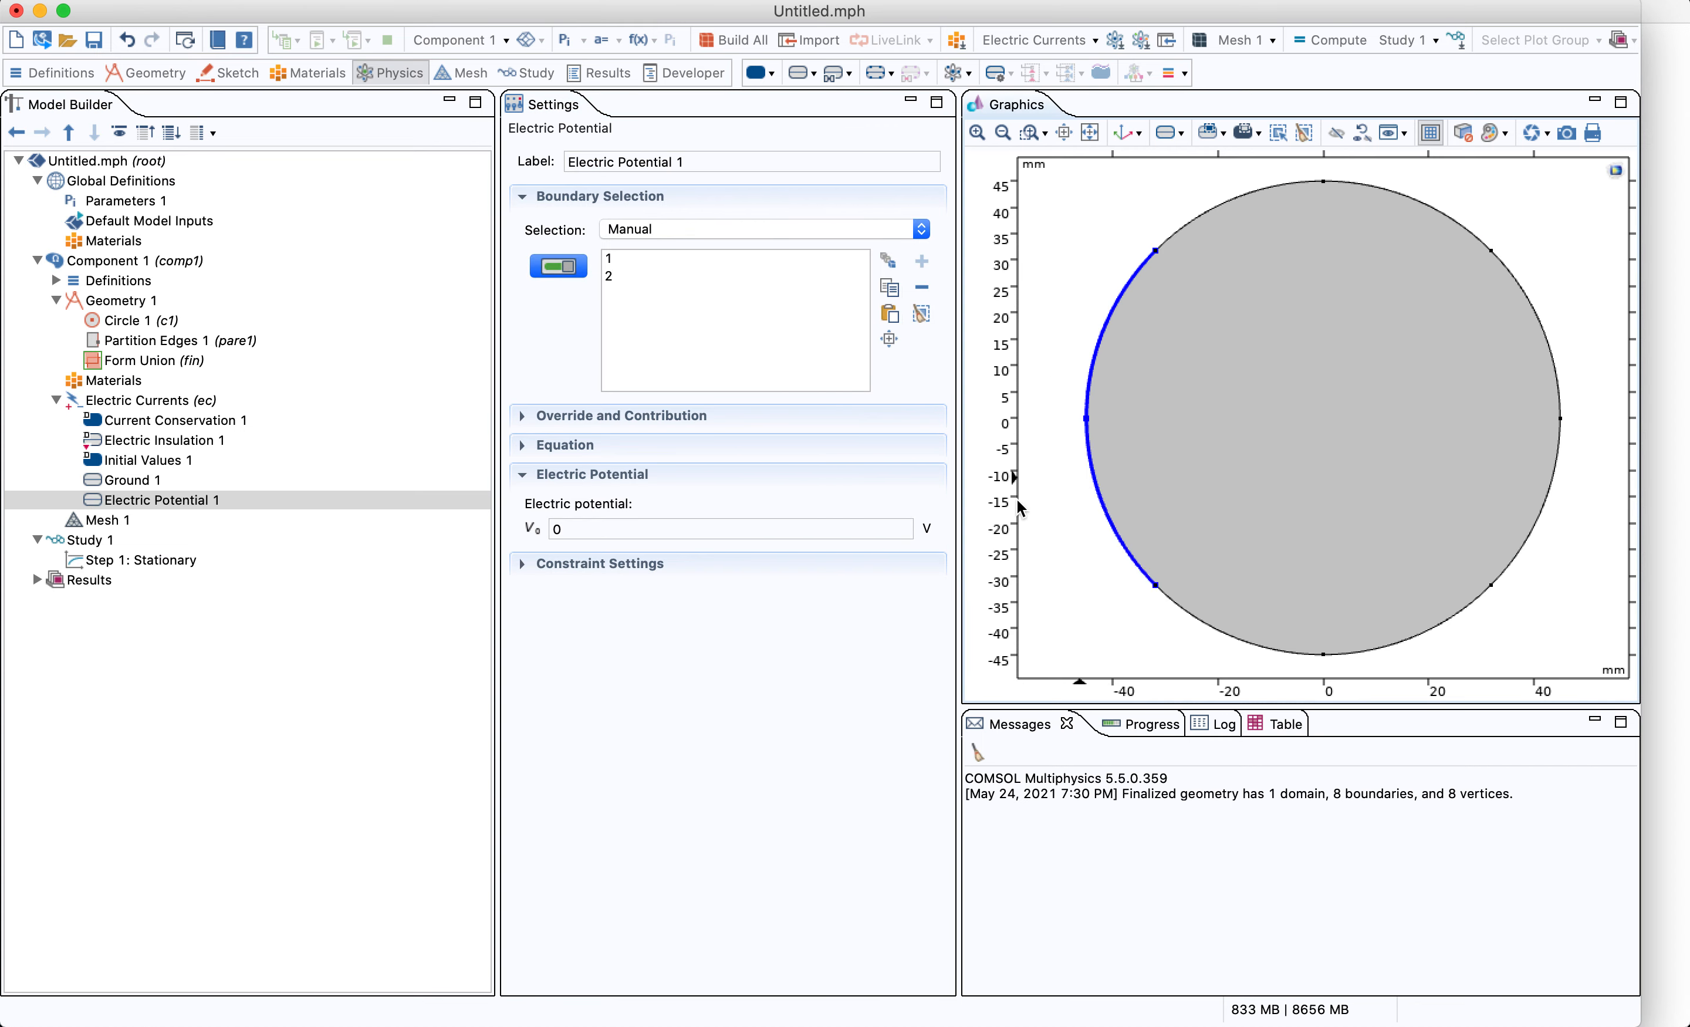
click(647, 534)
drag(648, 534, 518, 510)
text(2[V)
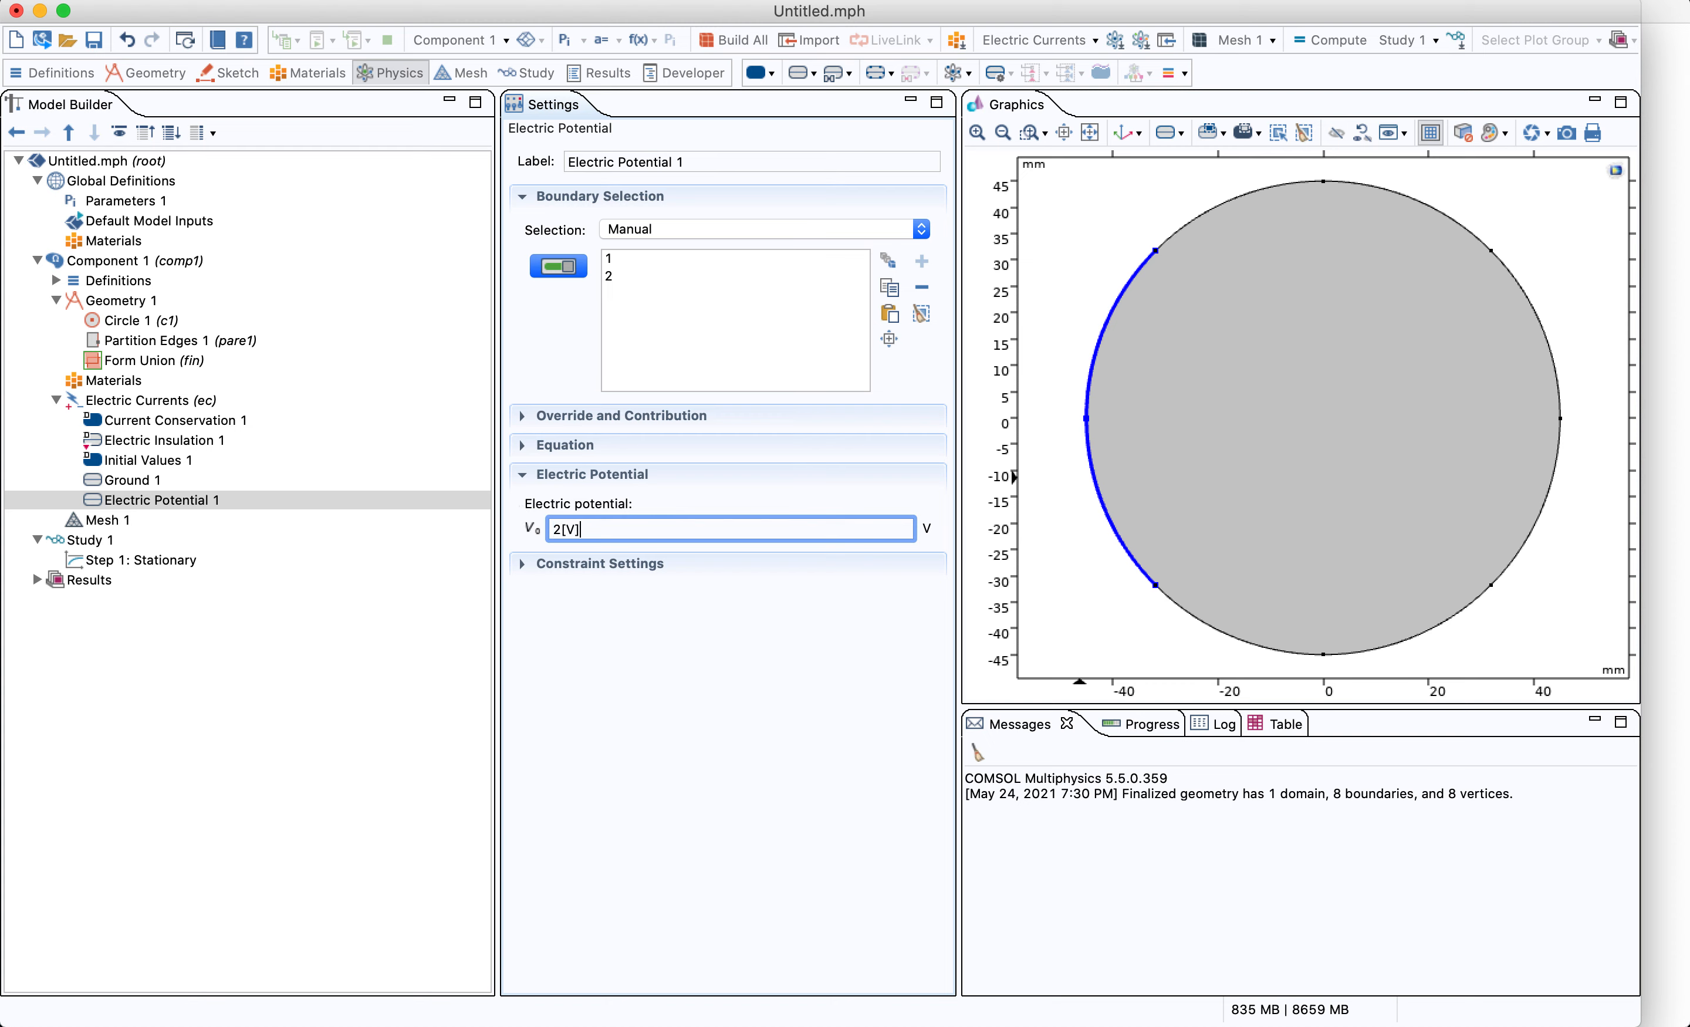
key(Tab)
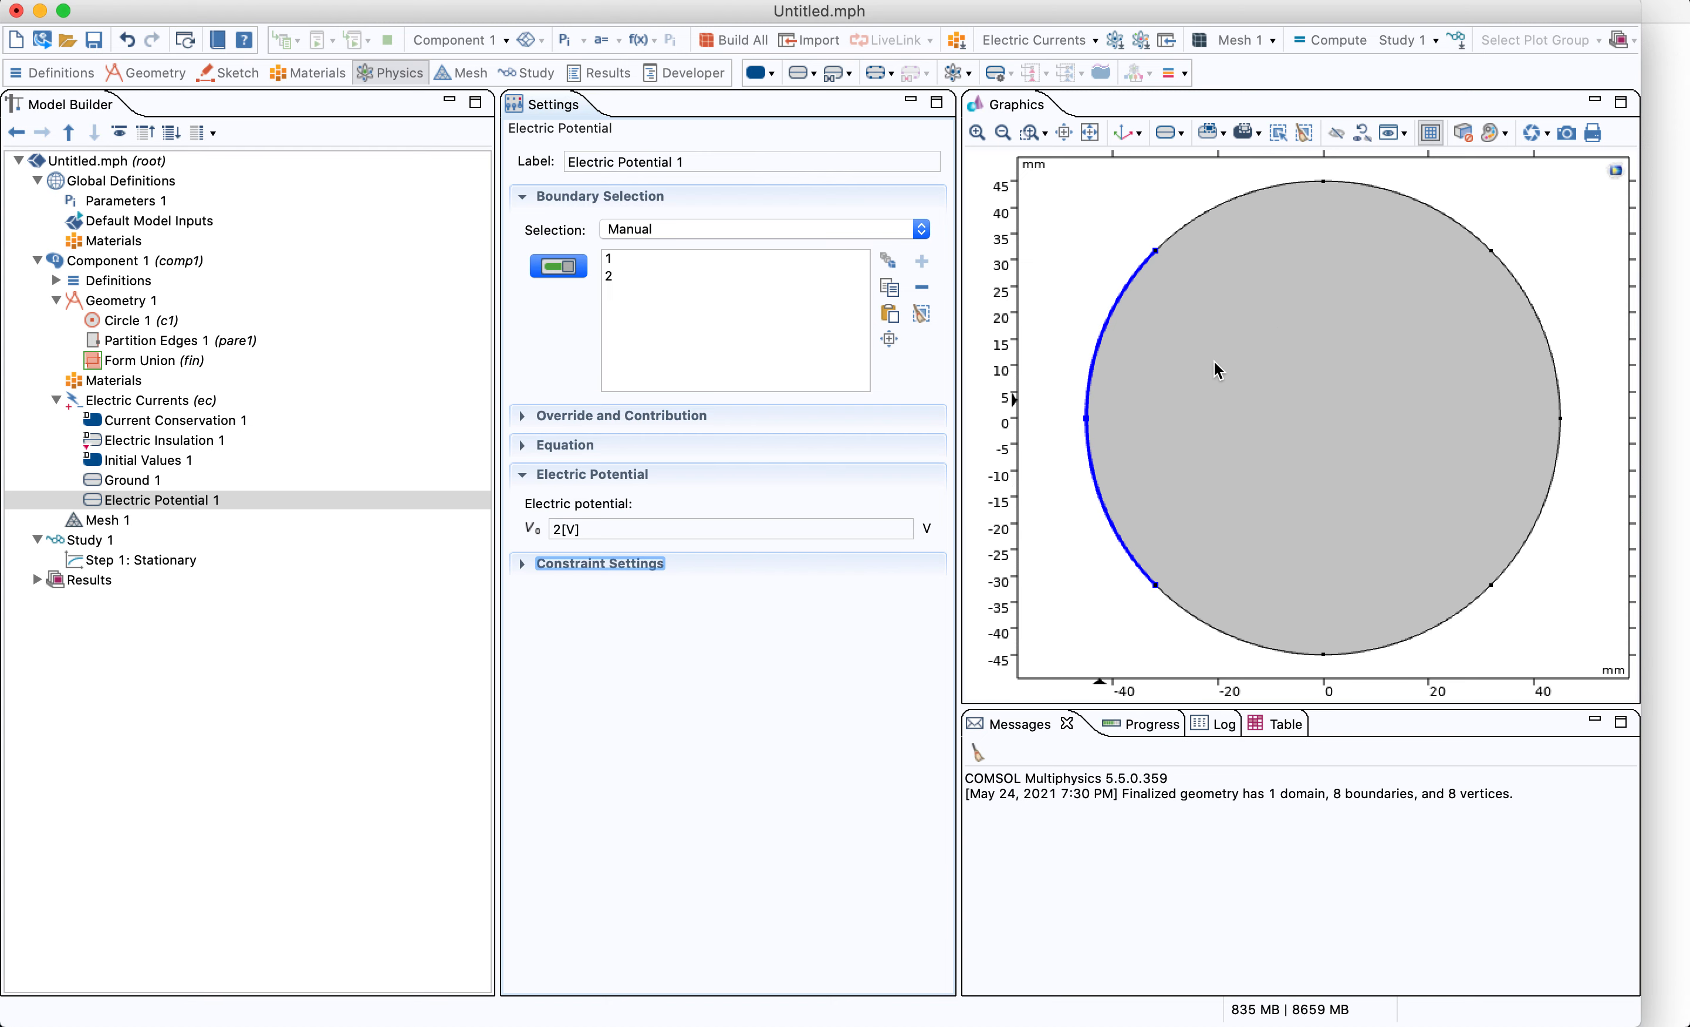
Add a second Current Conservation node to Electric Currents
click(152, 400)
right_click(176, 401)
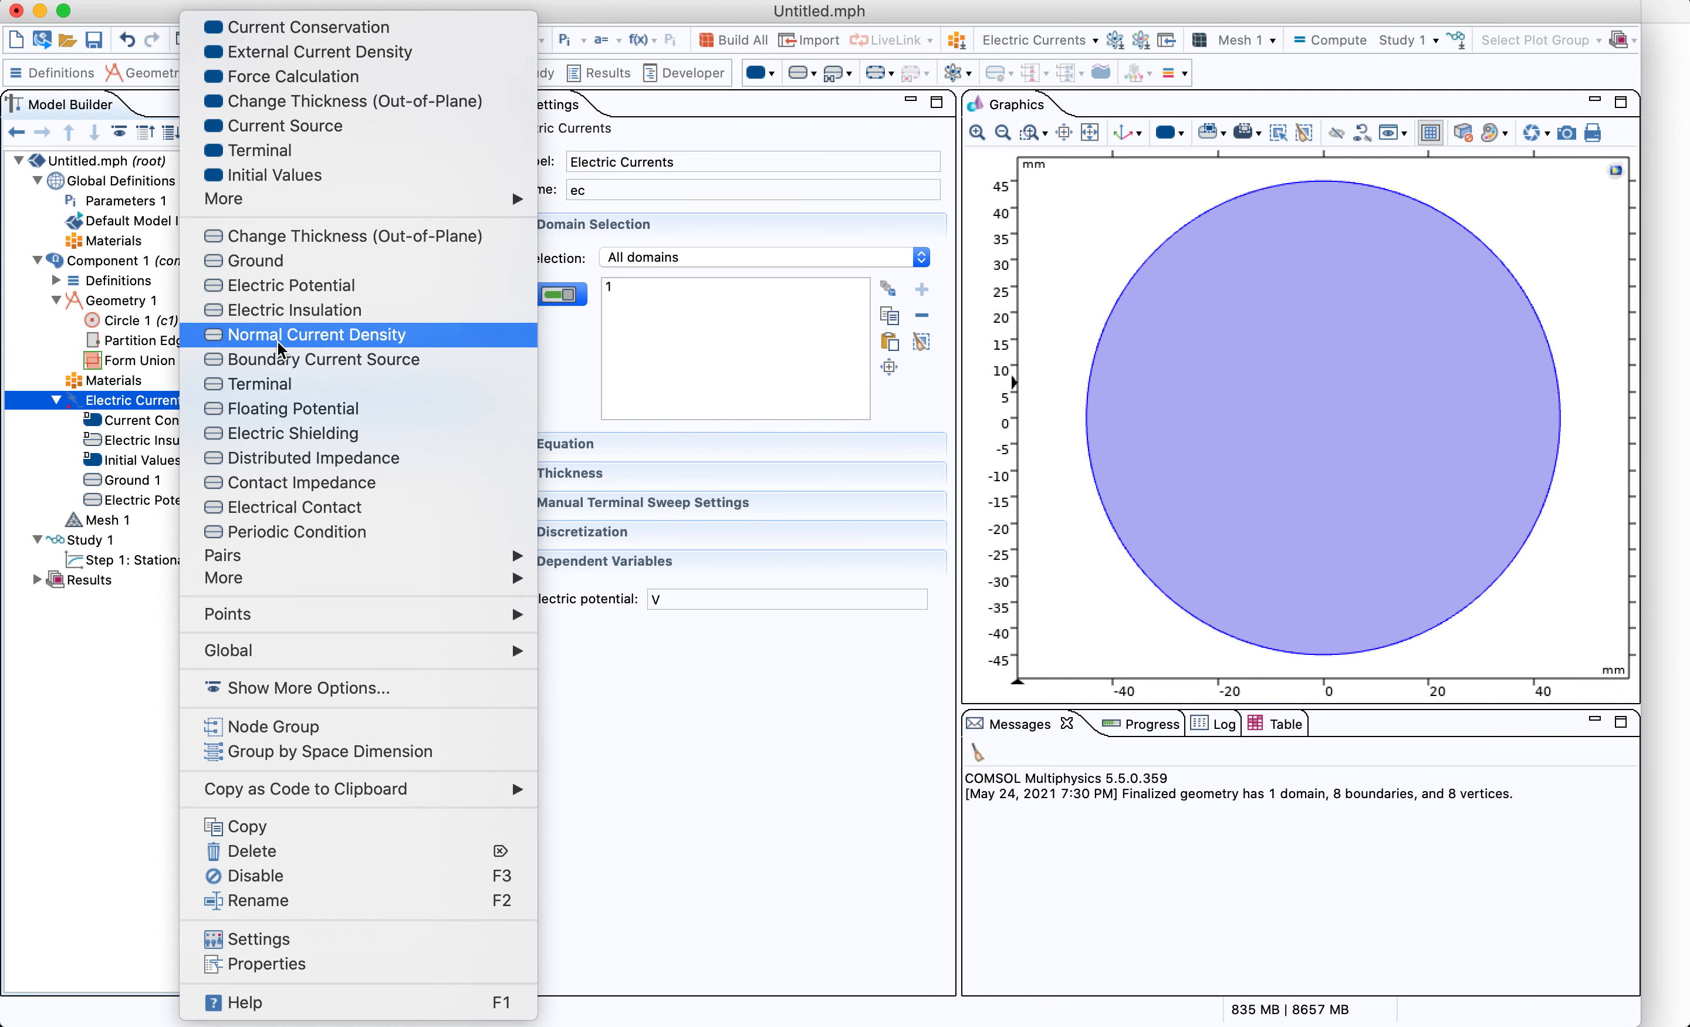
click(397, 30)
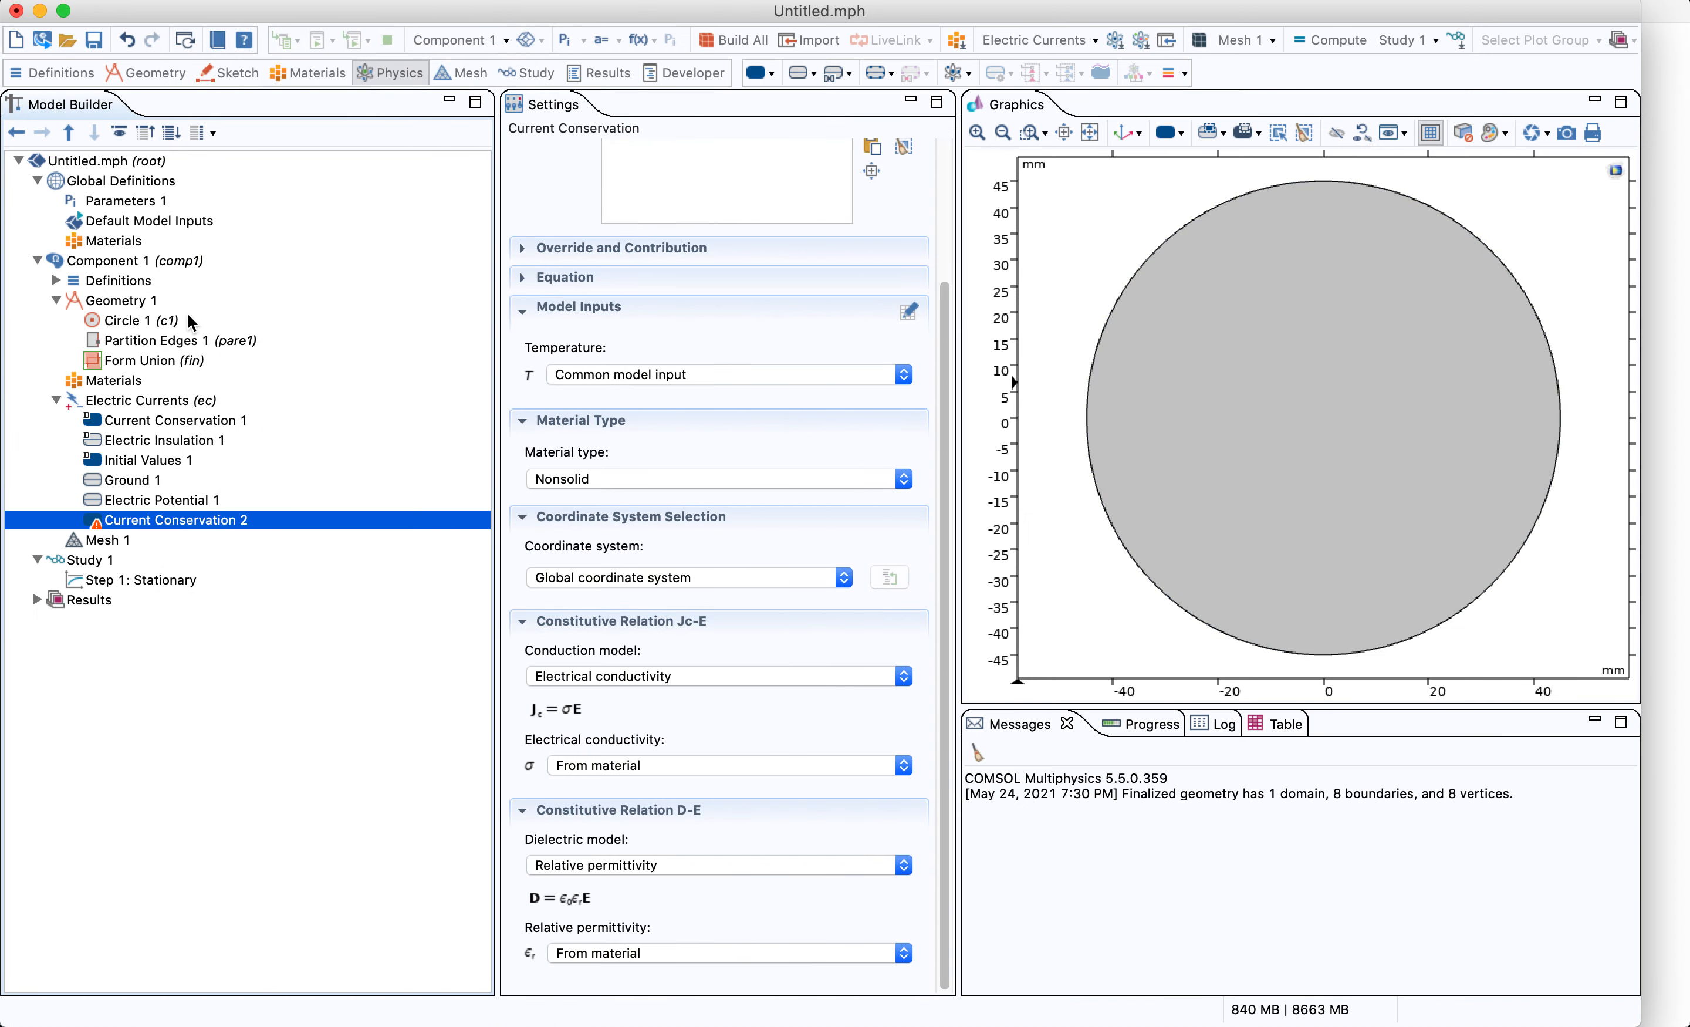
Add a 1 mm radius circle centred at the origin to Geometry 1 and rebuild the Form Union
click(153, 324)
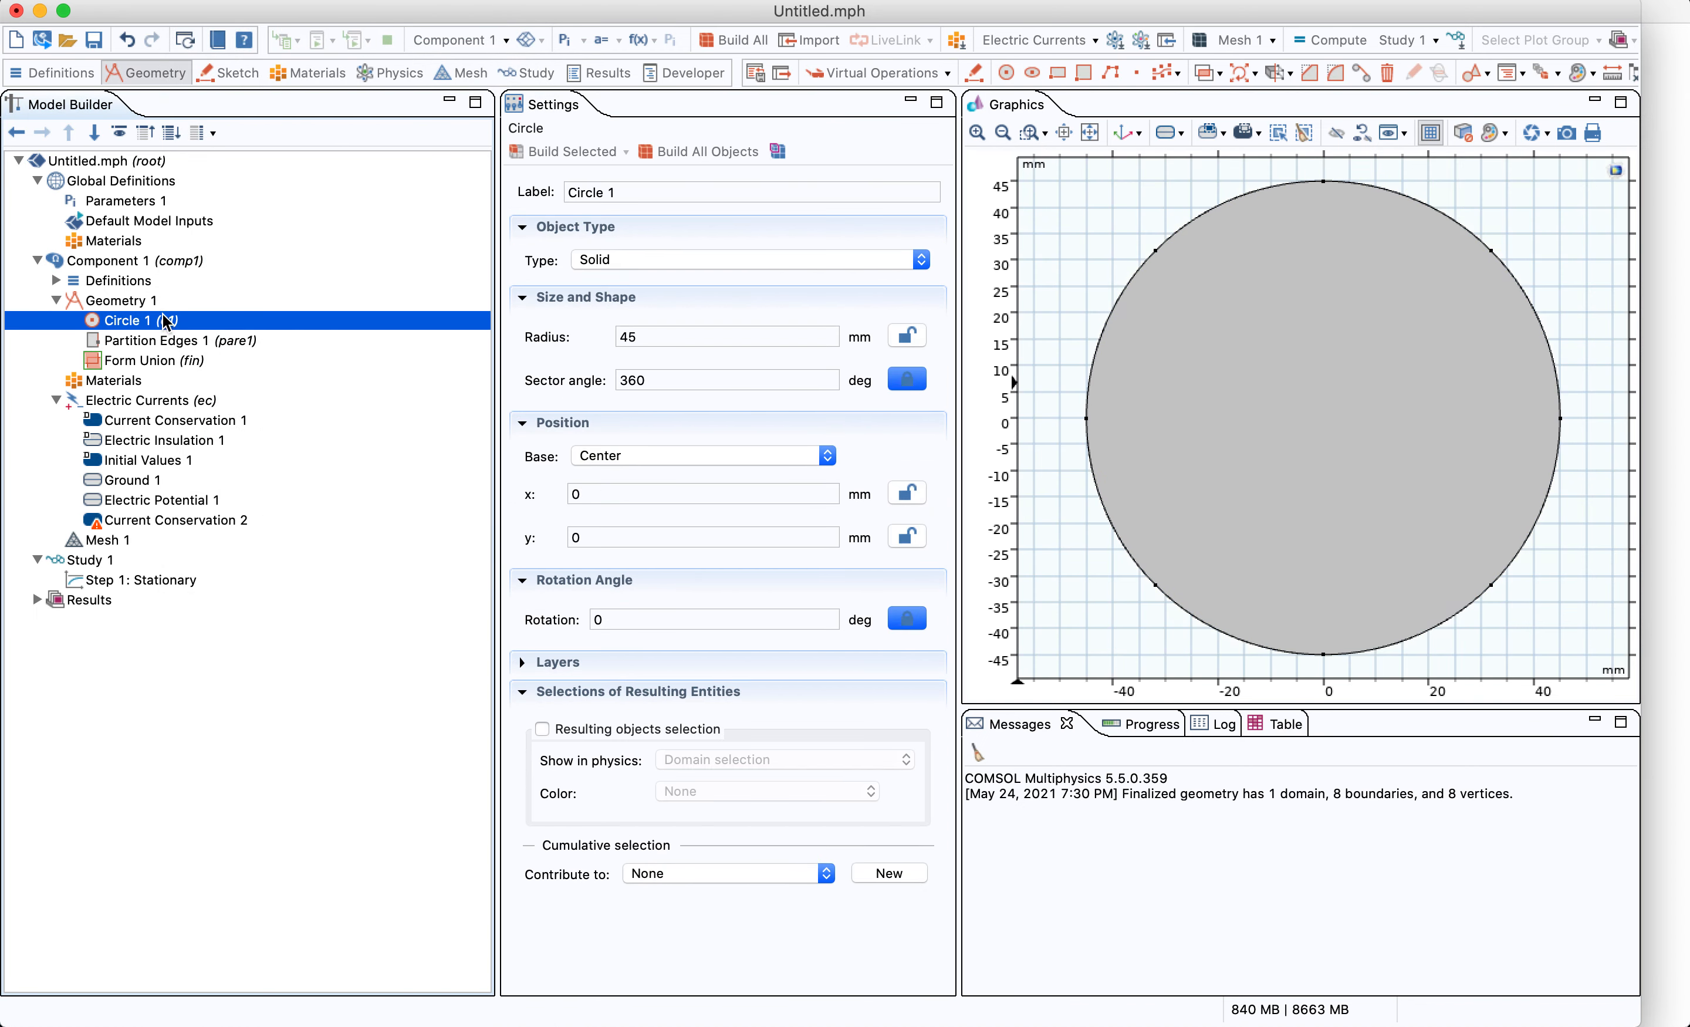
click(151, 302)
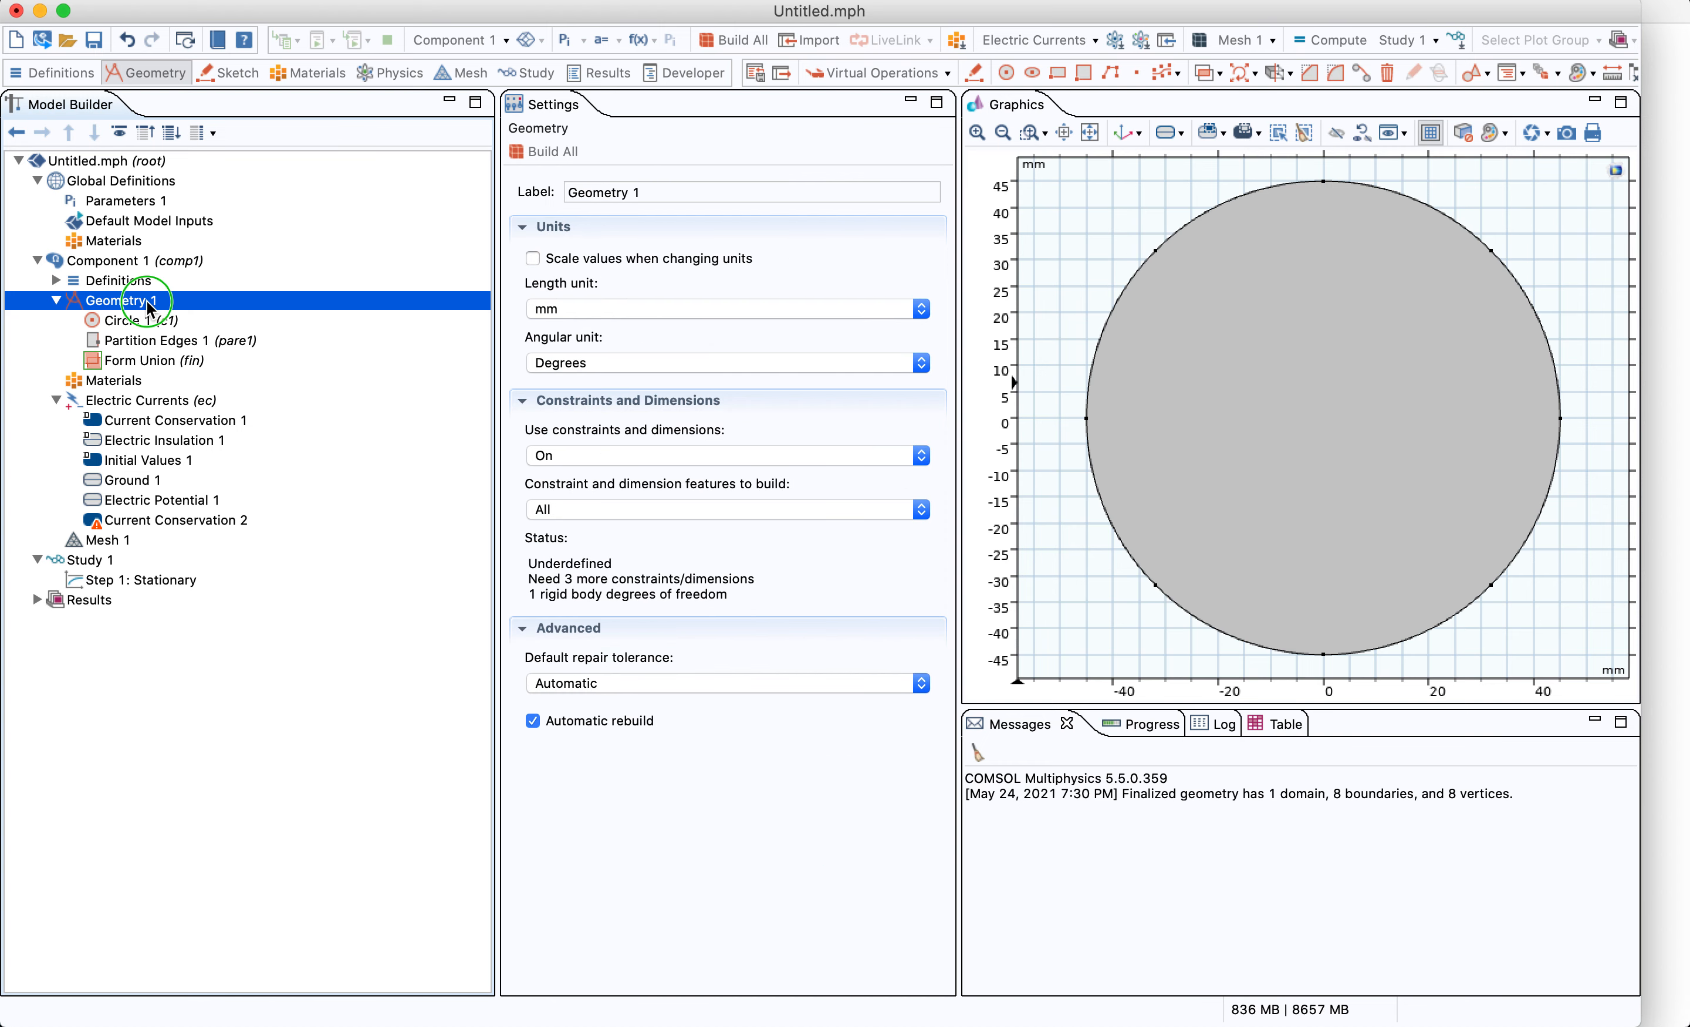
right_click(152, 302)
click(339, 121)
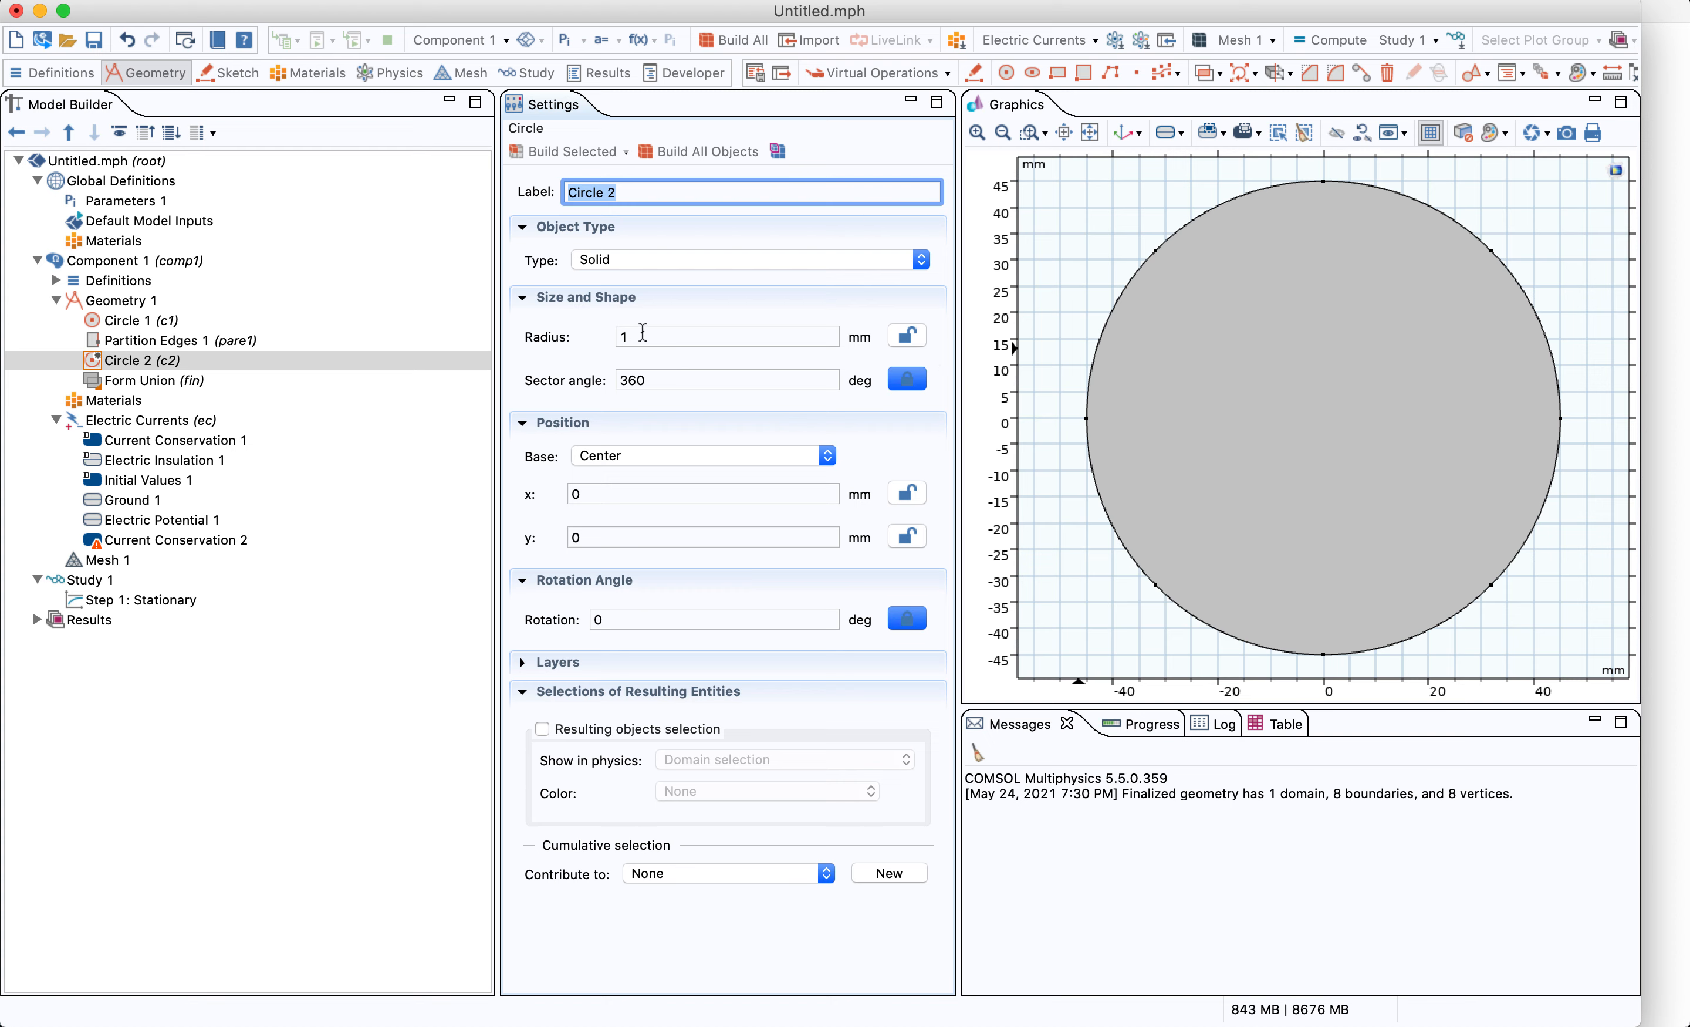
click(645, 335)
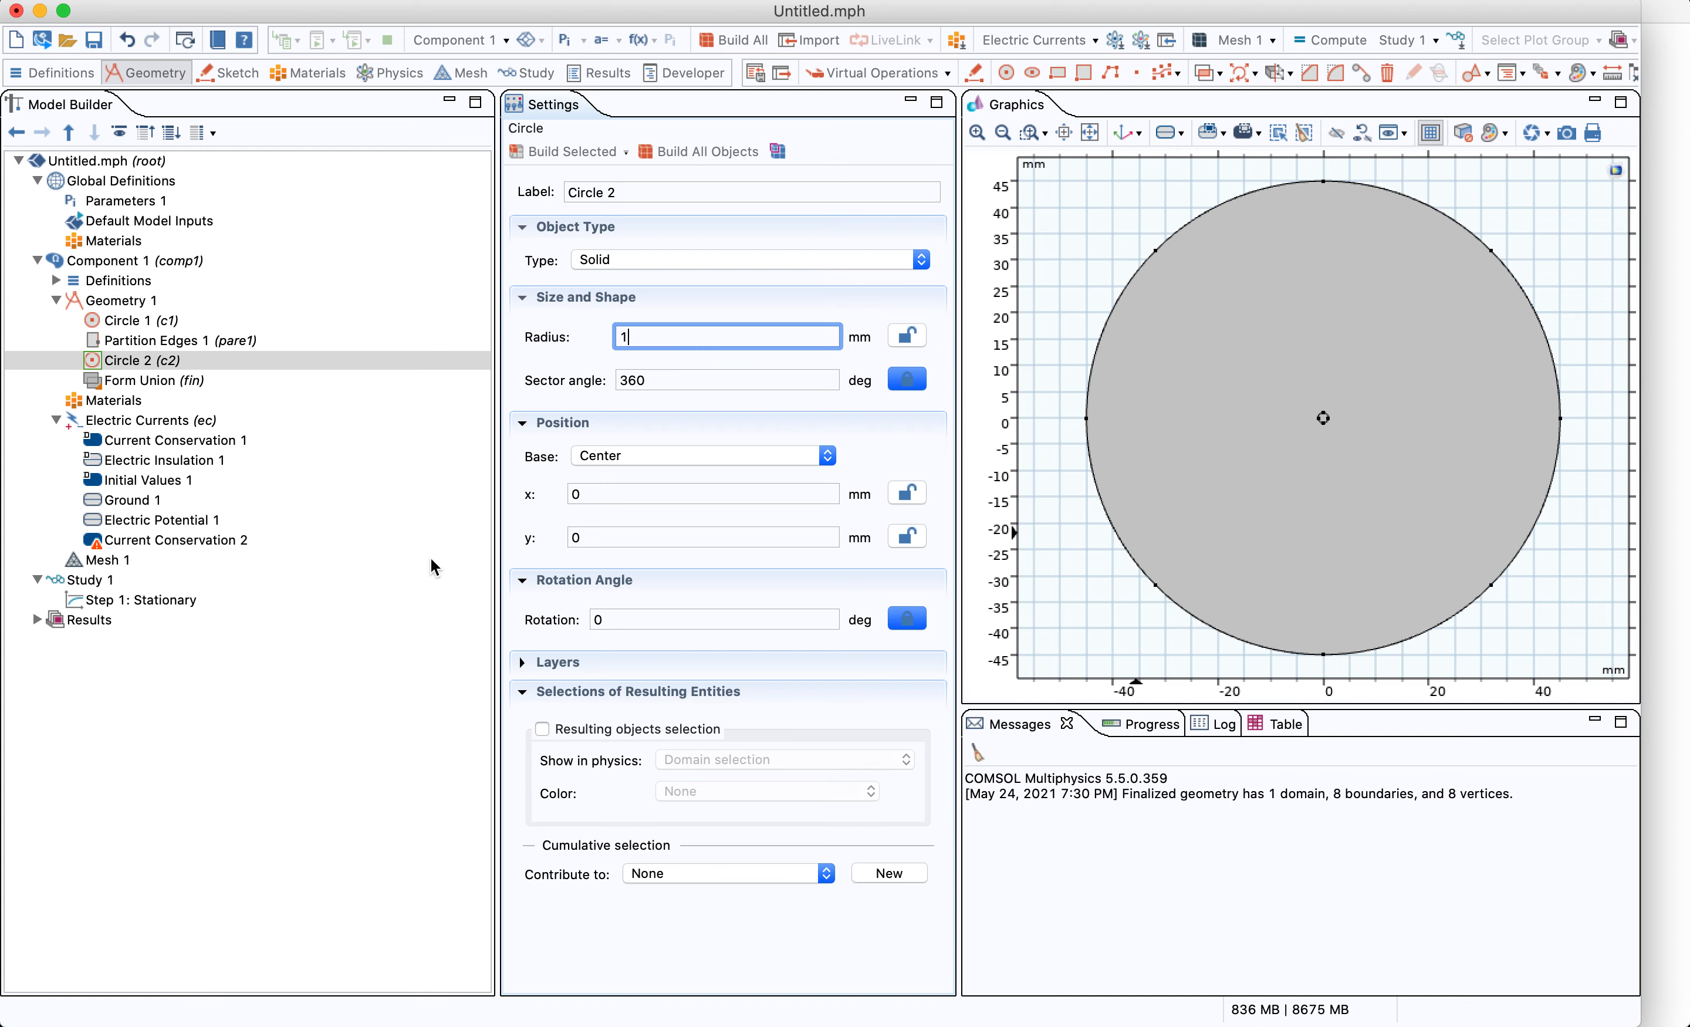
click(147, 380)
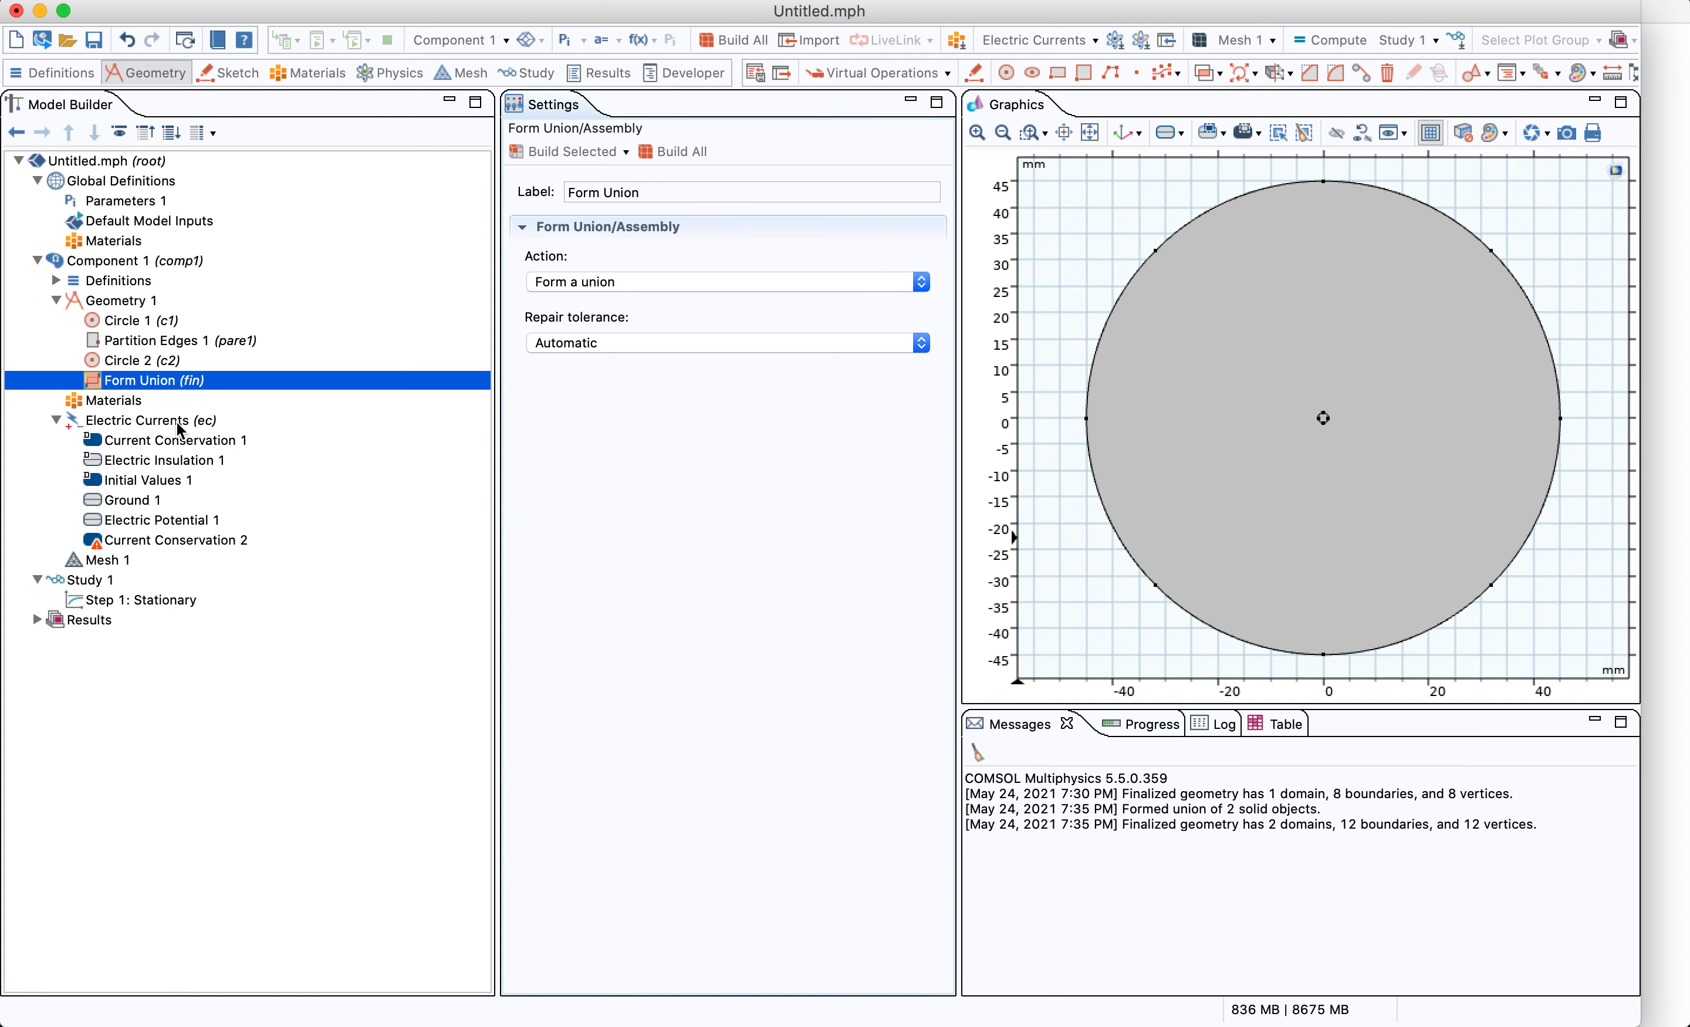
Assign Current Conservation 2 to the small central circle domain
click(181, 544)
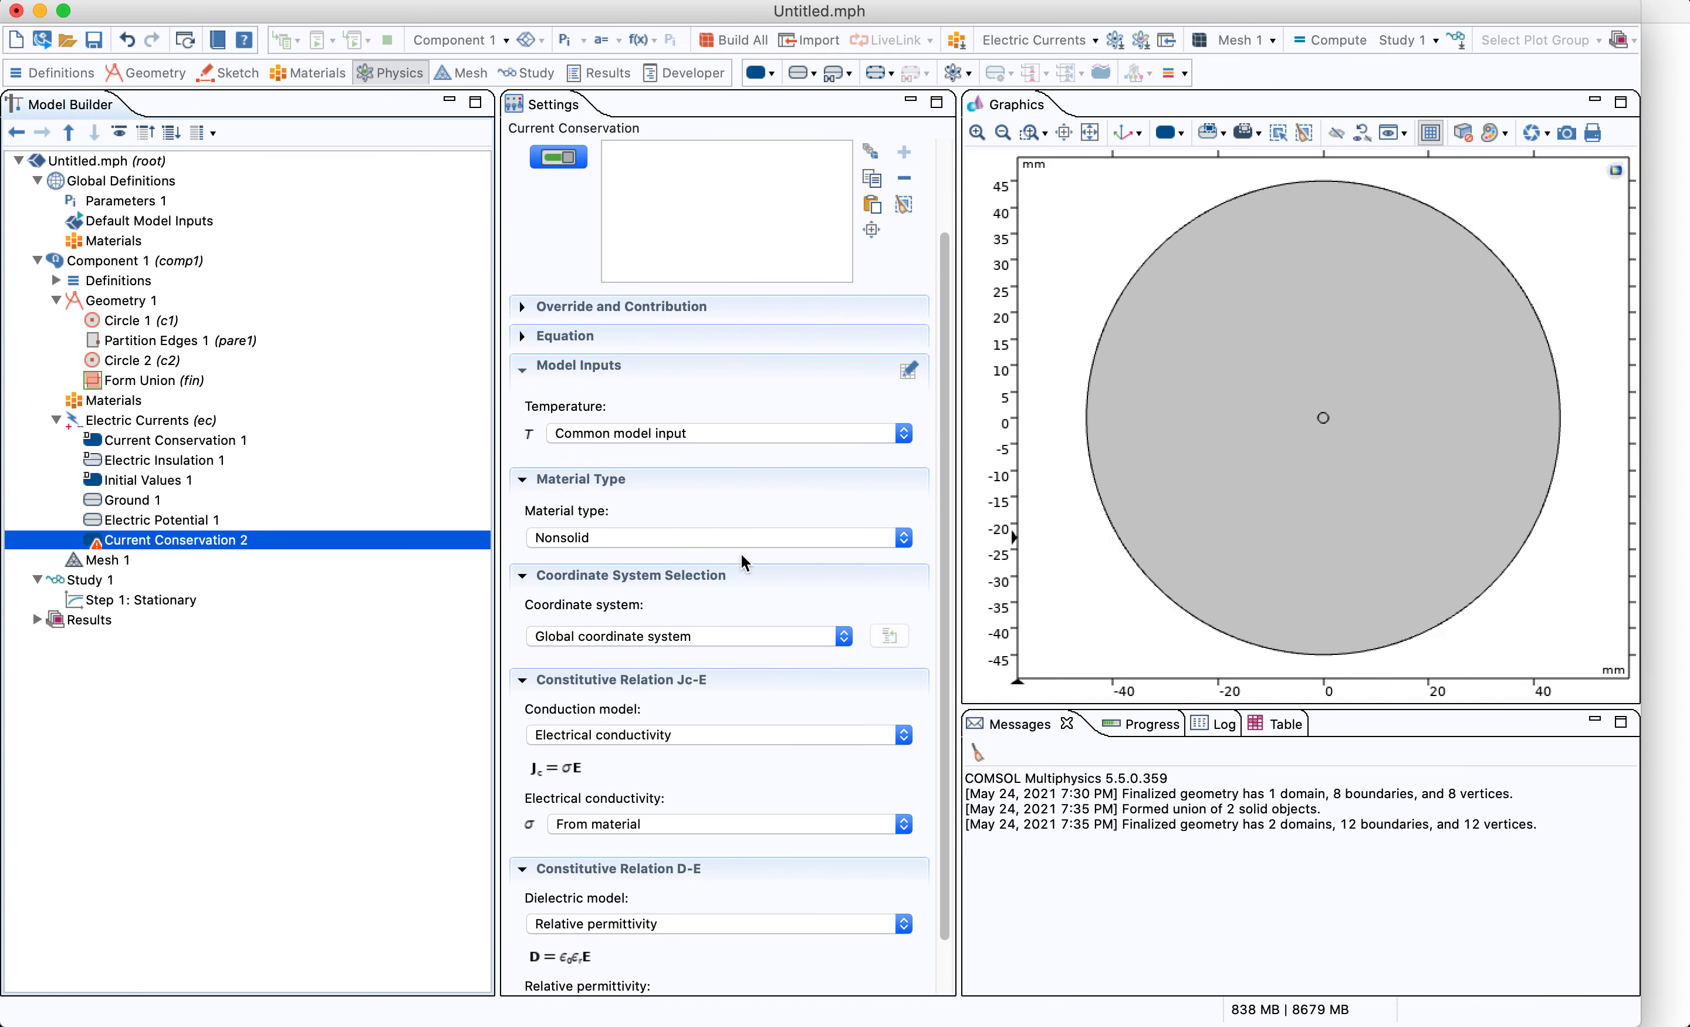
click(1032, 132)
drag(1285, 393, 1329, 432)
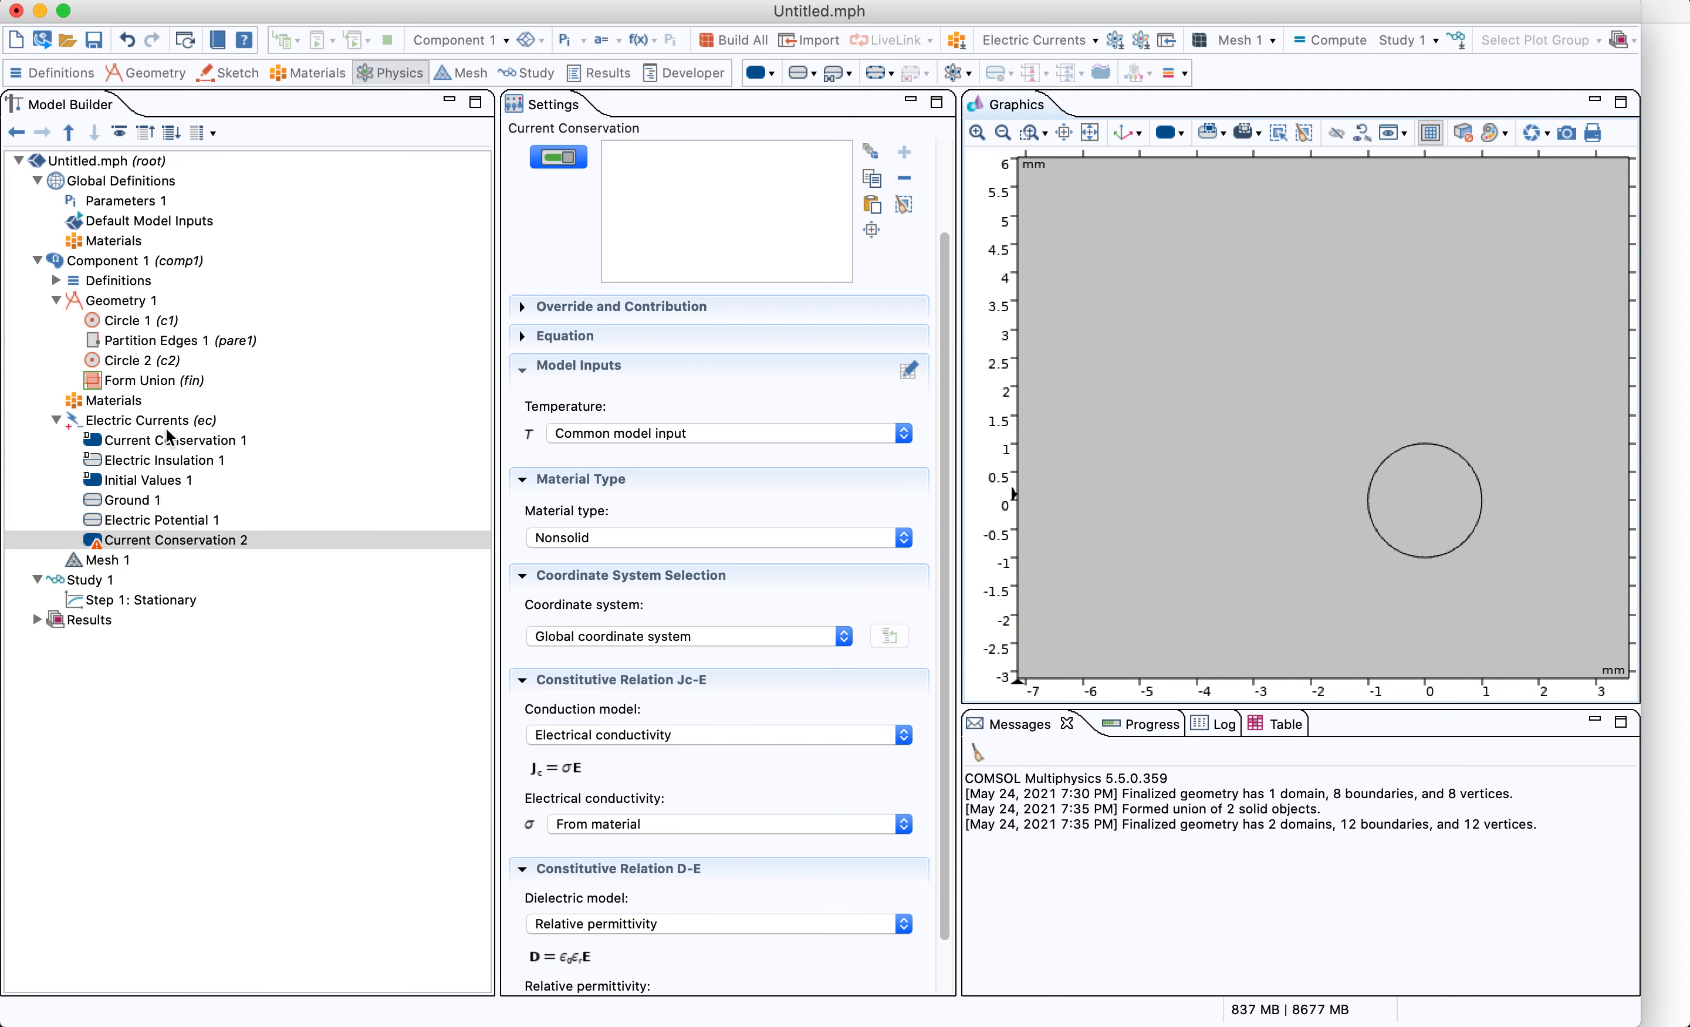
click(1434, 513)
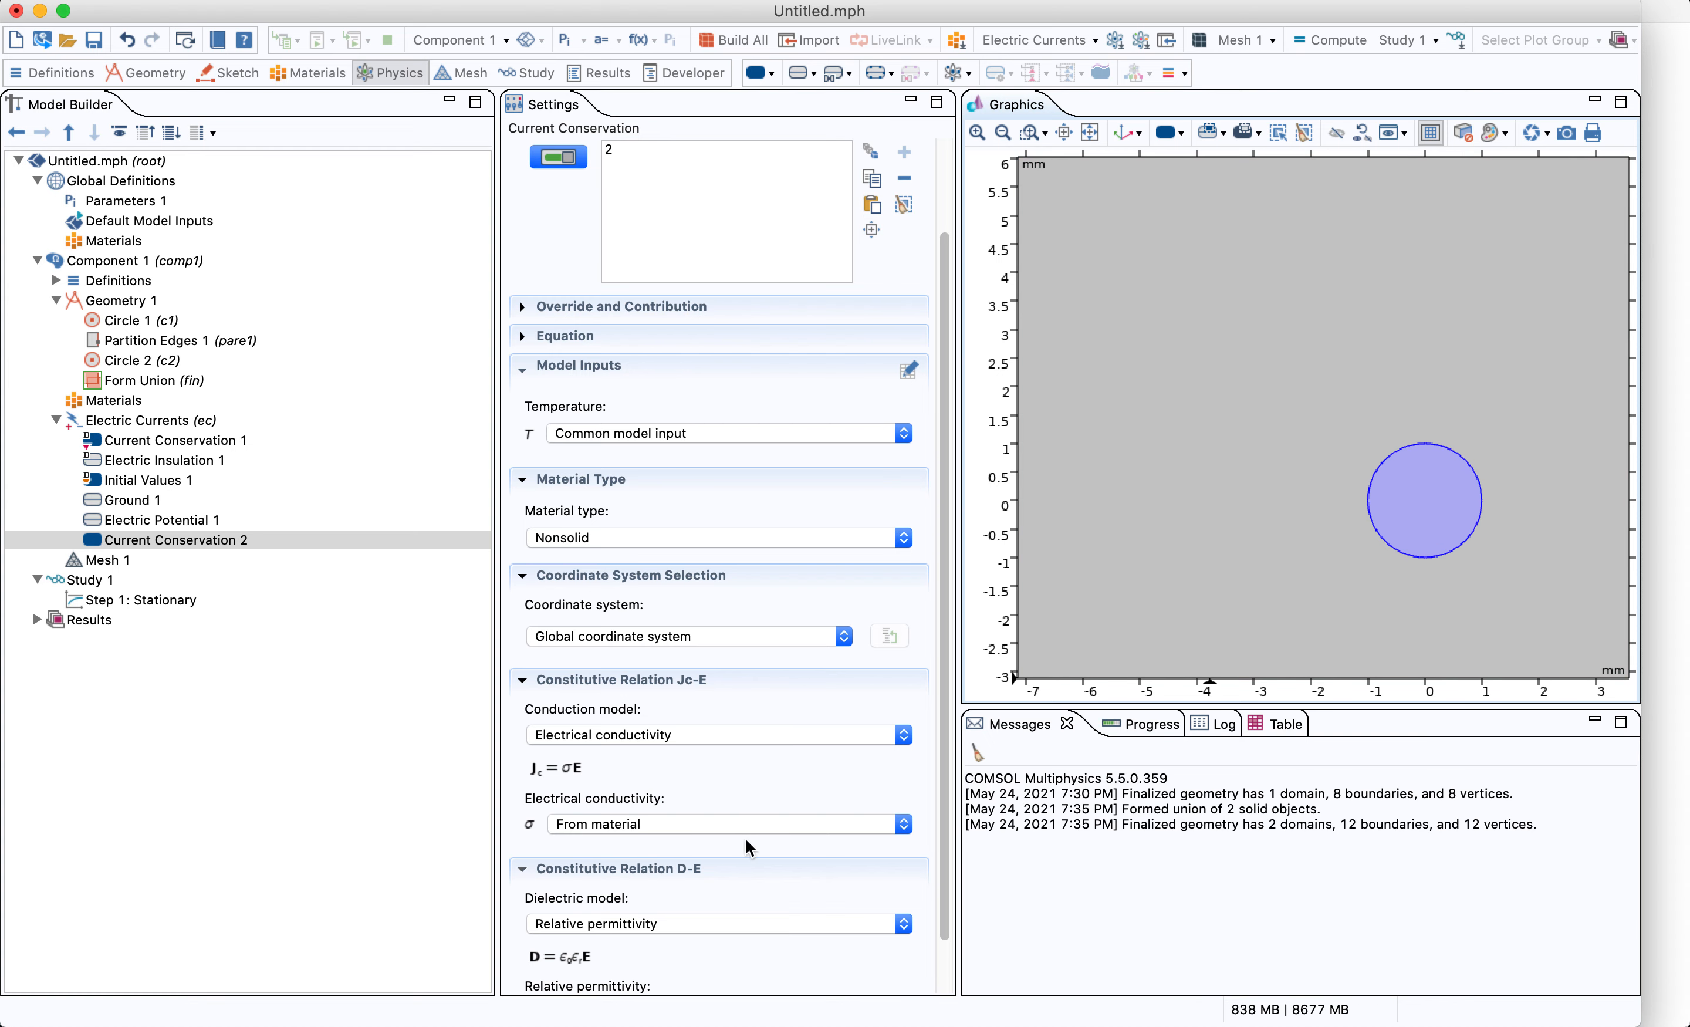
drag(939, 888, 939, 937)
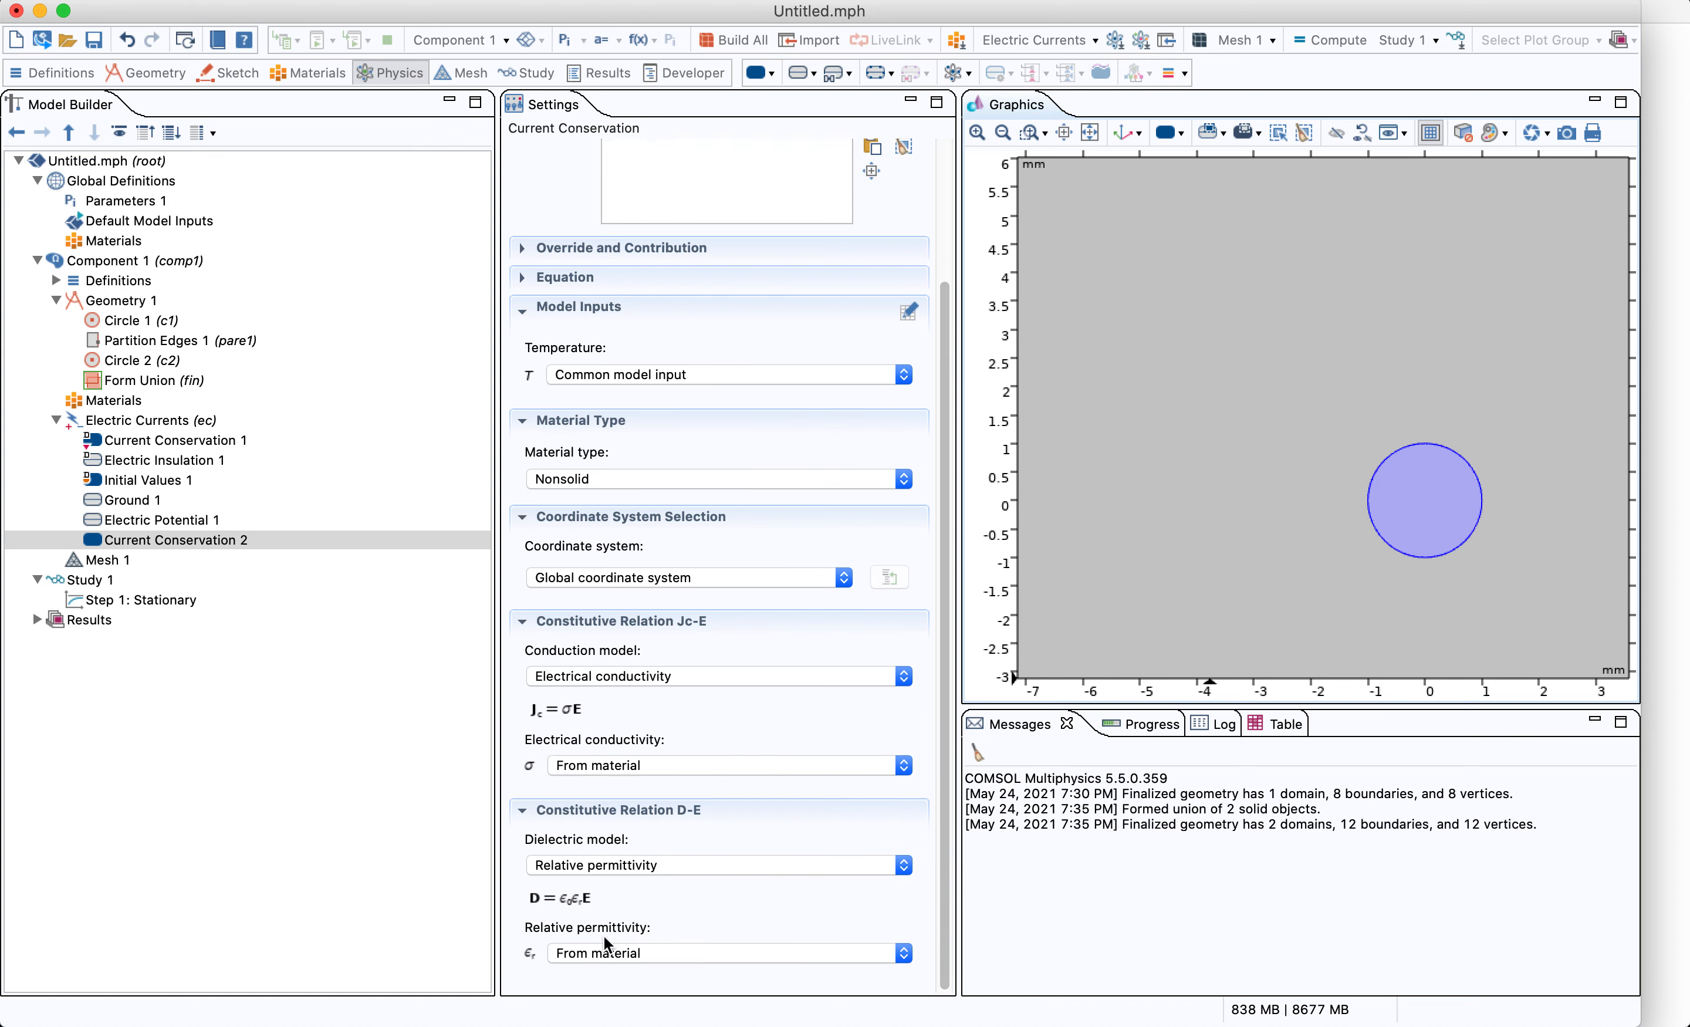
Disable the Circle 2 inclusion in the geometry sequence
click(1089, 132)
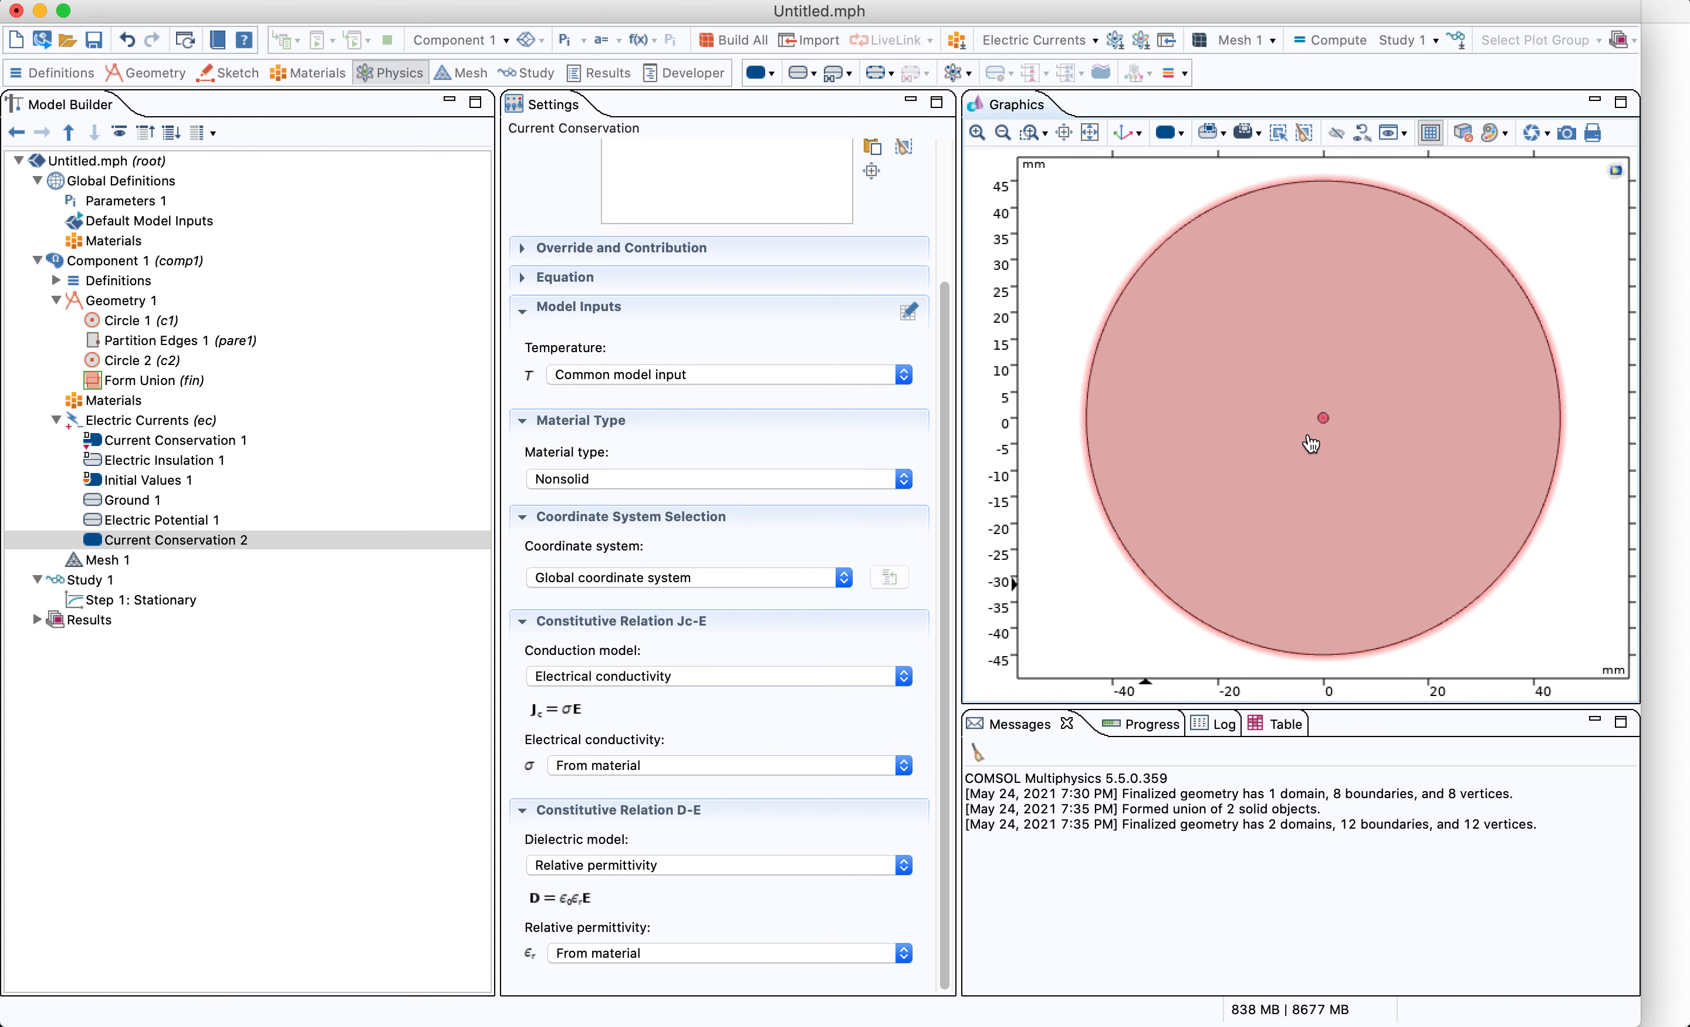
click(143, 362)
right_click(171, 359)
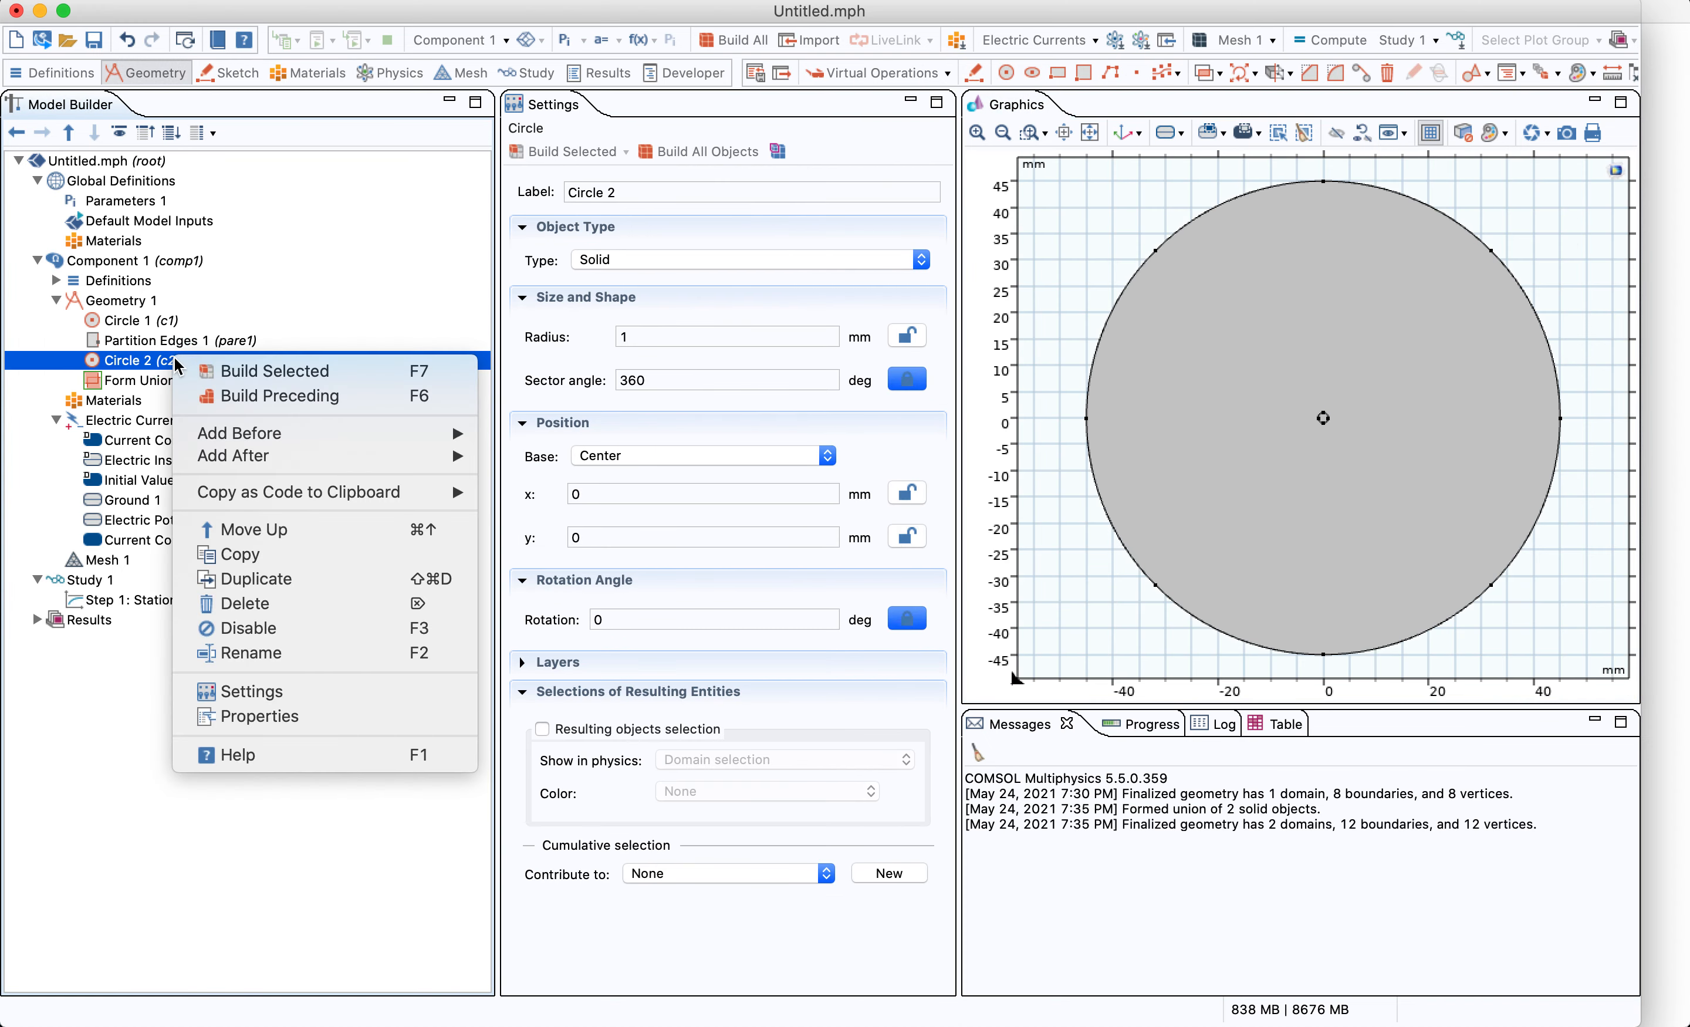
click(250, 628)
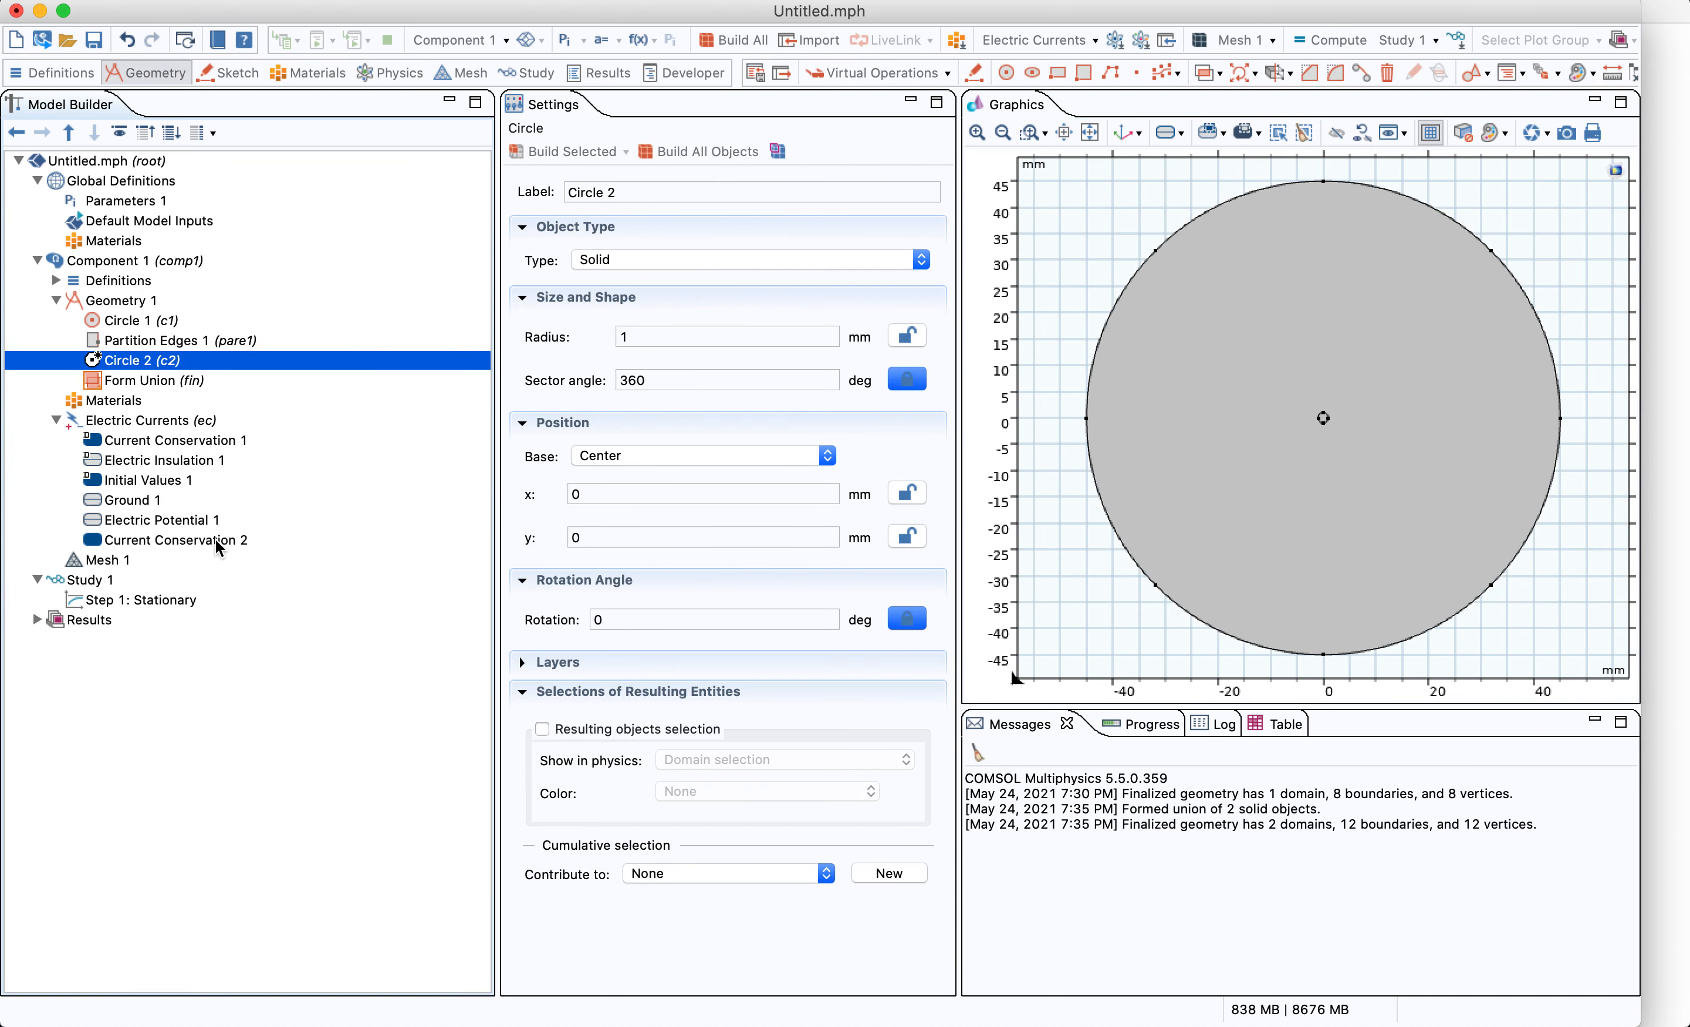
Disable the Current Conservation 2 node in Electric Currents
click(244, 543)
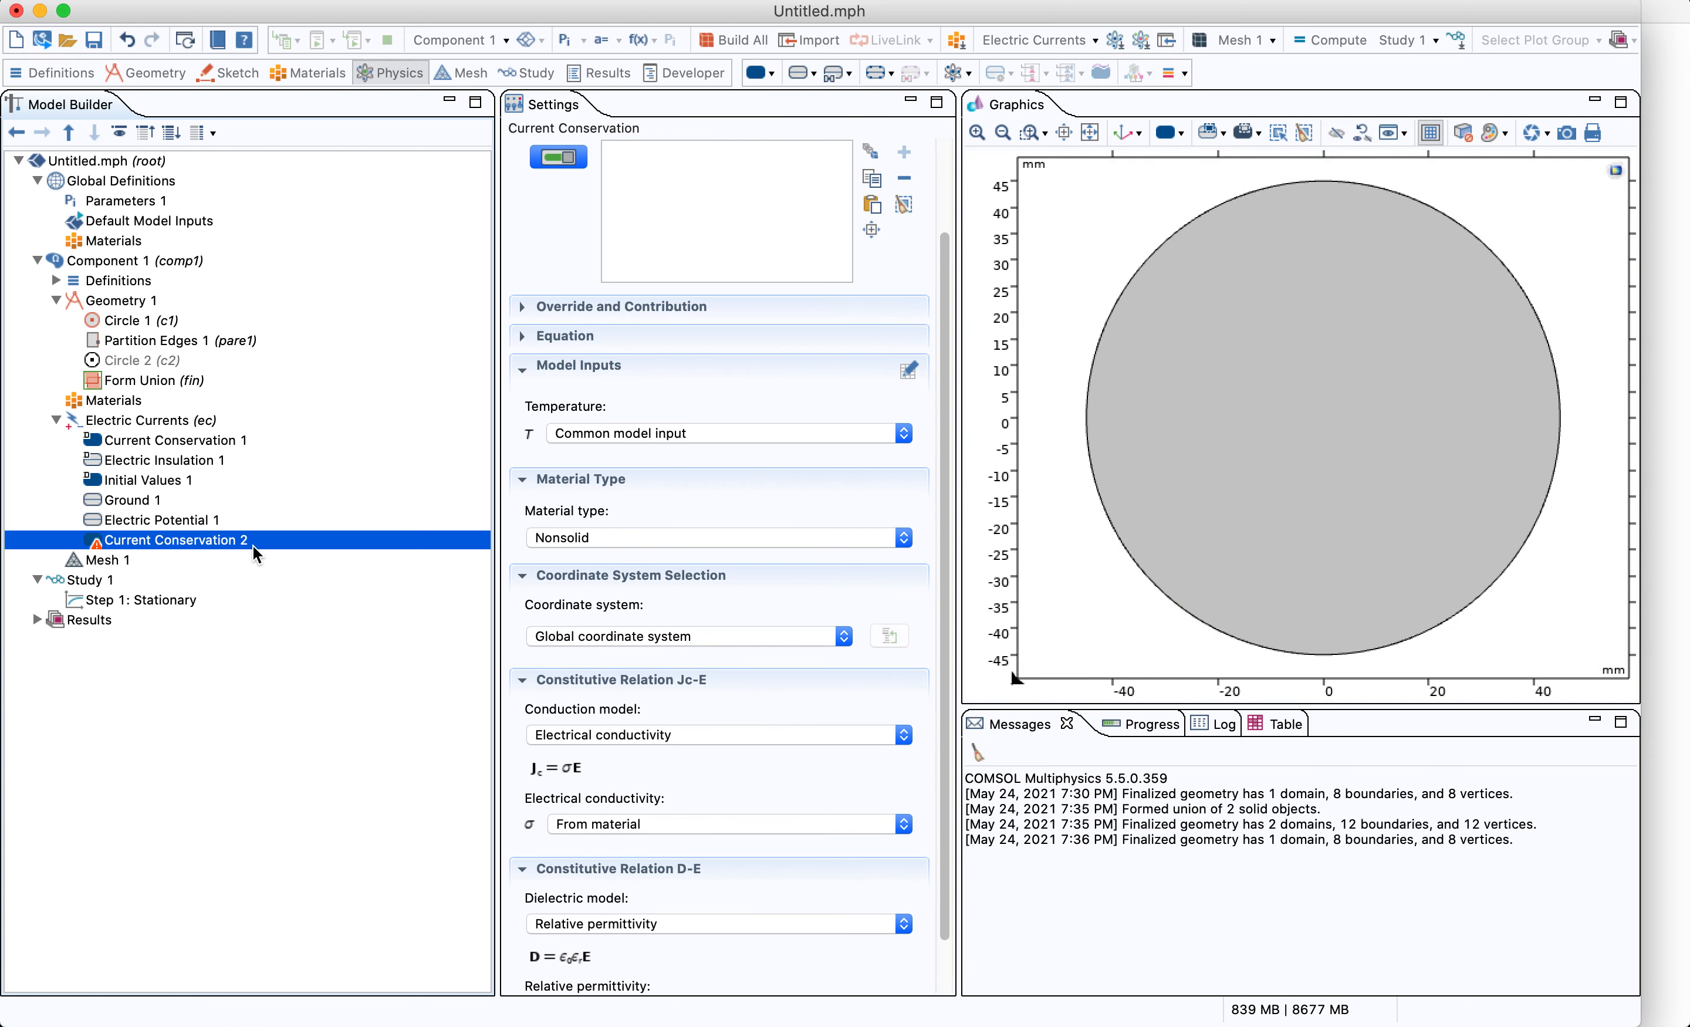
right_click(249, 544)
click(331, 717)
Build the mesh with the default physics-controlled Normal element size
click(168, 380)
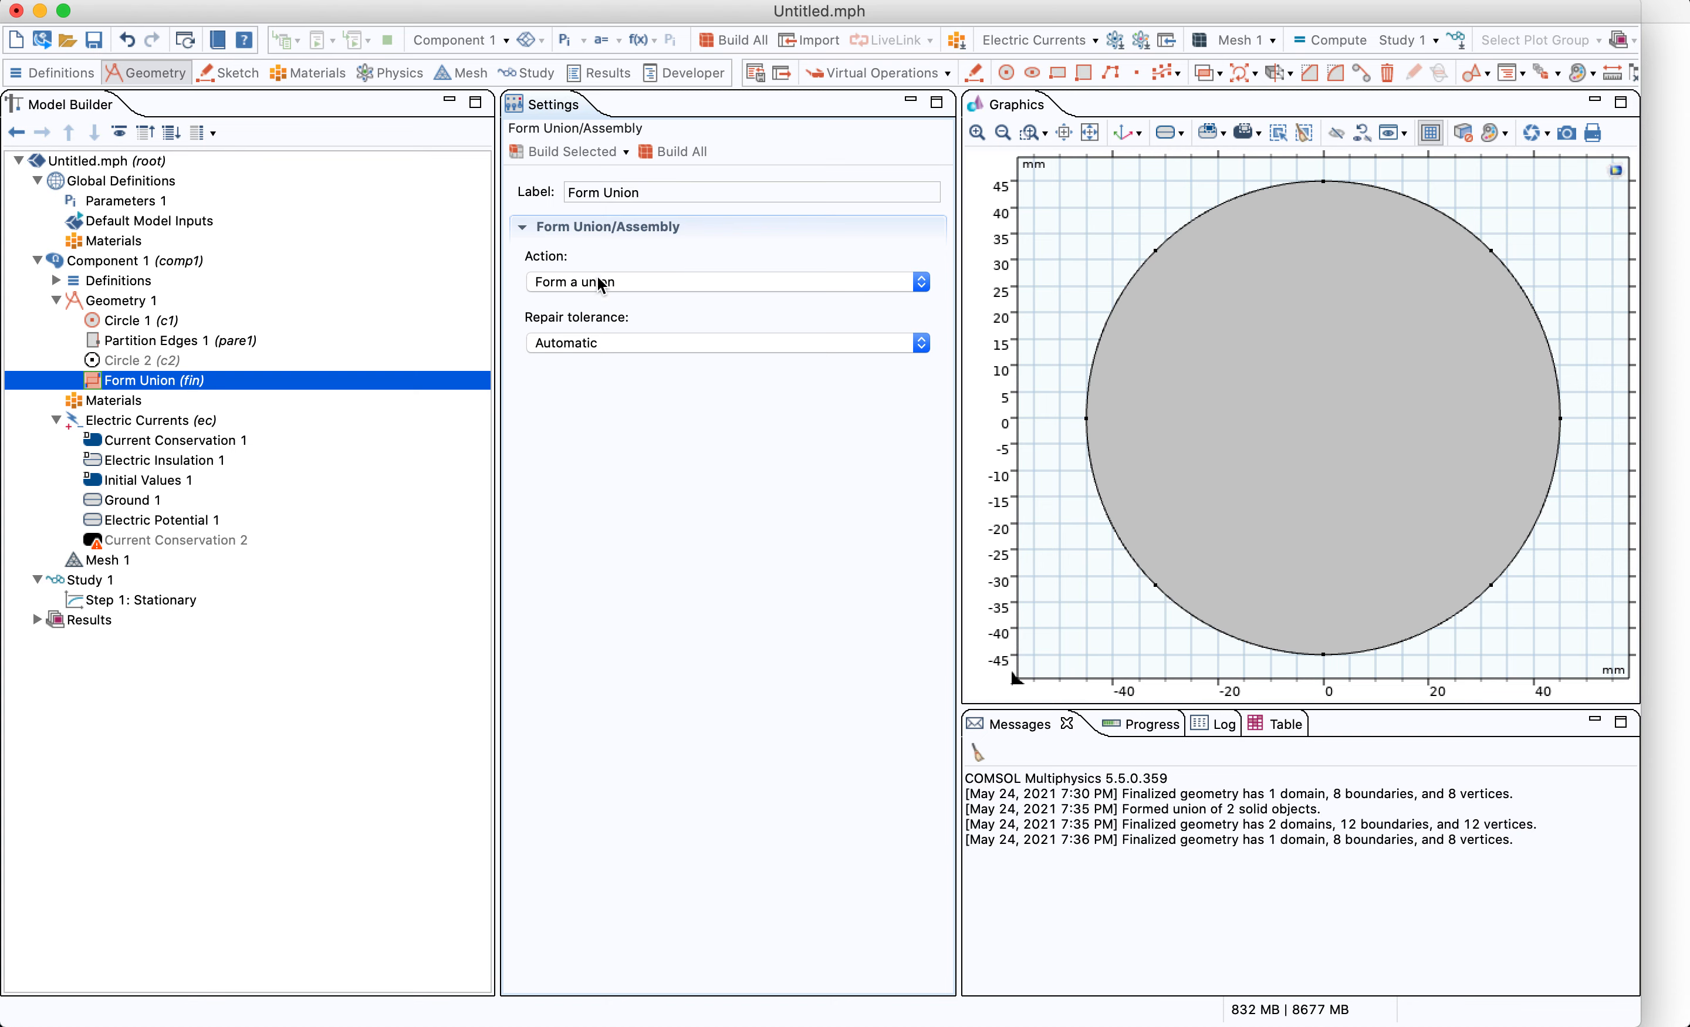
click(176, 522)
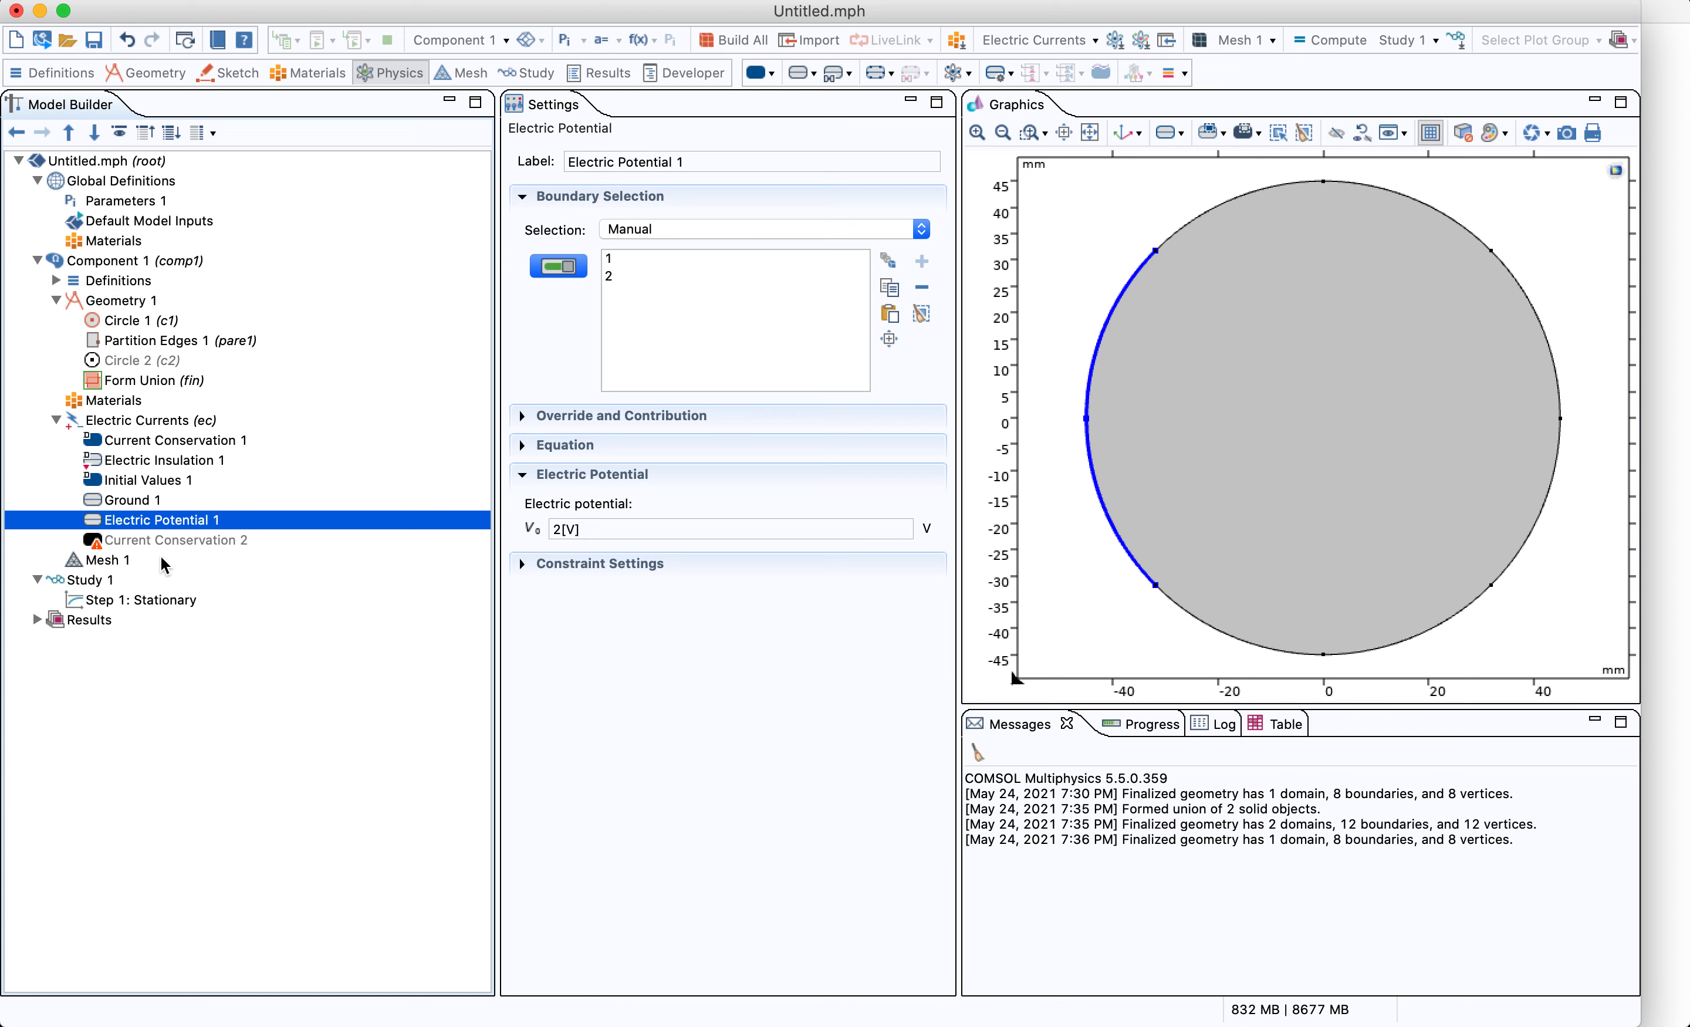
click(150, 560)
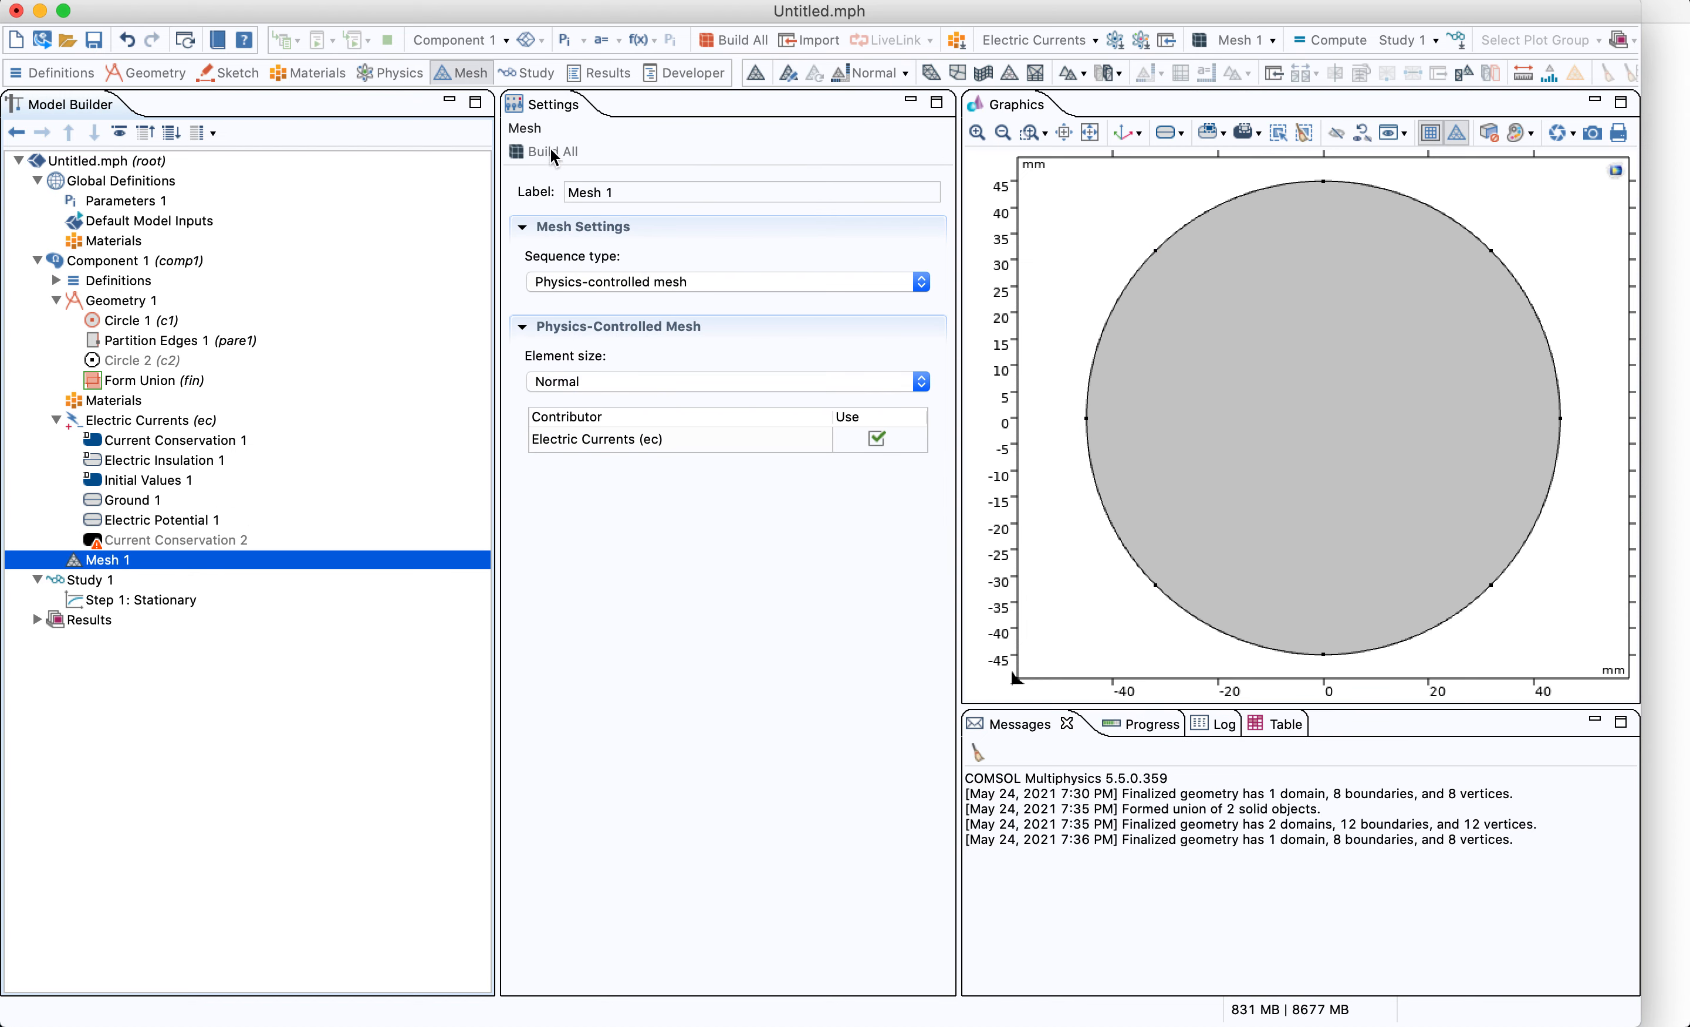
click(548, 152)
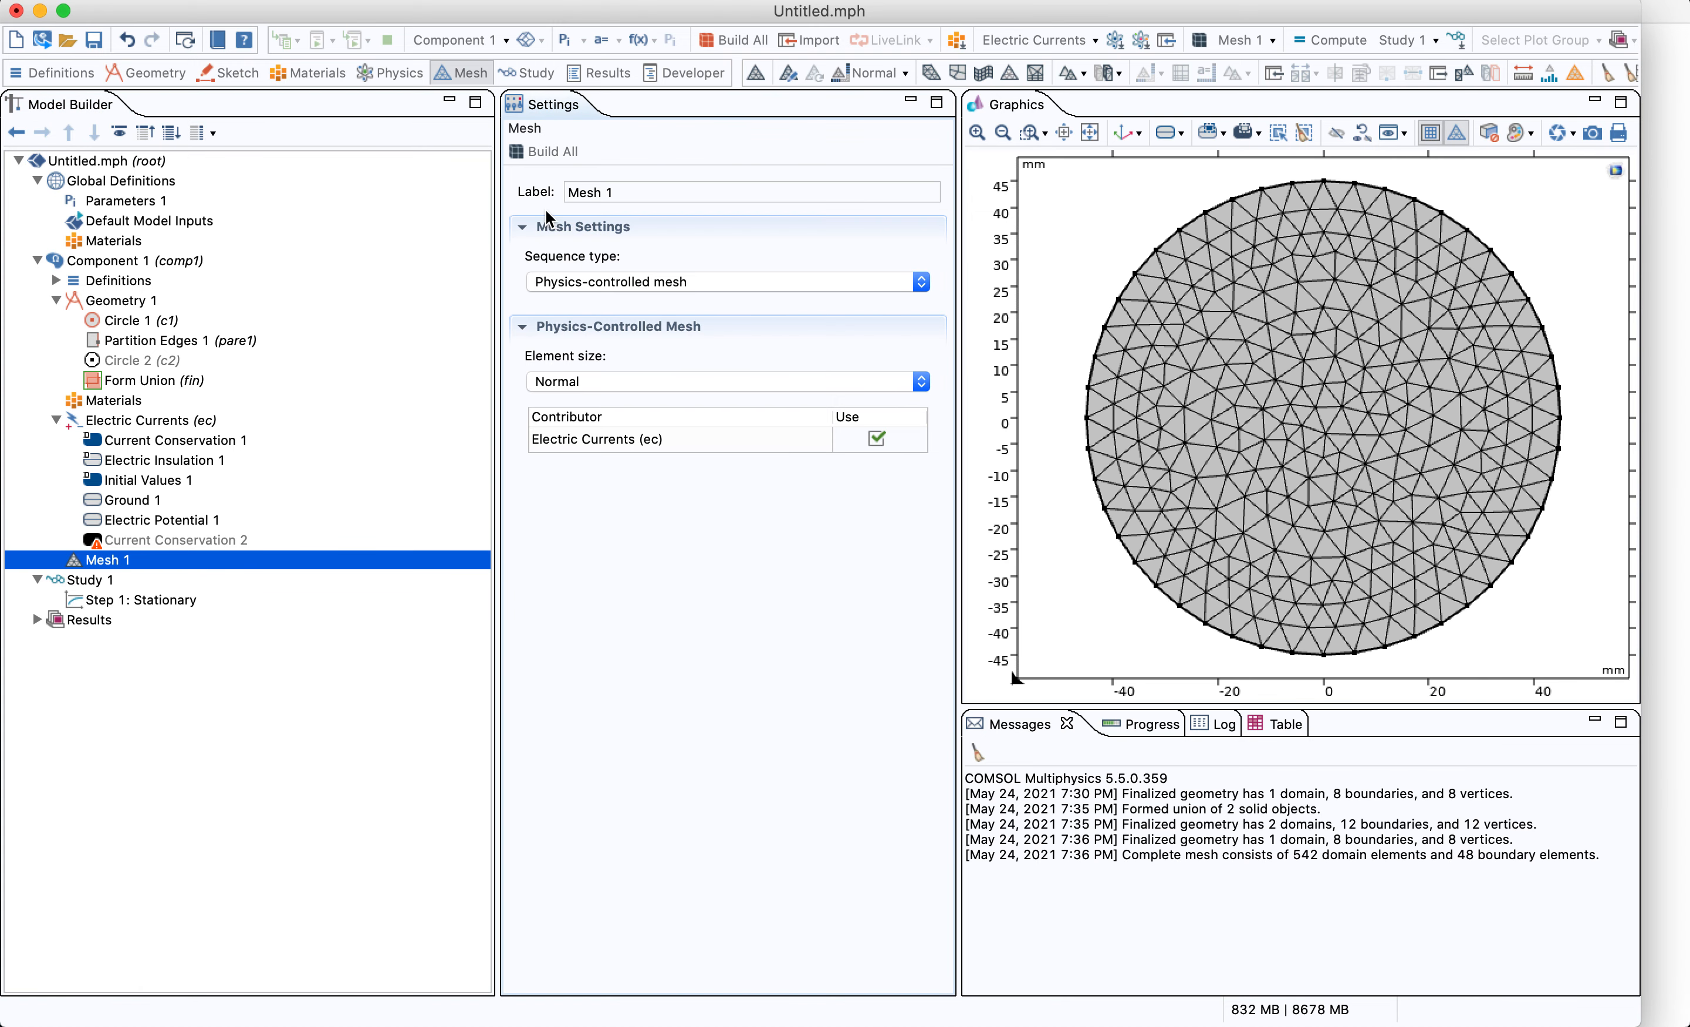
Compute the stationary study
click(115, 579)
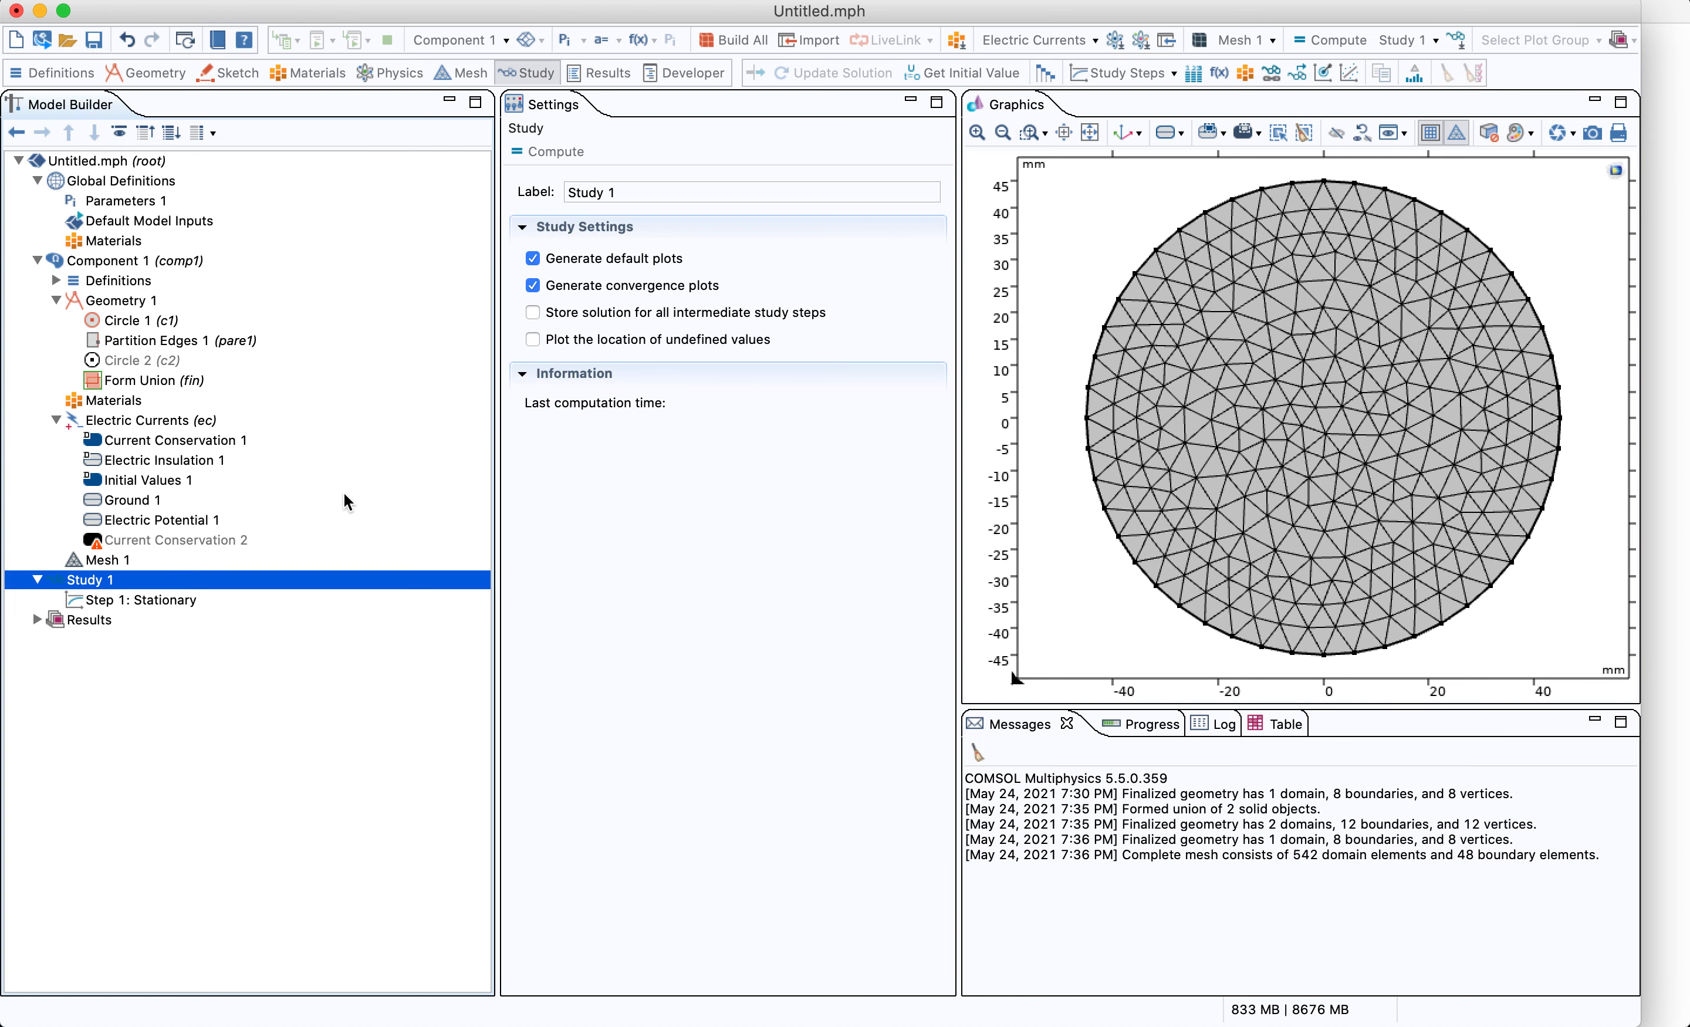
click(138, 599)
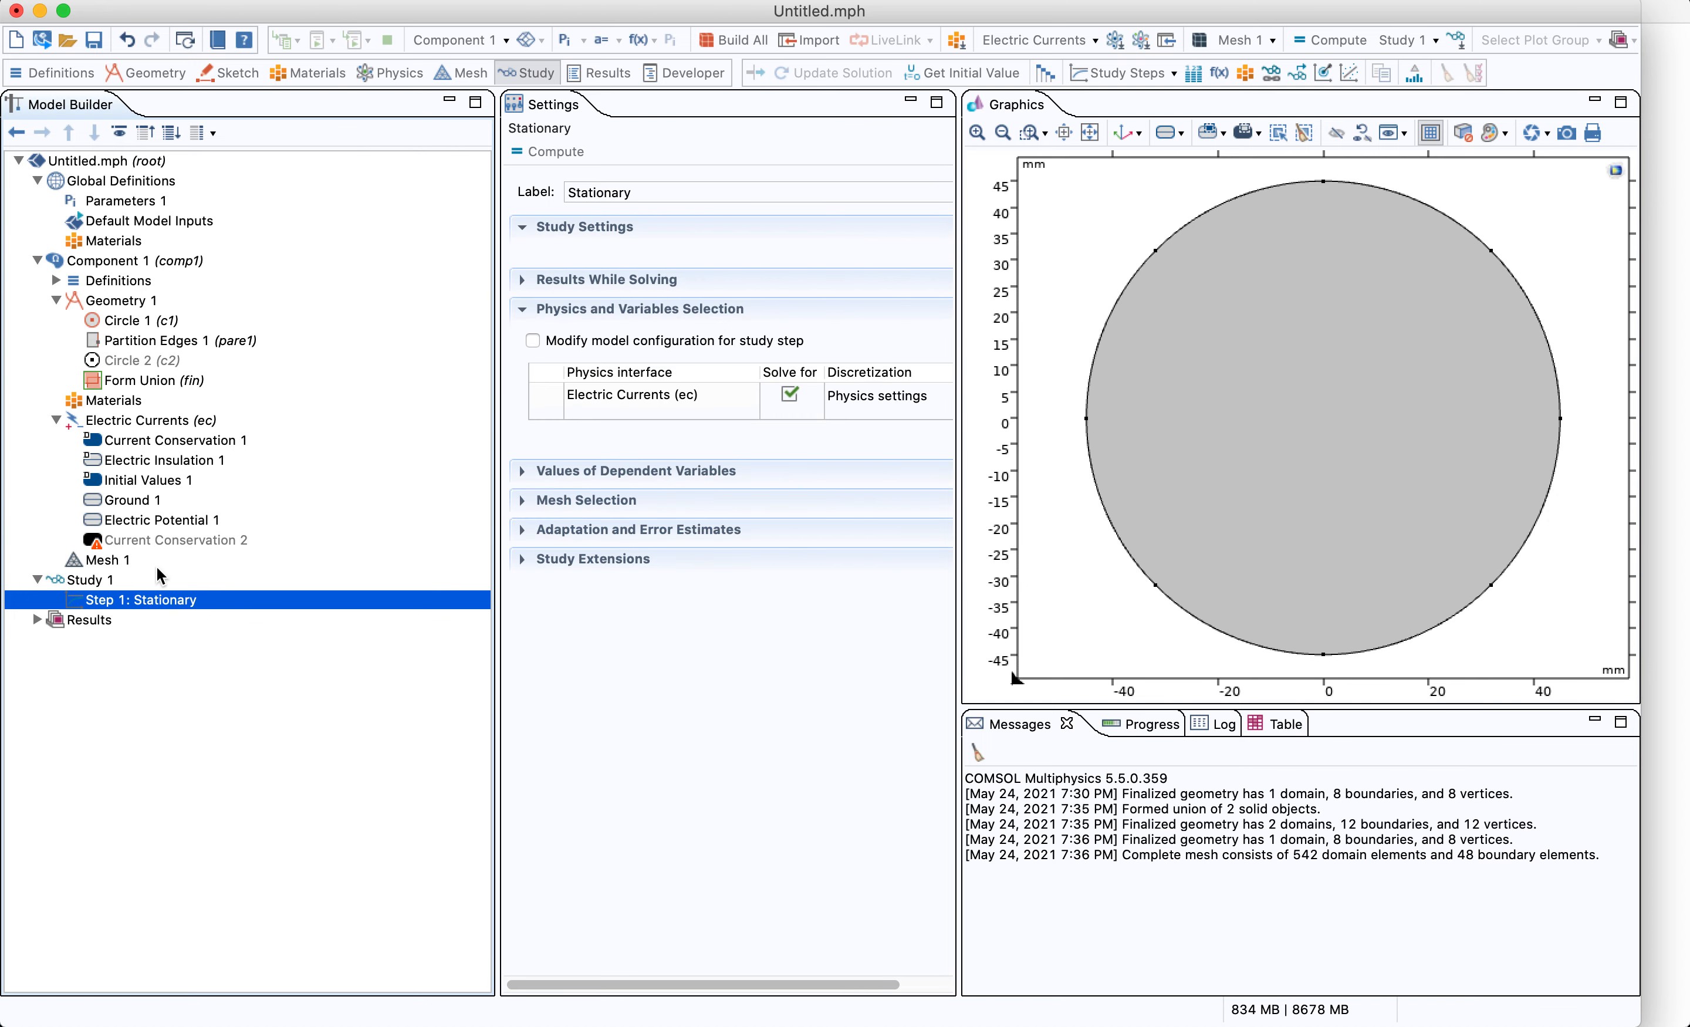
click(192, 584)
click(194, 603)
click(192, 583)
click(194, 602)
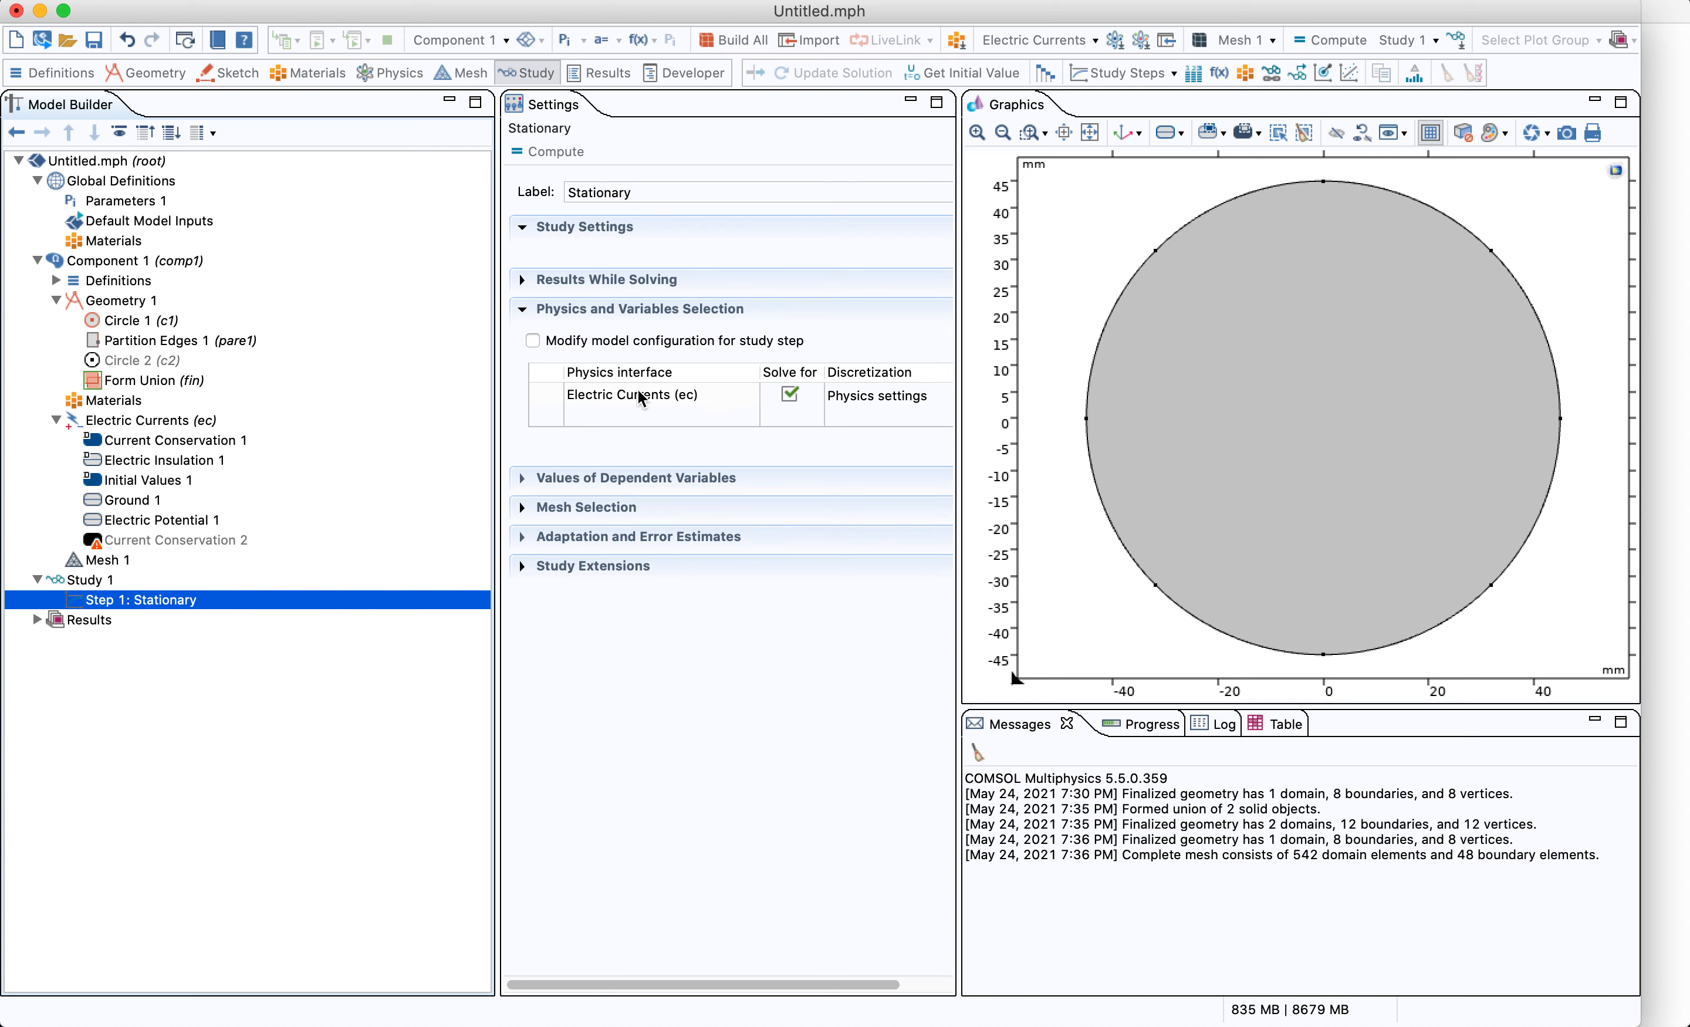
click(131, 581)
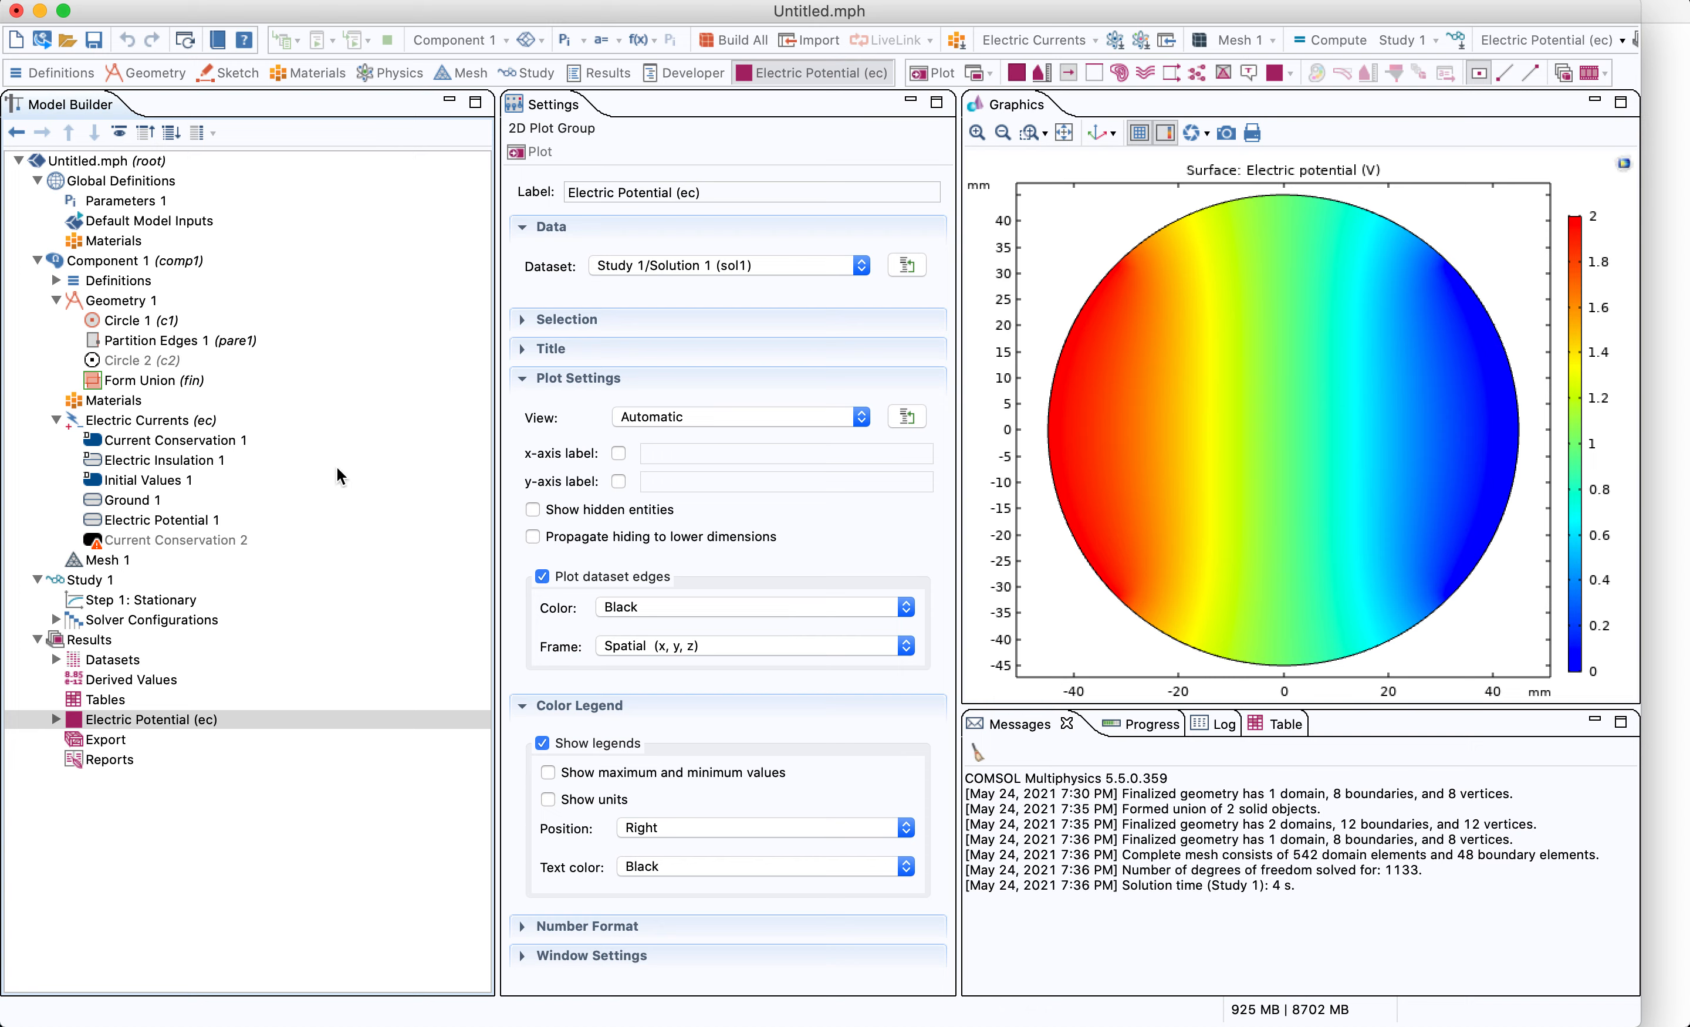
Review the boundary conditions, Electric Currents domains and the electric potential plot's dataset
click(208, 524)
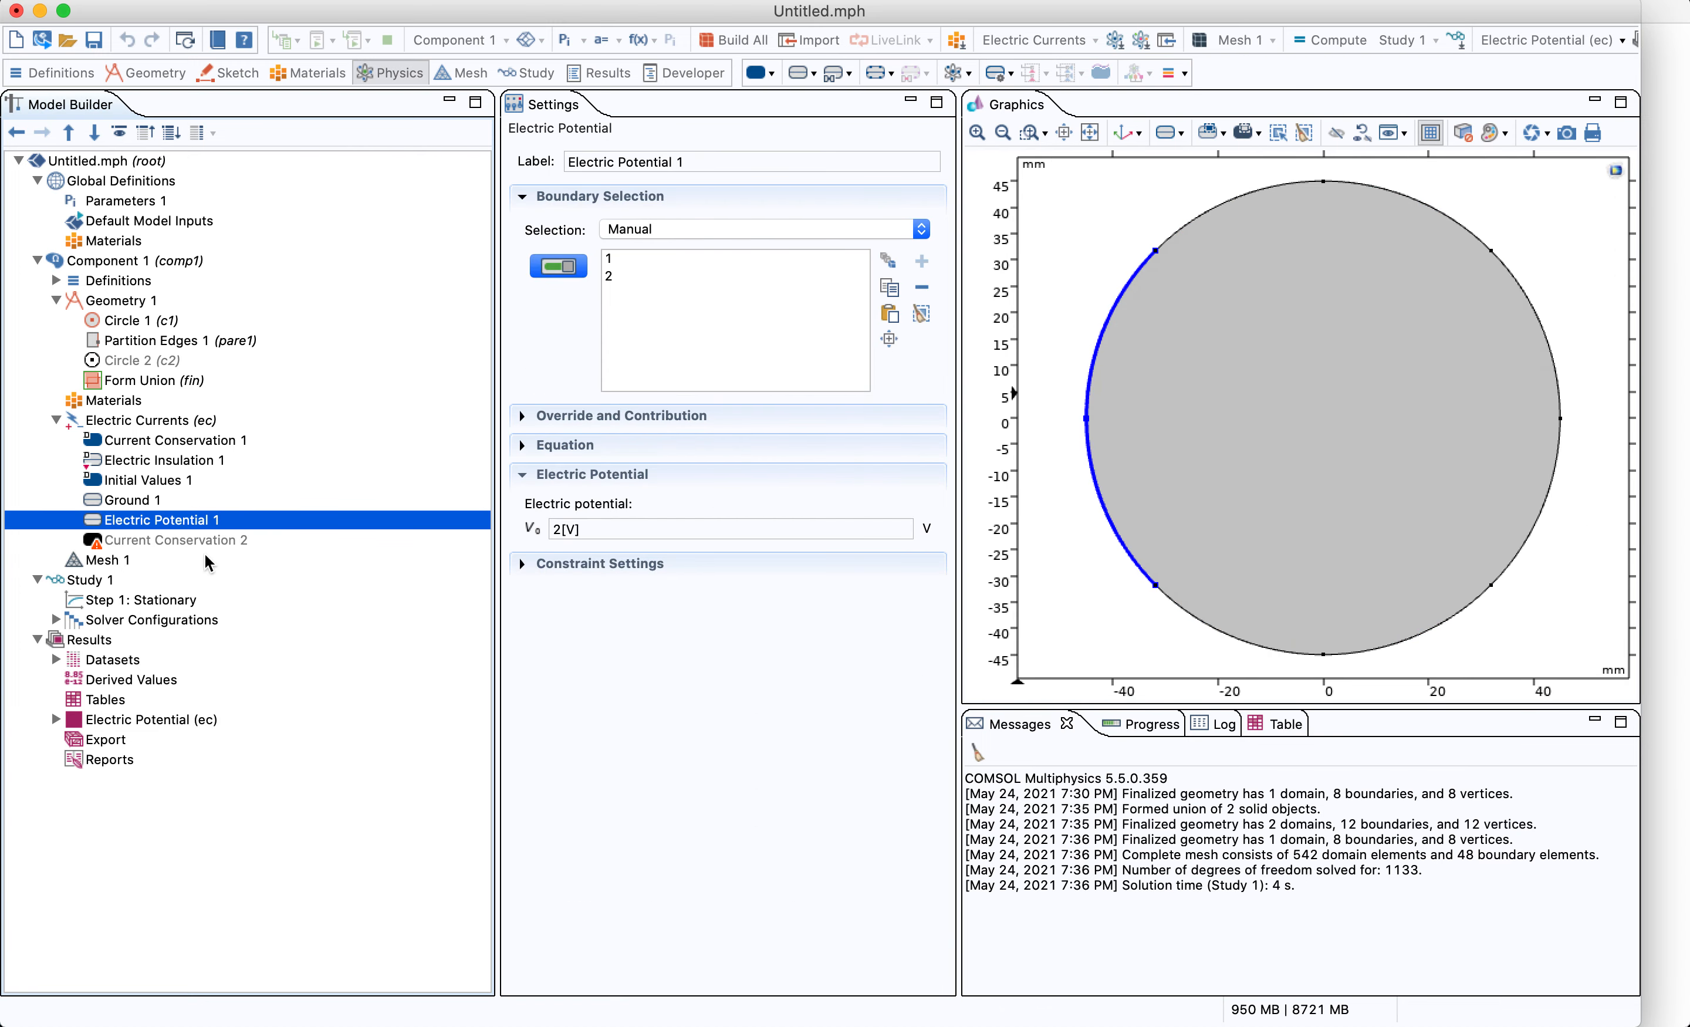
click(174, 501)
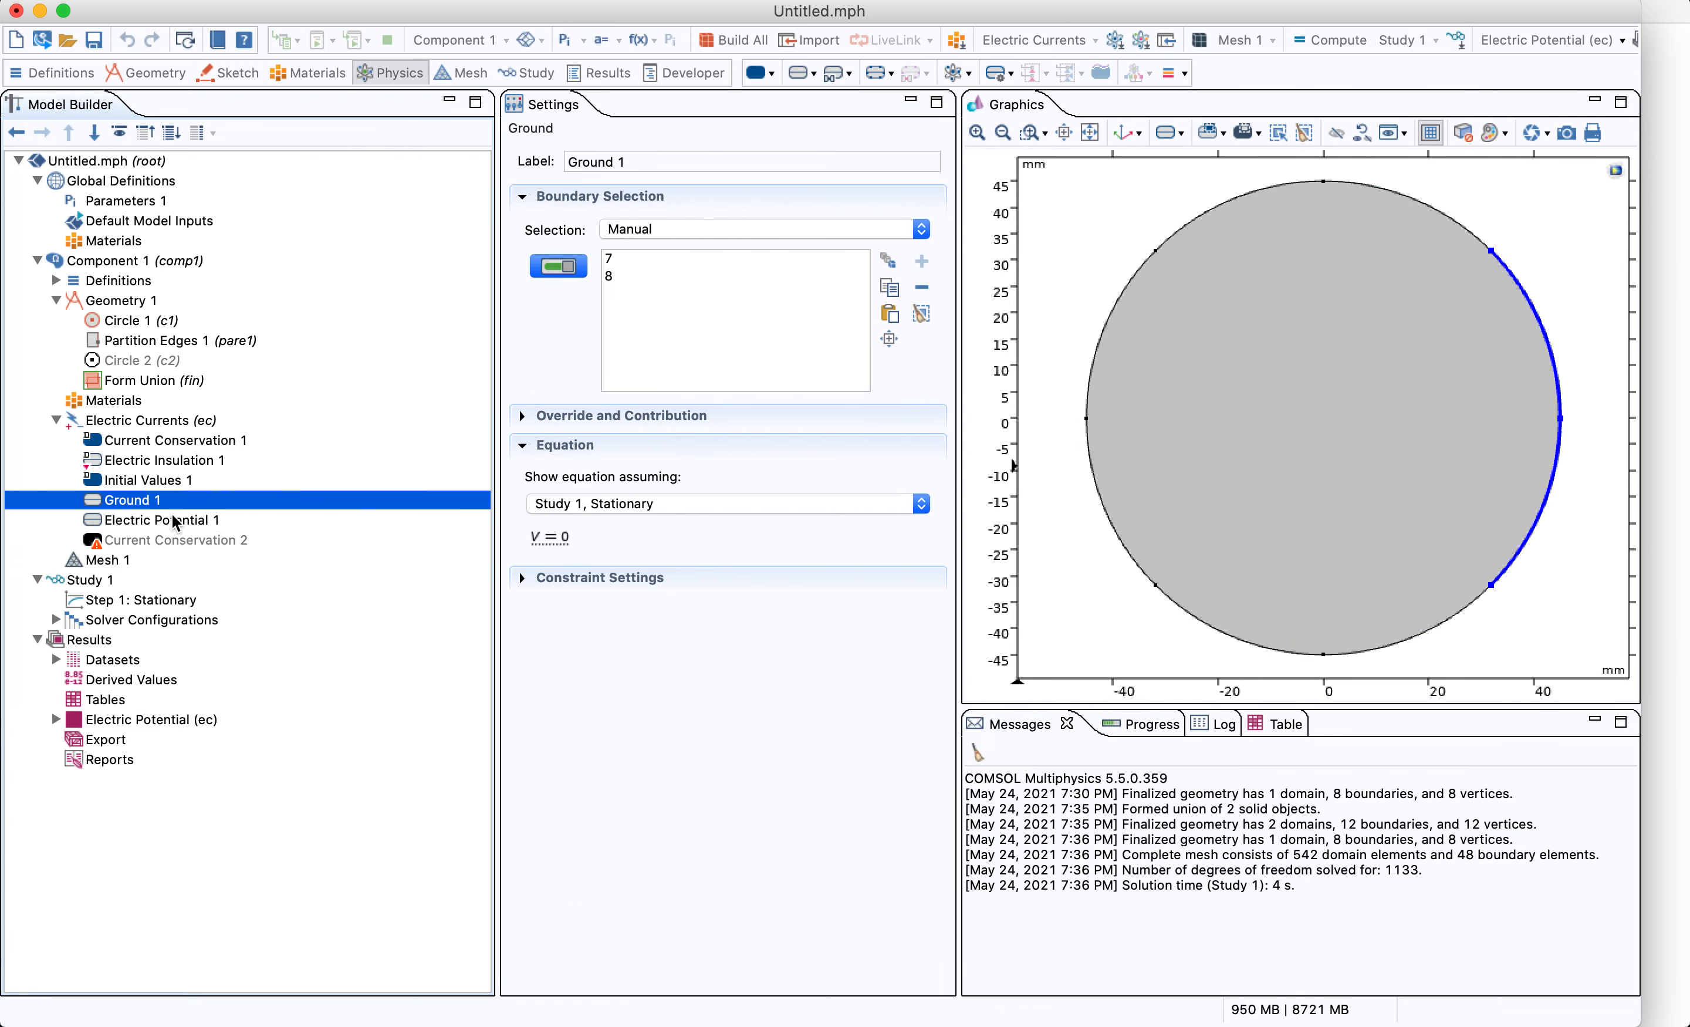
click(176, 424)
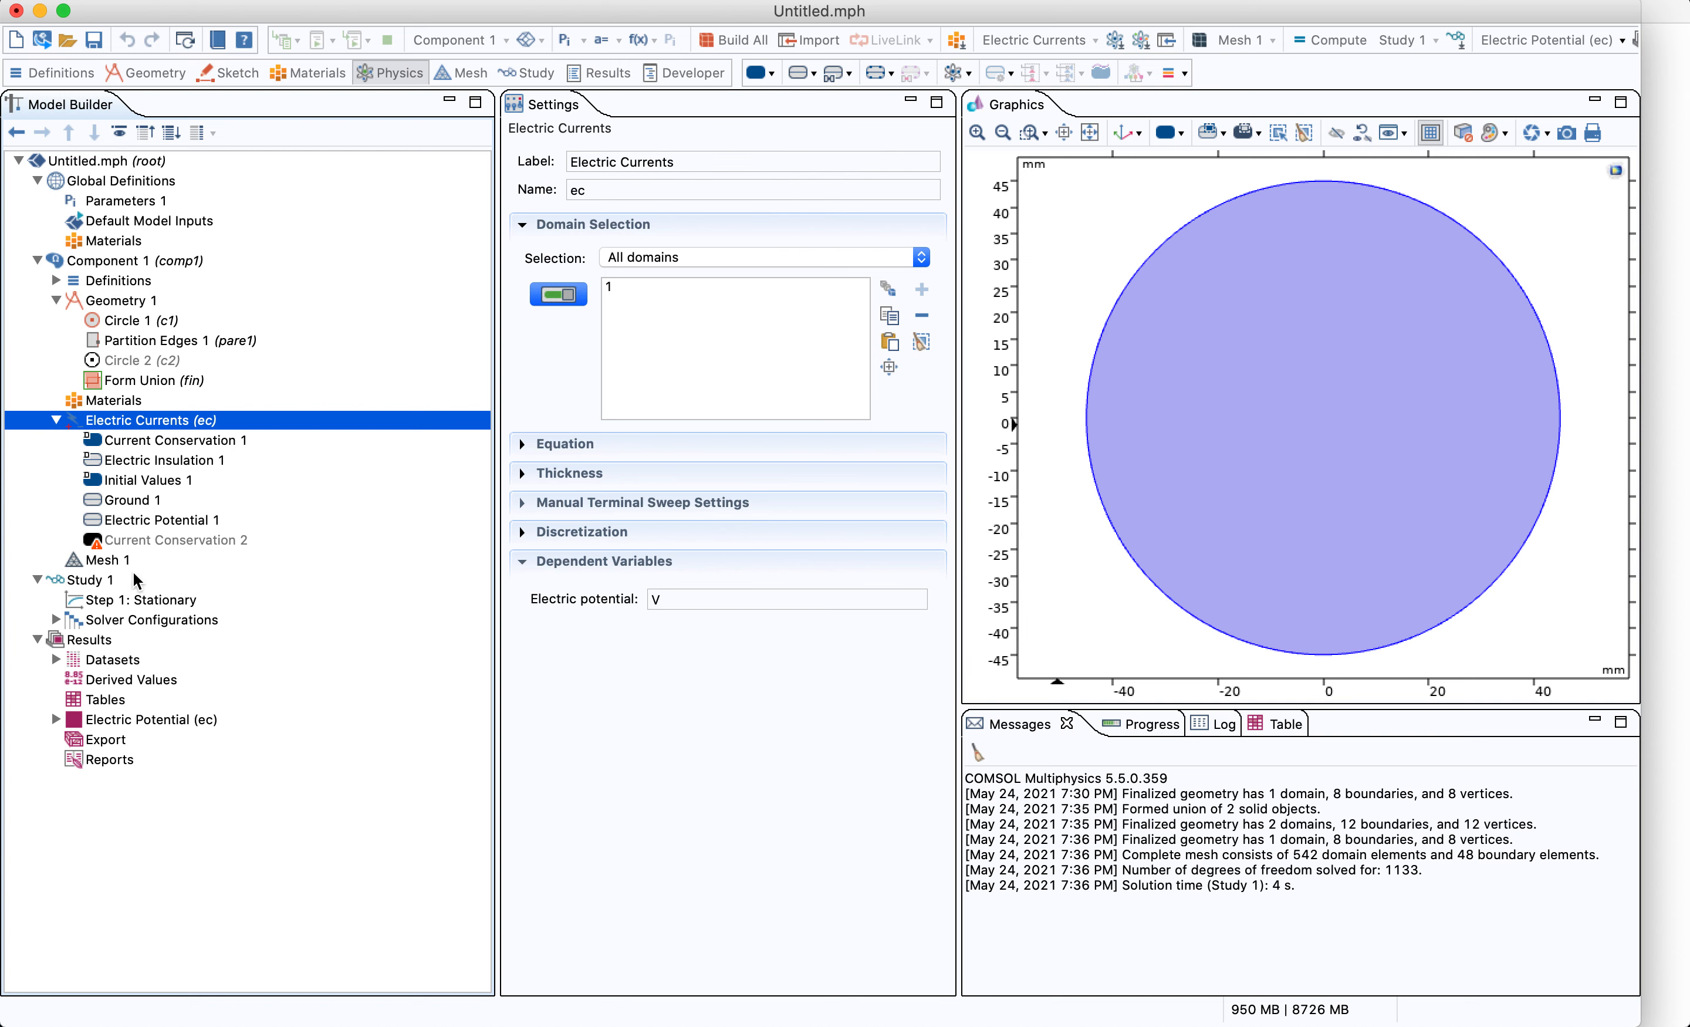
click(109, 580)
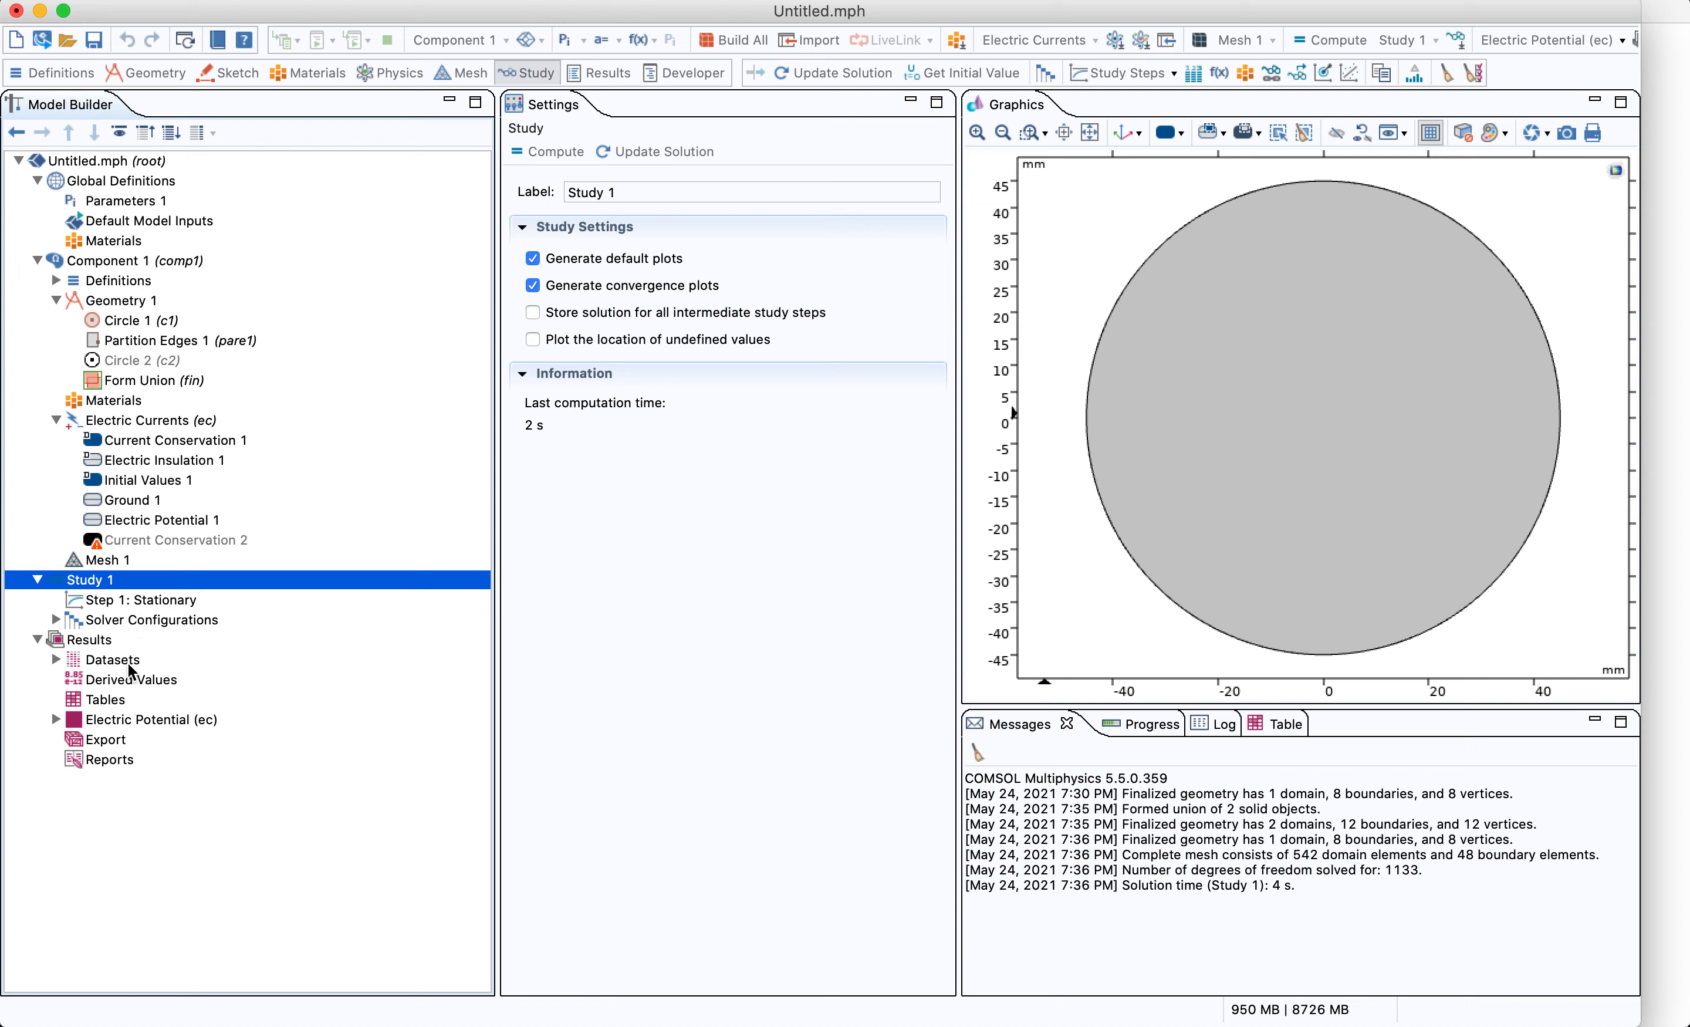
click(135, 719)
click(56, 718)
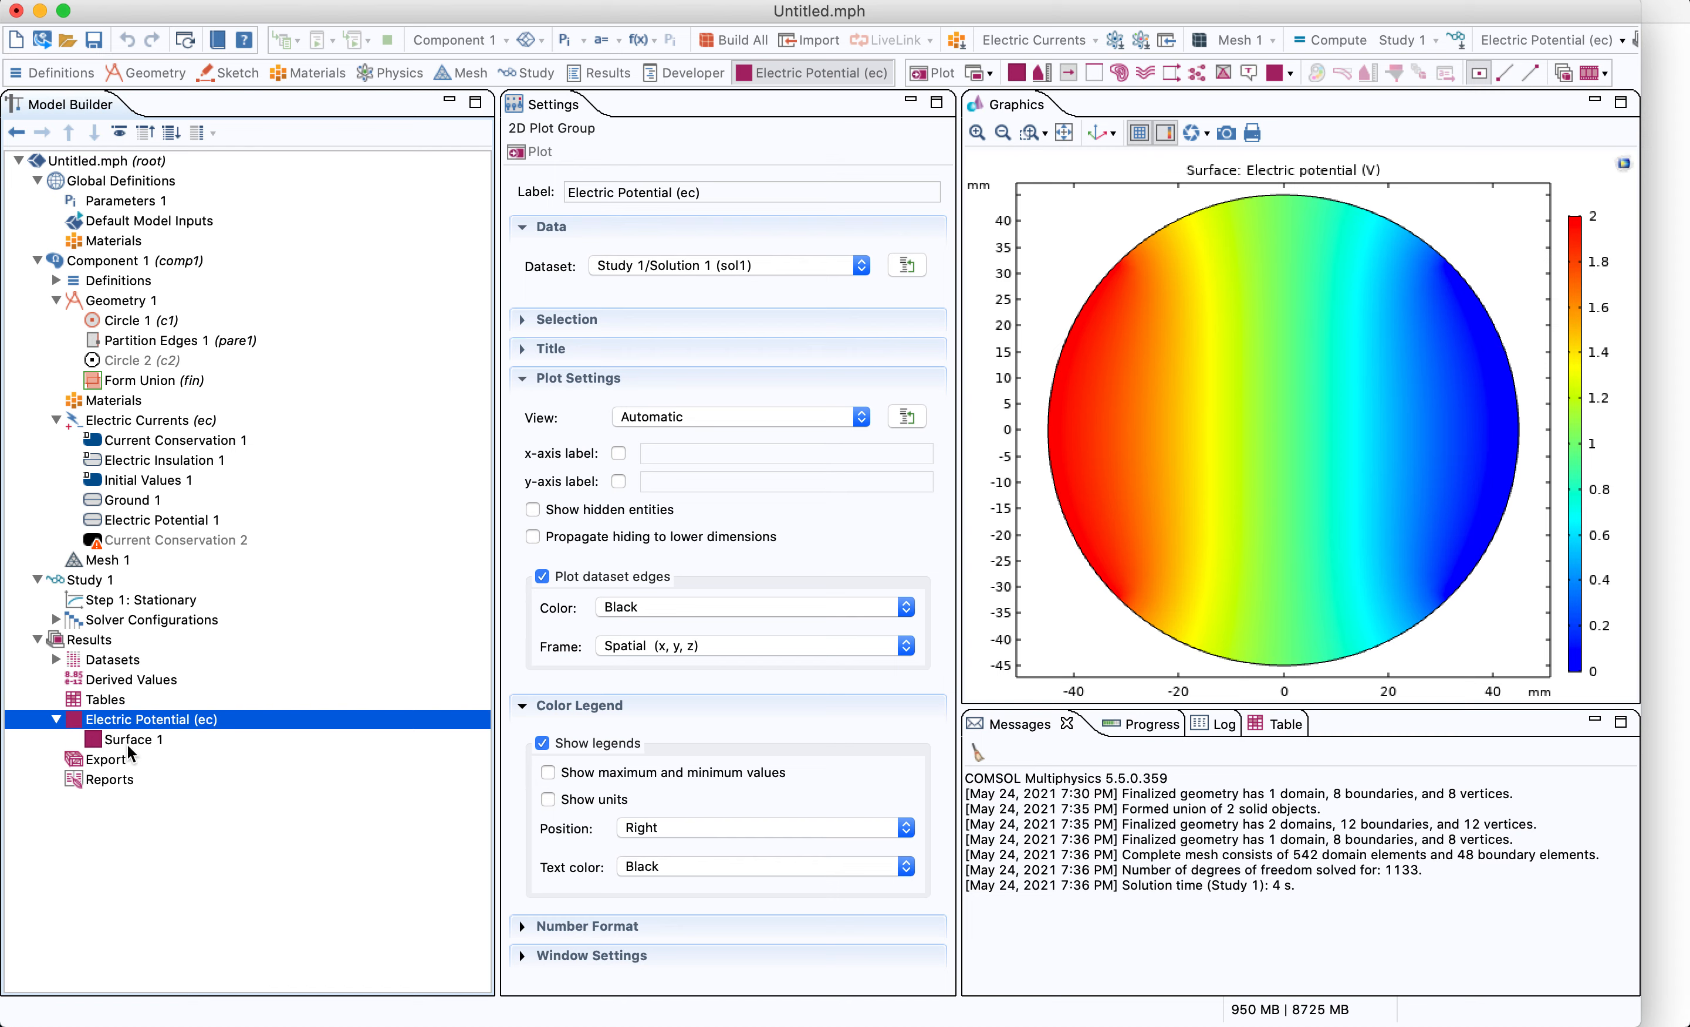
click(669, 280)
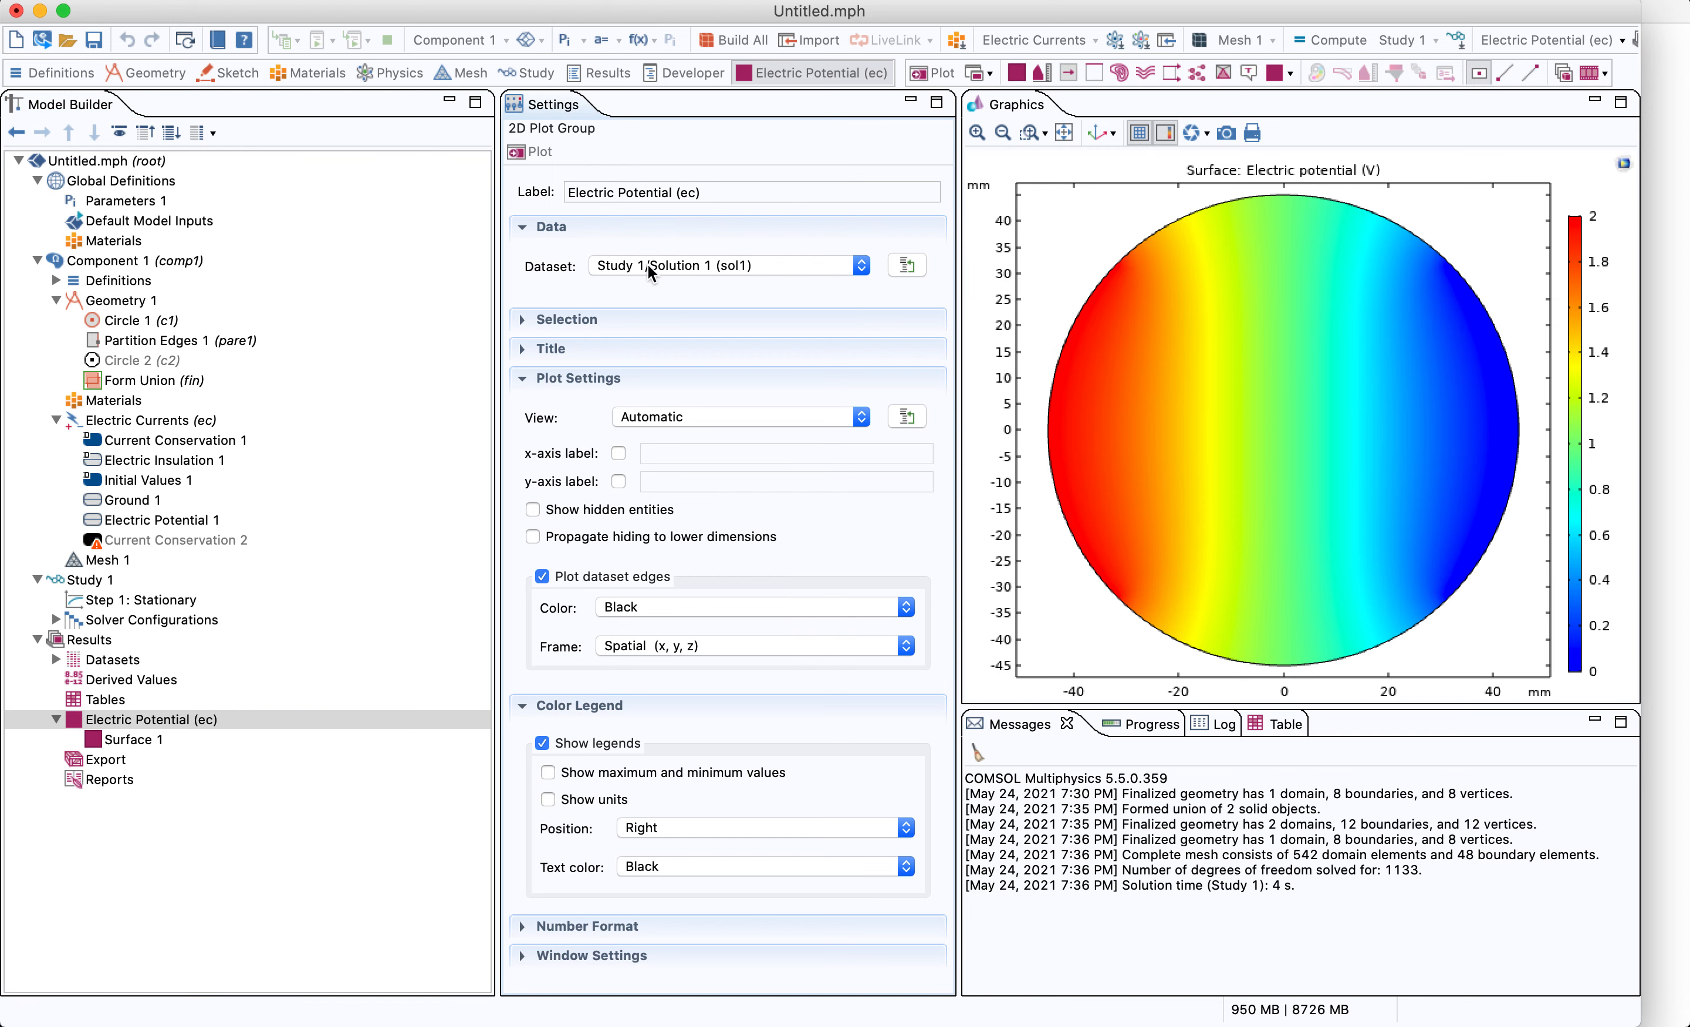
click(835, 267)
click(685, 262)
Add a Time Dependent study step to Study 1
click(88, 580)
right_click(89, 580)
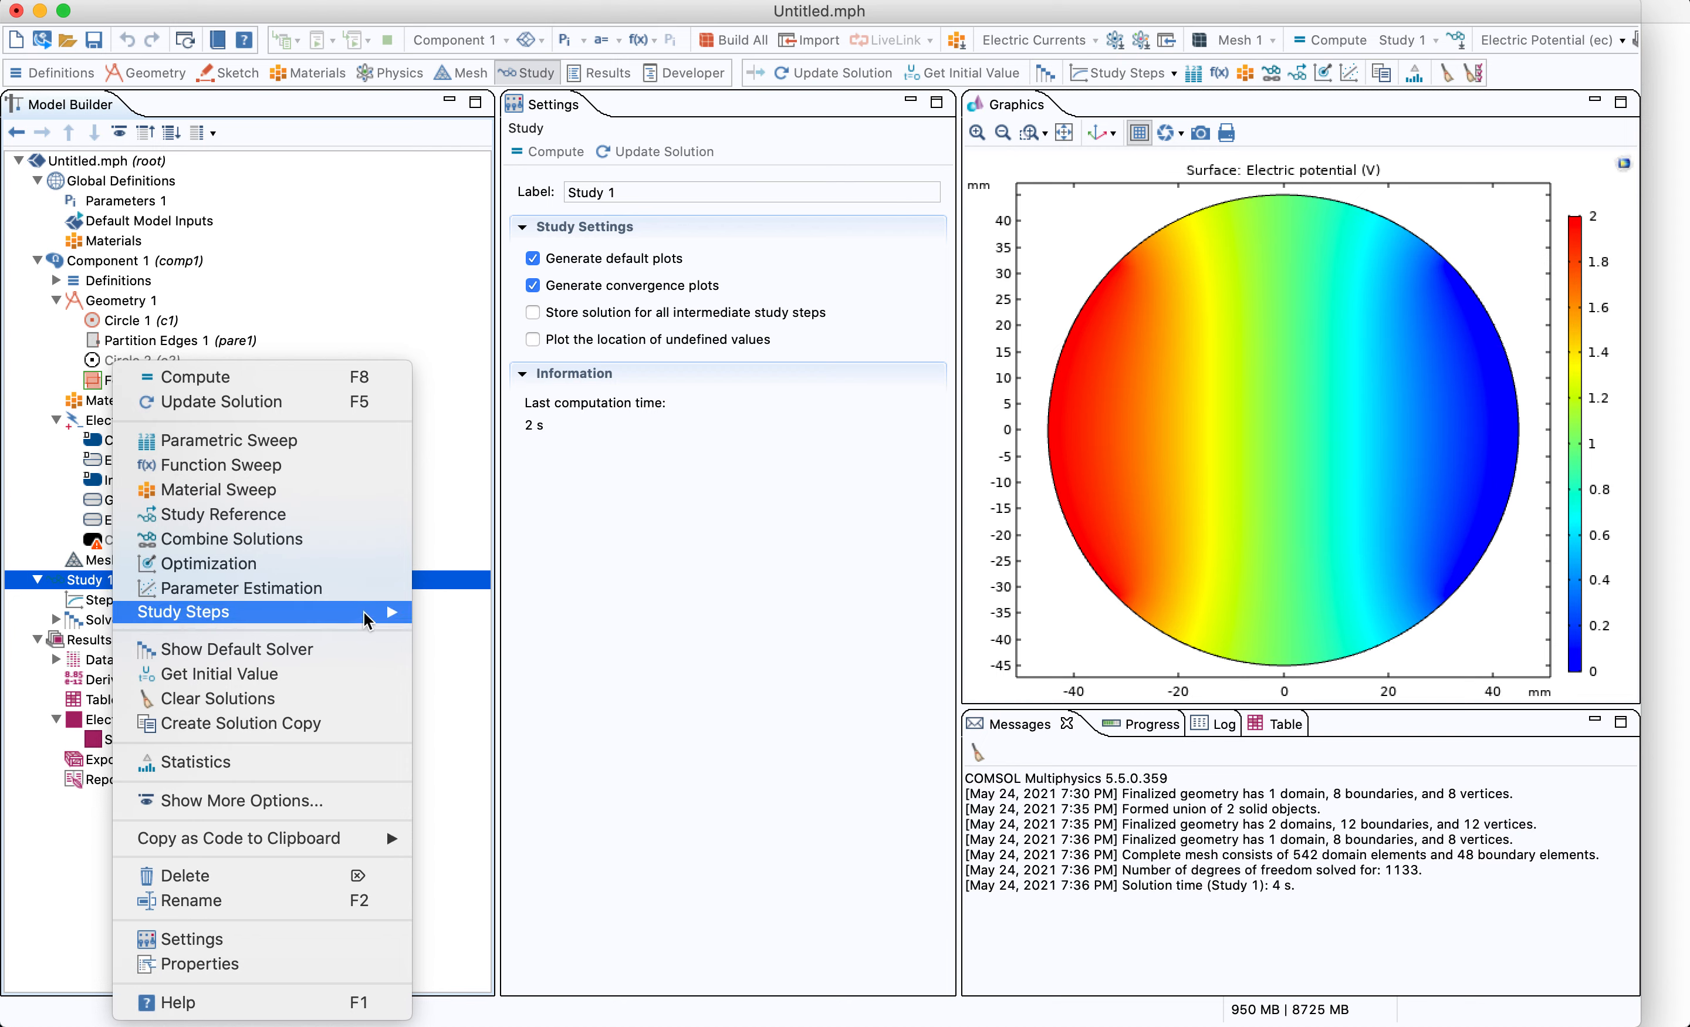
mouse_move(367, 621)
mouse_move(553, 636)
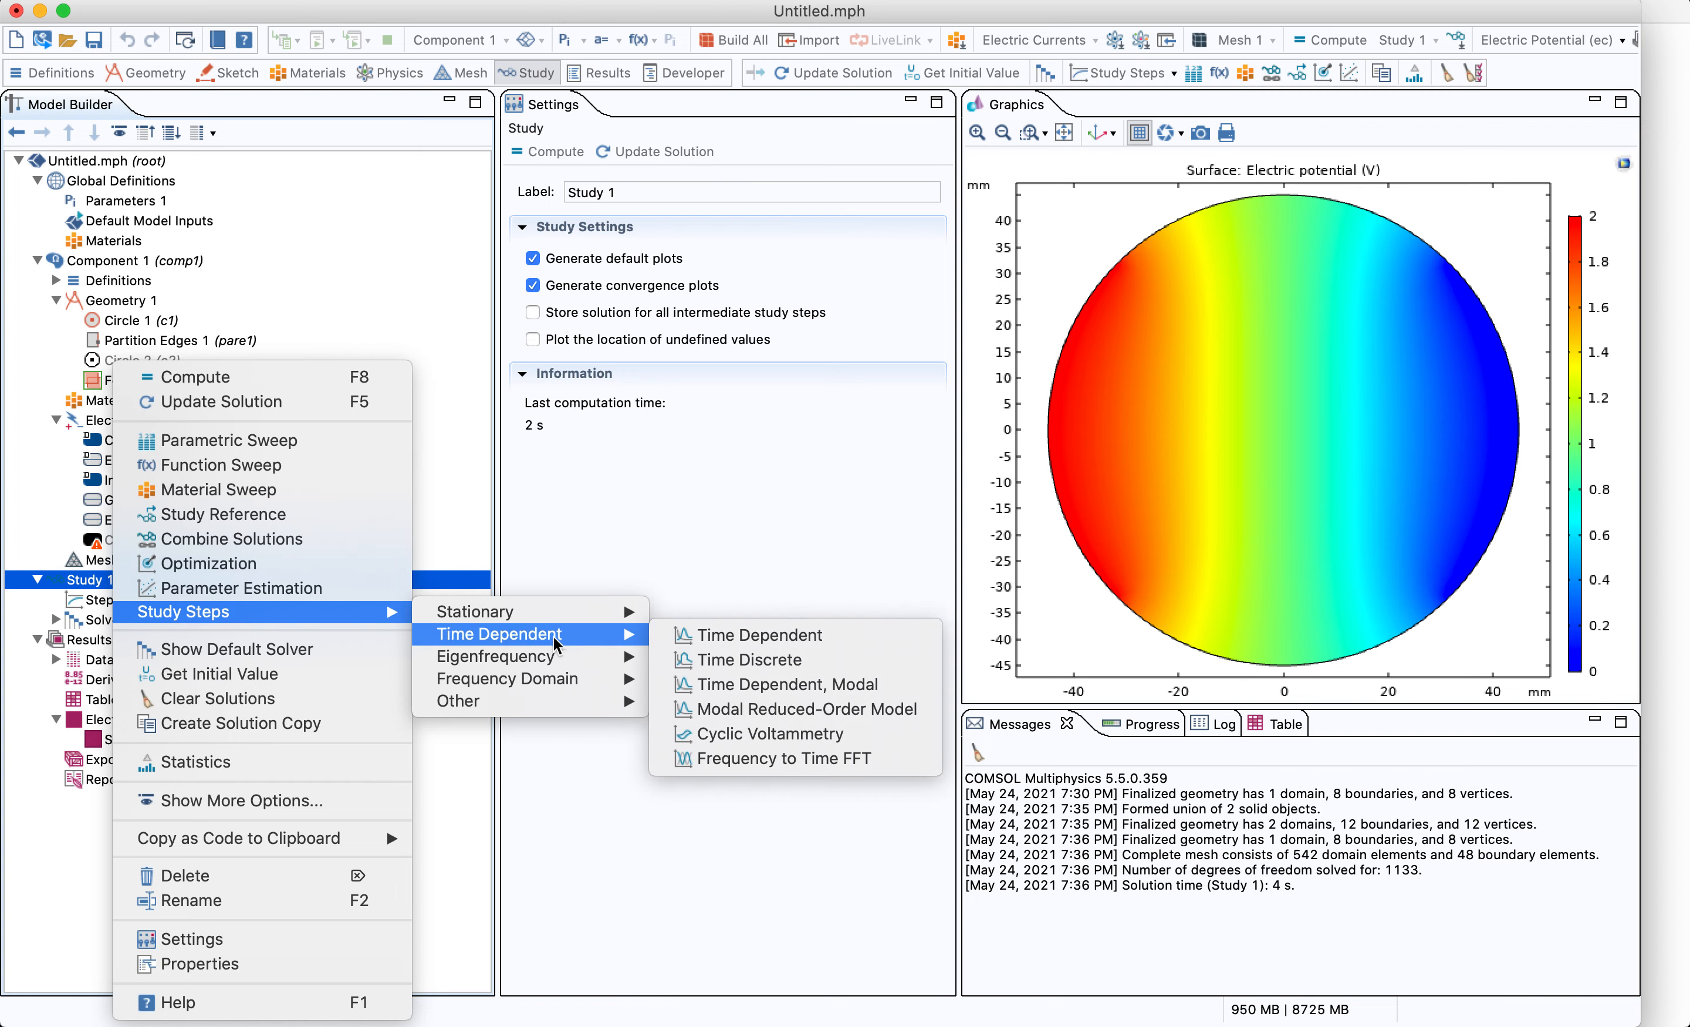
click(721, 642)
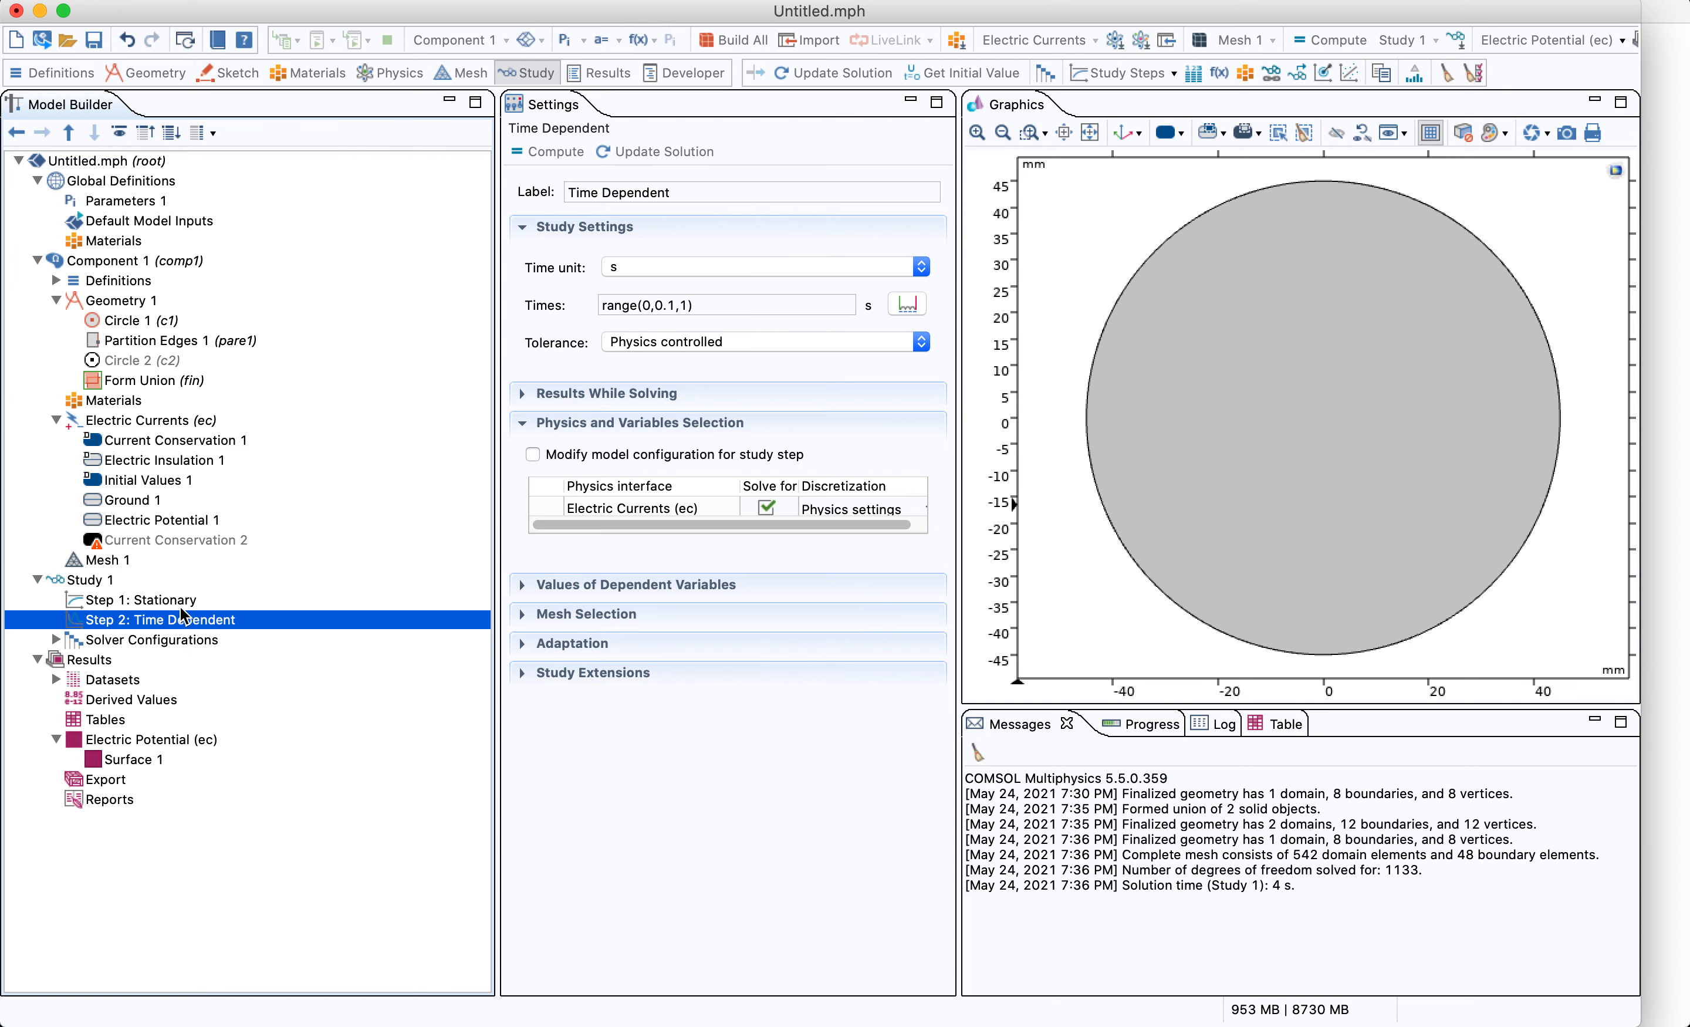
click(178, 601)
click(215, 621)
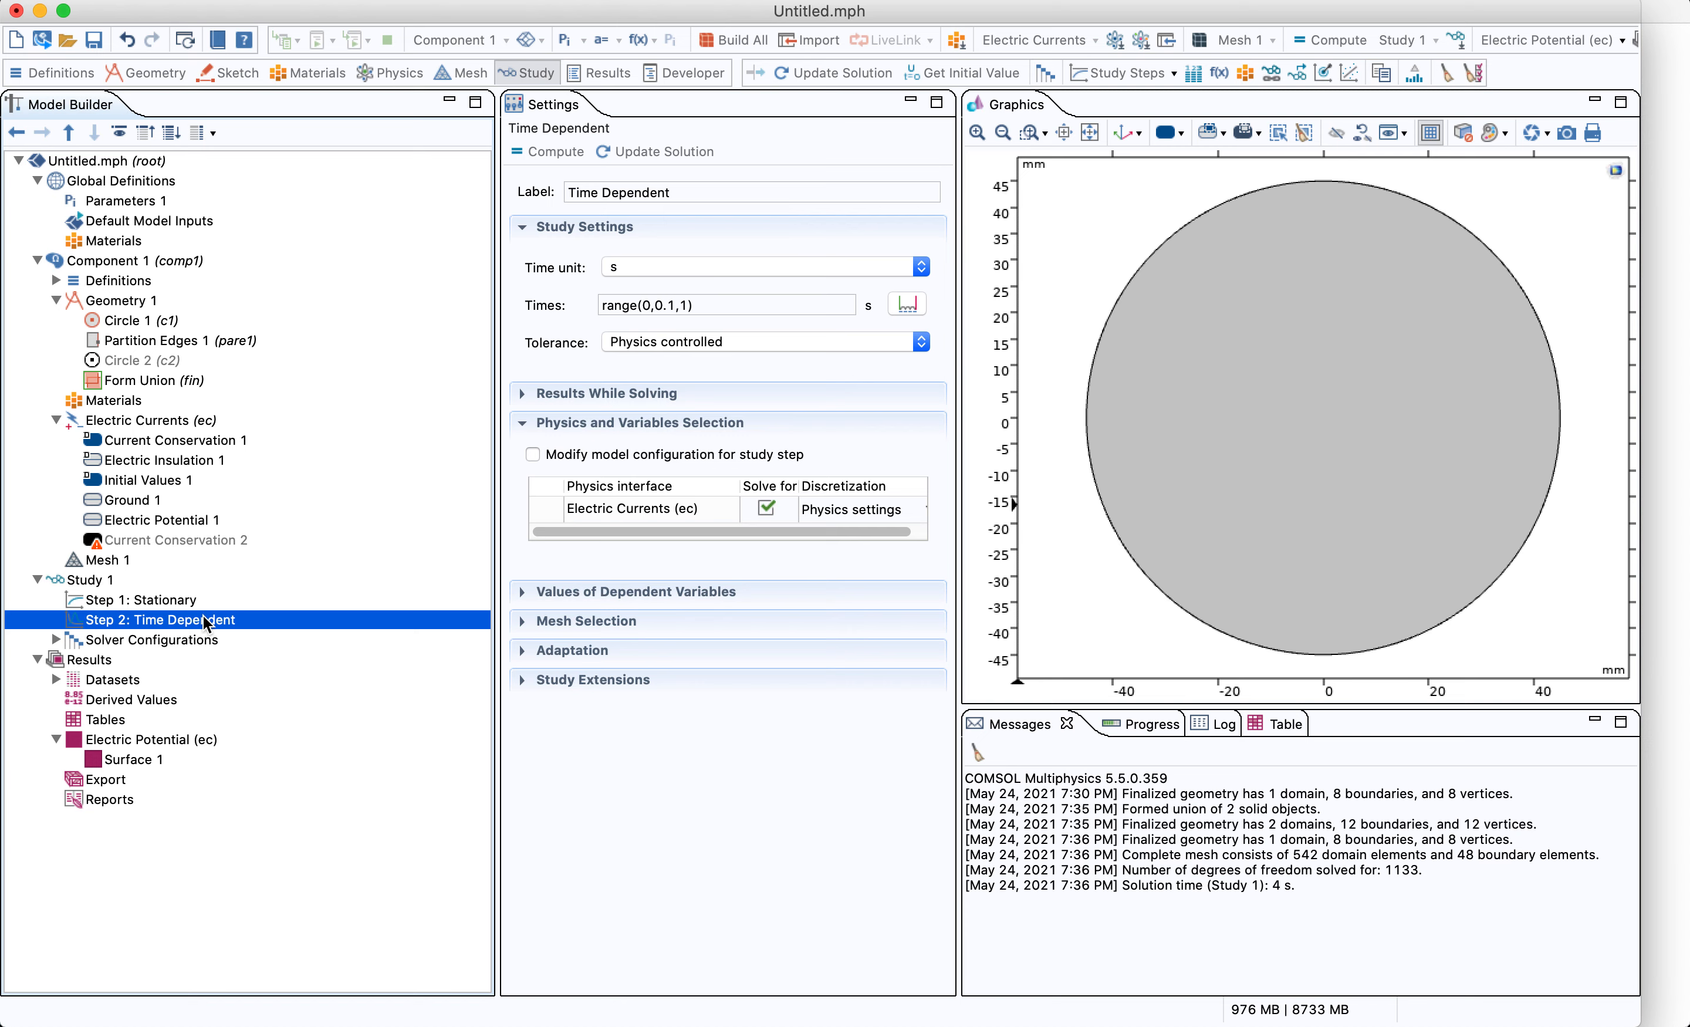
Delete the Time Dependent study step
right_click(170, 617)
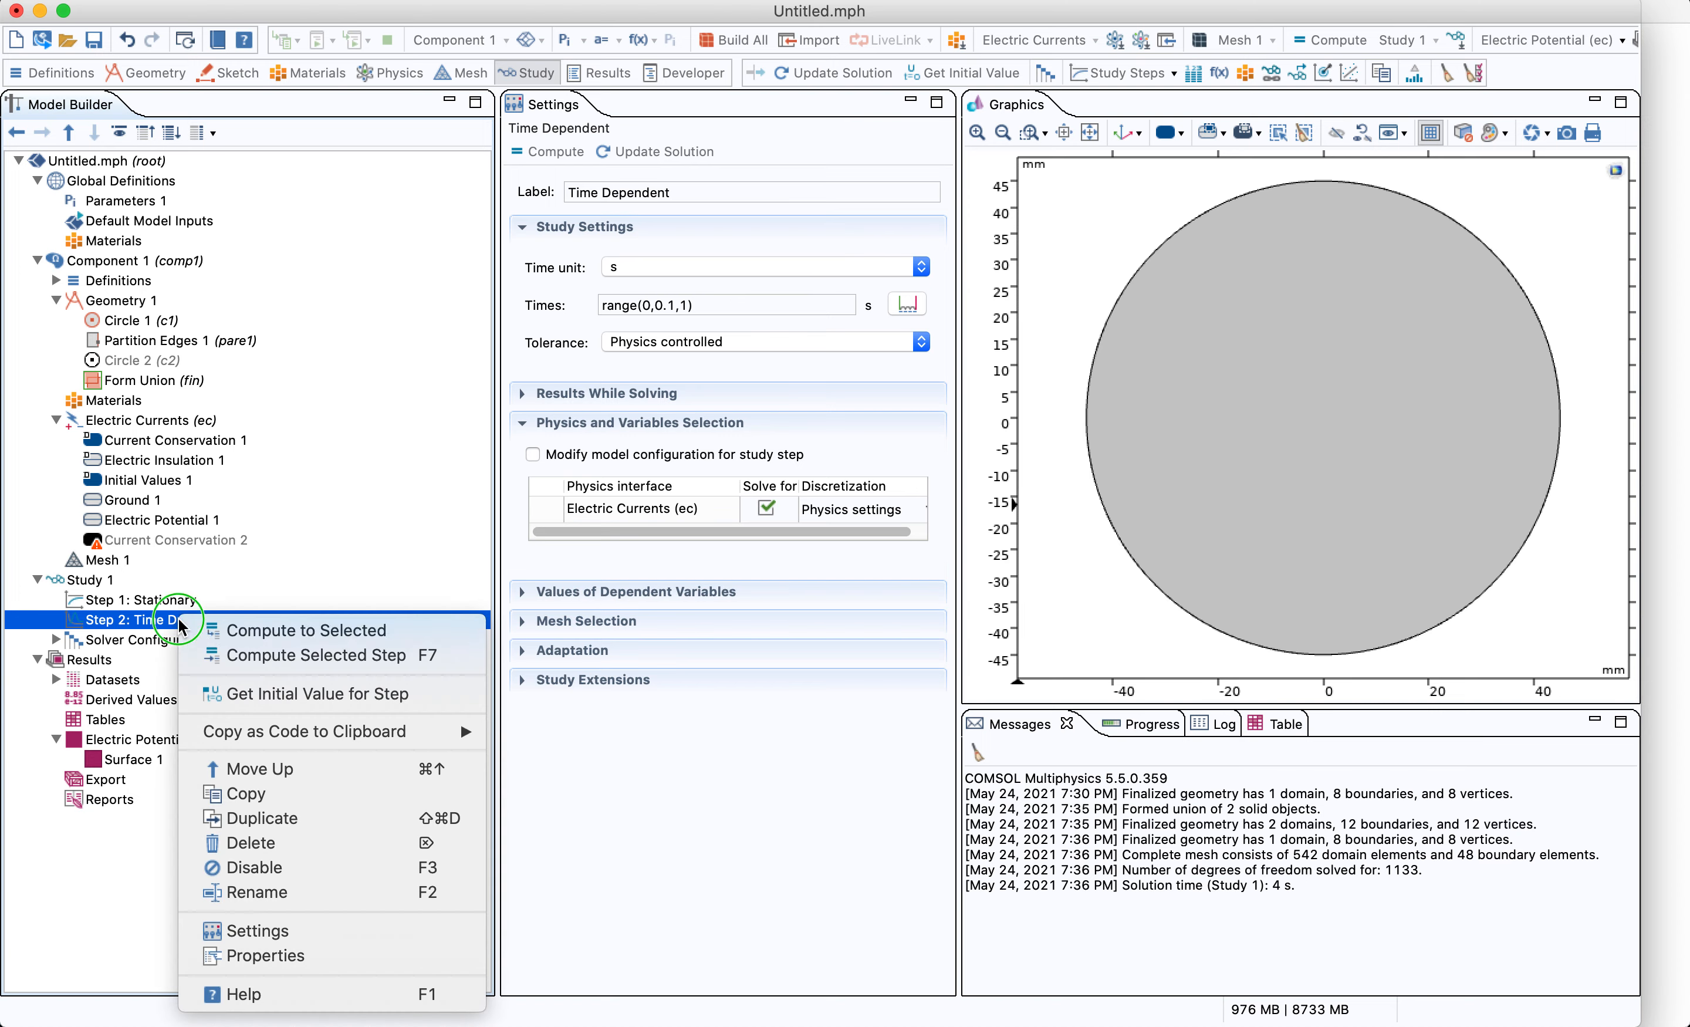
click(294, 844)
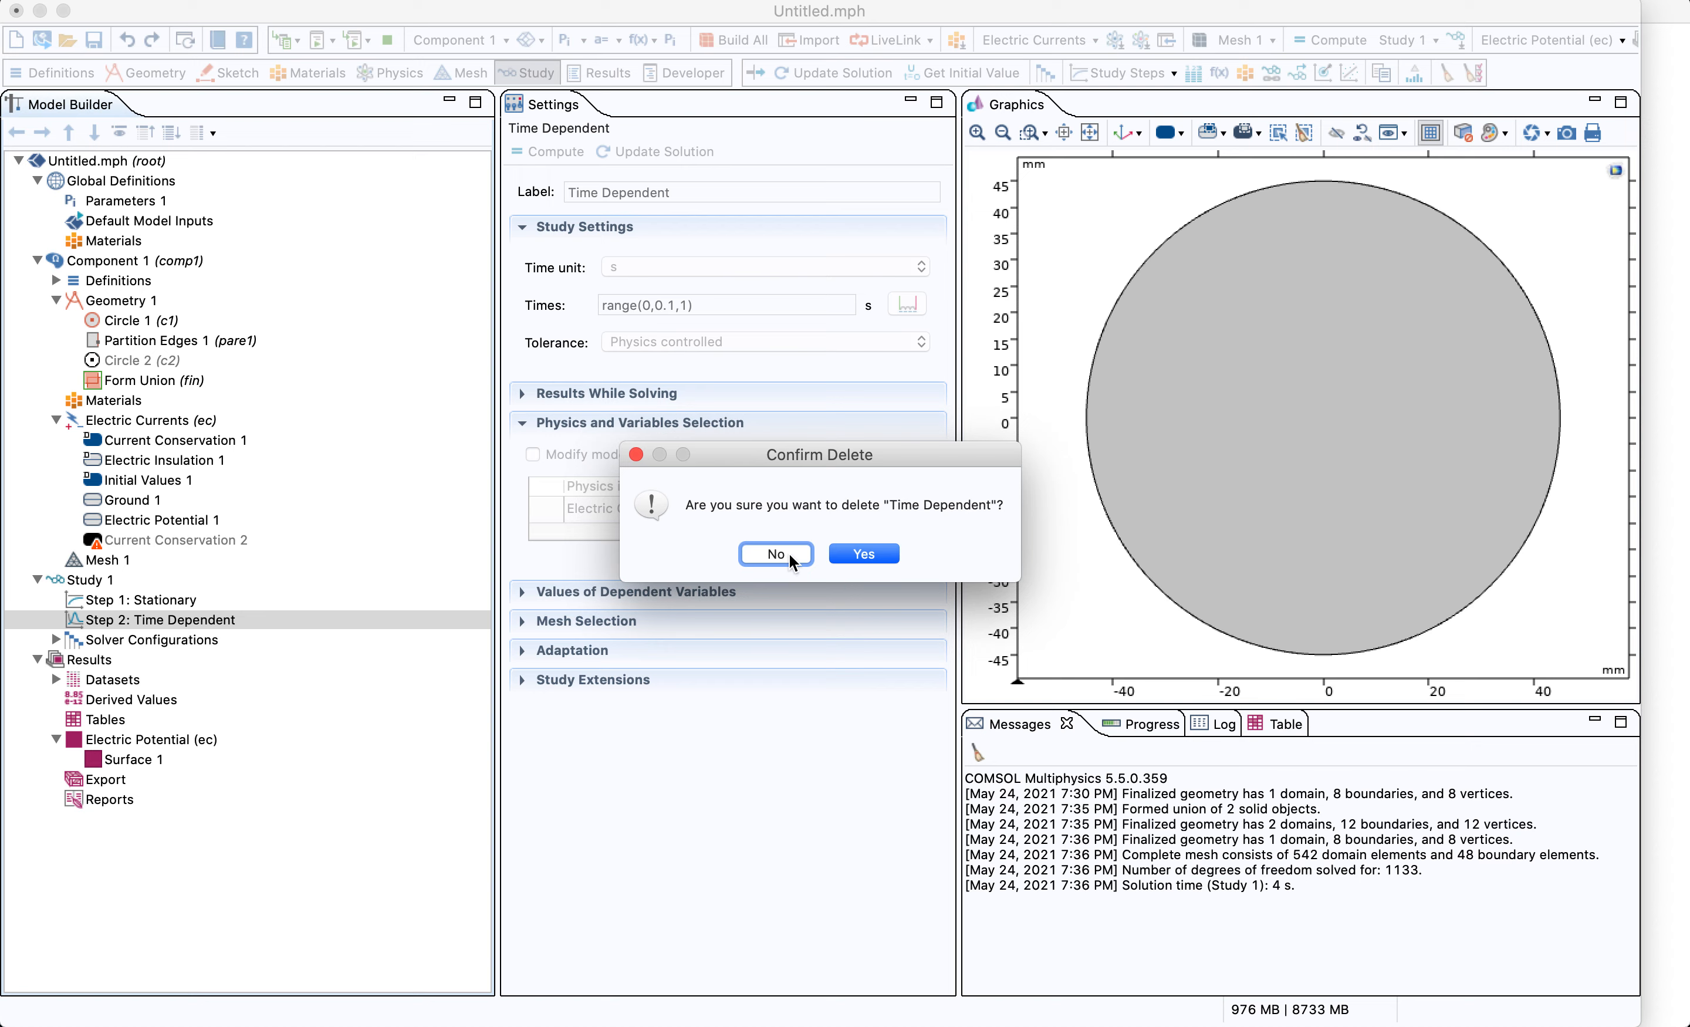
click(867, 555)
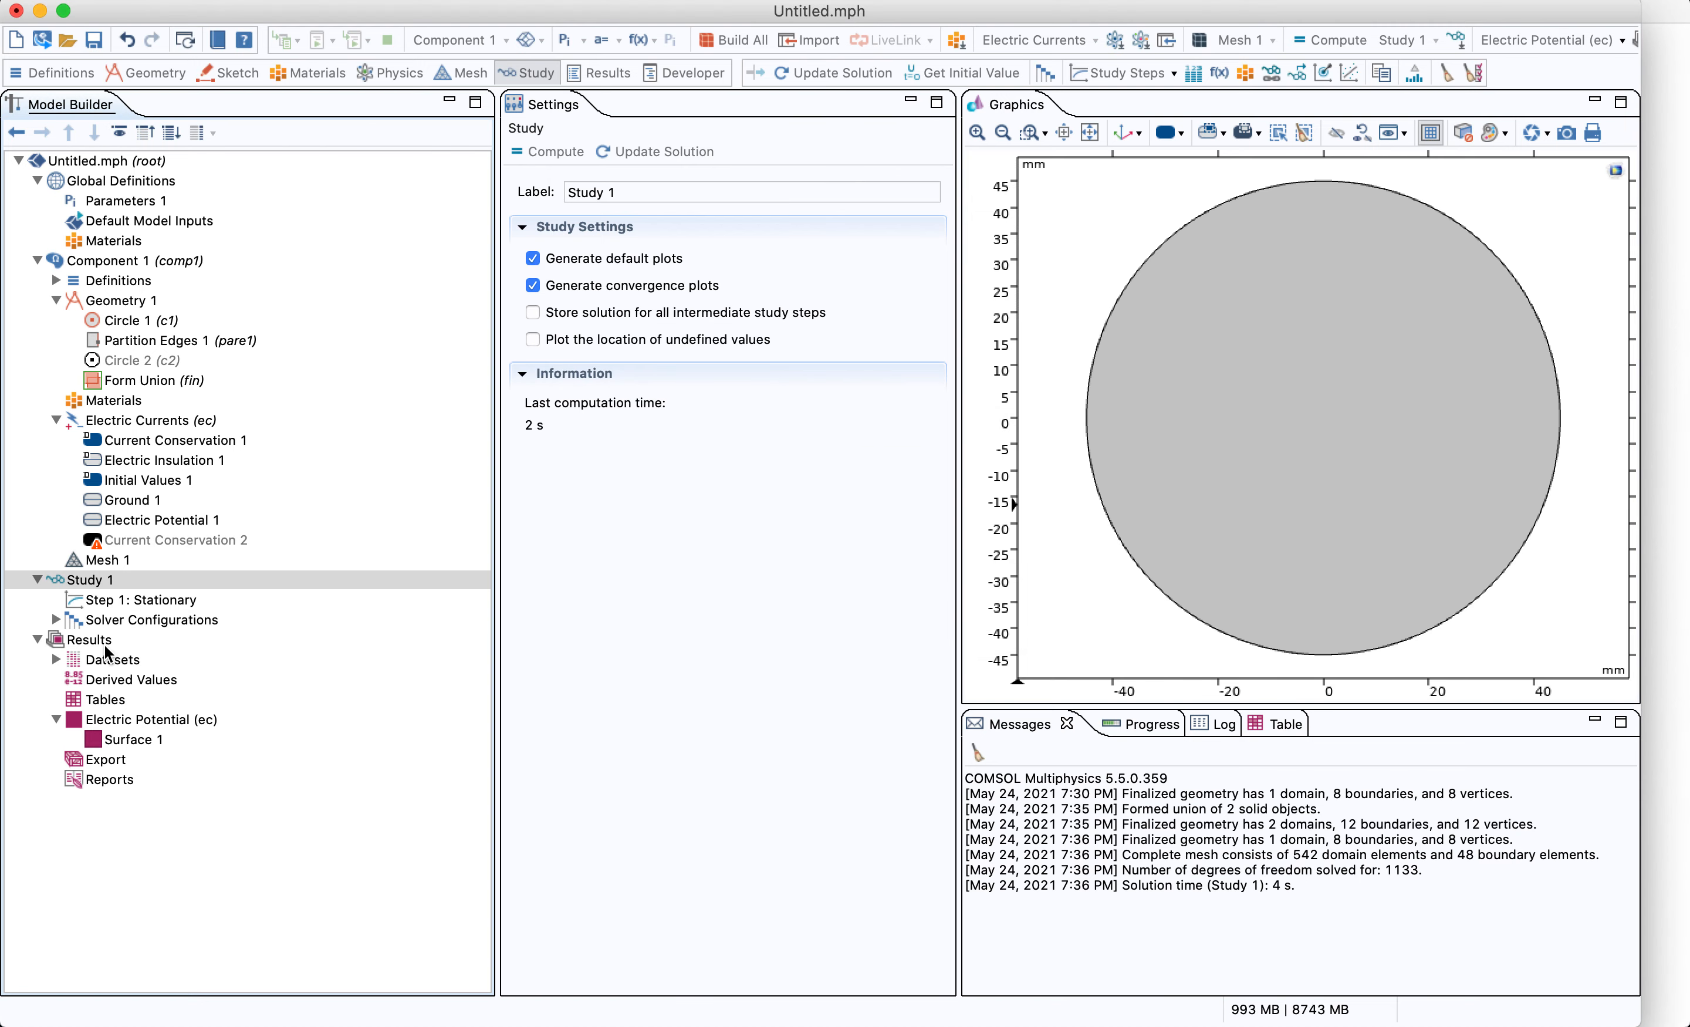
Add a 1D plot group under Results and give it a Line Graph
right_click(106, 644)
key(Escape)
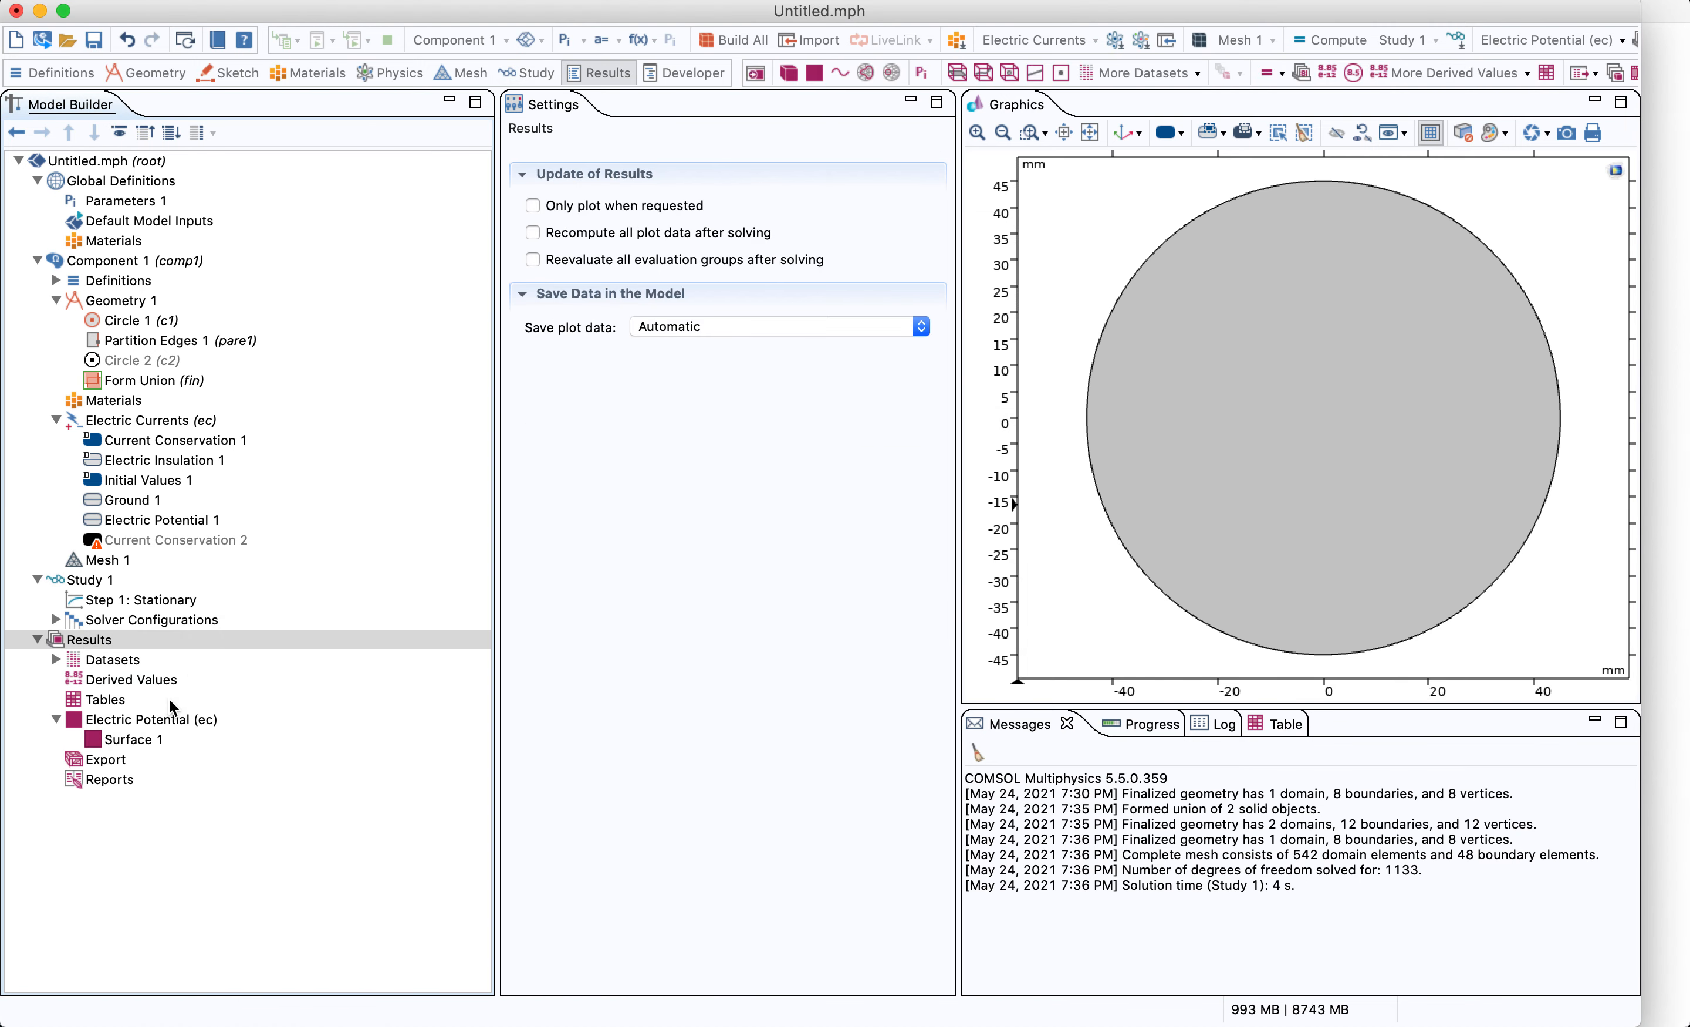
click(143, 765)
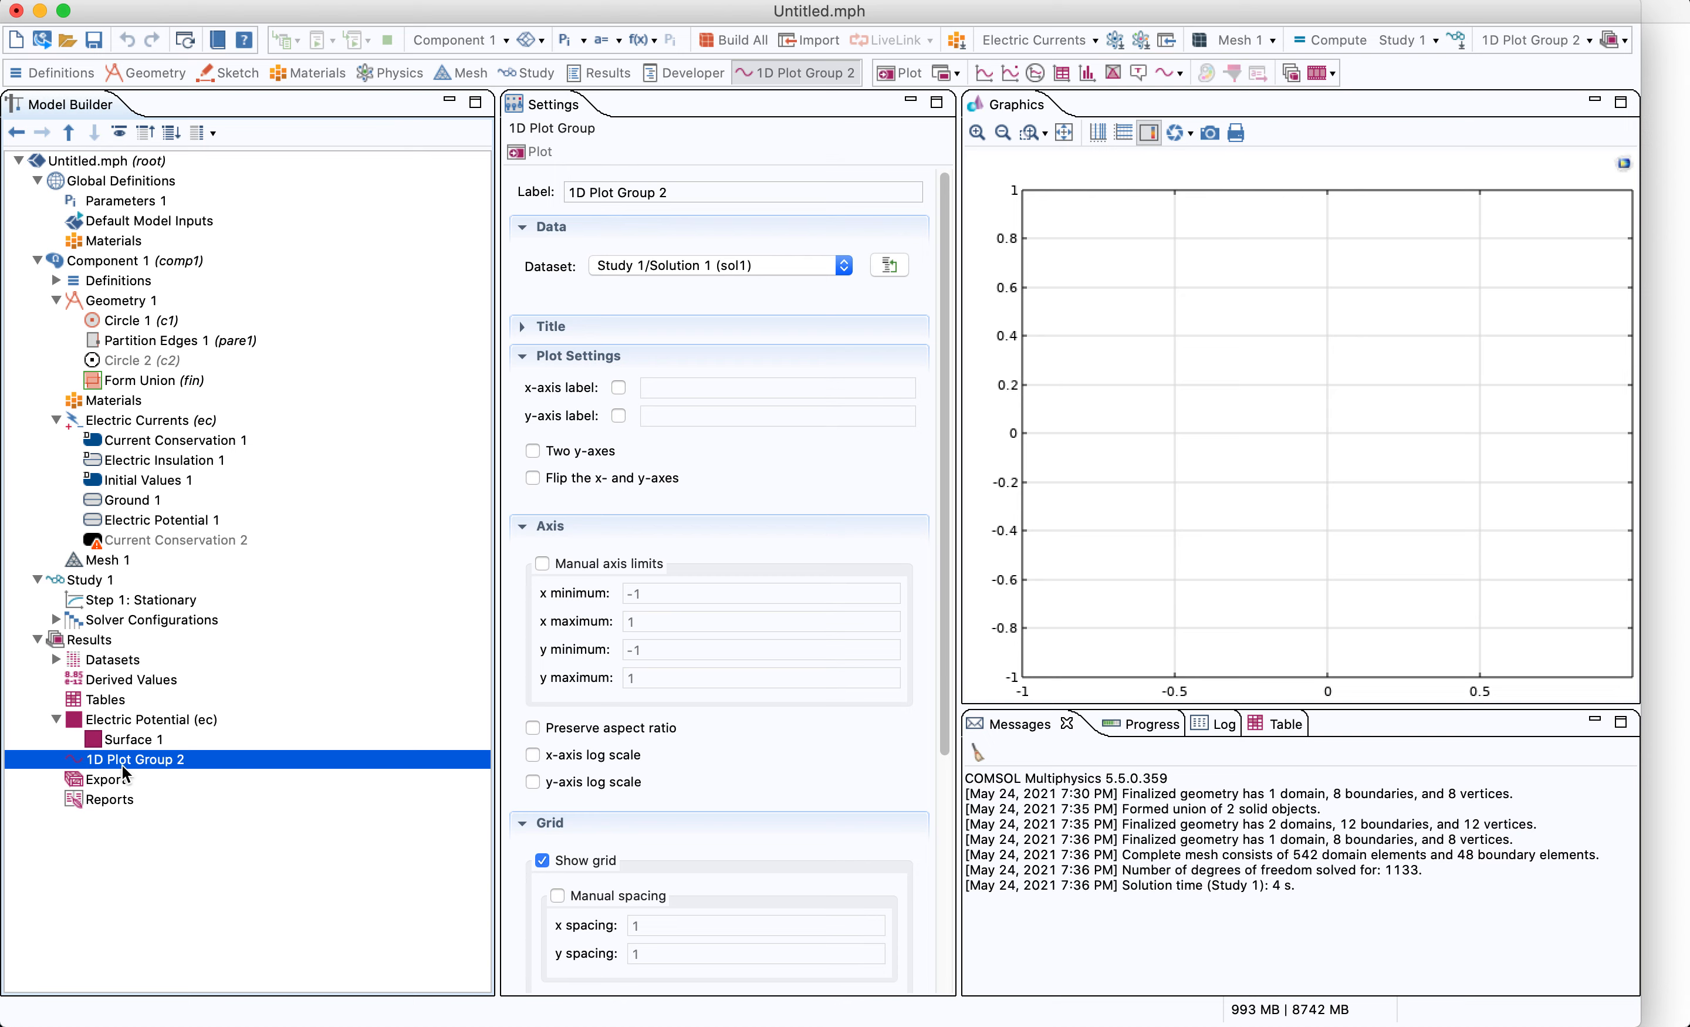
right_click(155, 761)
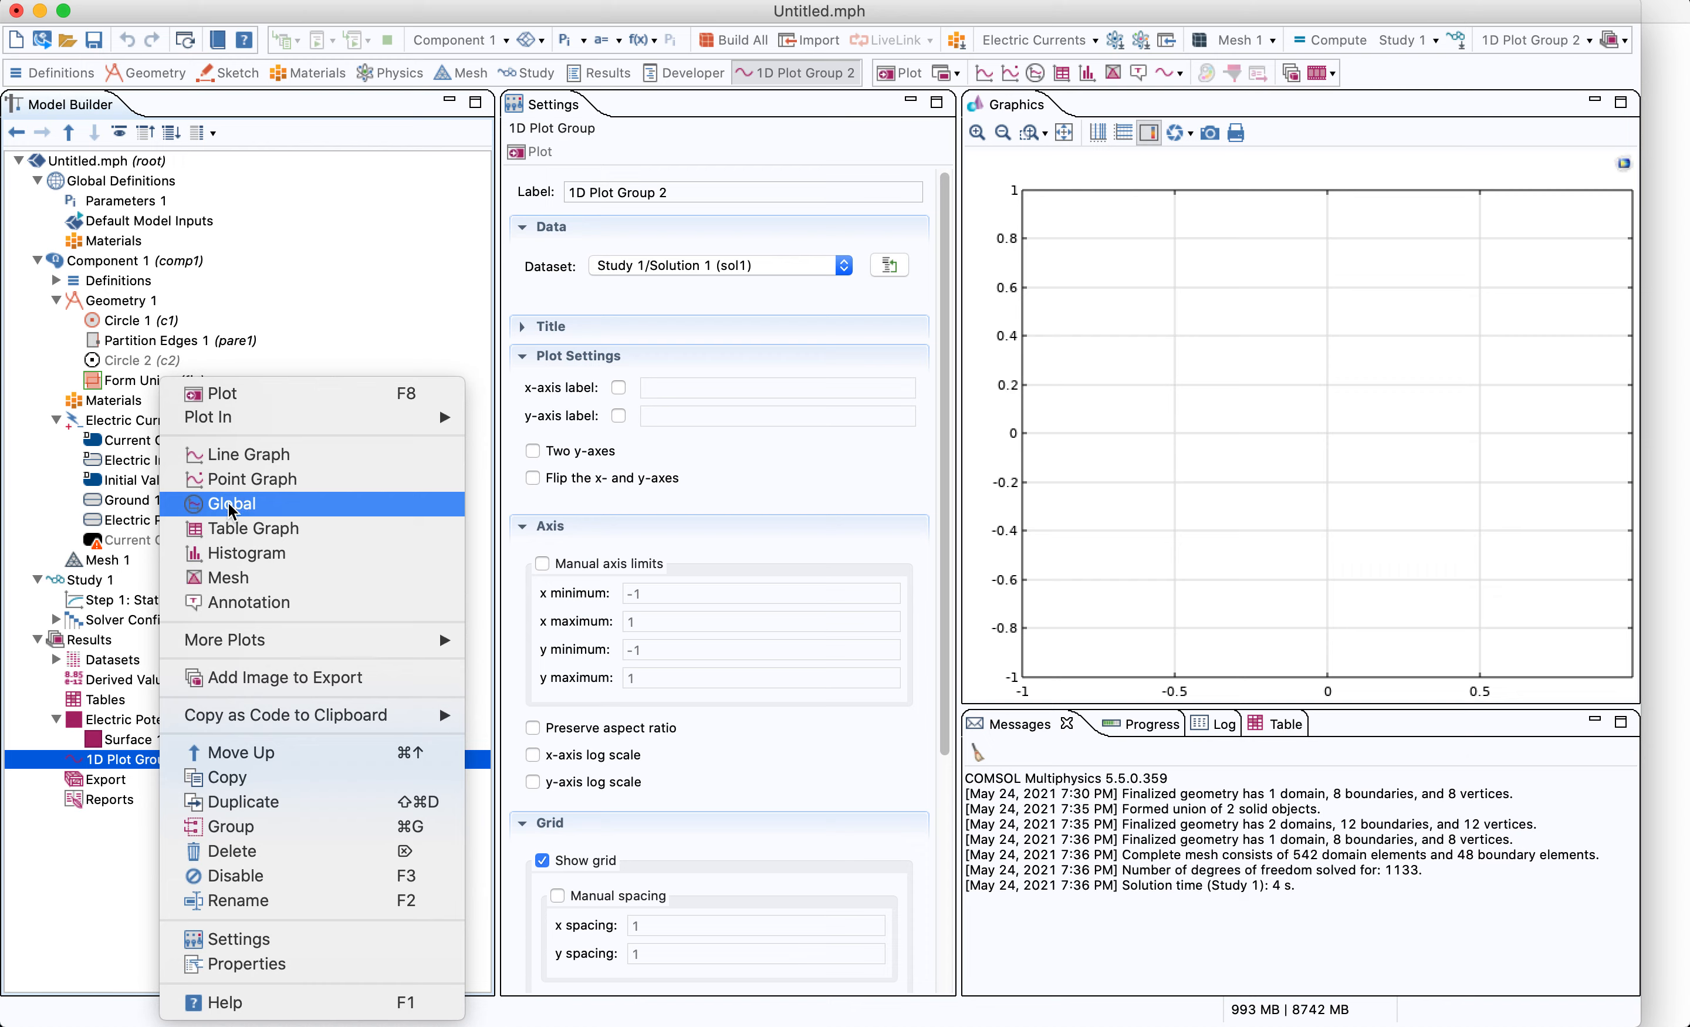
click(238, 456)
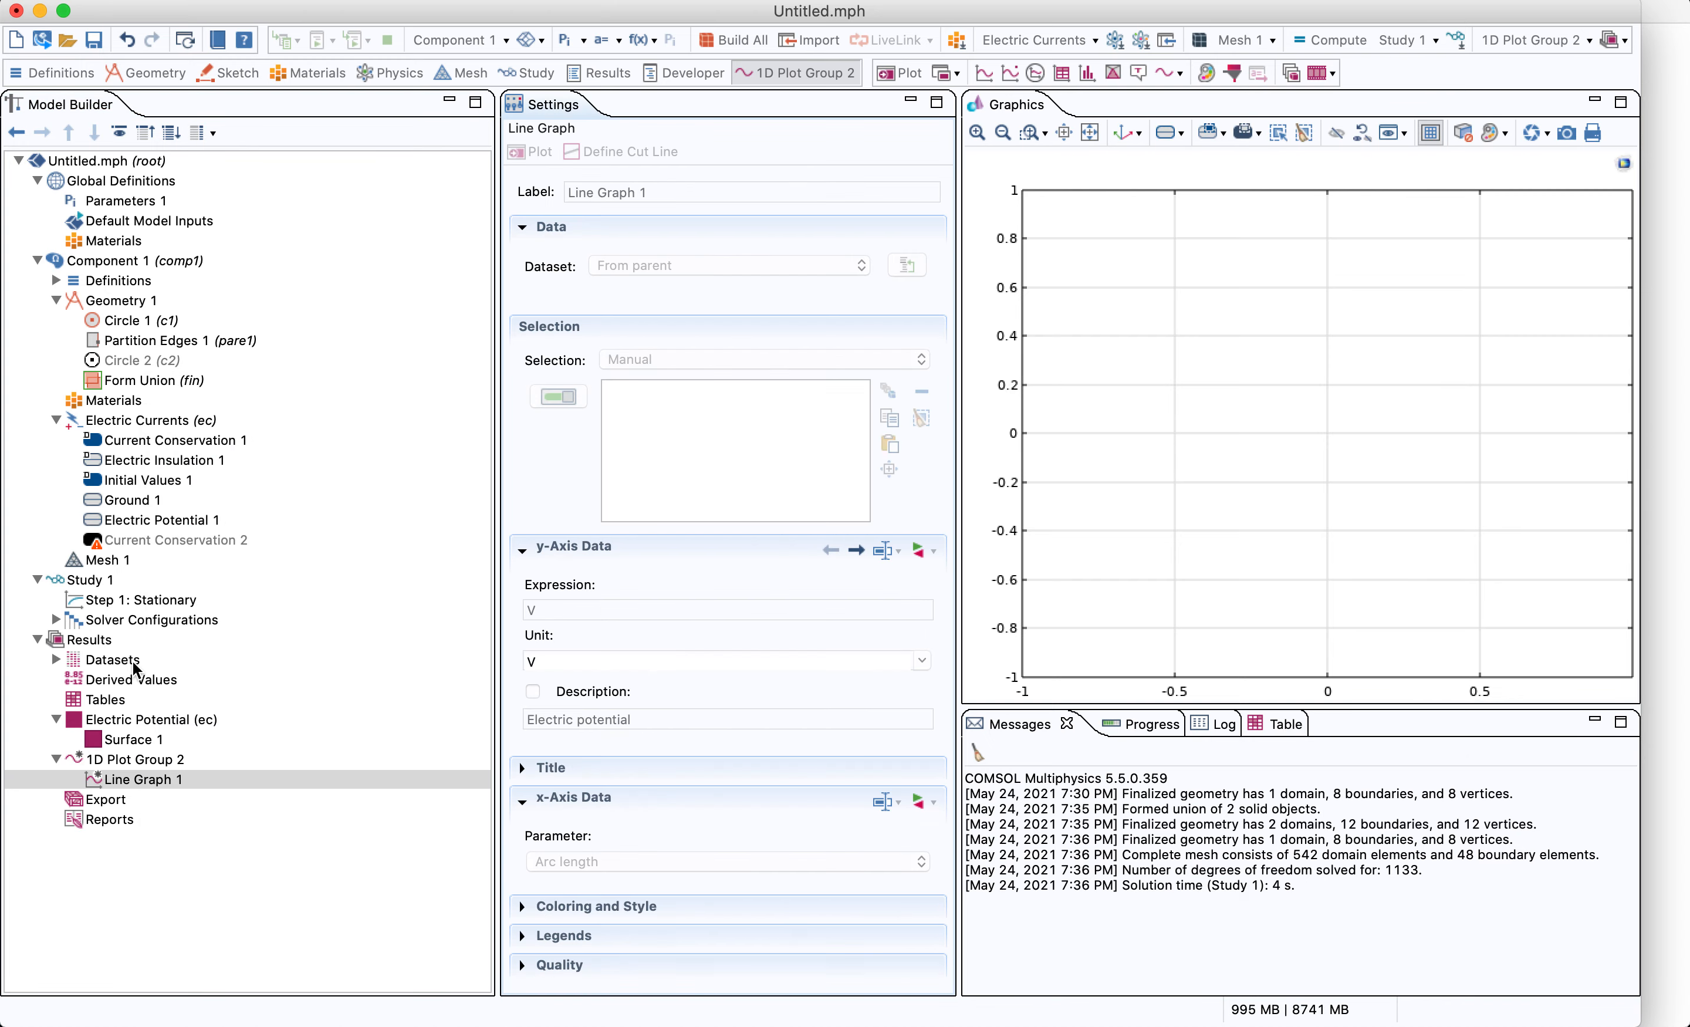
Add a Cut Line 2D dataset from point (-45, 0) to (45, 0) mm and plot it
click(130, 661)
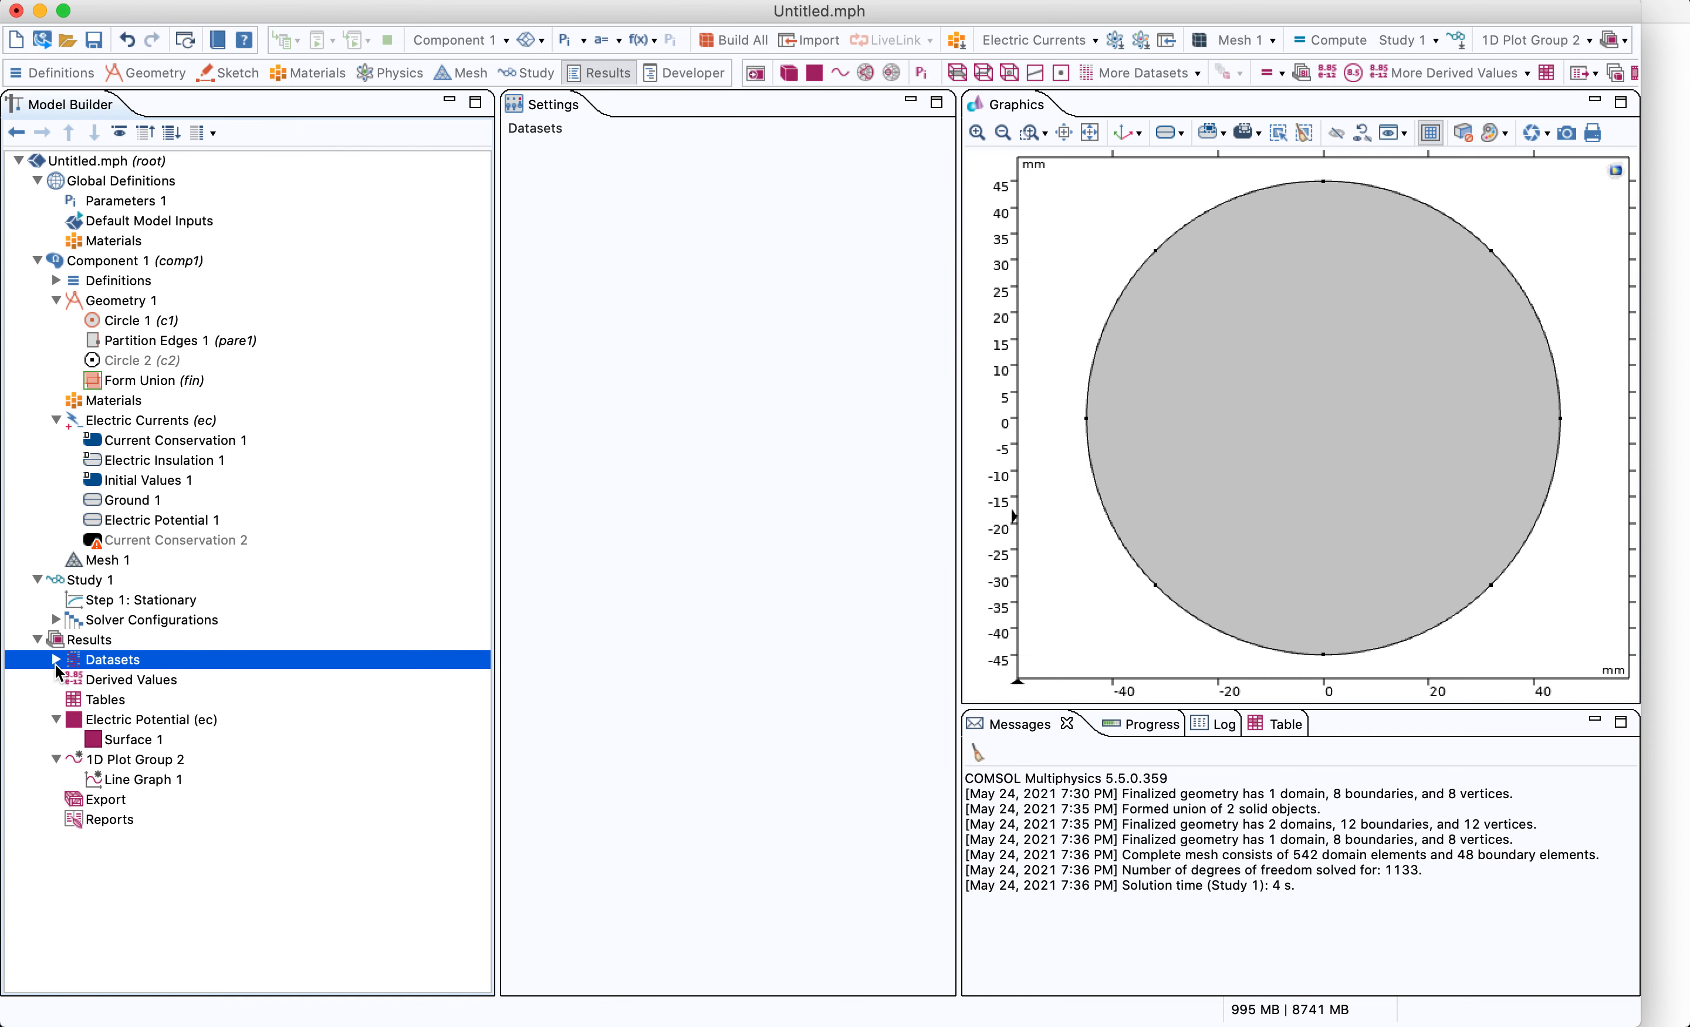
click(55, 660)
right_click(123, 664)
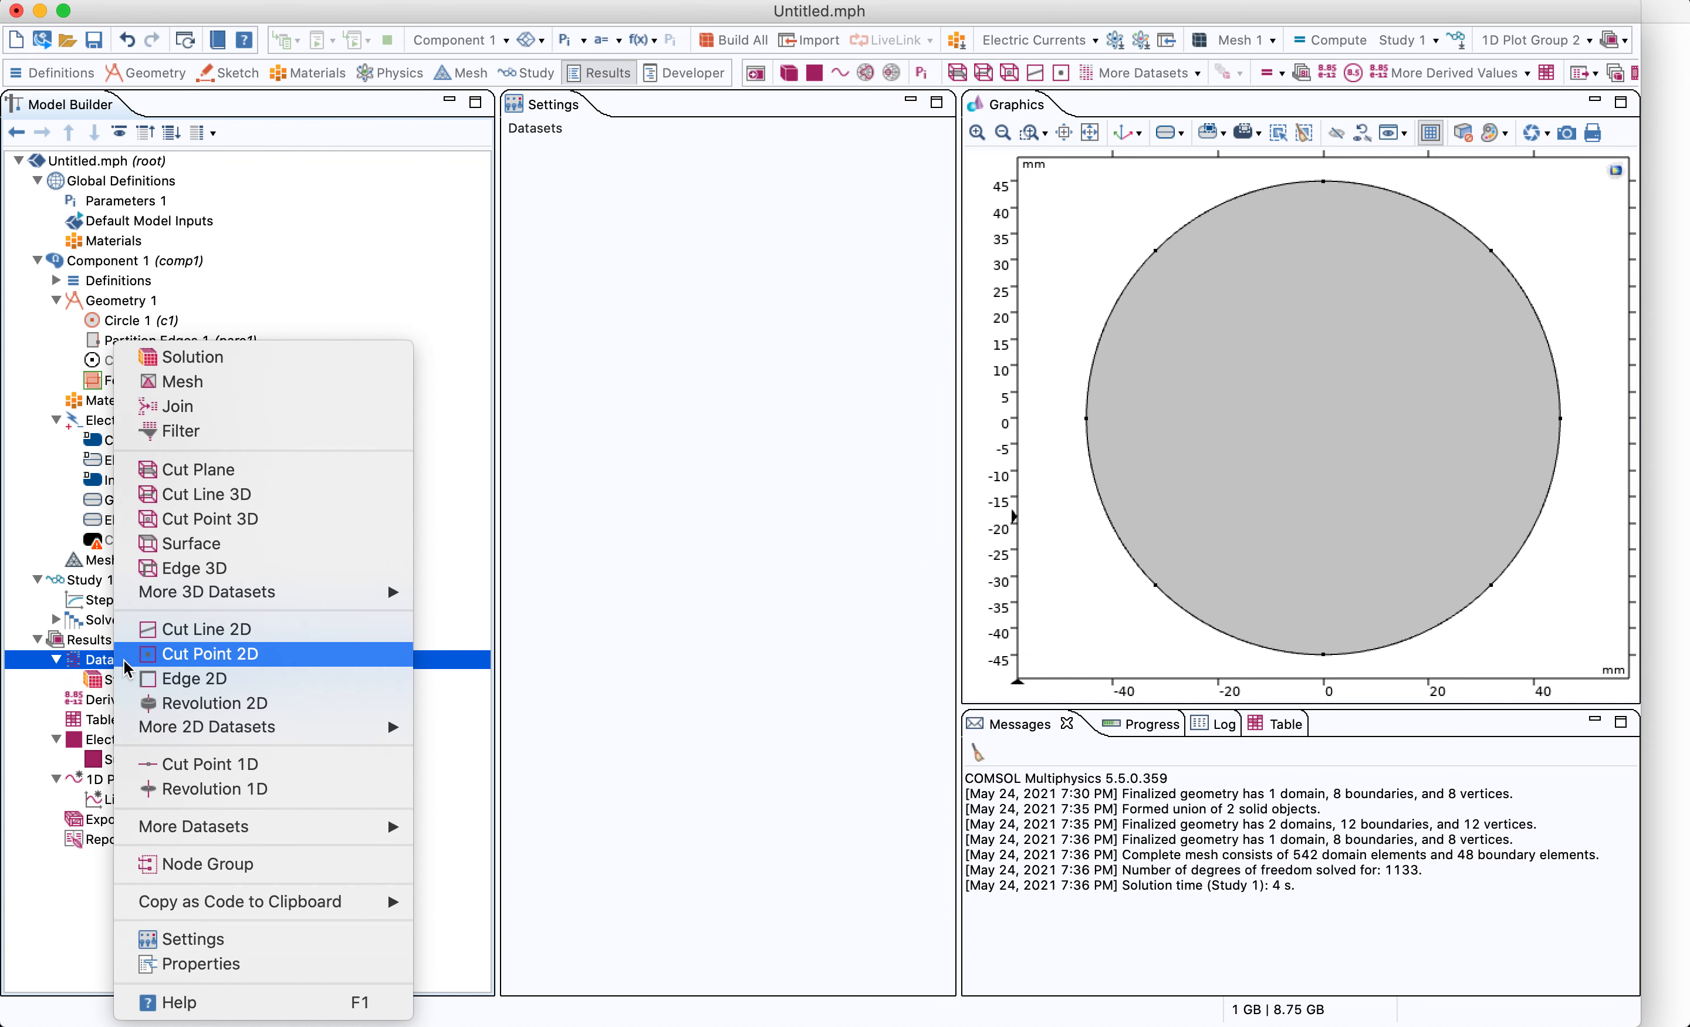
click(242, 631)
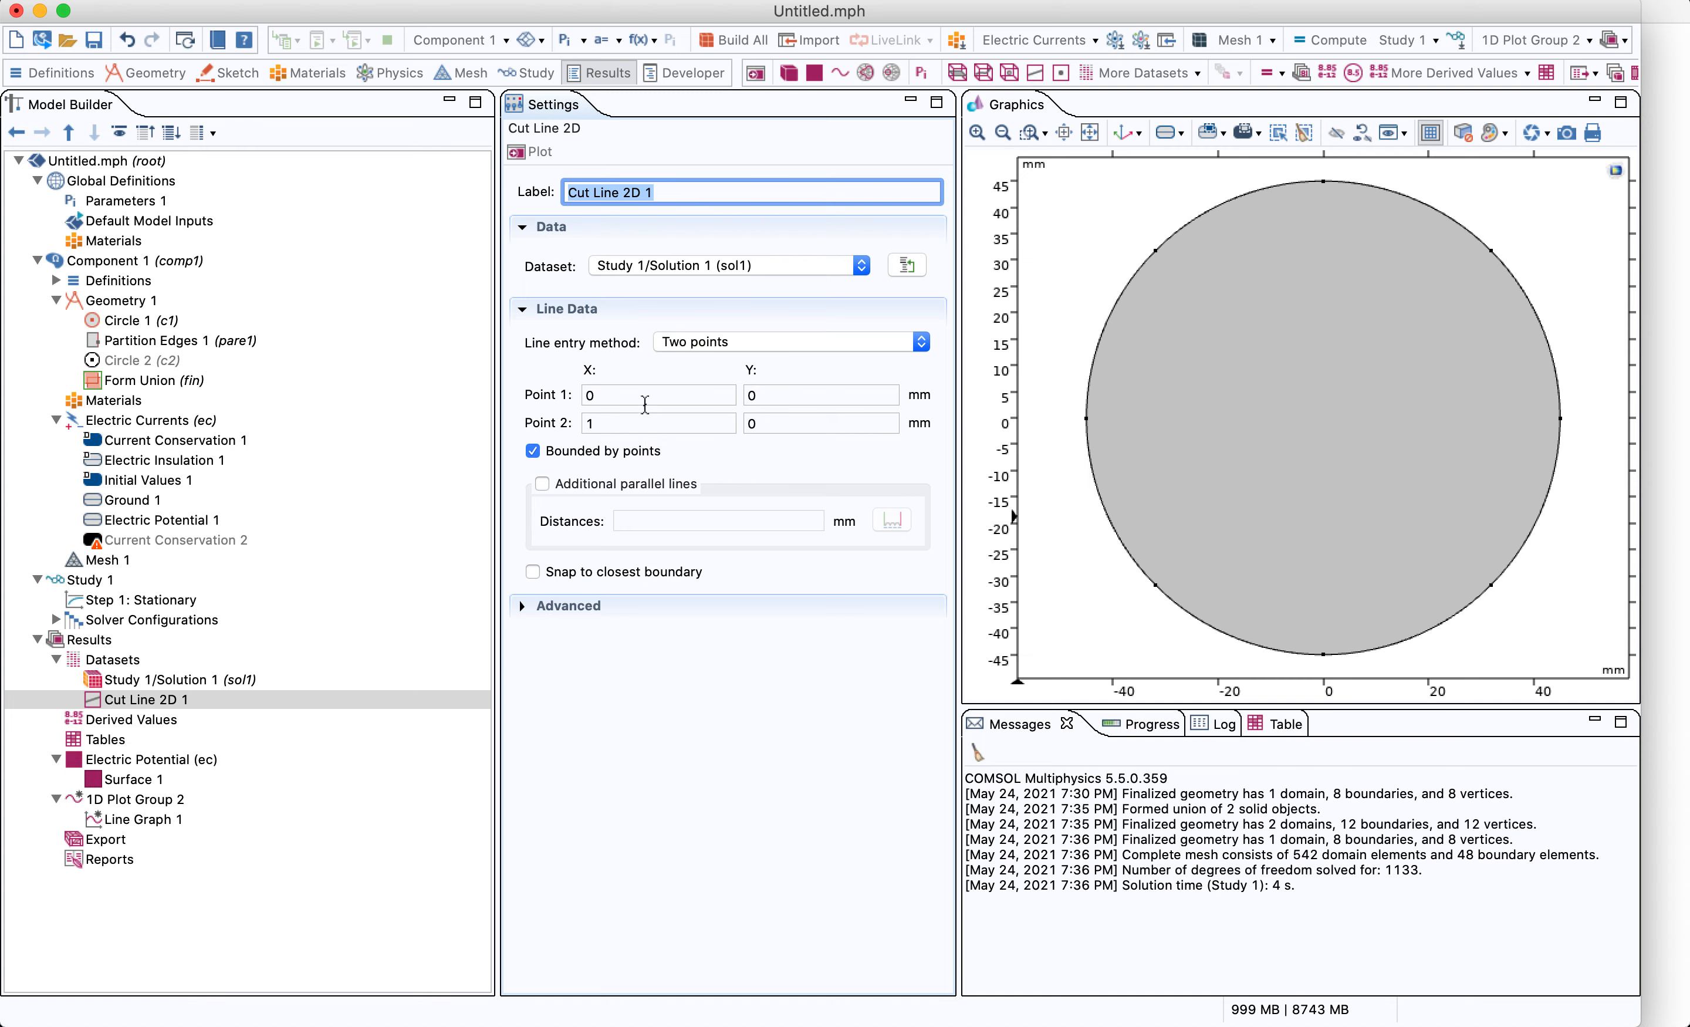
double_click(588, 395)
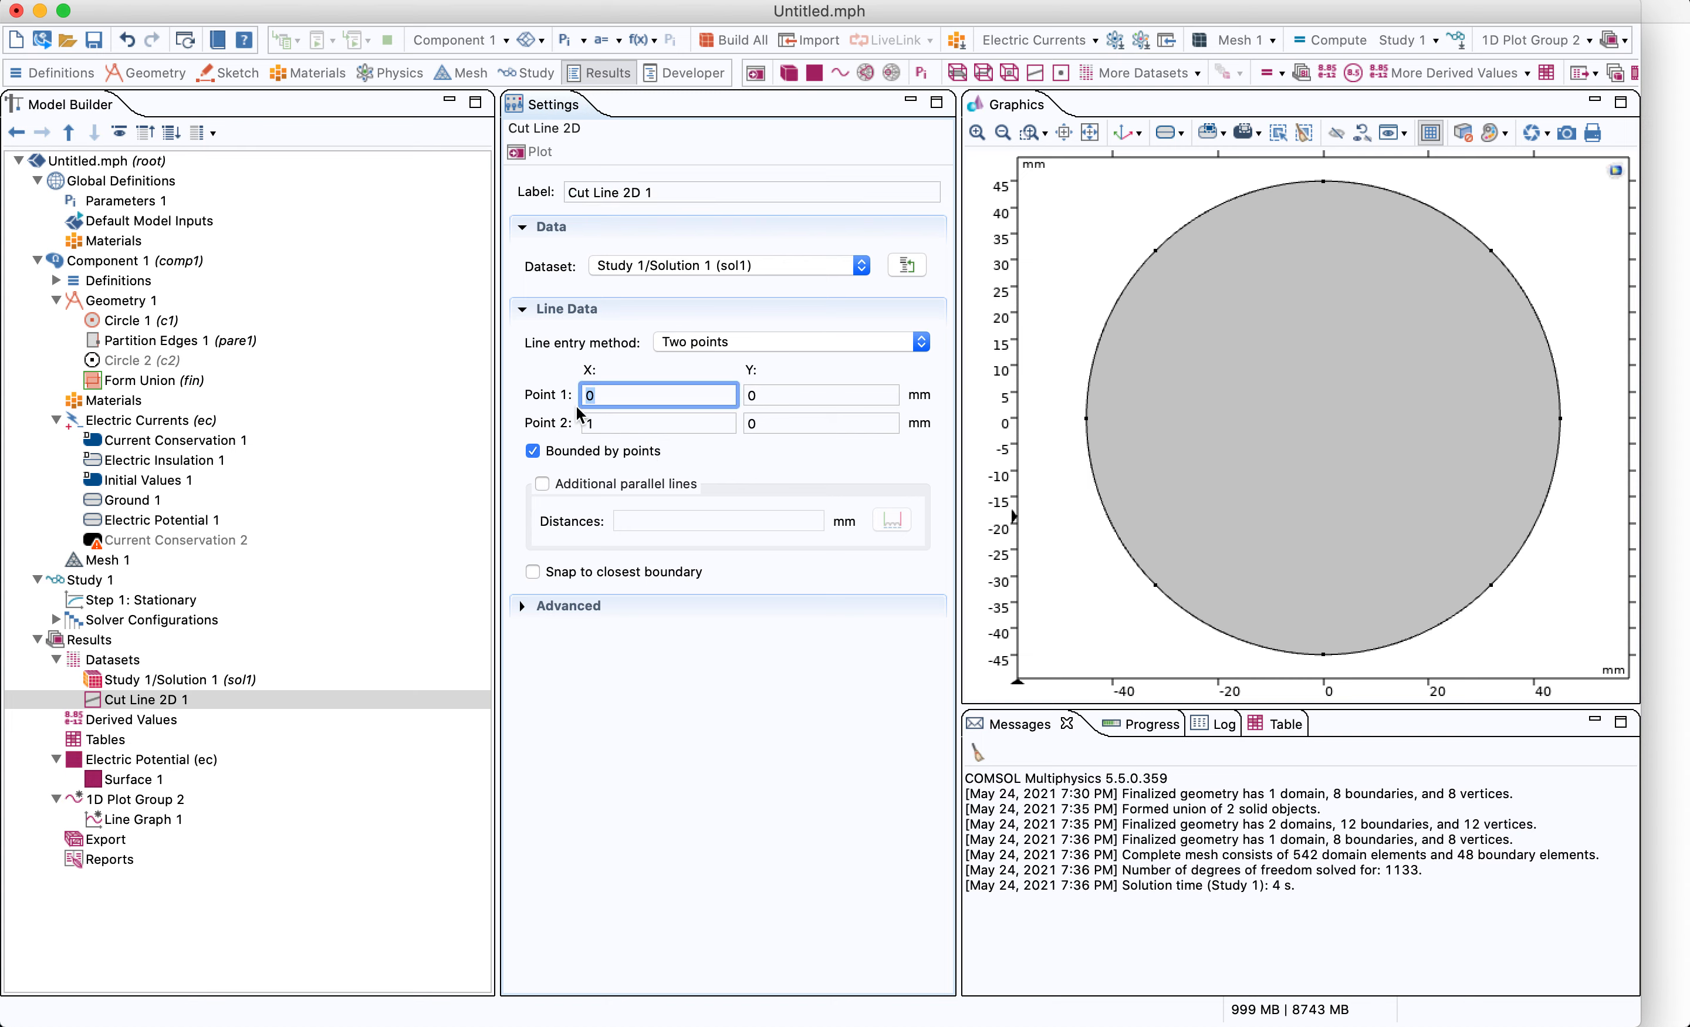
text(-45)
key(Tab)
key(Tab)
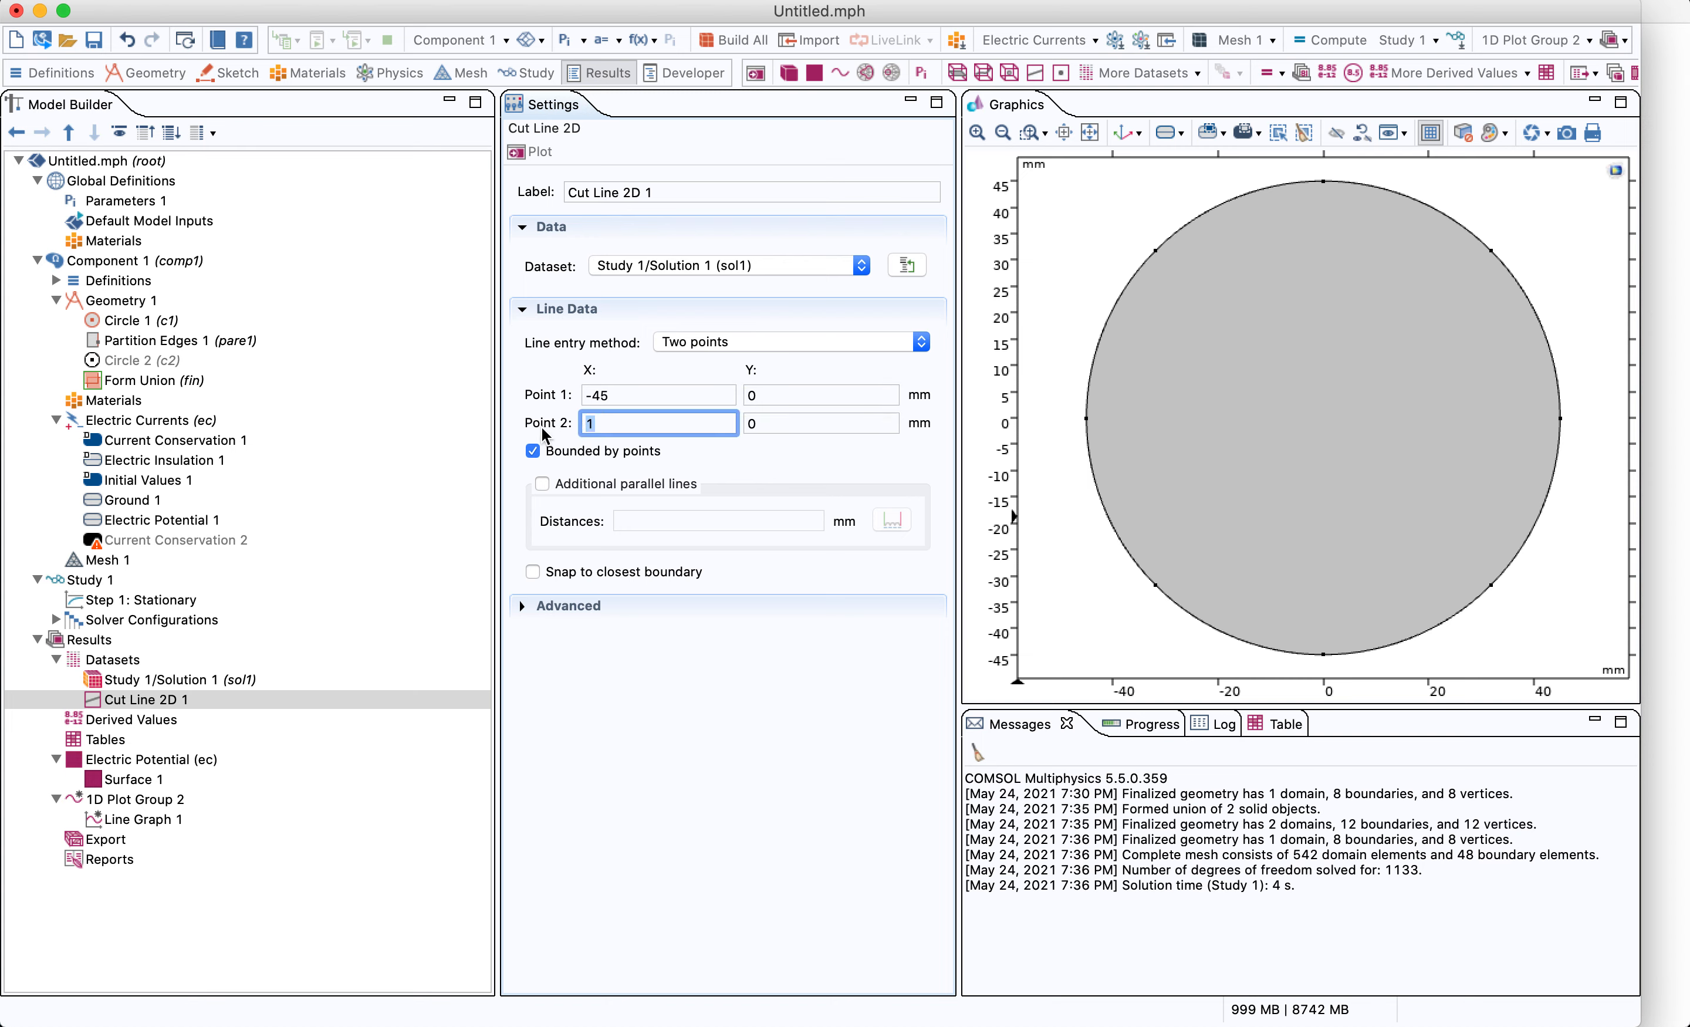
text(45)
click(521, 150)
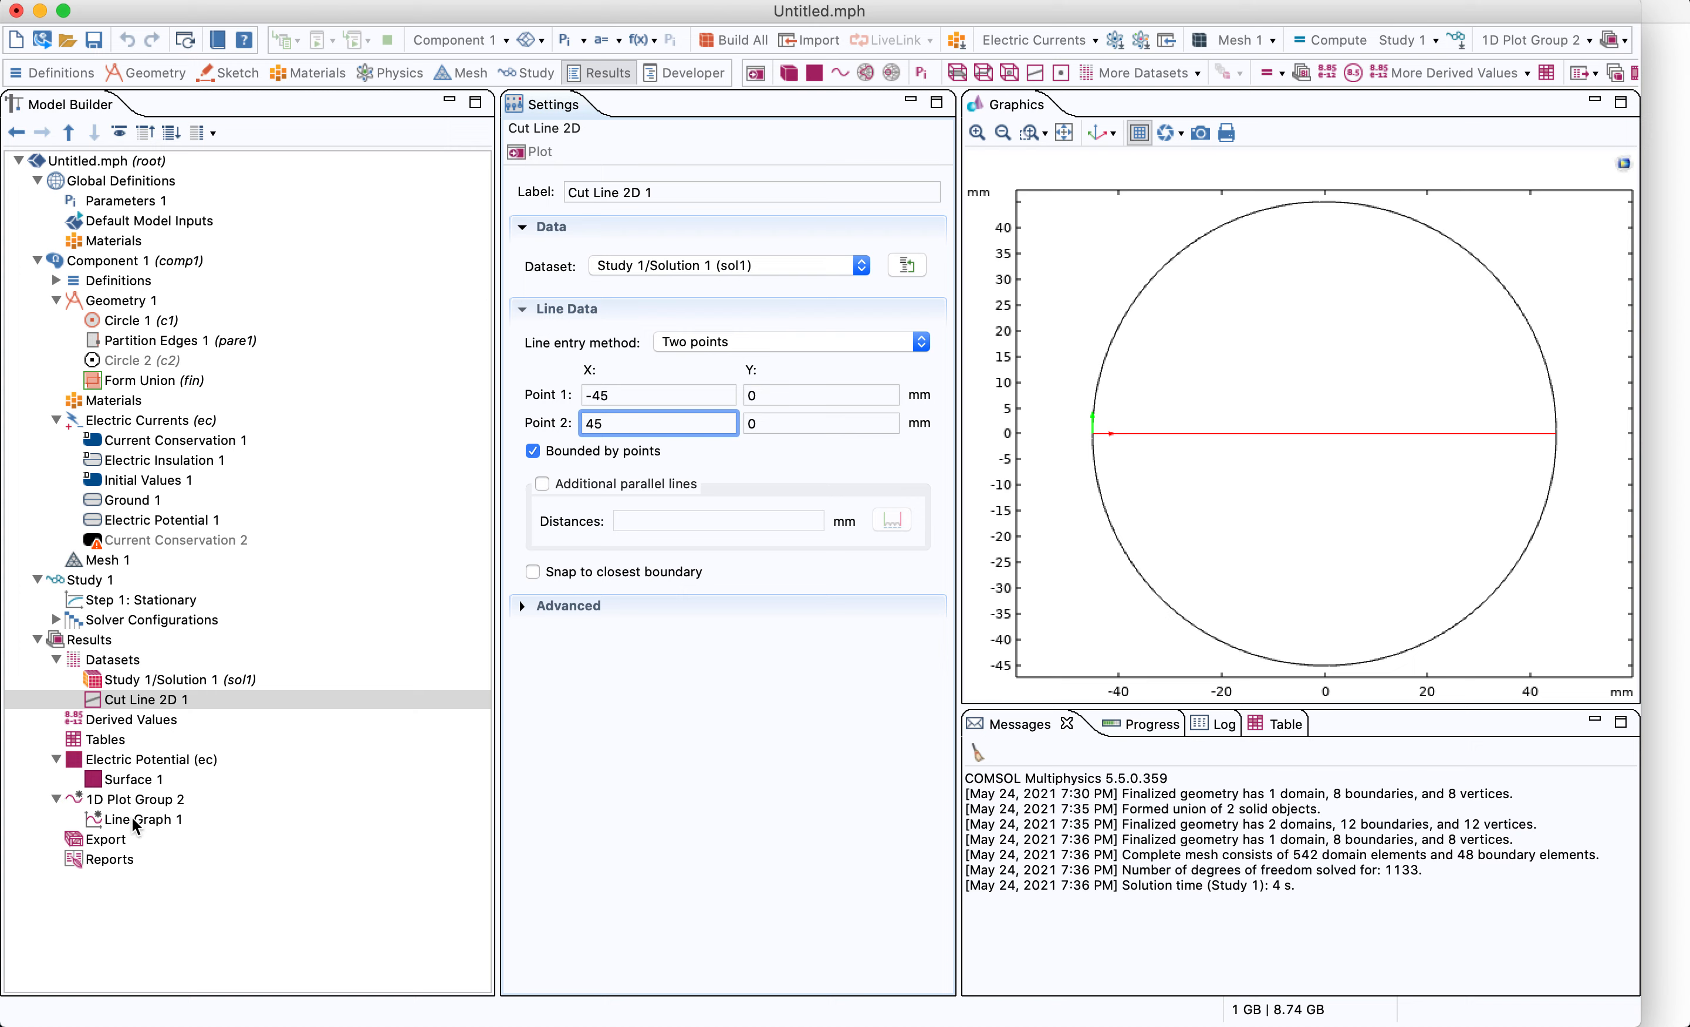
Set 1D Plot Group 2's dataset to Cut Line 2D 1 and plot the electric potential along the cut line
click(153, 800)
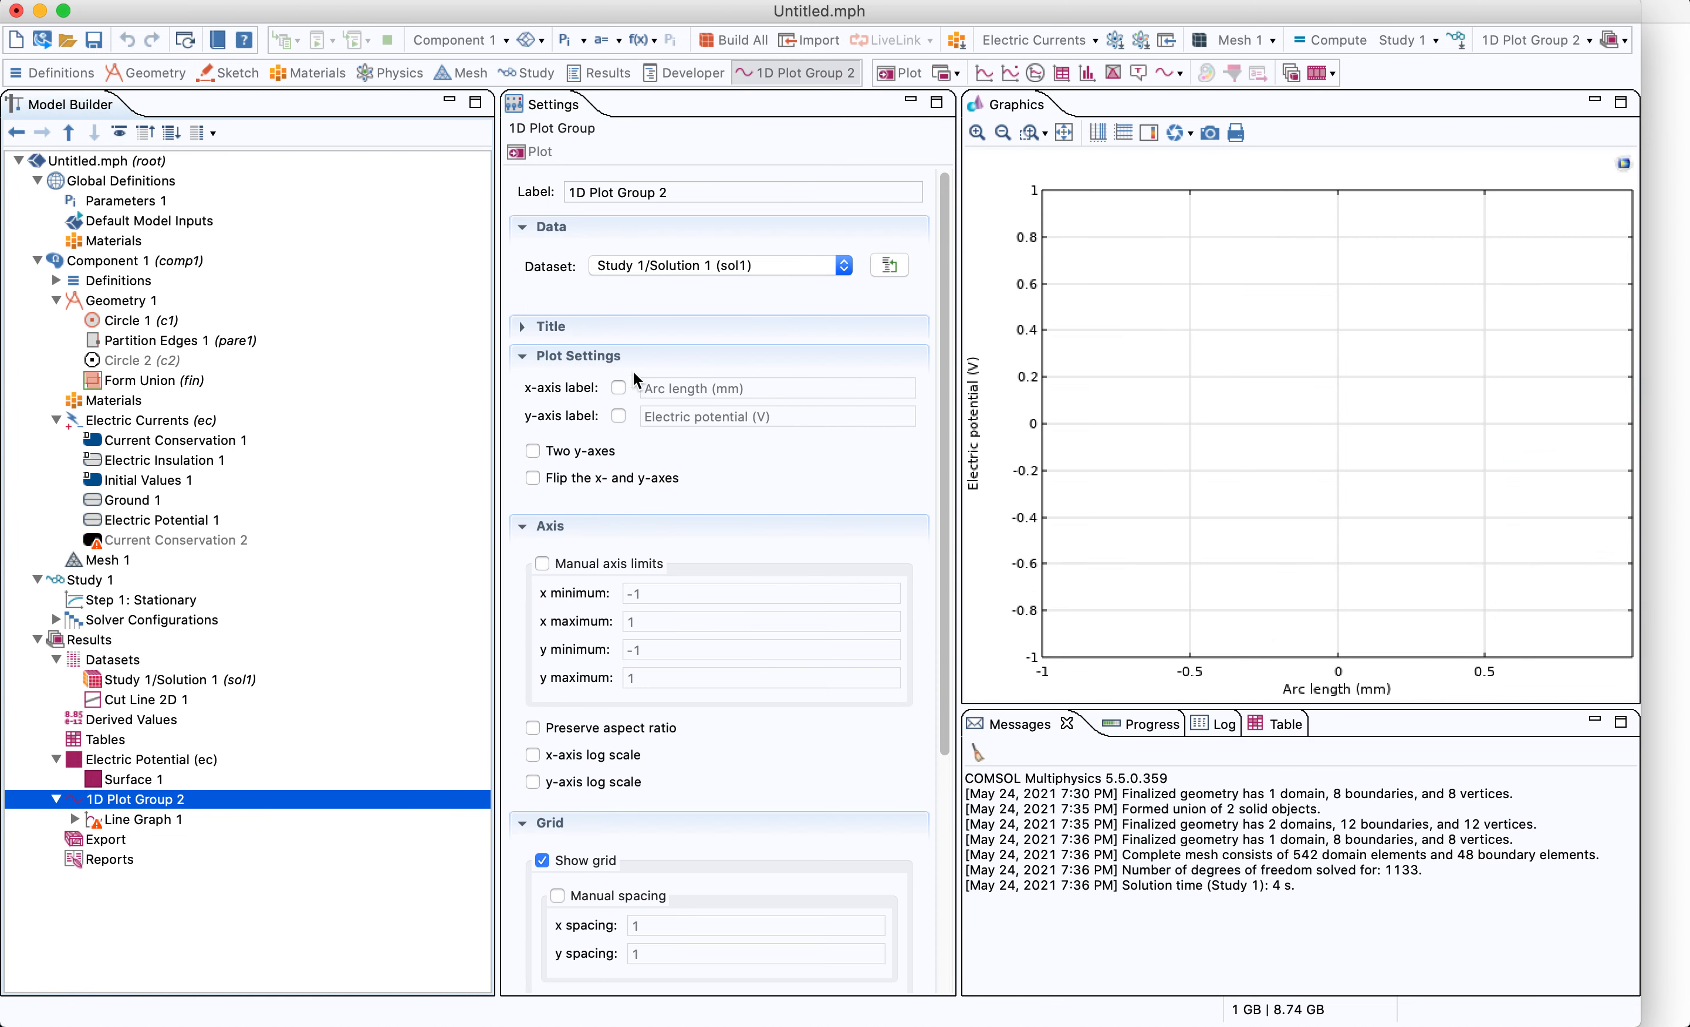
click(679, 265)
click(655, 285)
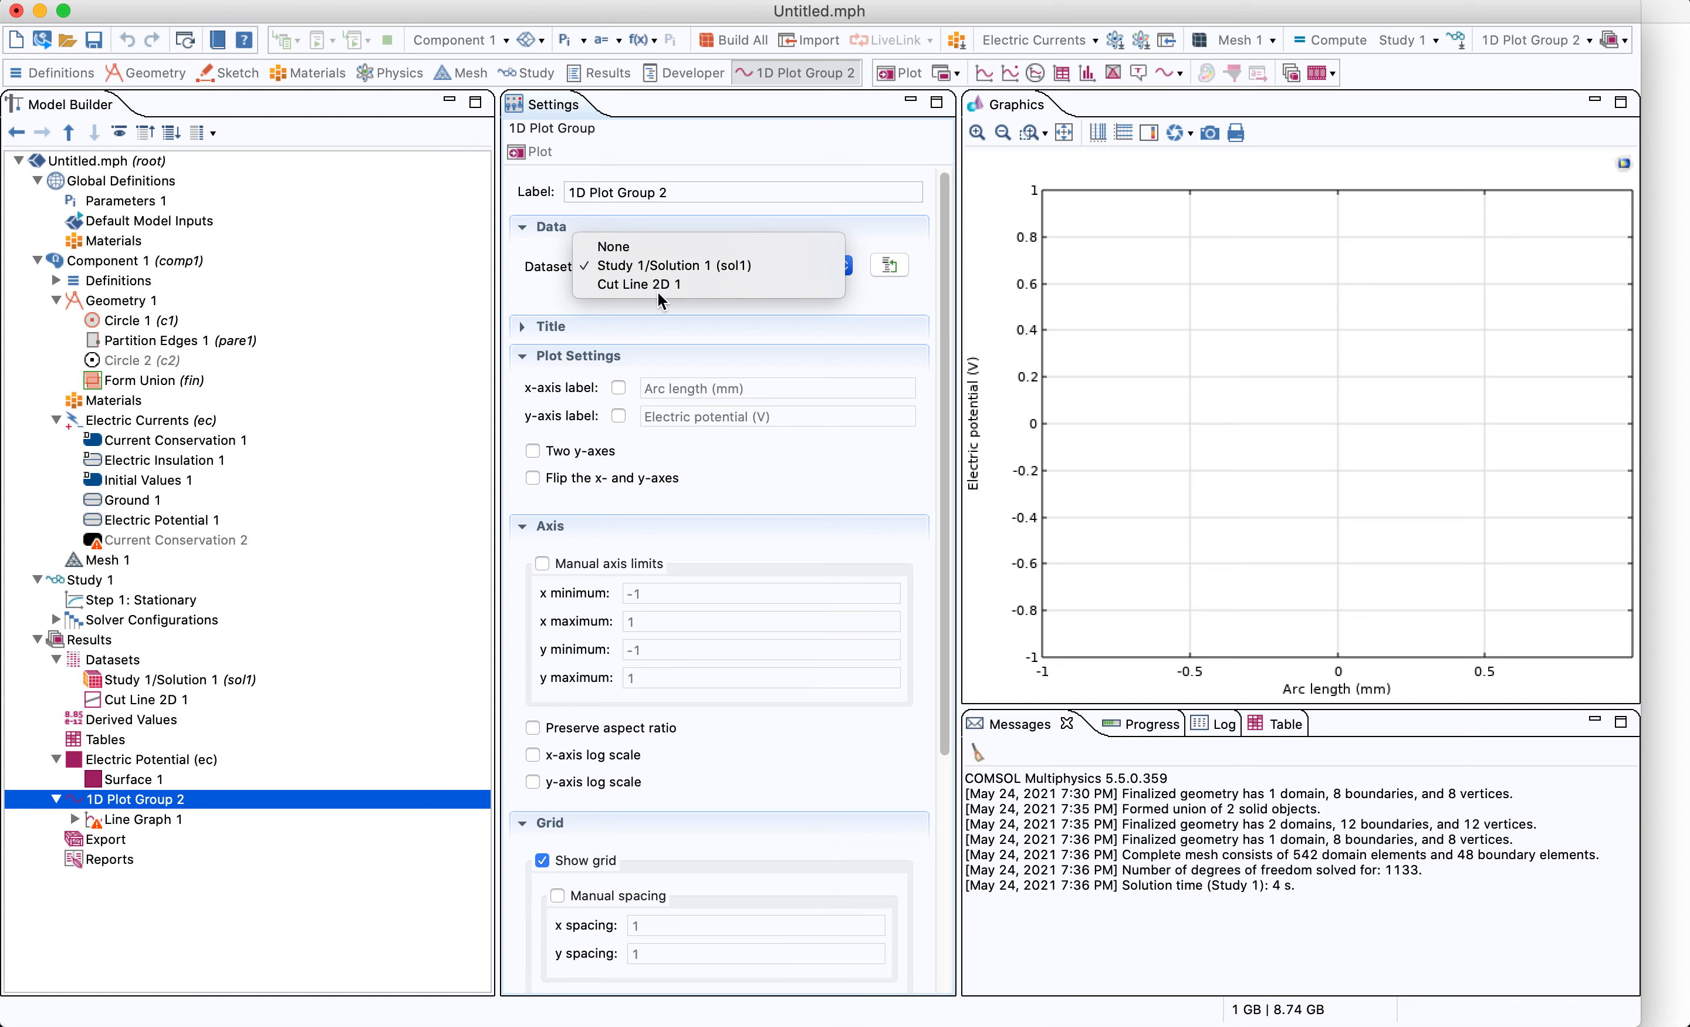
click(153, 699)
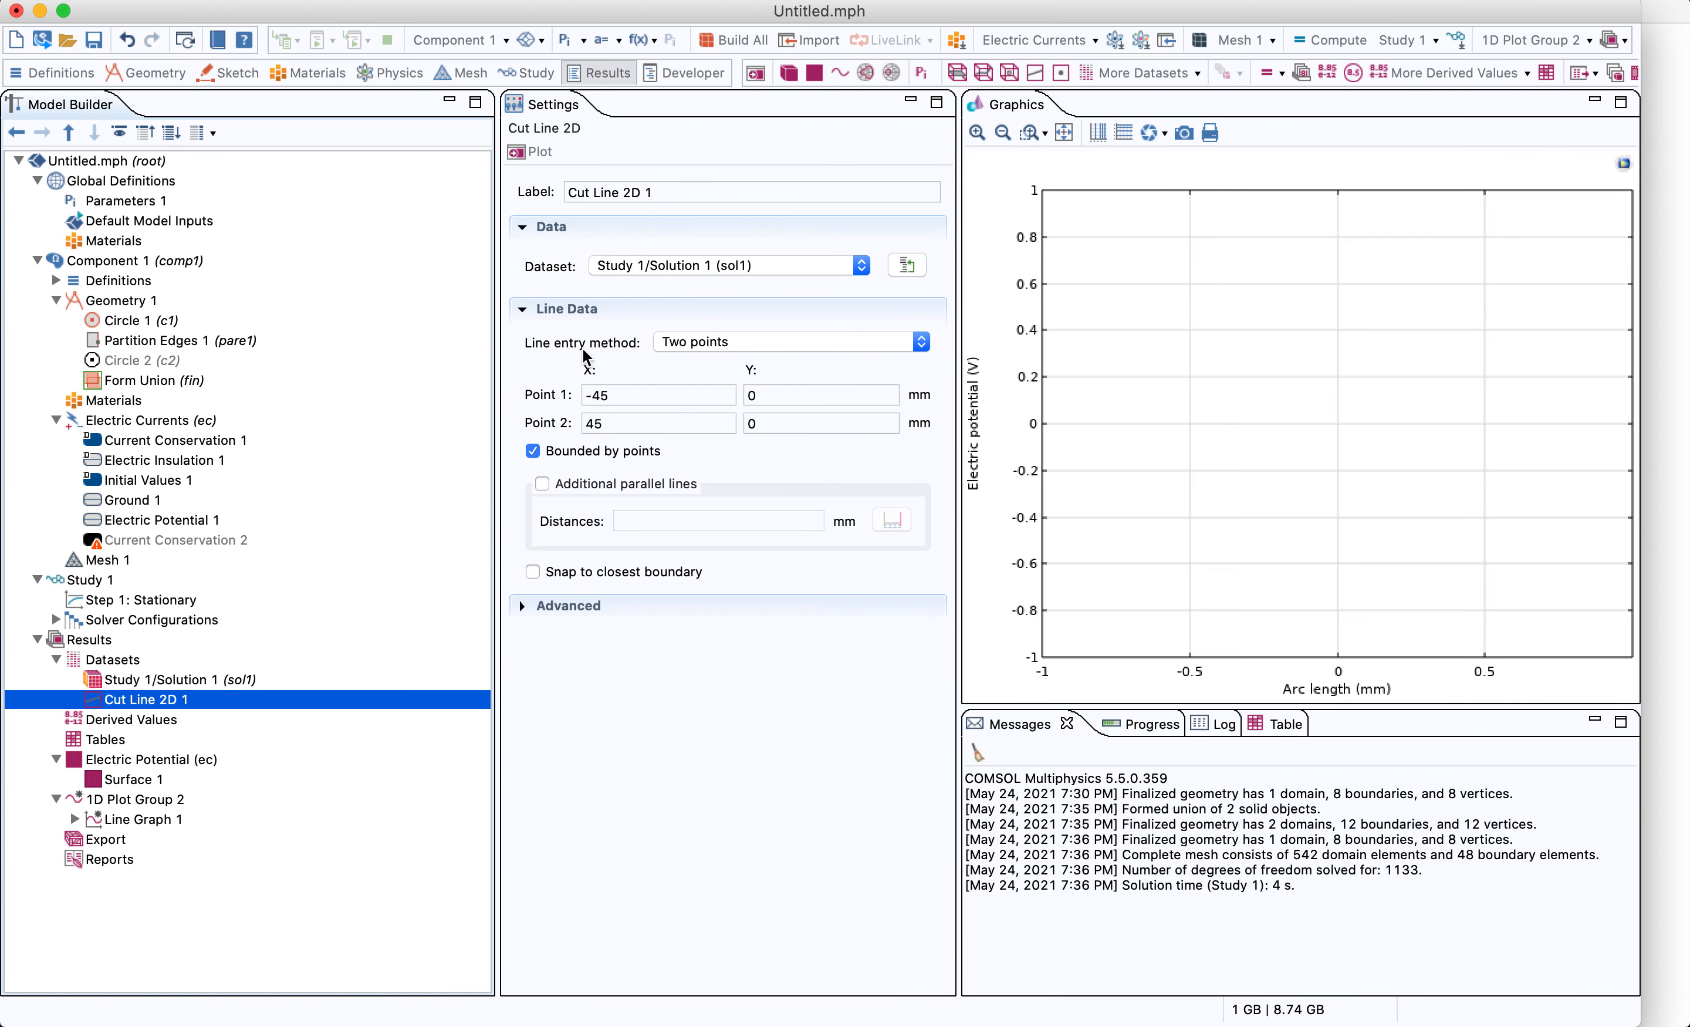
click(169, 819)
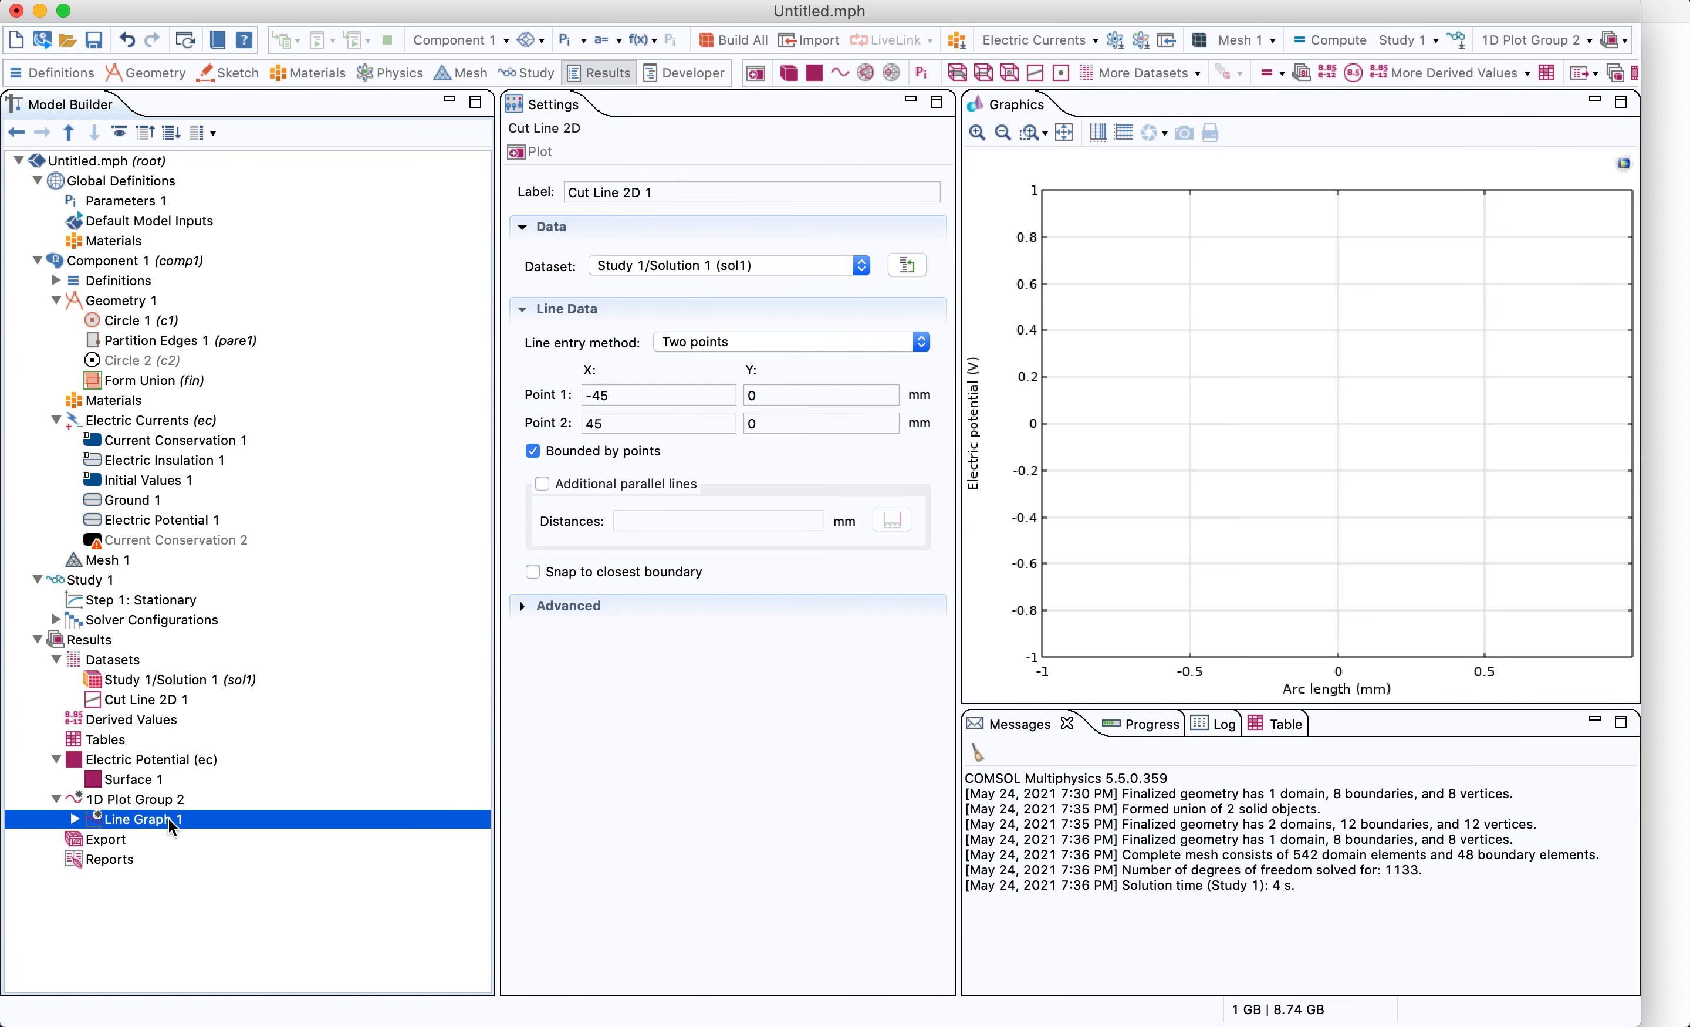
click(145, 799)
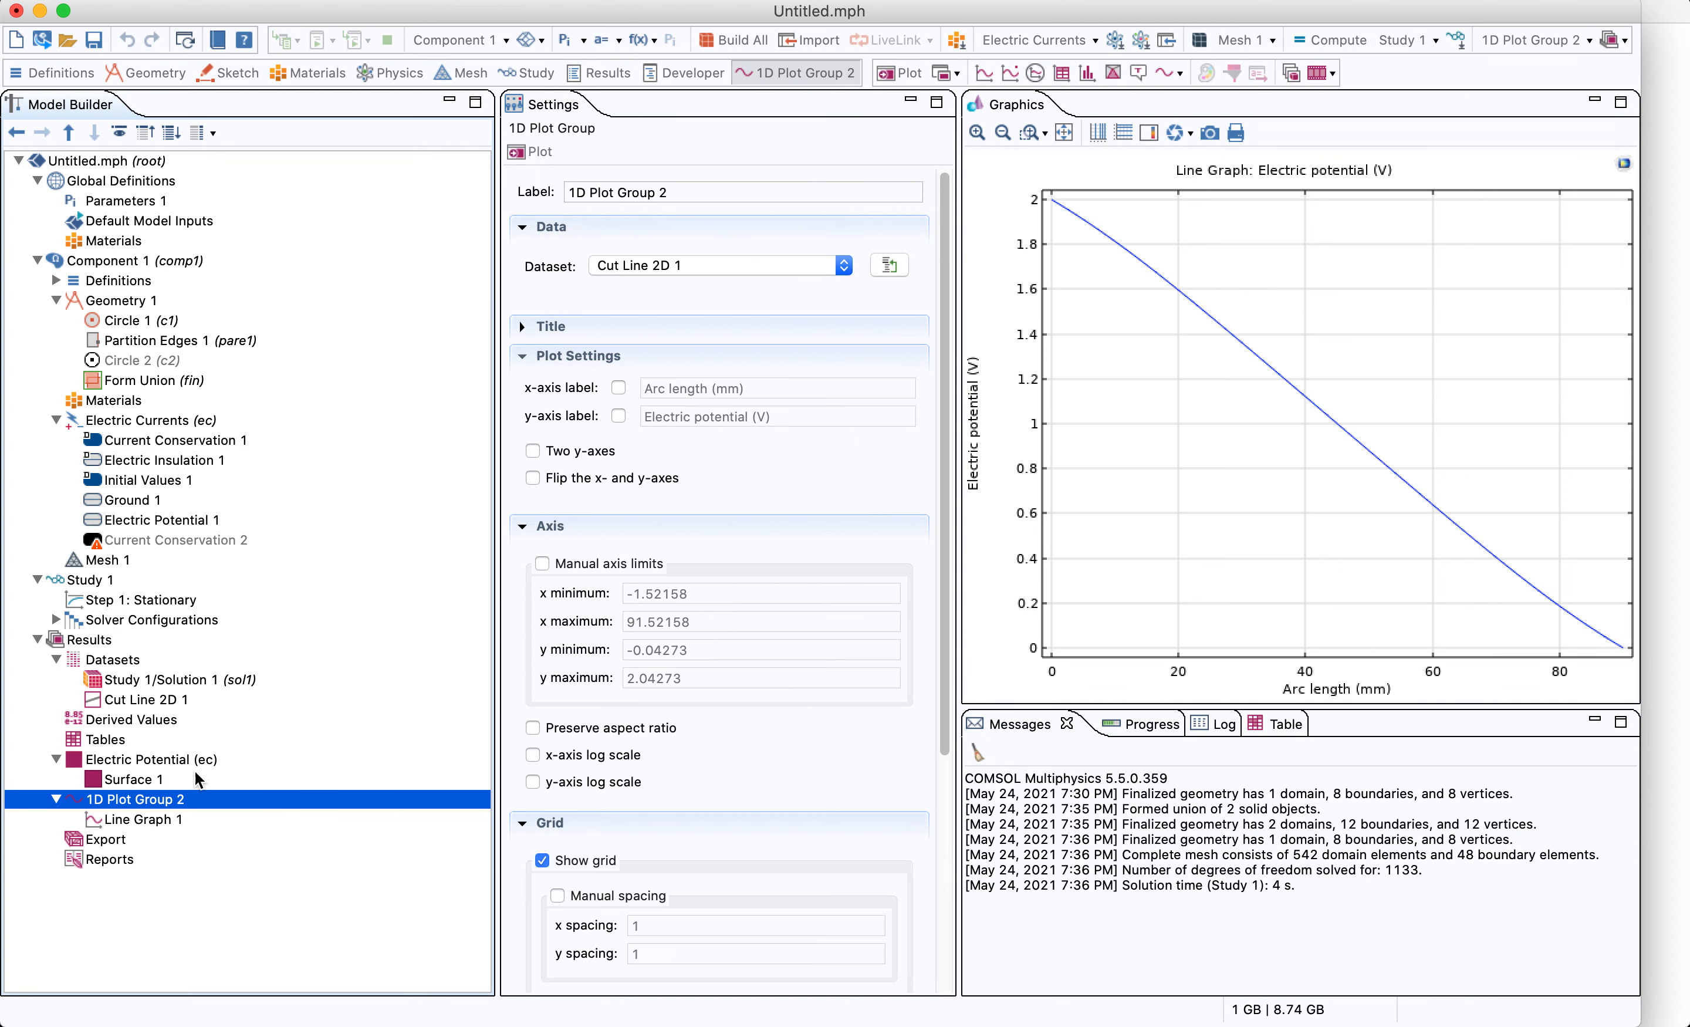
Review the Line Graph, Study 1 with its Stationary step, and the Electric Potential boundary settings
click(170, 822)
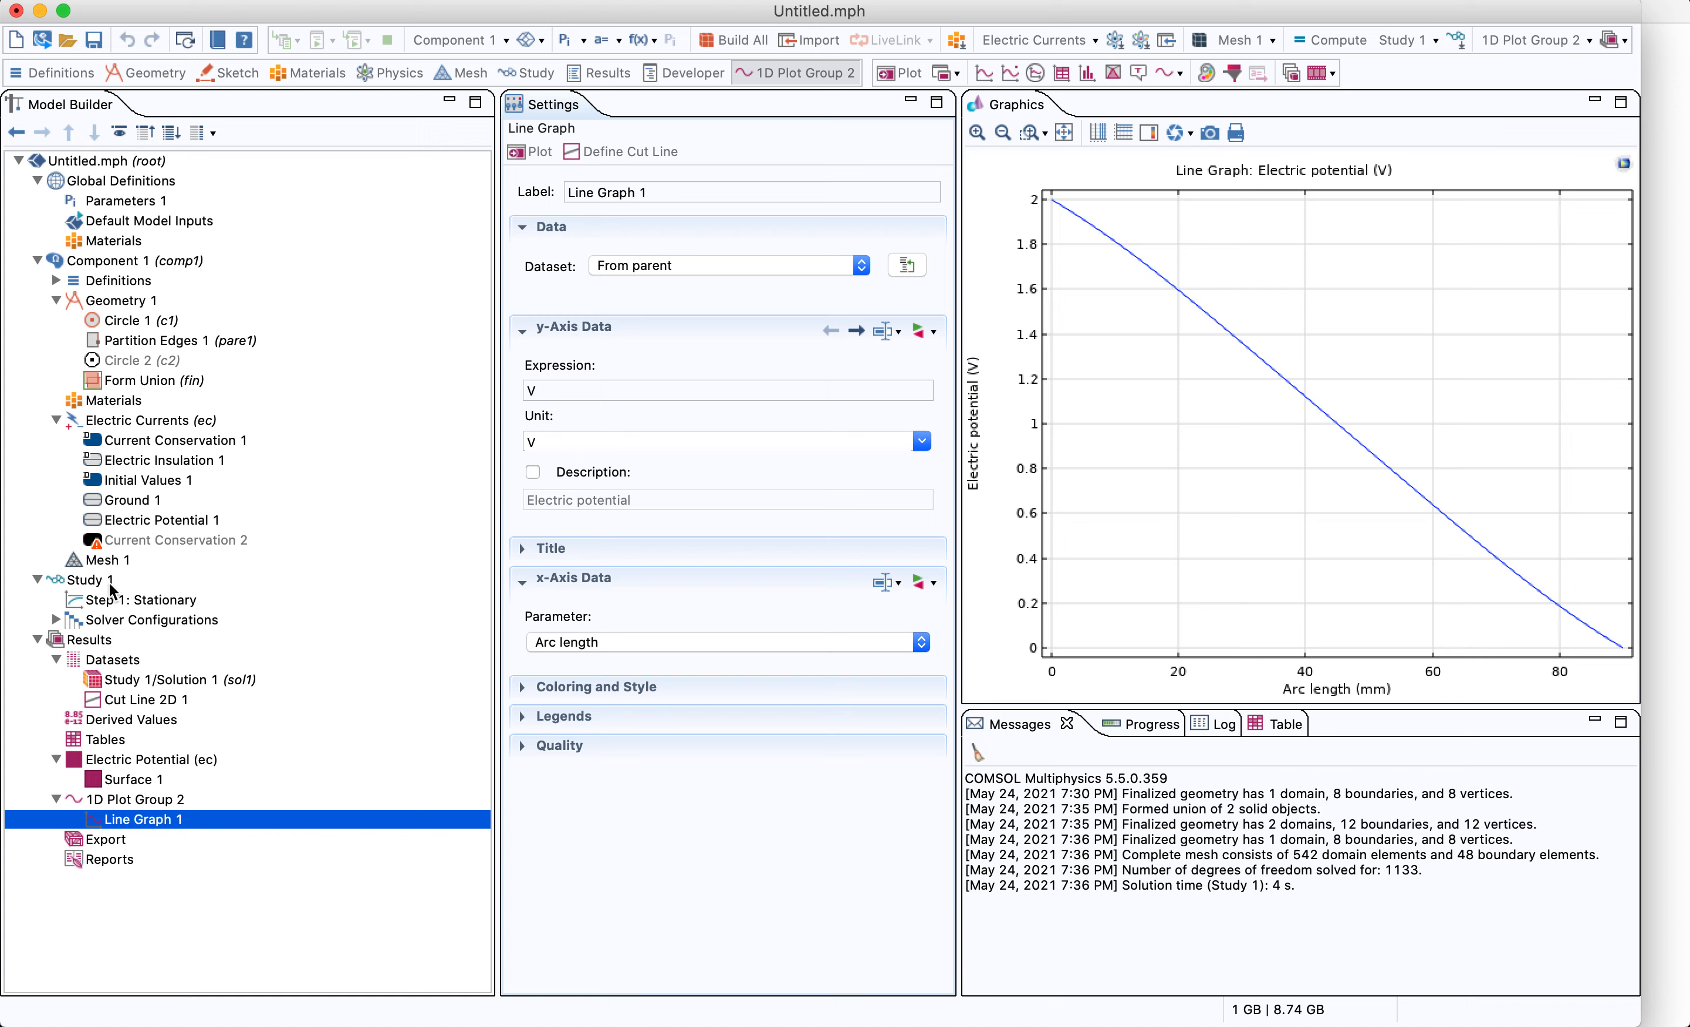
click(138, 601)
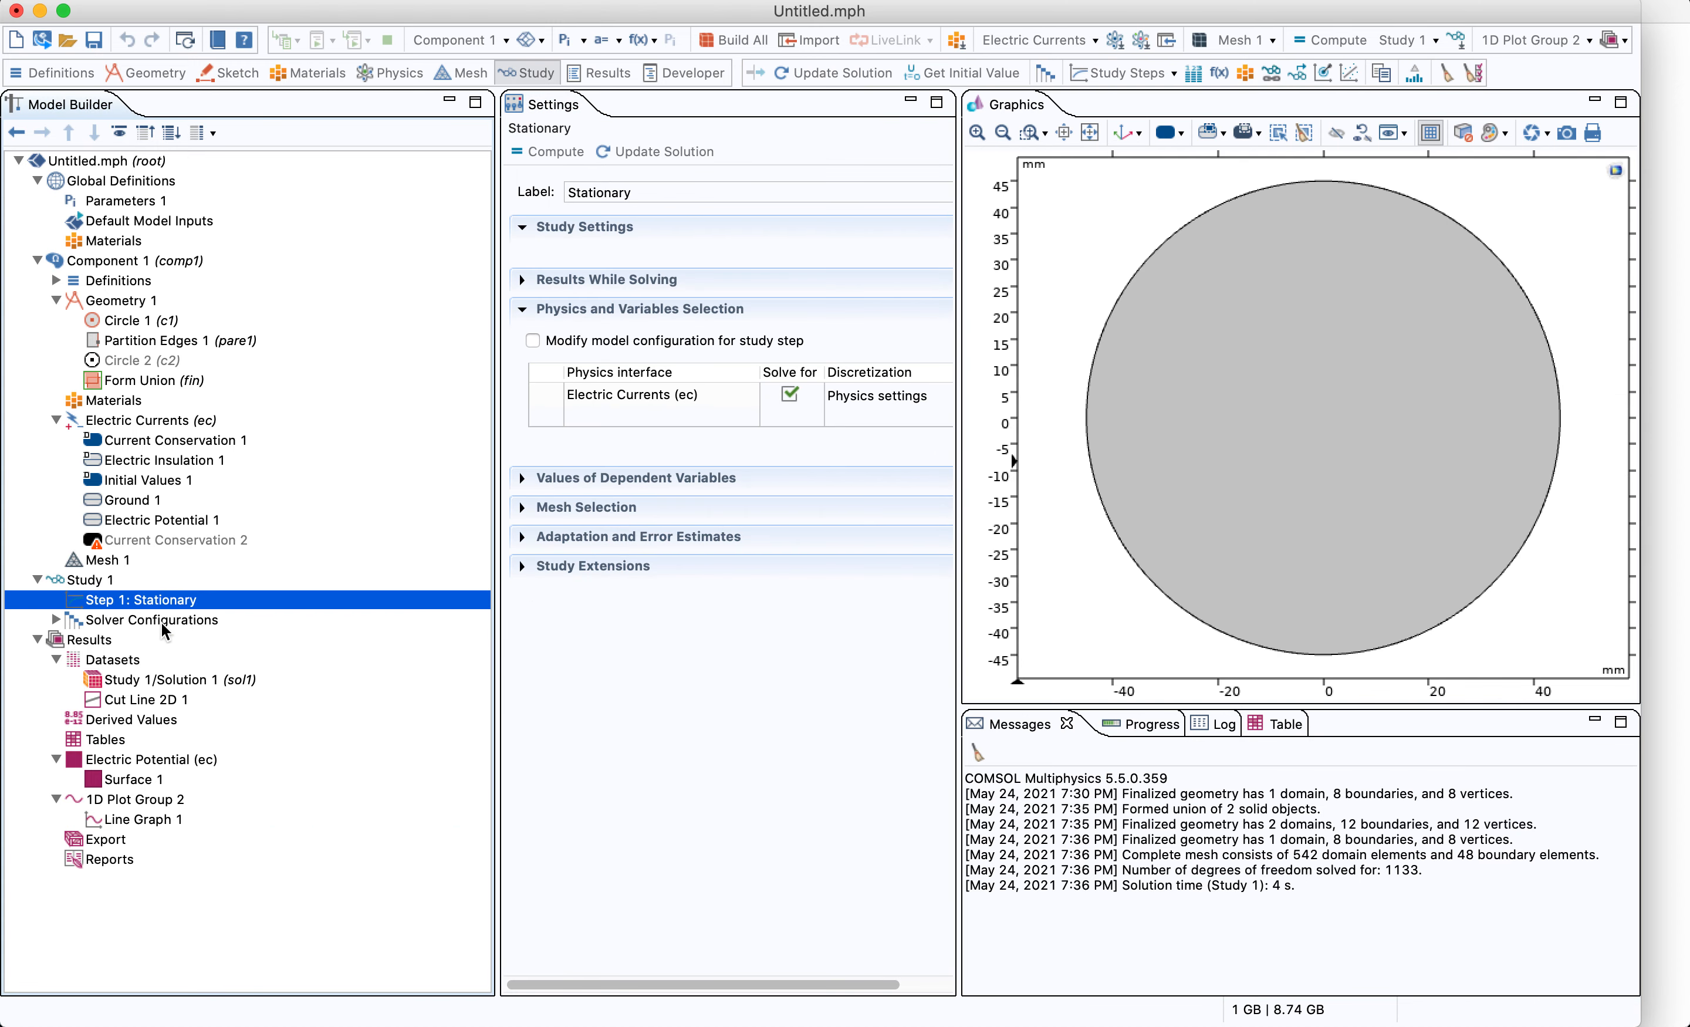
click(113, 579)
click(159, 599)
click(351, 520)
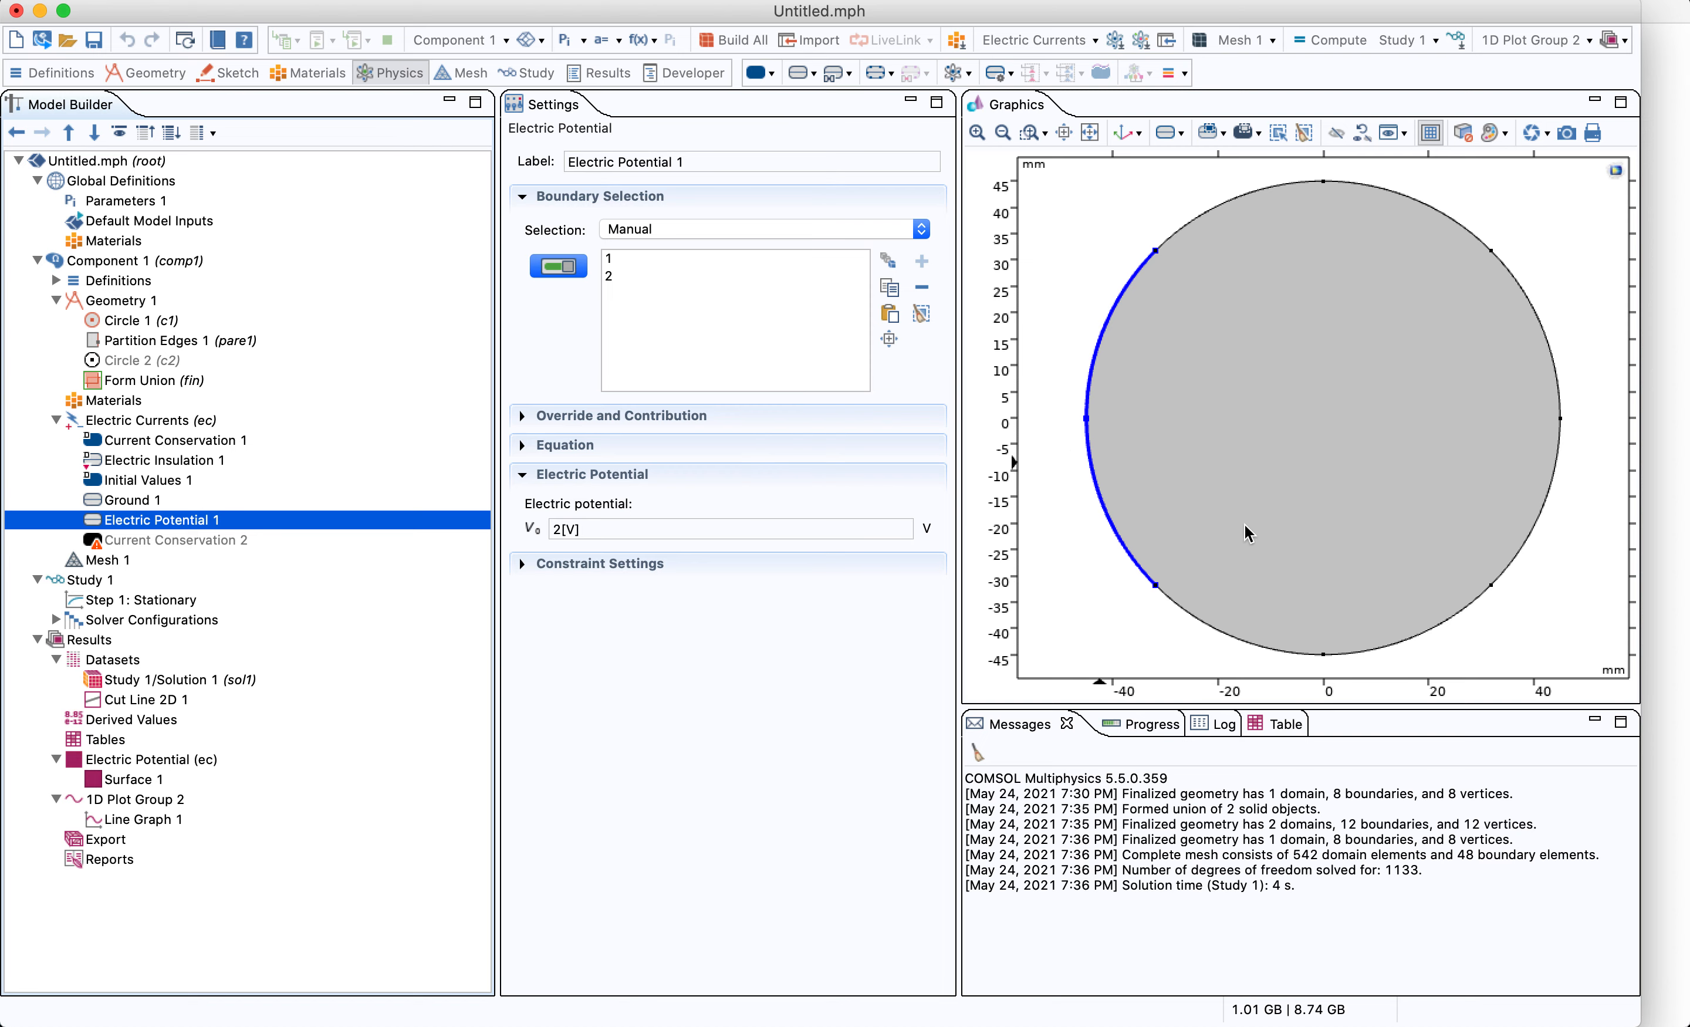
click(260, 601)
click(275, 579)
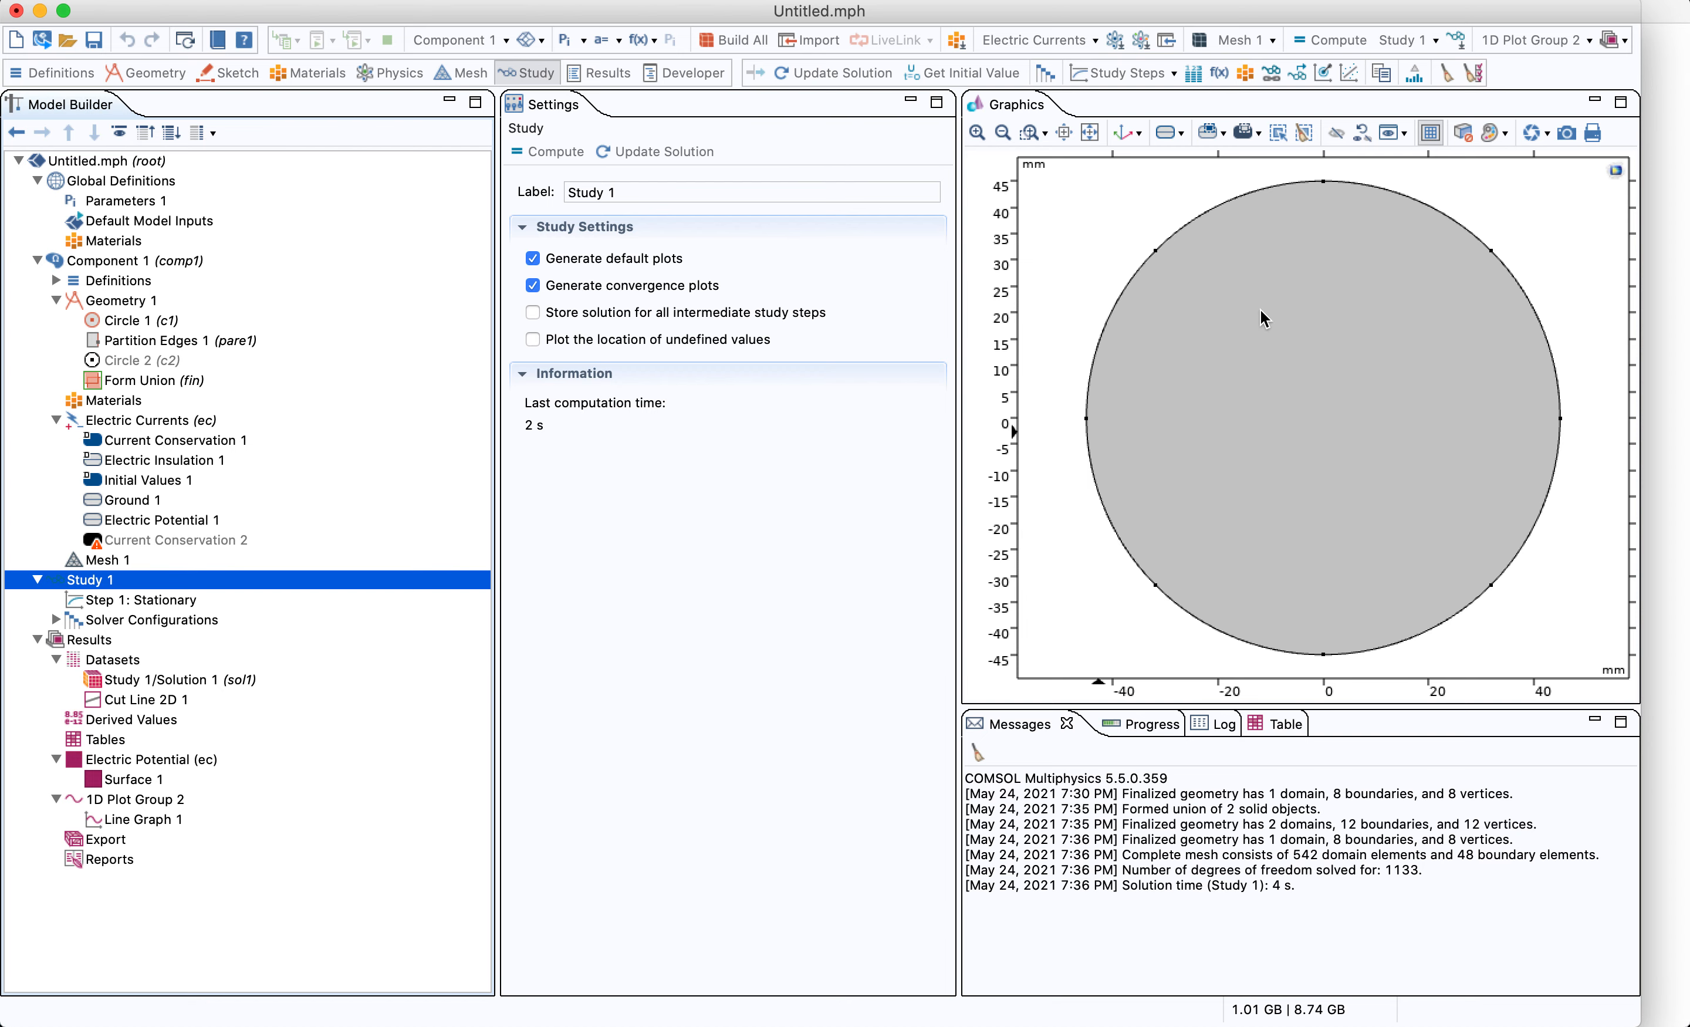
click(1228, 389)
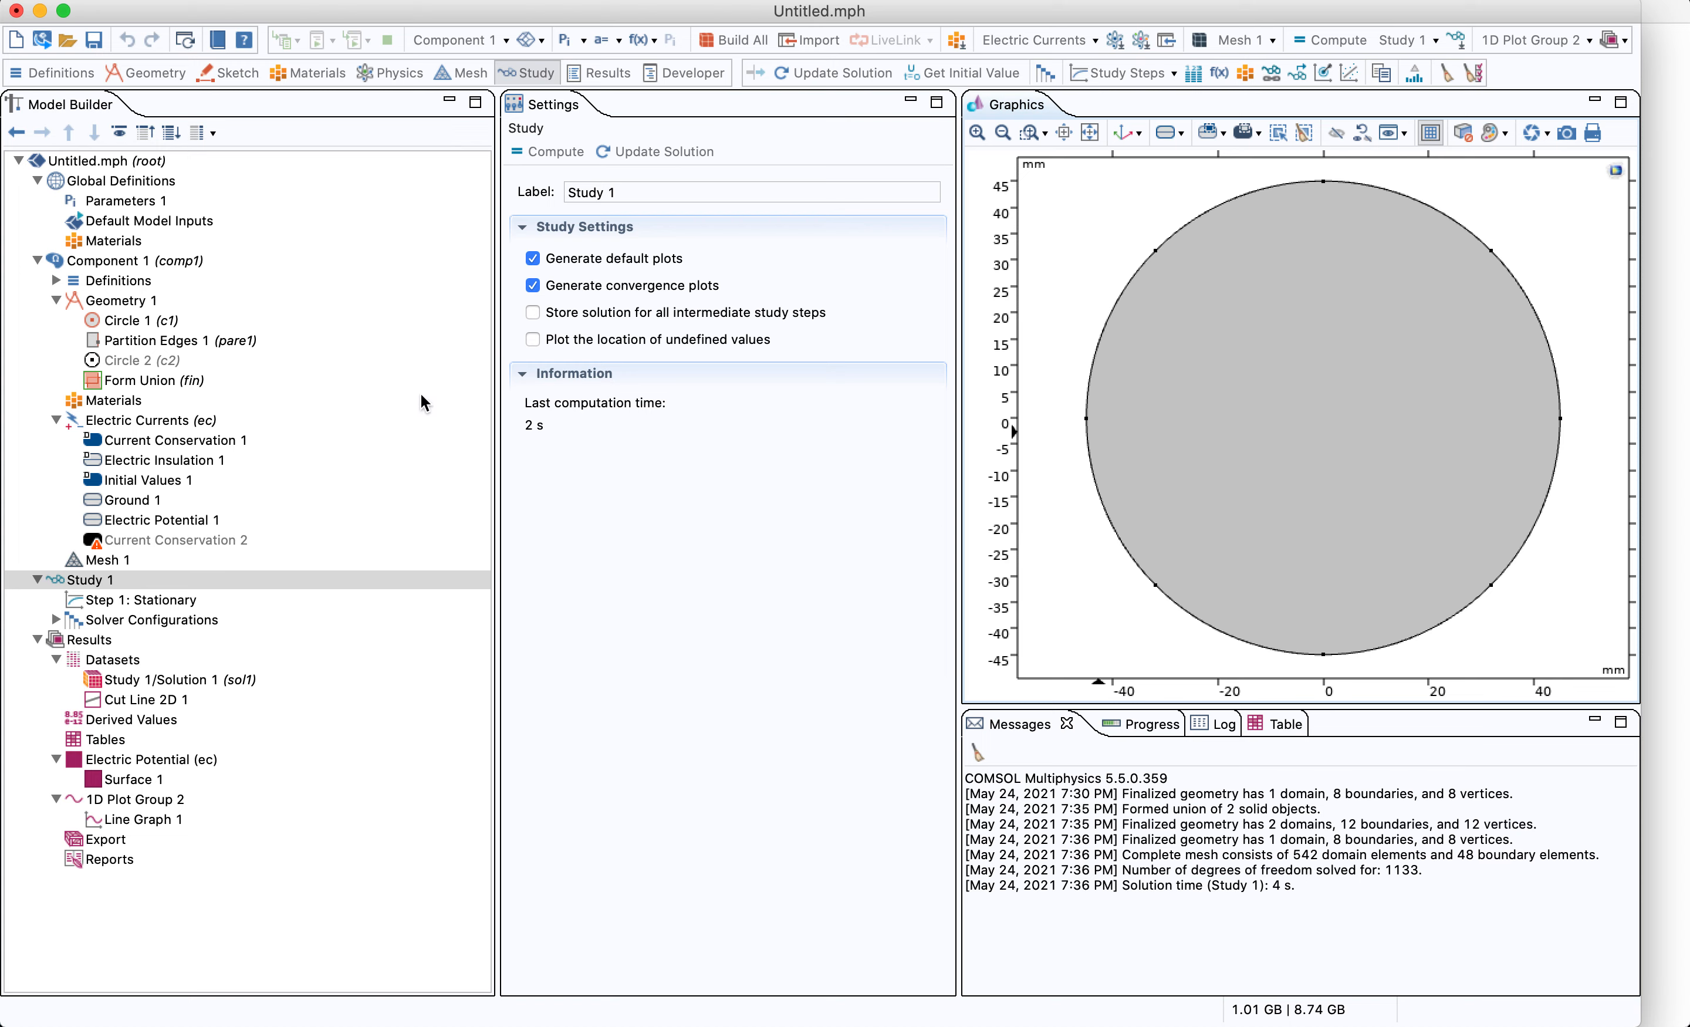
Inspect the Electric Currents interface's equation, its Initial Values, and the Electric Potential boundary condition
click(173, 420)
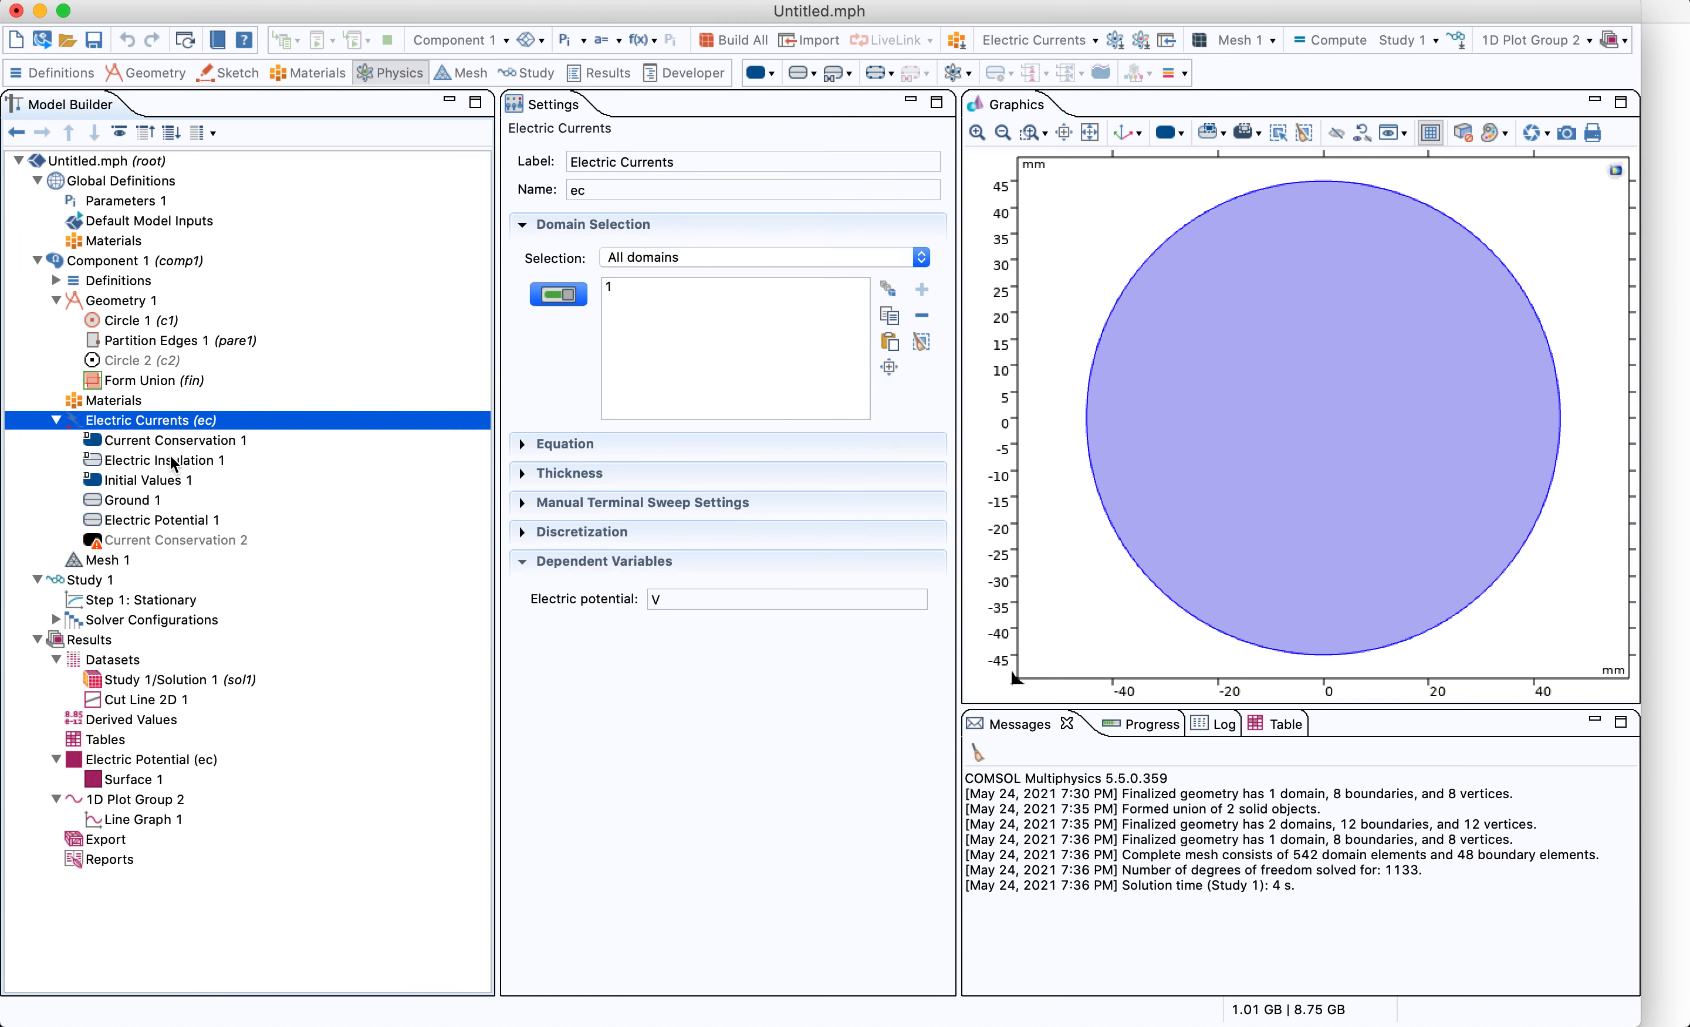
click(534, 449)
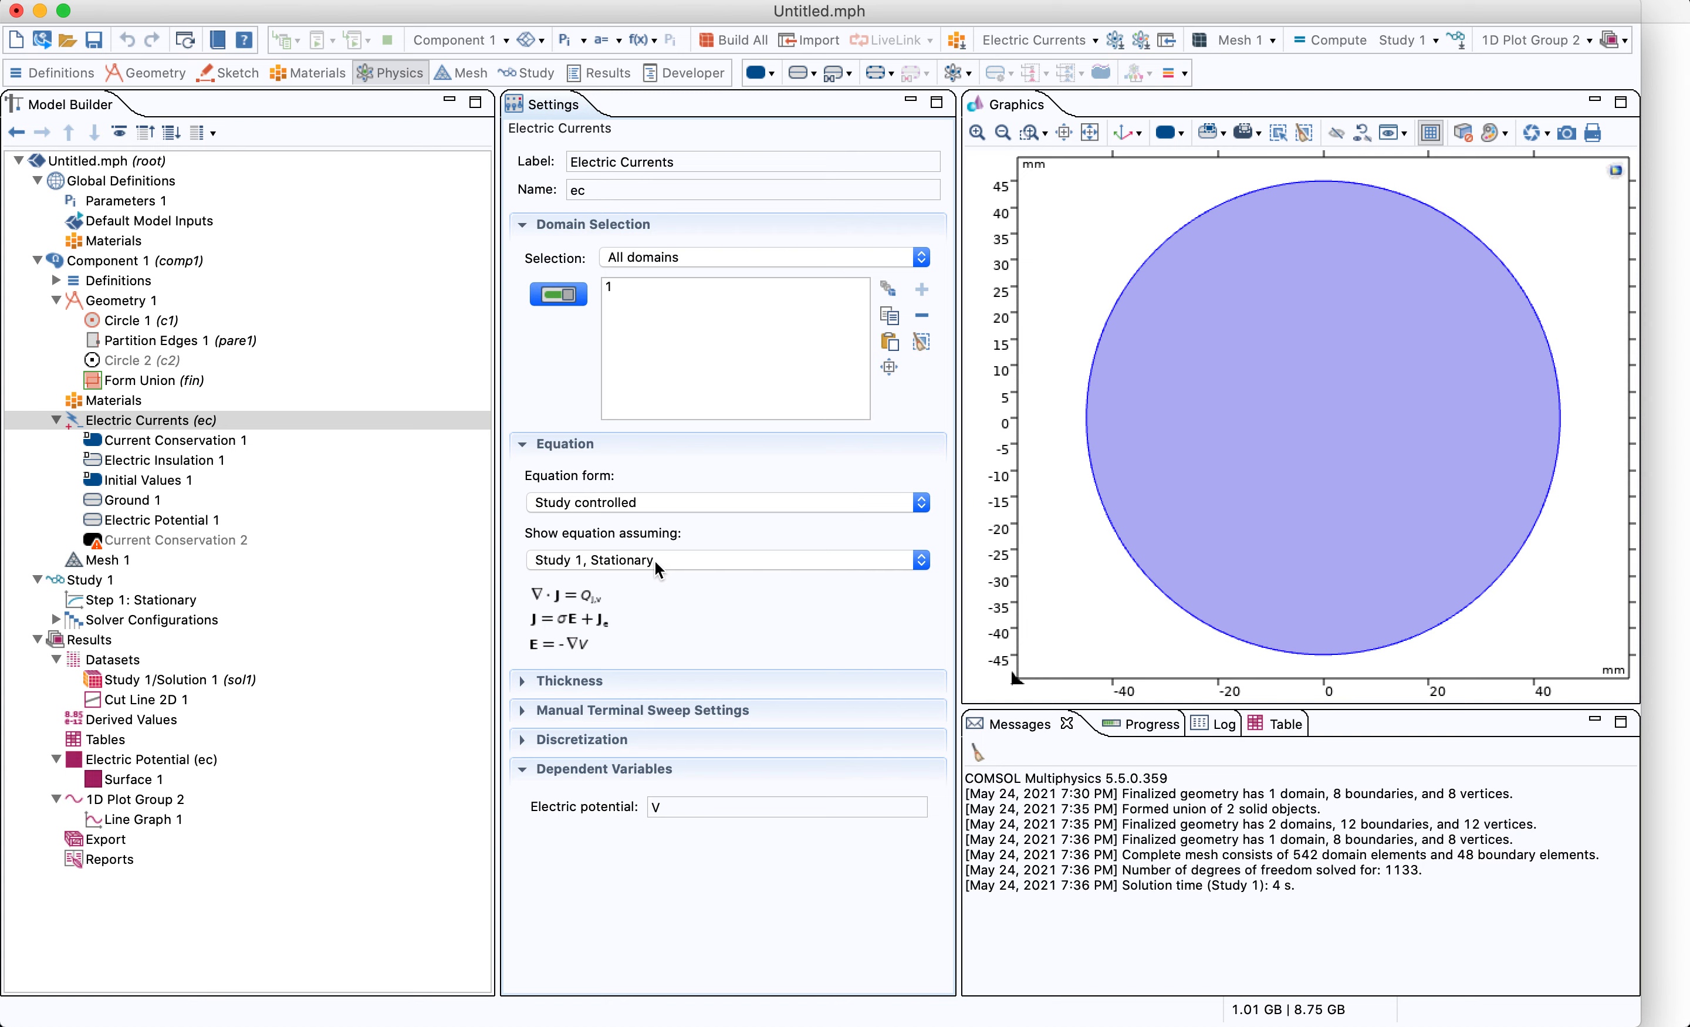
click(219, 482)
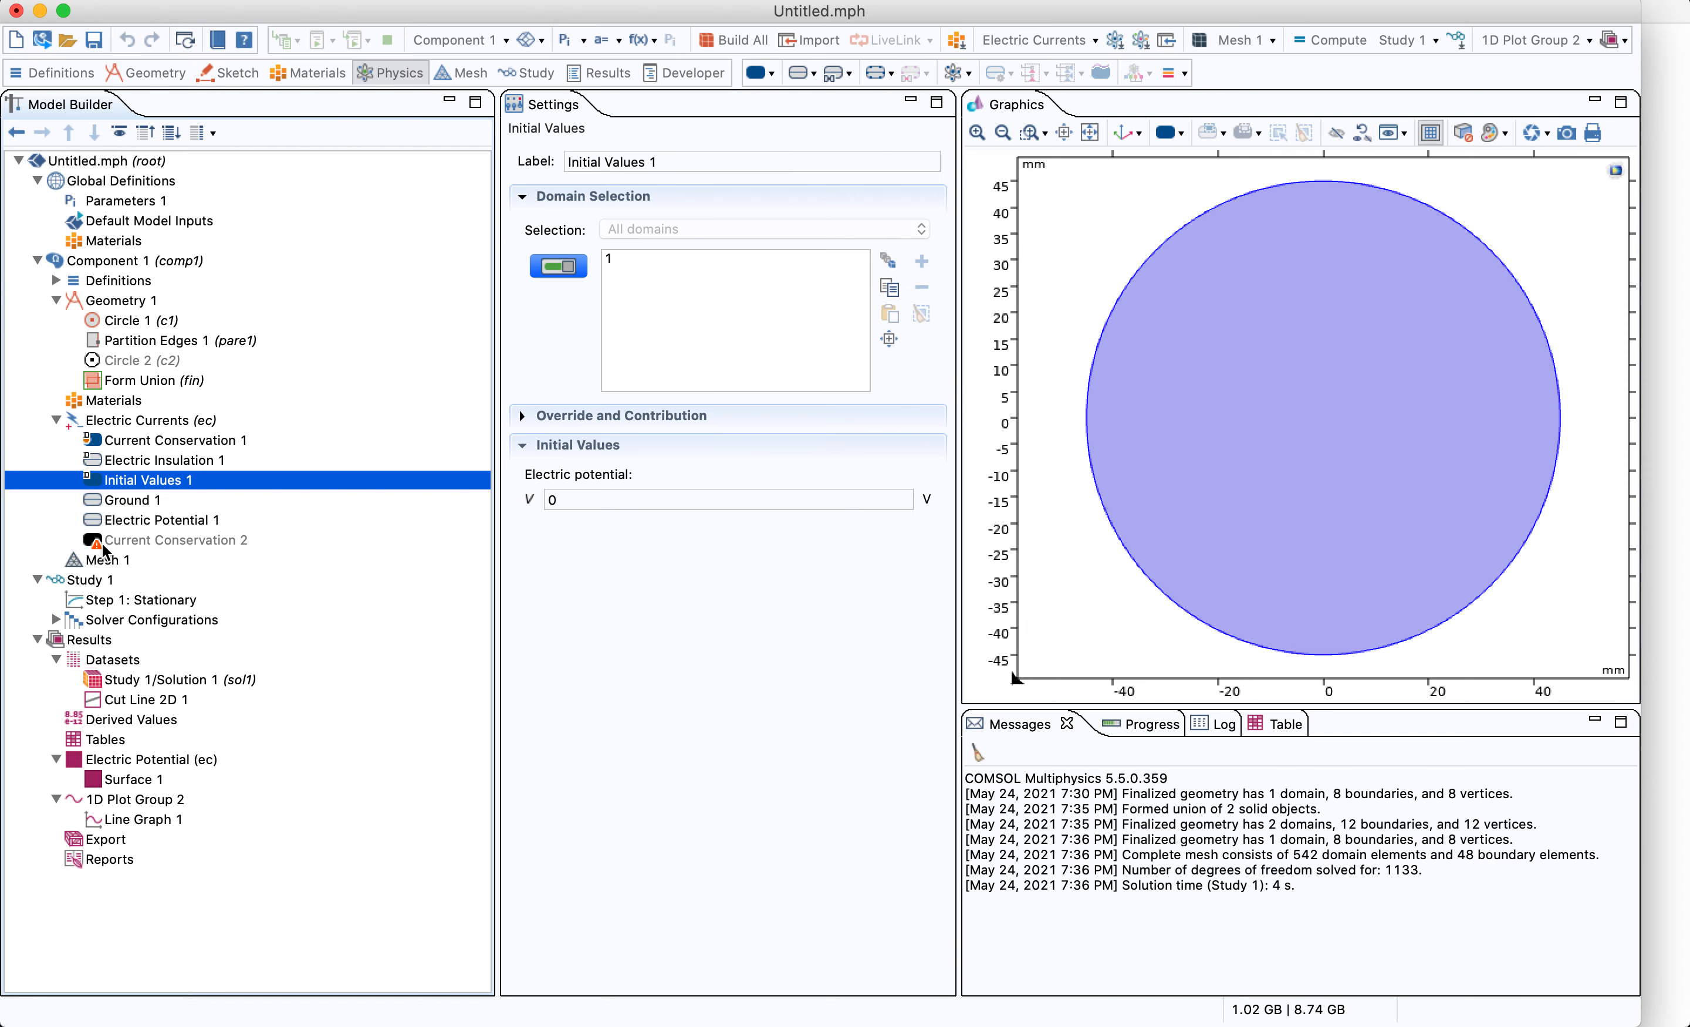
click(142, 519)
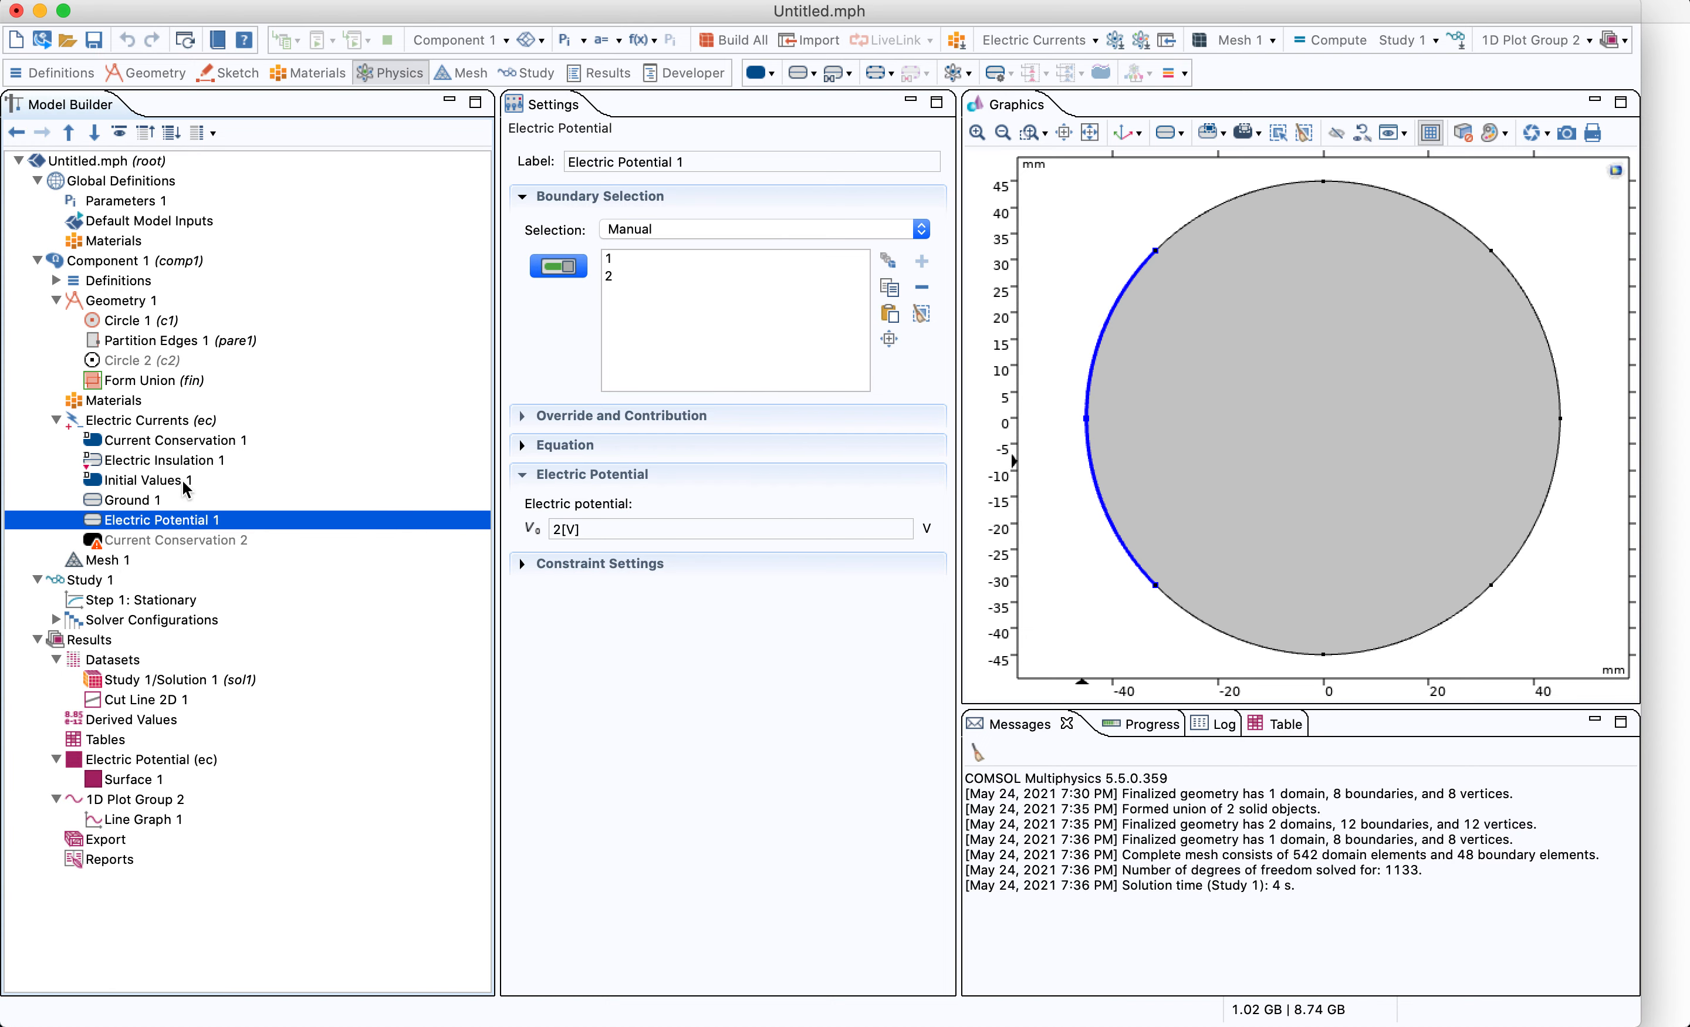
click(165, 421)
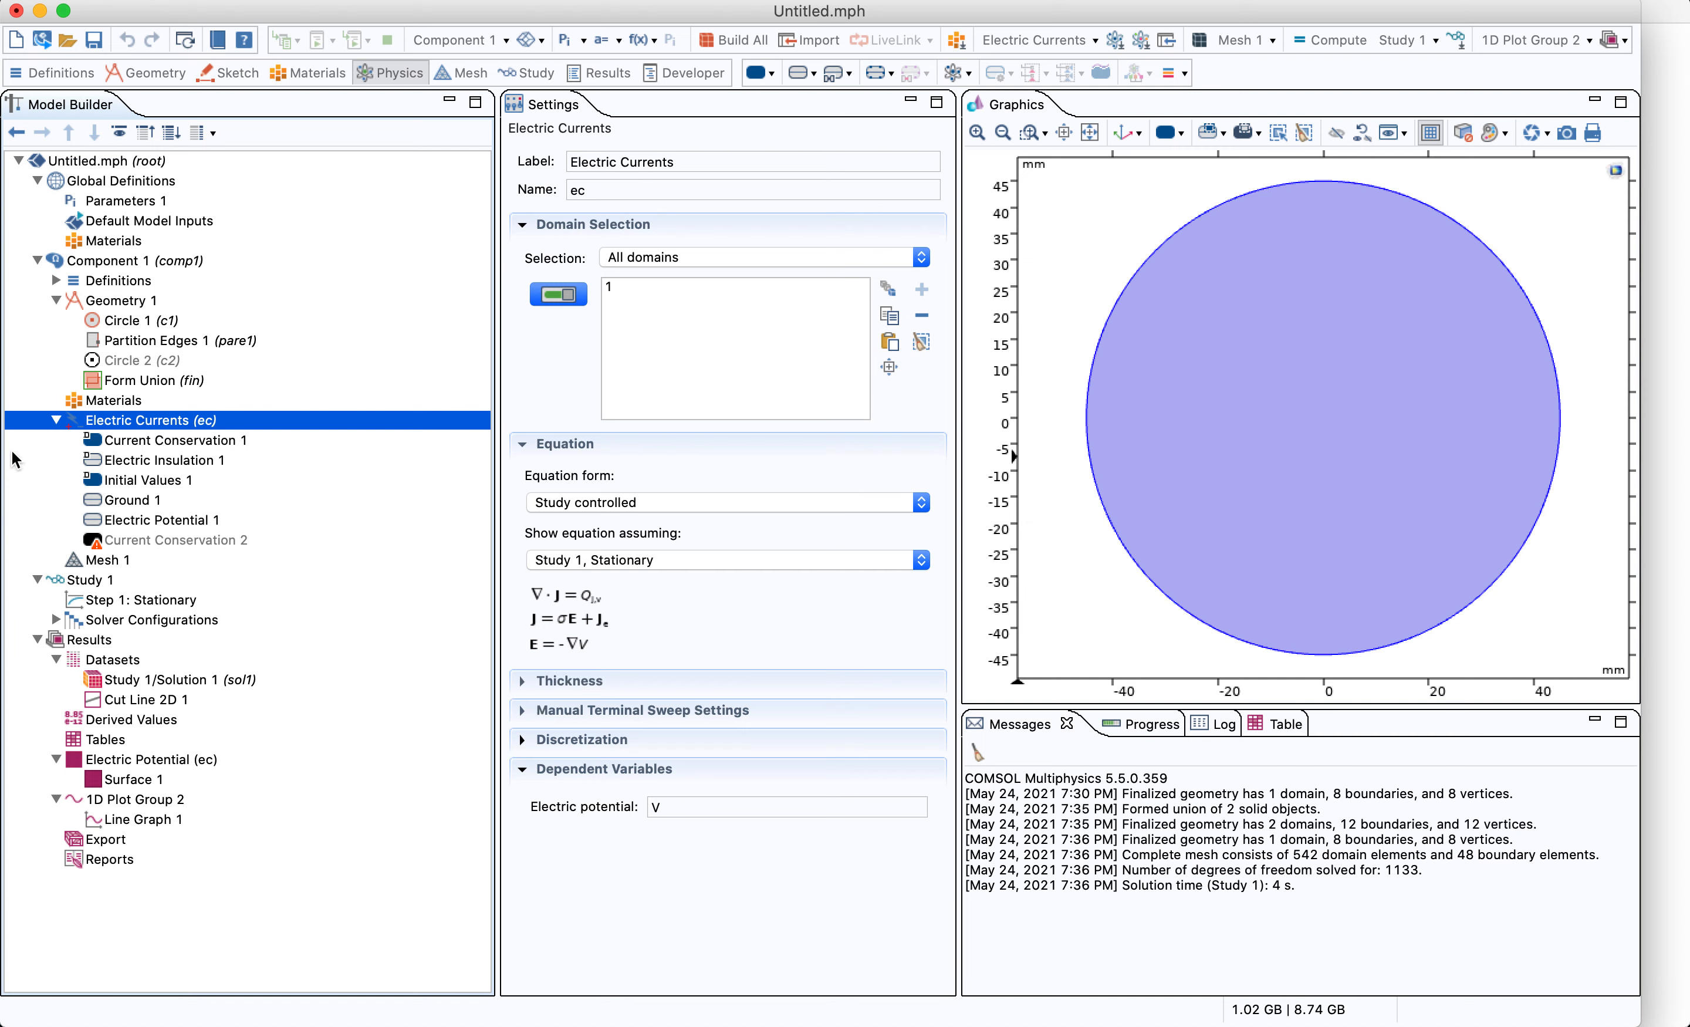
Collapse the Electric Currents, Geometry and Study 1 branches of the model tree
click(57, 420)
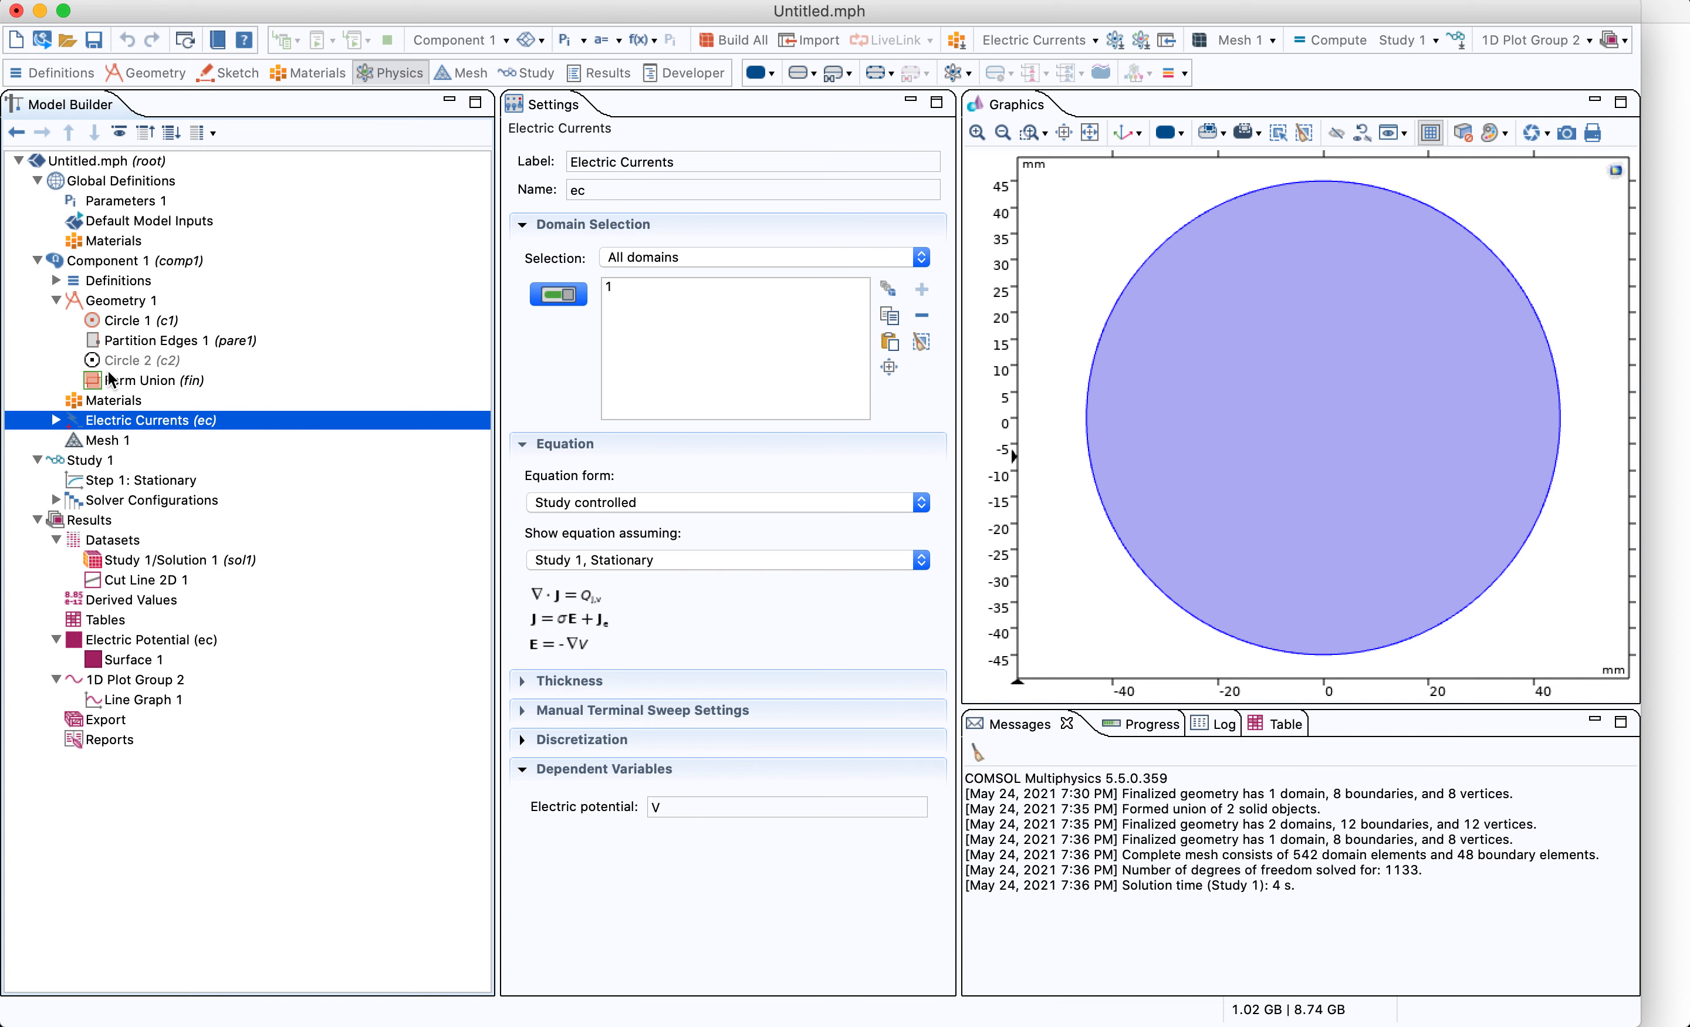
click(57, 301)
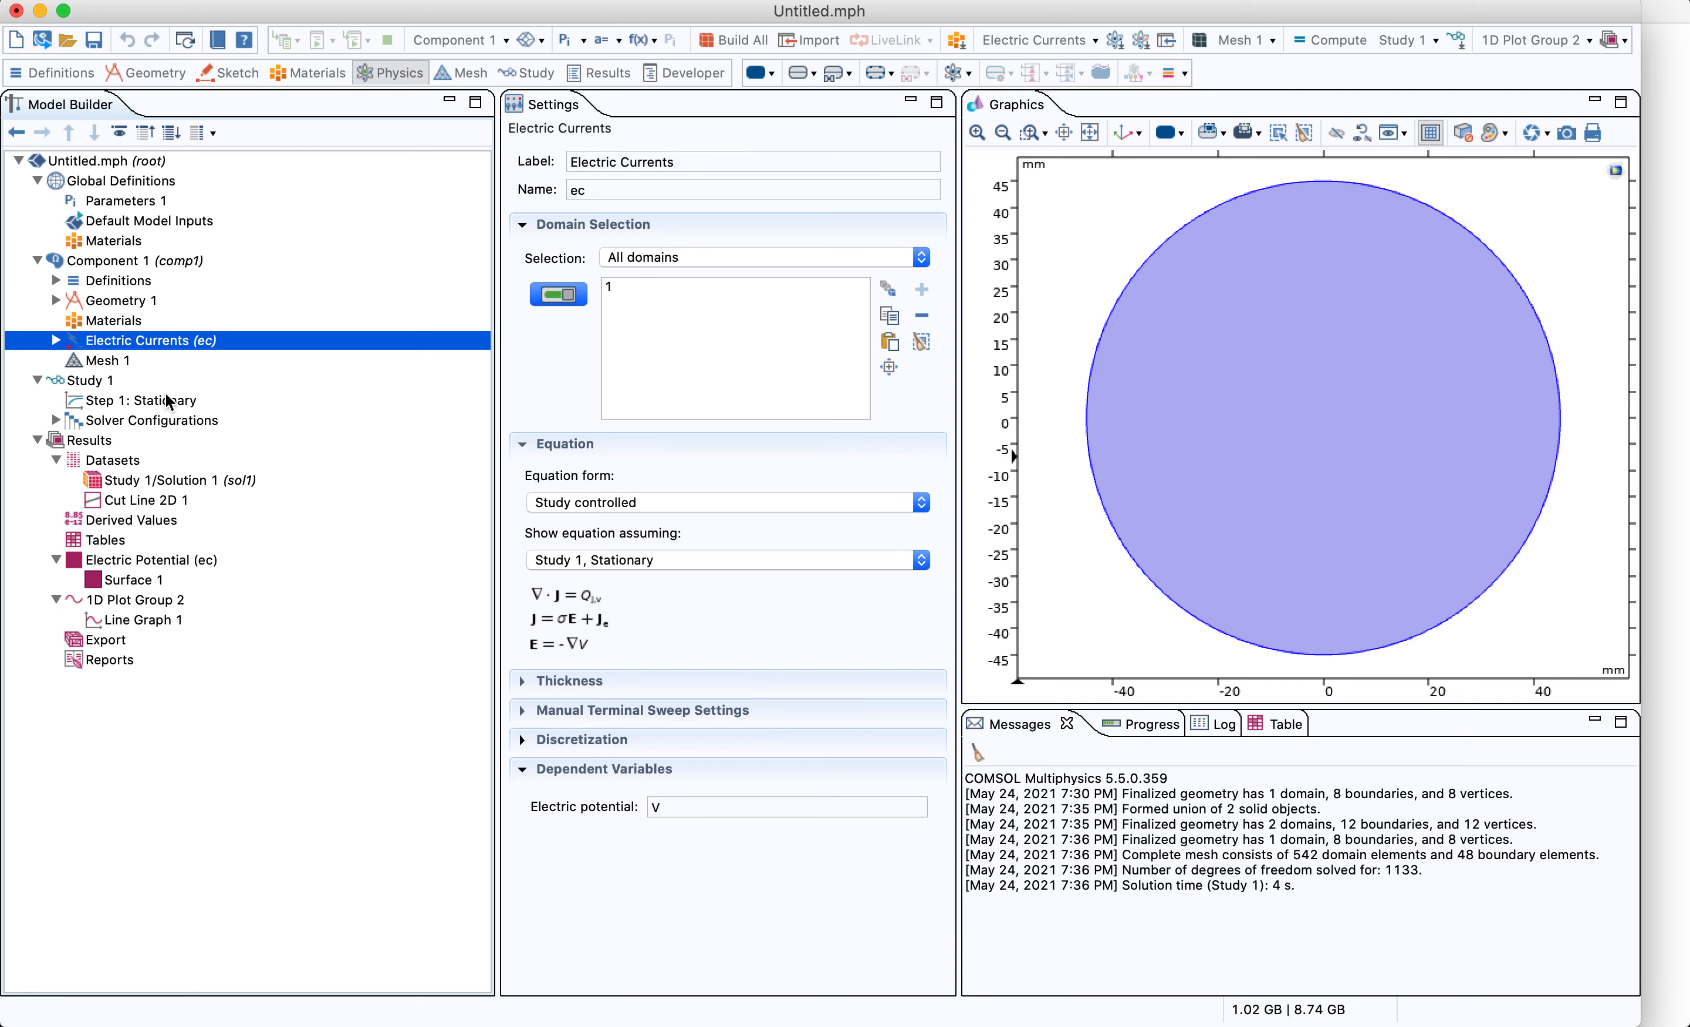
click(139, 400)
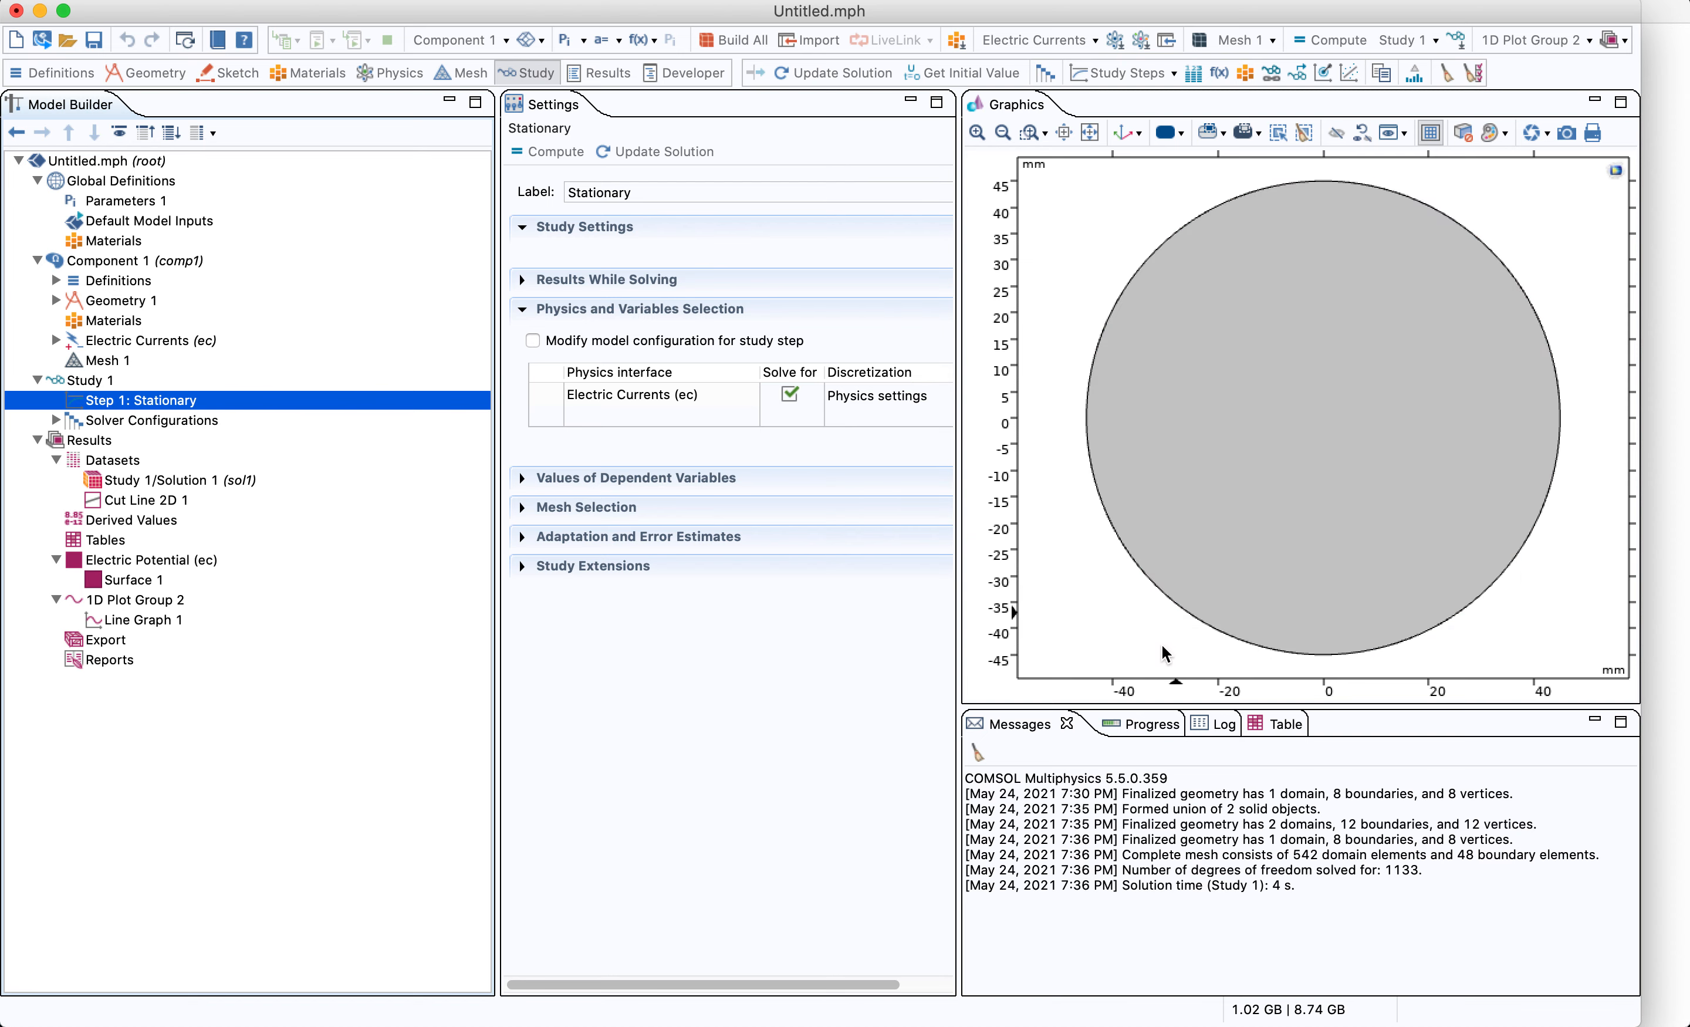
click(163, 383)
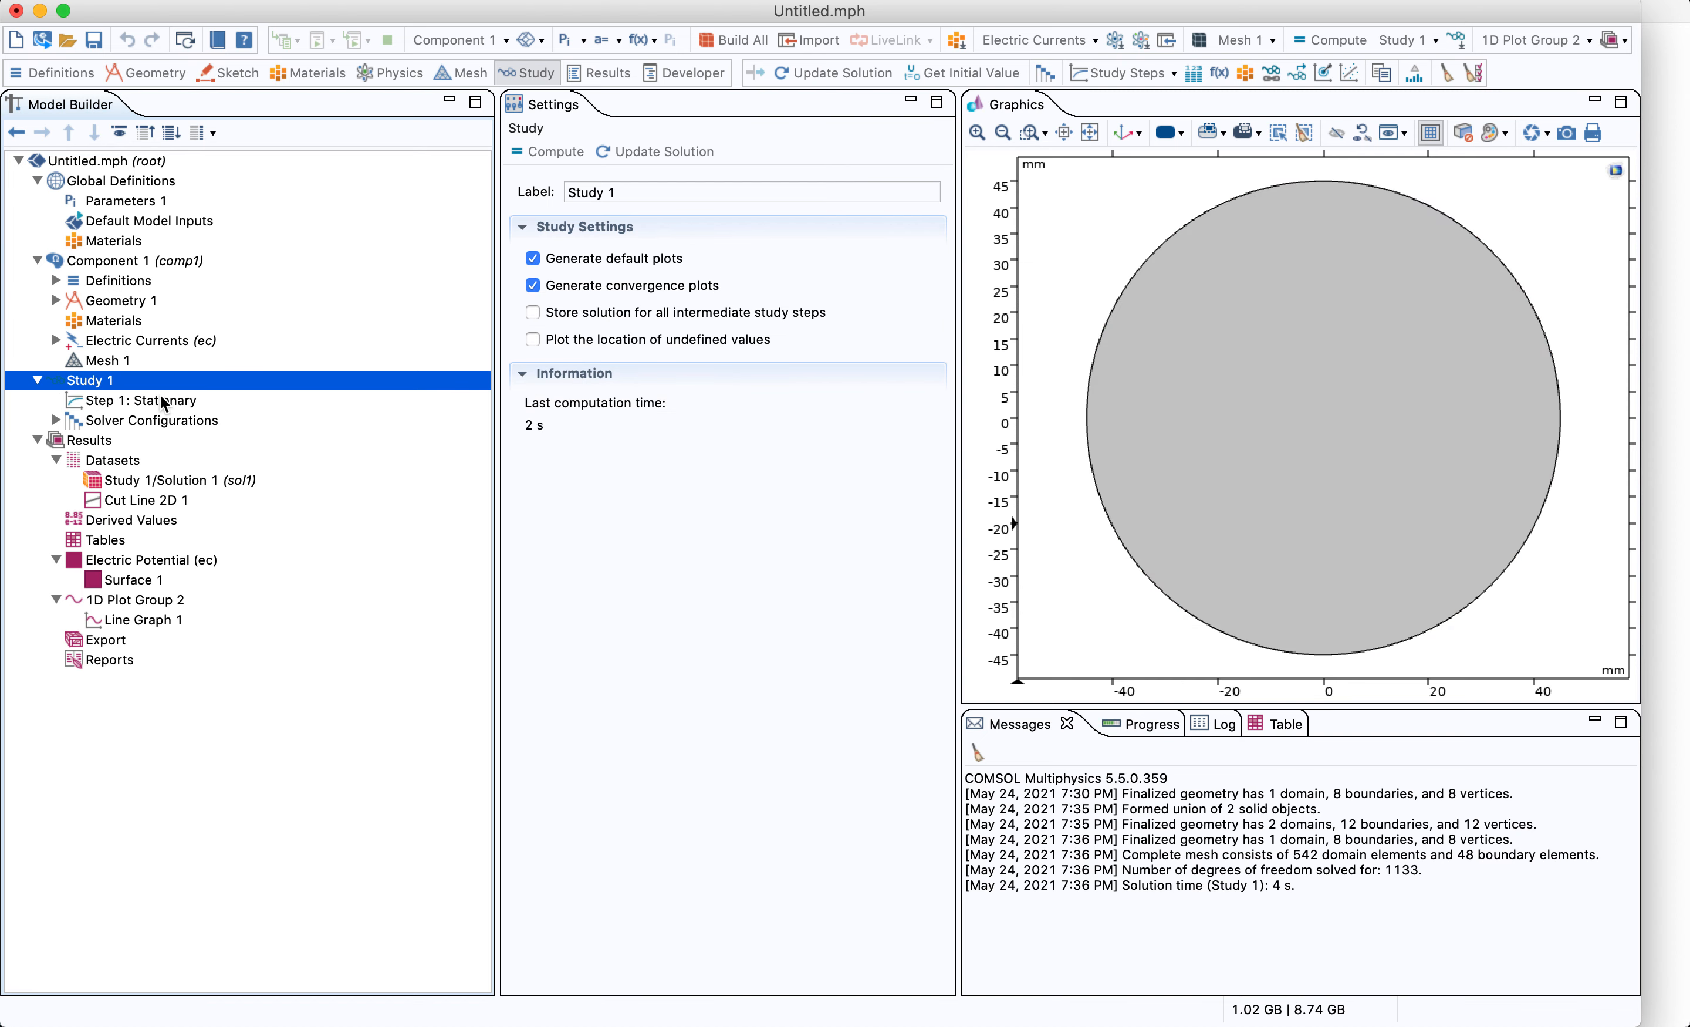
click(38, 379)
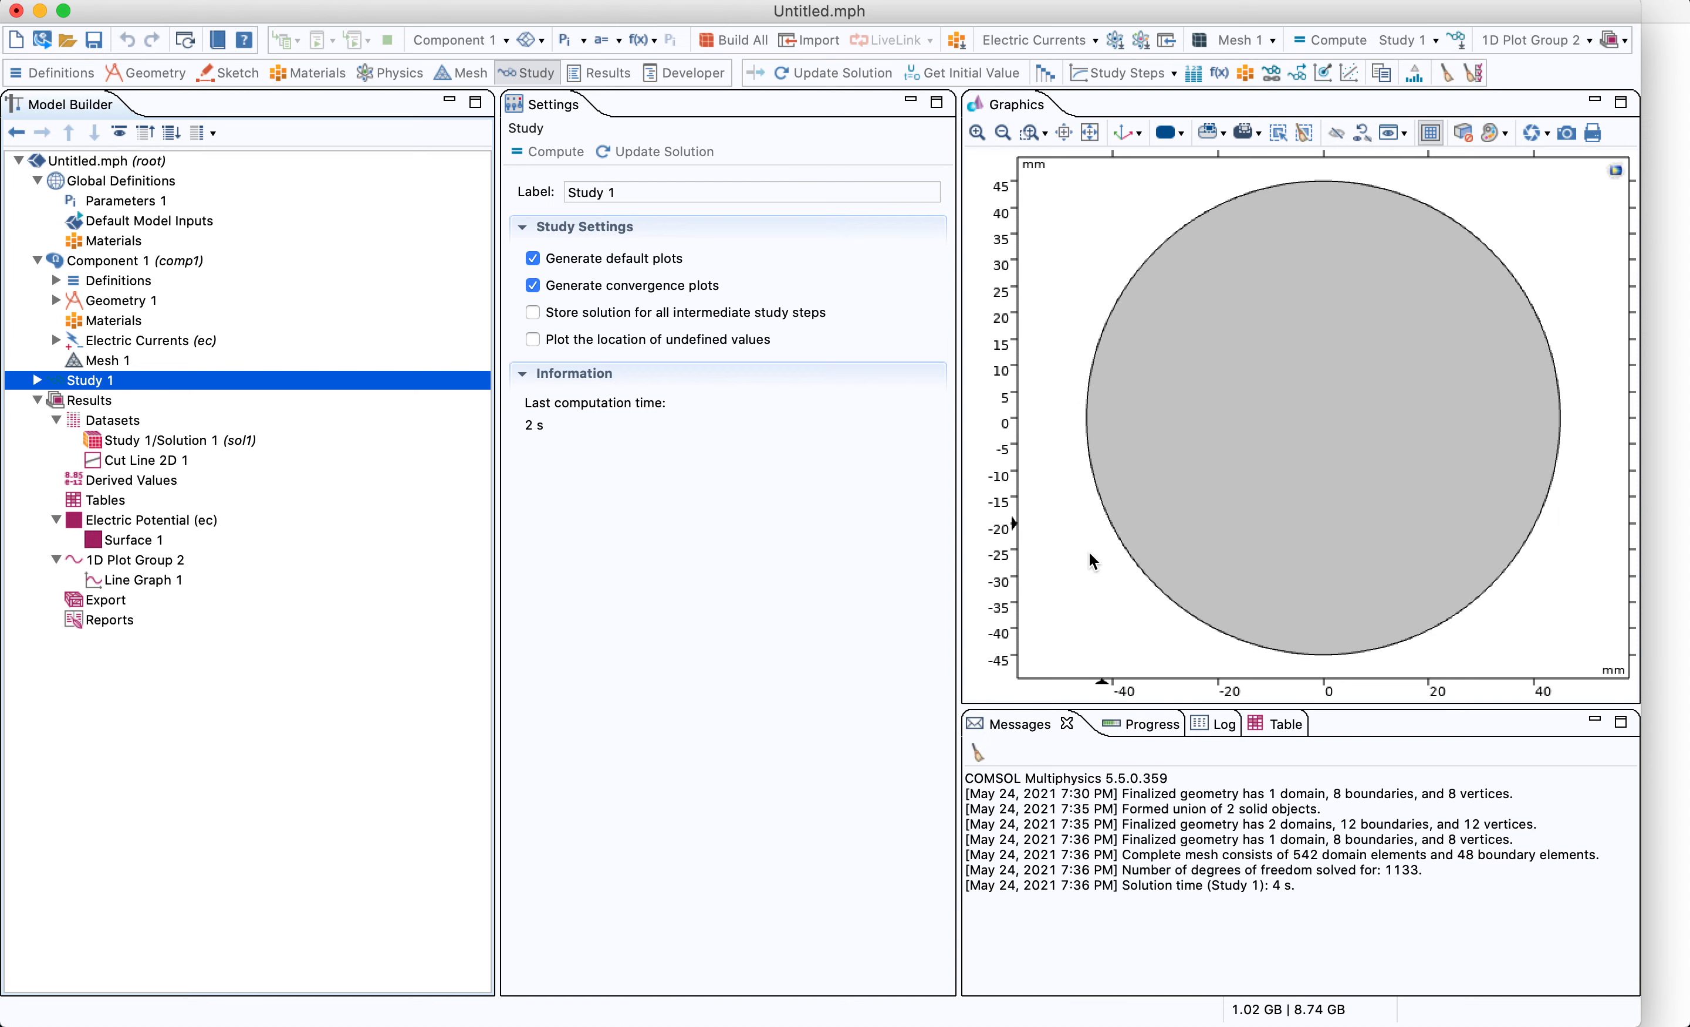
click(1153, 514)
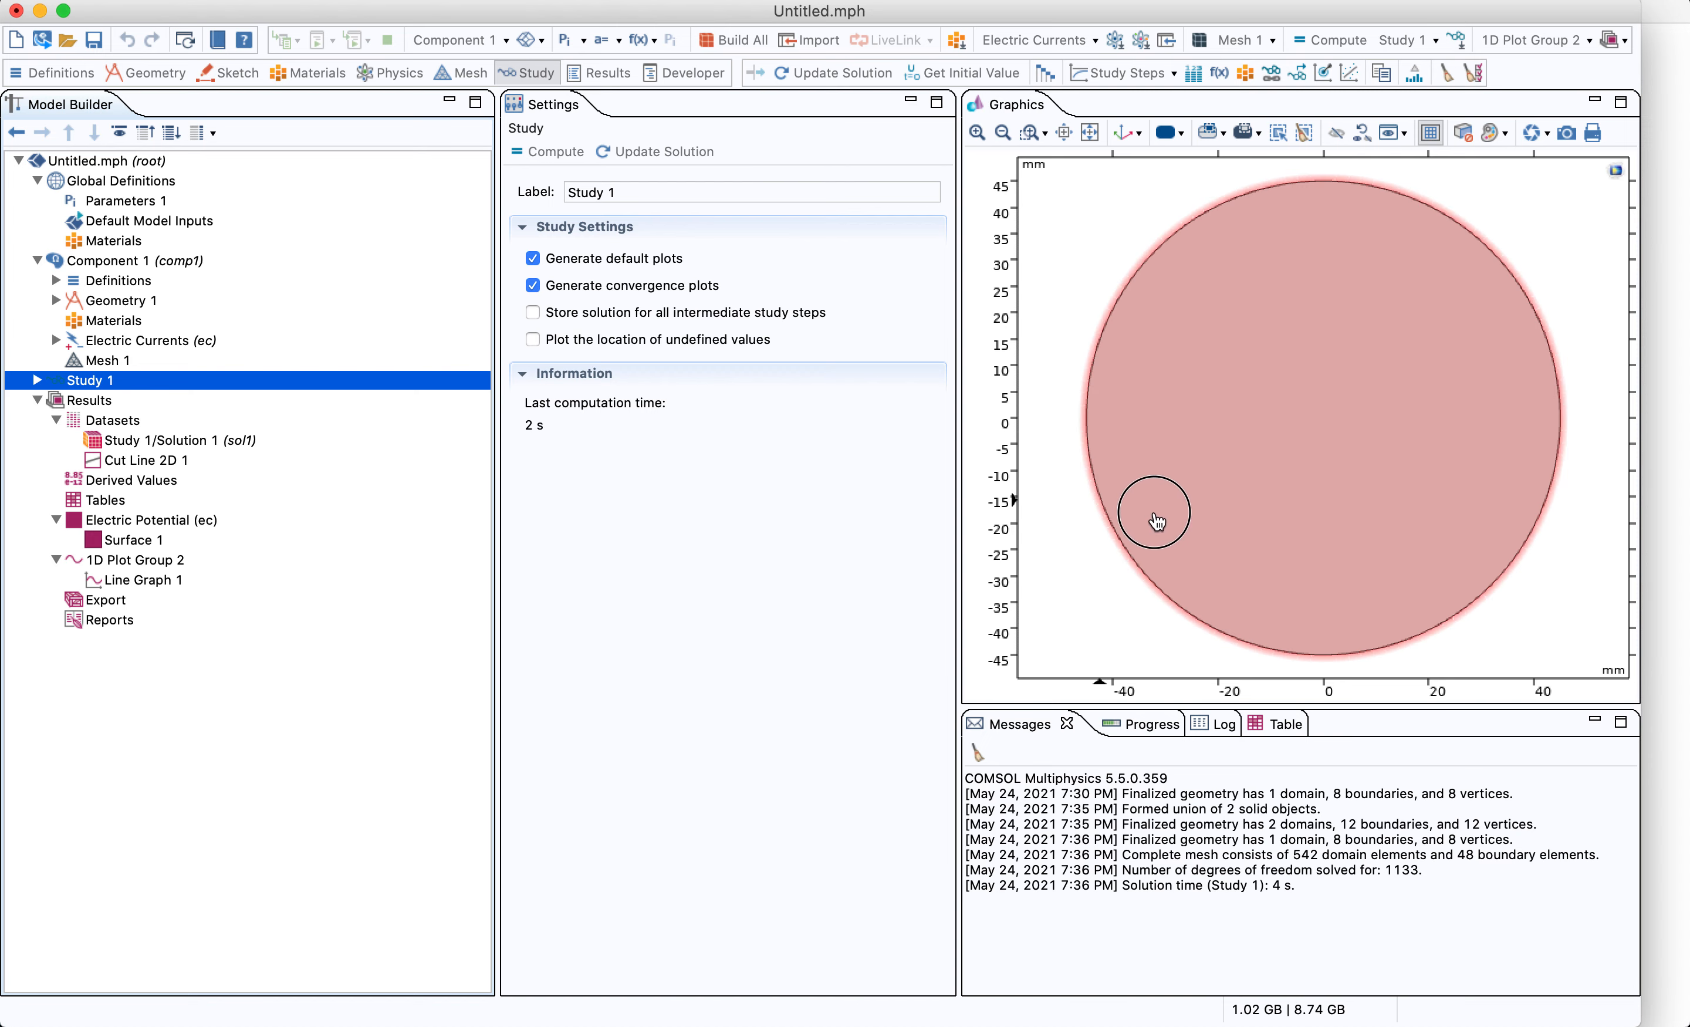